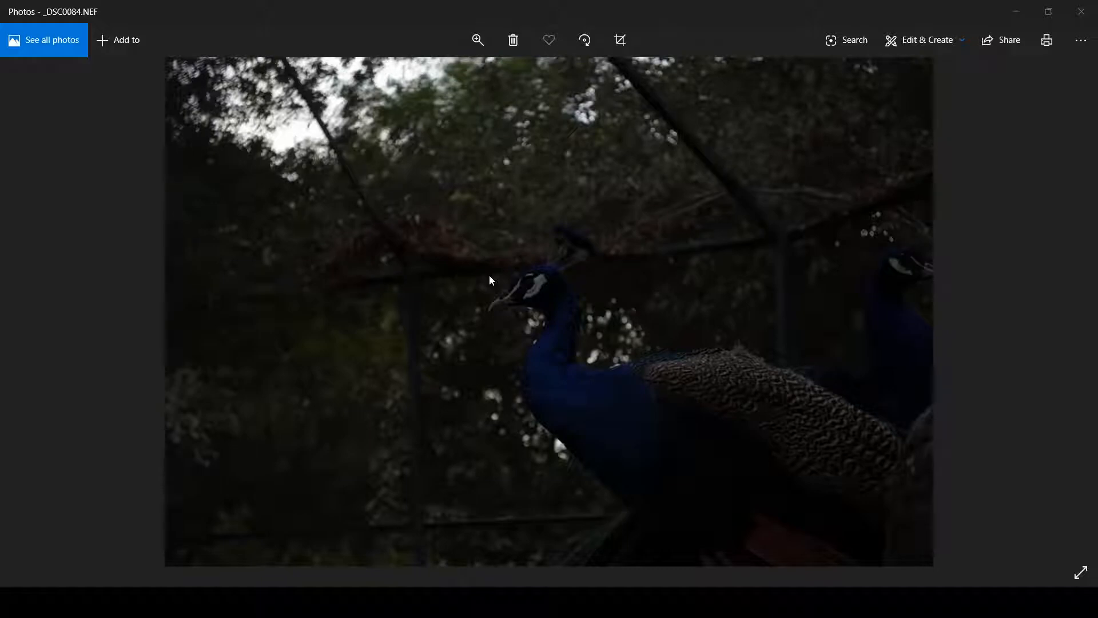
- Switch to Affinity Photo and set the peacock photo's exposure to 2.985 and blackpoint to 7%
key("alt+Tab")
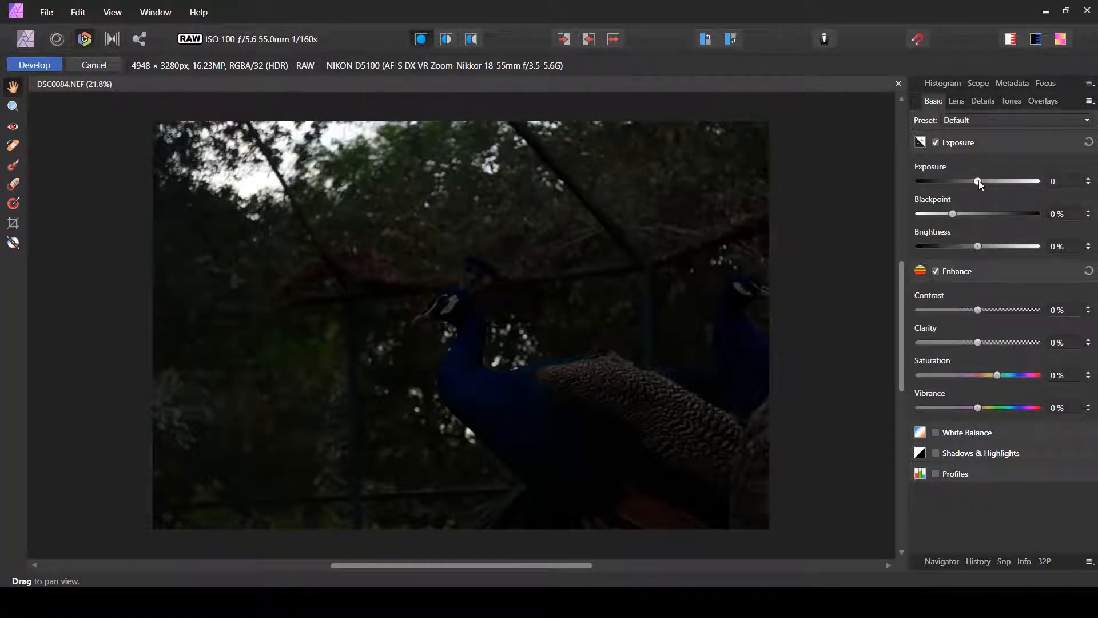
left_click_drag(980, 183, 1013, 181)
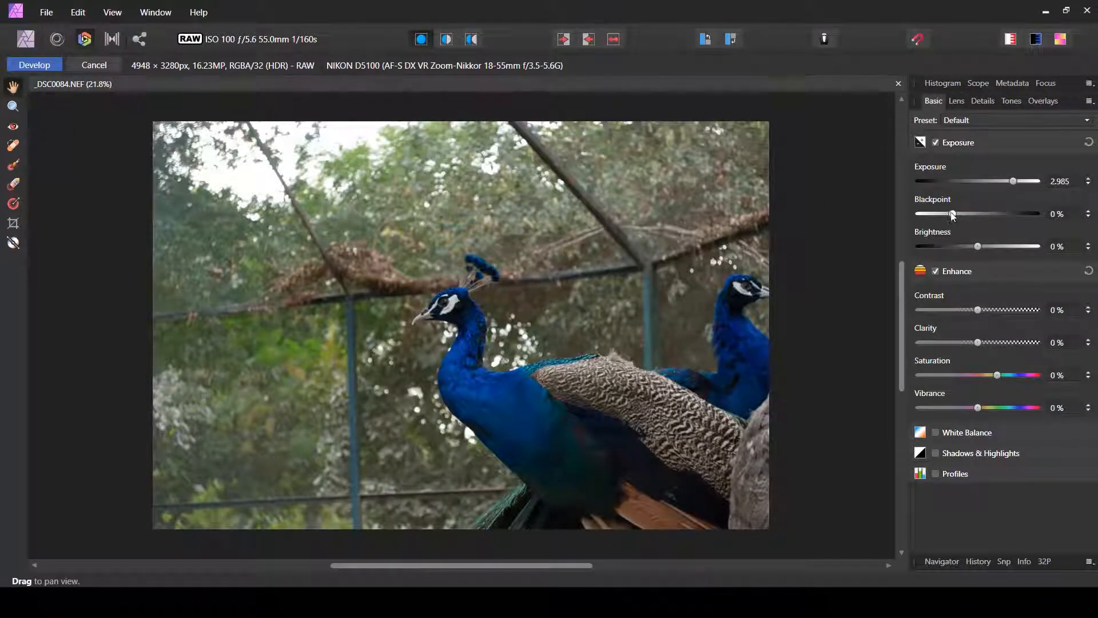
left_click_drag(955, 214, 975, 214)
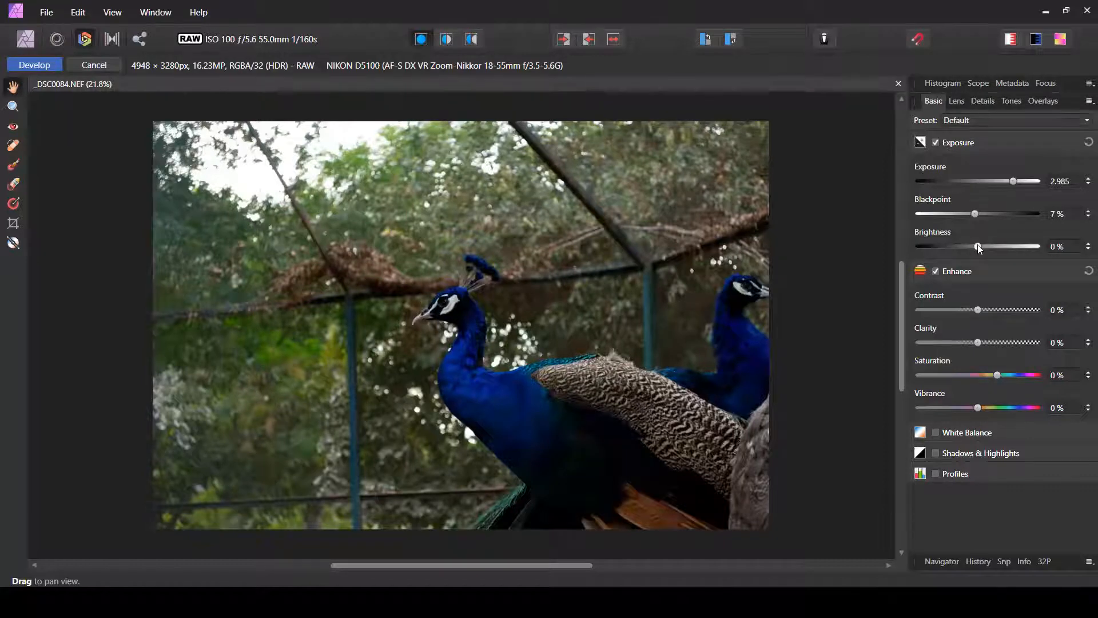
- Set the photo's brightness to -12% and its exposure to 3.374
left_click_drag(979, 247, 951, 246)
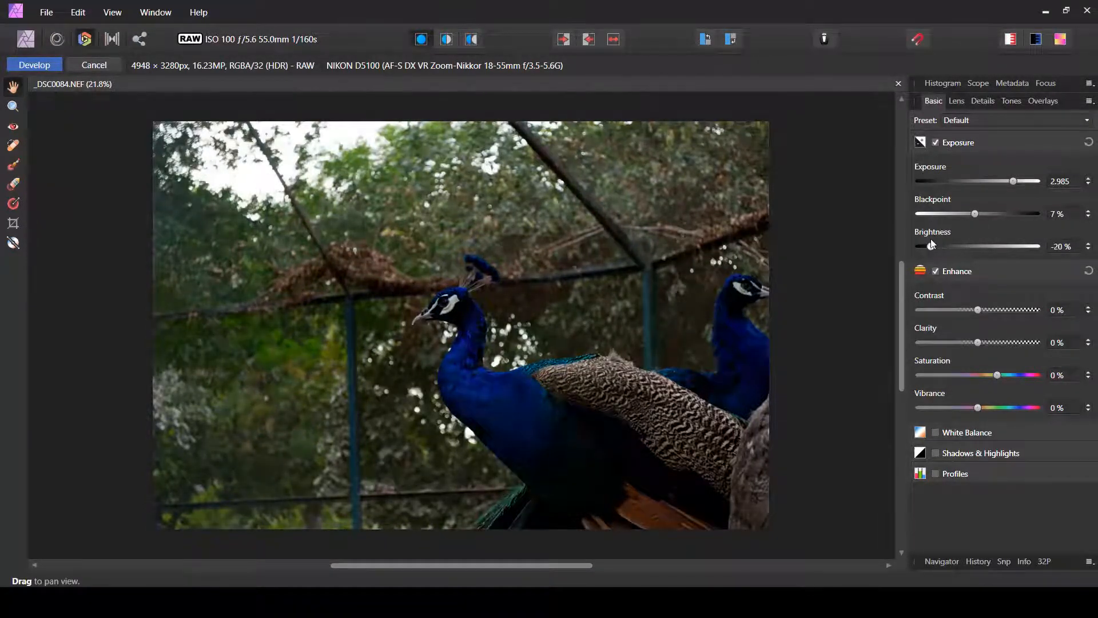
left_click_drag(955, 241, 950, 241)
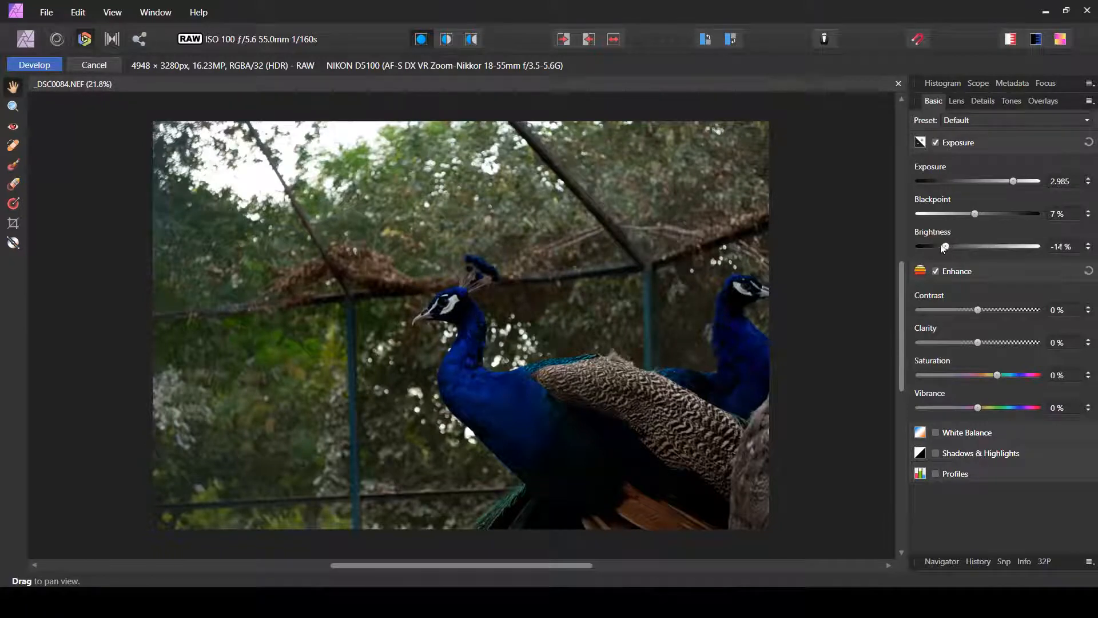
mouse_move(951, 246)
left_mouse_down()
mouse_move(920, 245)
mouse_move(930, 246)
left_mouse_up()
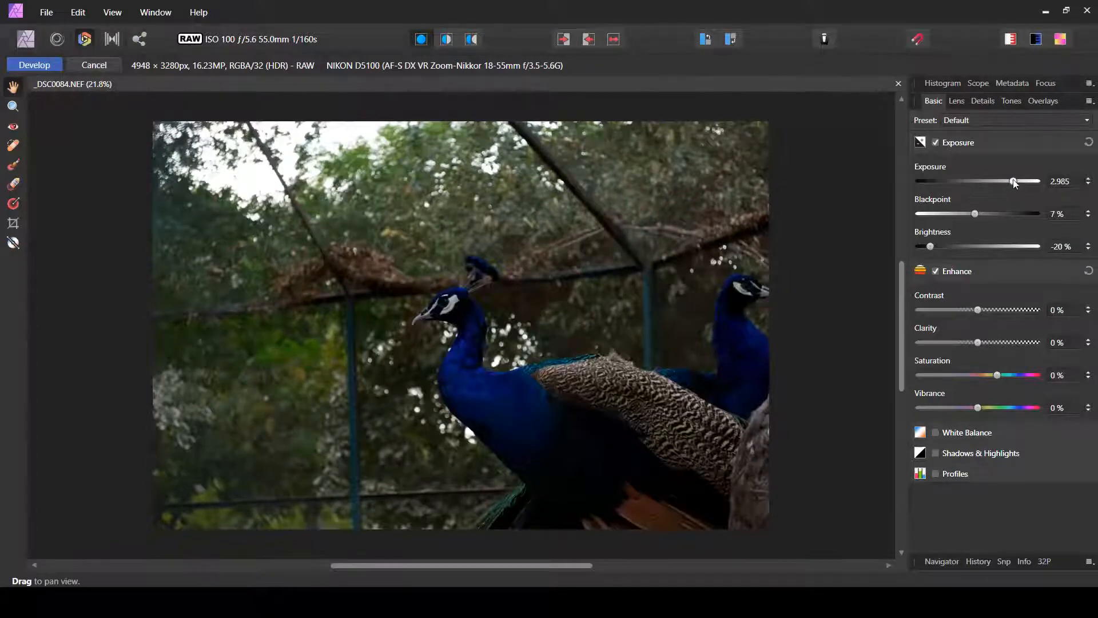
left_click_drag(1015, 182, 1018, 181)
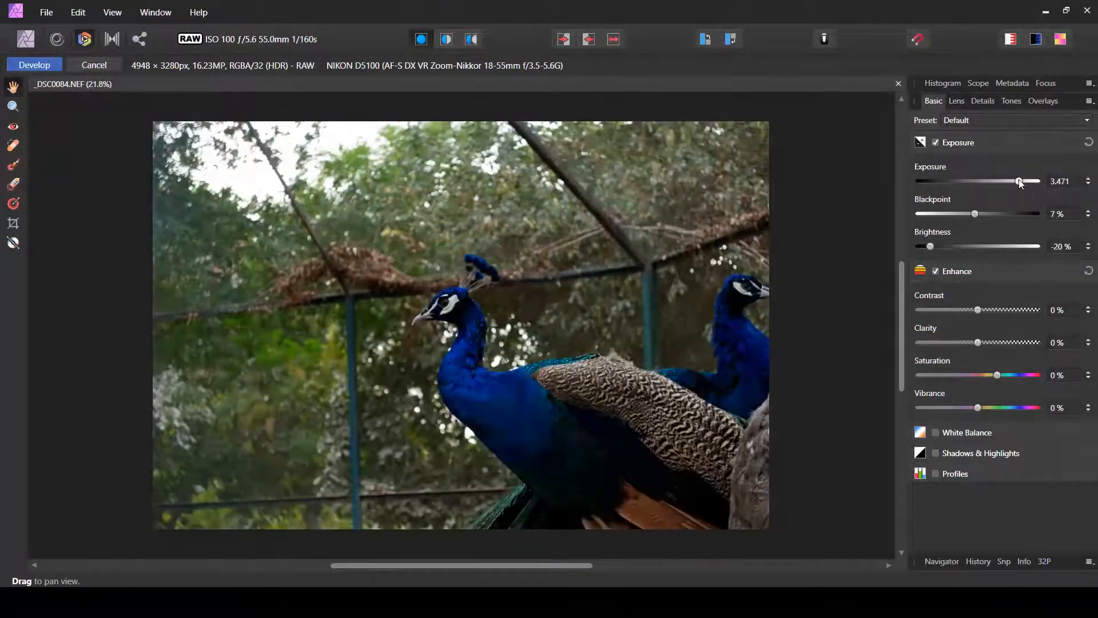
mouse_move(931, 253)
left_mouse_down()
mouse_move(963, 251)
mouse_move(939, 250)
mouse_move(949, 247)
left_mouse_up()
- Set the photo's contrast to 3%
mouse_move(978, 310)
left_mouse_down()
mouse_move(963, 309)
mouse_move(978, 306)
left_mouse_up()
left_click_drag(980, 306, 981, 305)
- Try a saturation of 50% on the photo, and reset it to 0%
left_click_drag(999, 378, 1029, 376)
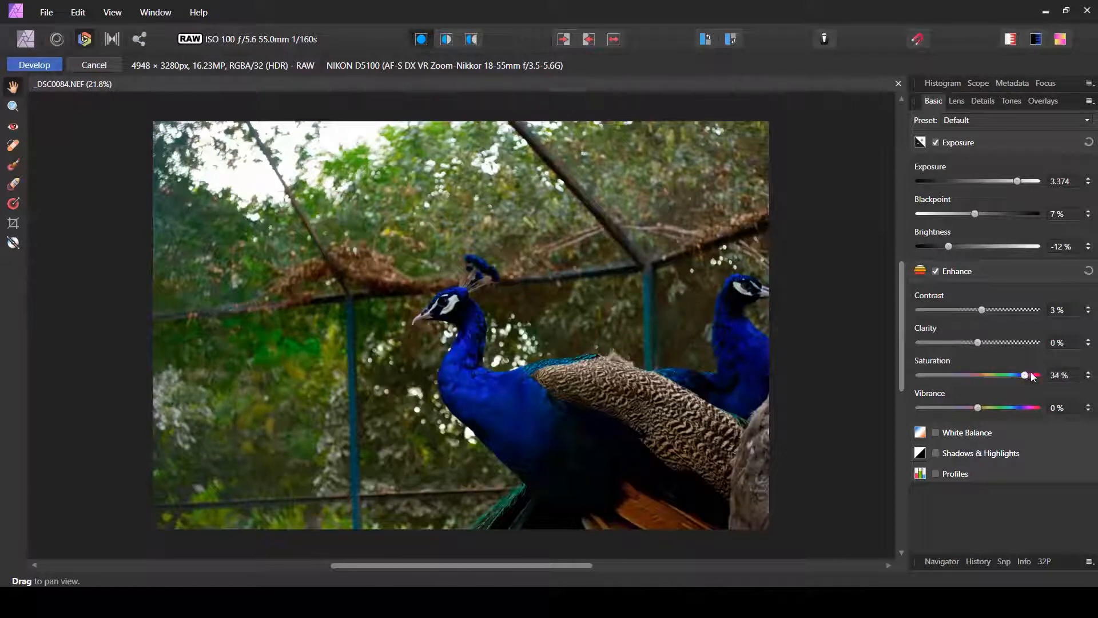
left_click(1071, 378)
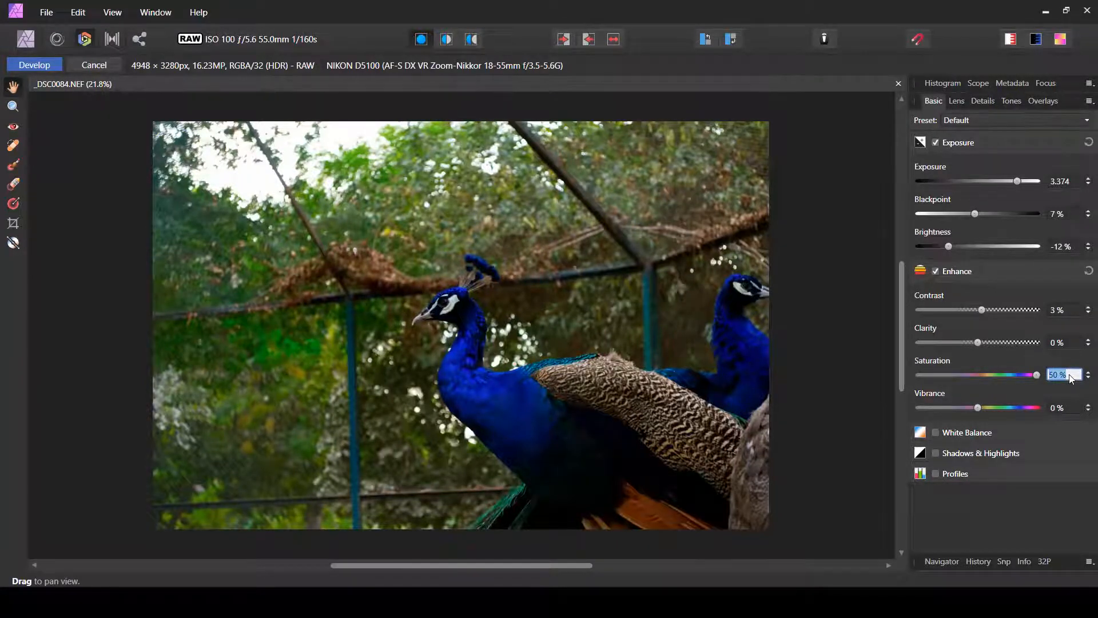
type("0")
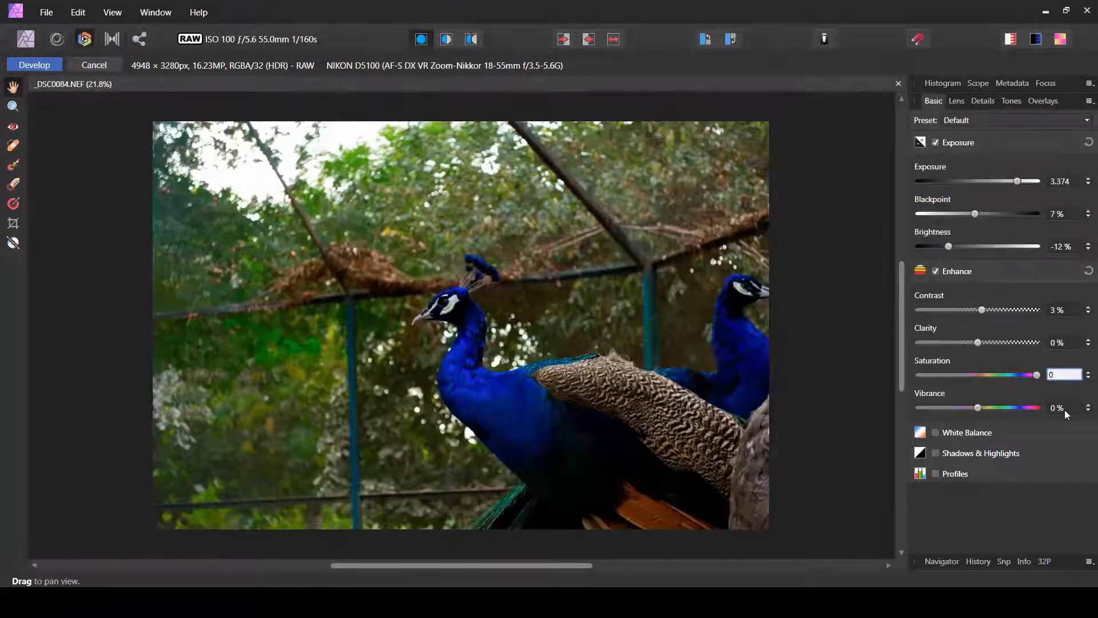
- Set the photo's vibrance to 24%
left_click(1058, 410)
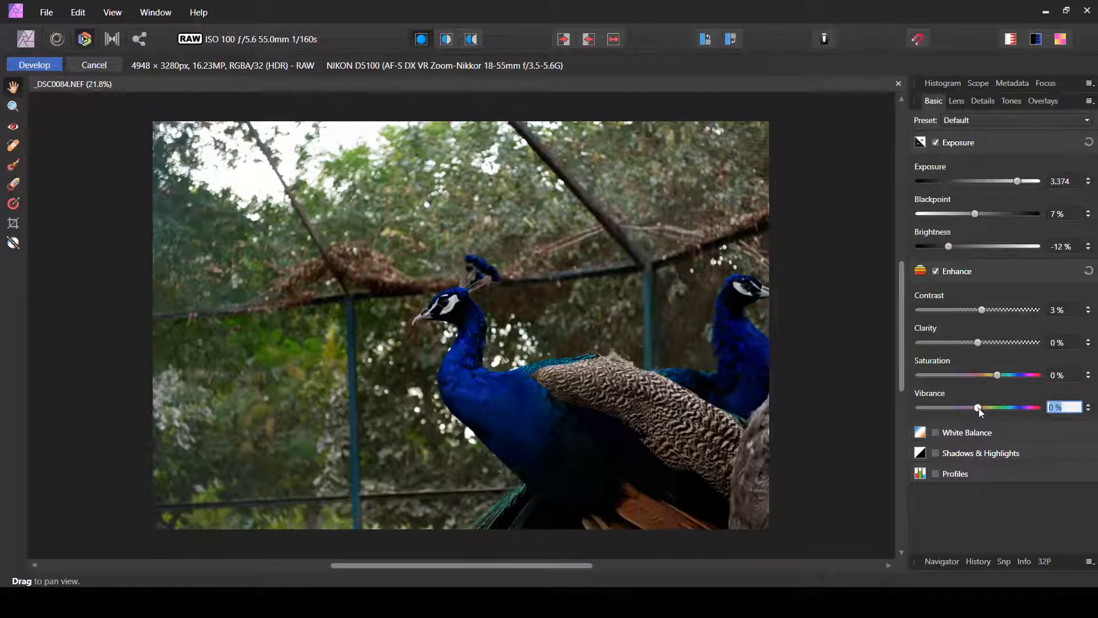
key("Return")
left_click_drag(979, 408, 1005, 403)
- Examine the wire mesh and foliage in the background behind the front peacock up close, and return to the whole photo
scroll(201, 423, "up", 5)
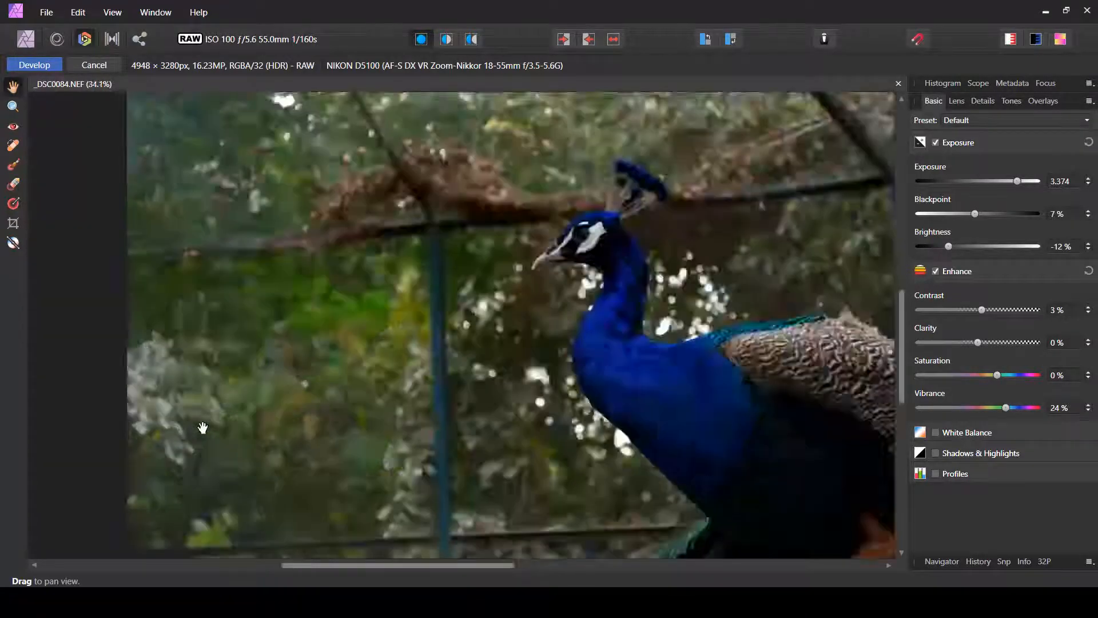
scroll(311, 459, "up", 1)
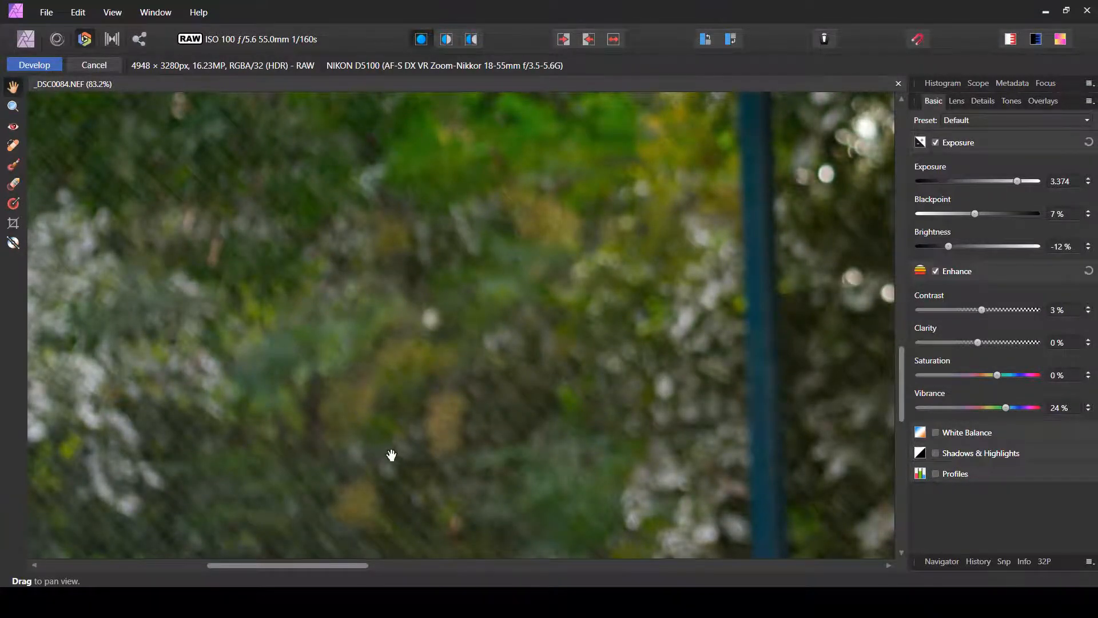
left_click_drag(389, 453, 402, 299)
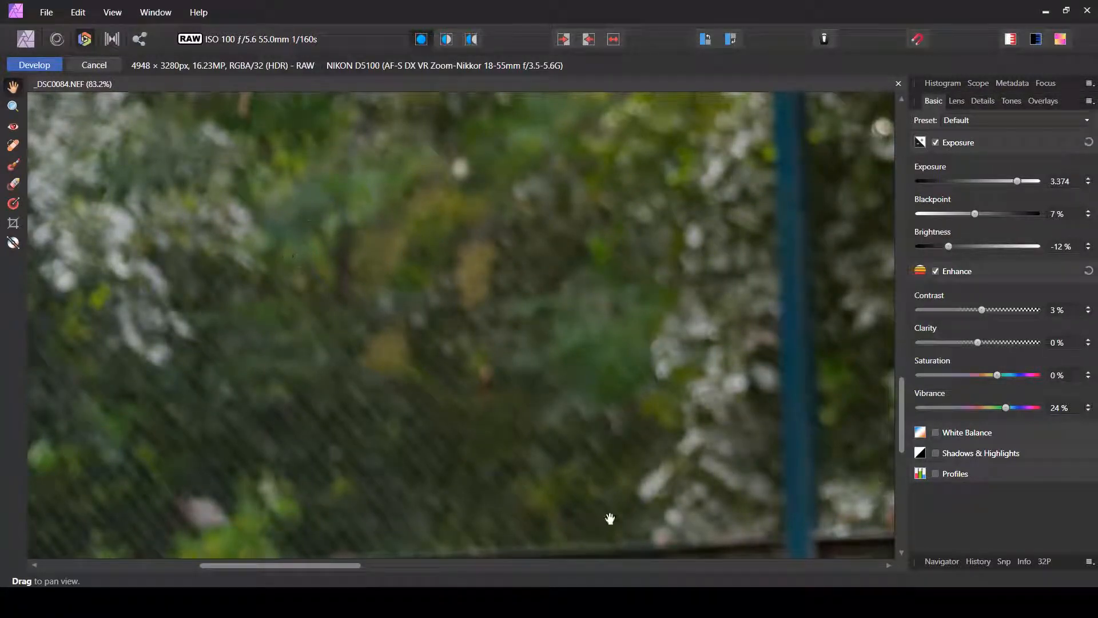
mouse_move(419, 429)
left_mouse_down()
mouse_move(435, 355)
mouse_move(429, 426)
left_mouse_up()
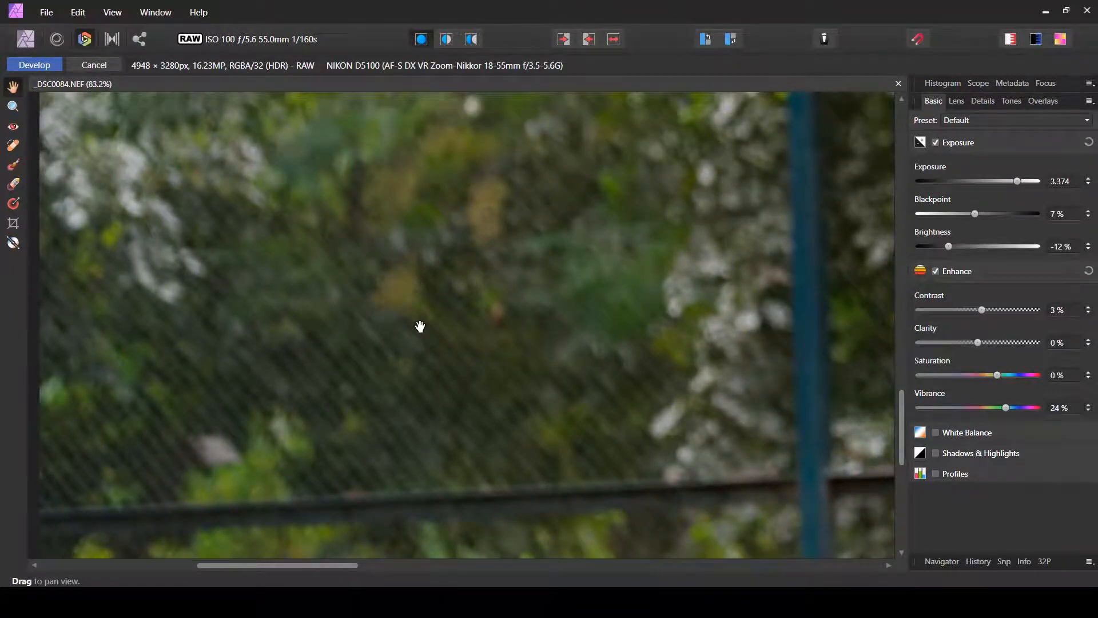
scroll(420, 326, "down", 4)
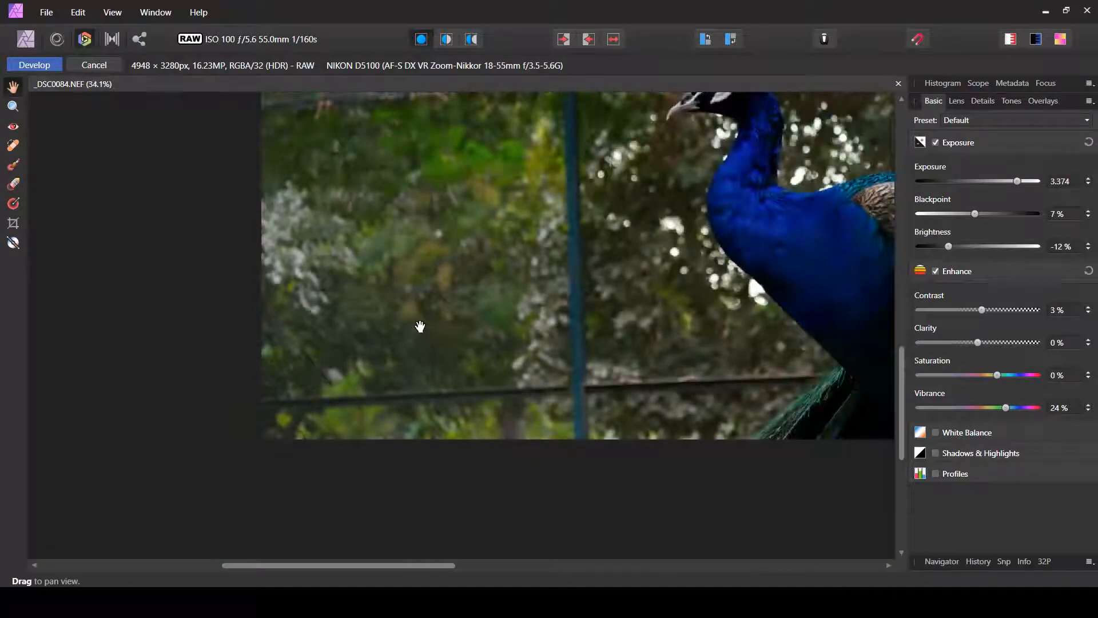
scroll(474, 295, "up", 3)
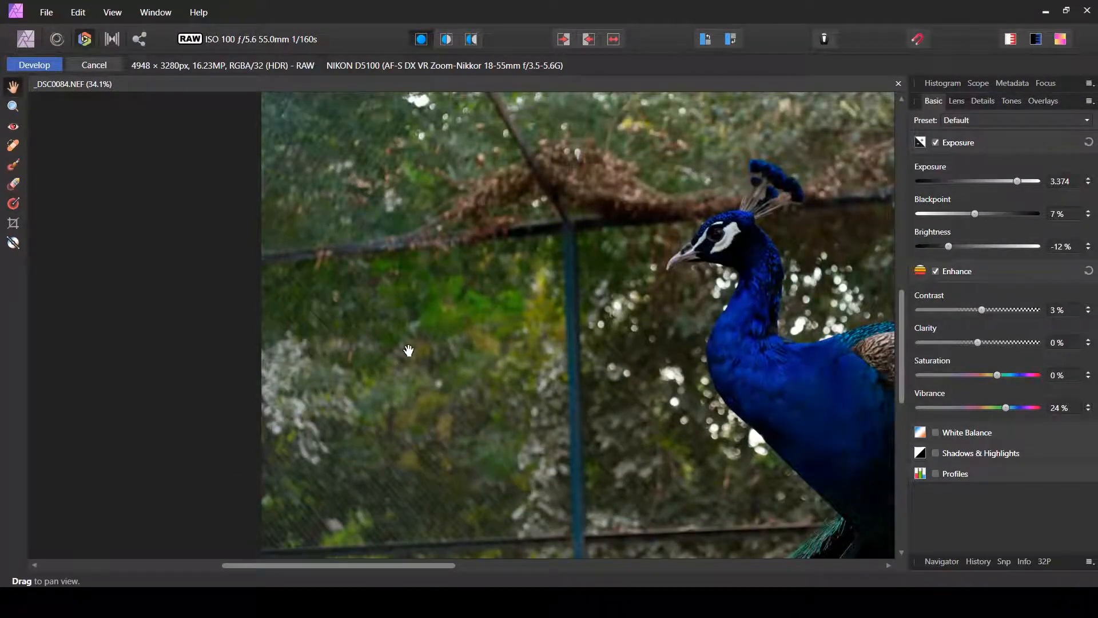
scroll(408, 349, "down", 2)
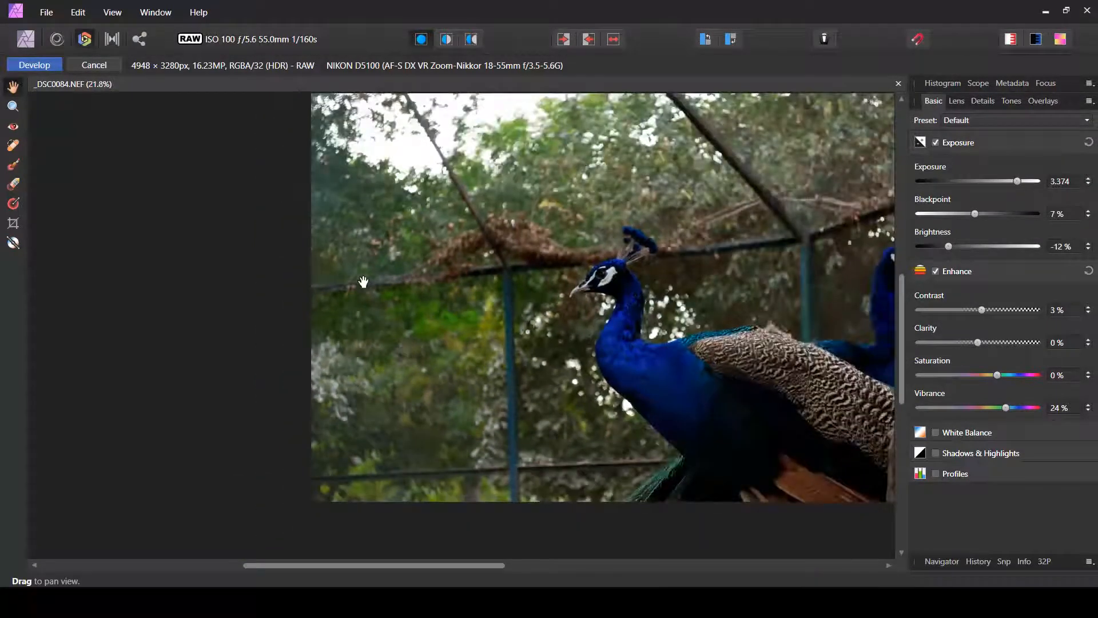
scroll(363, 281, "up", 3)
scroll(483, 368, "down", 3)
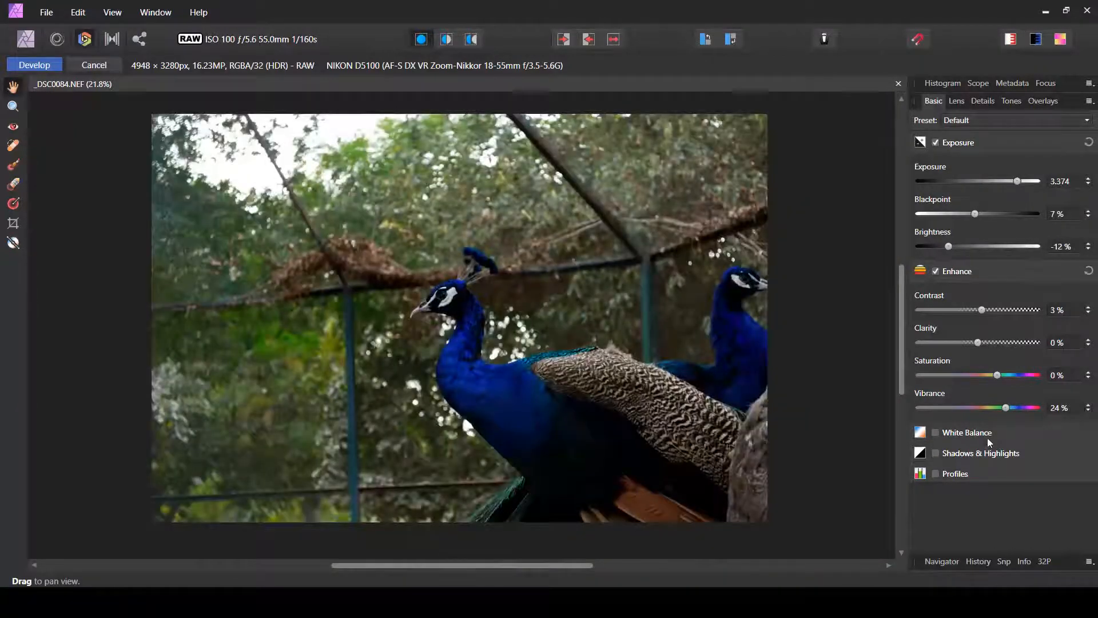
- Enable the Shadows & Highlights adjustment with shadows at 100% and highlights at -46%
left_click(976, 455)
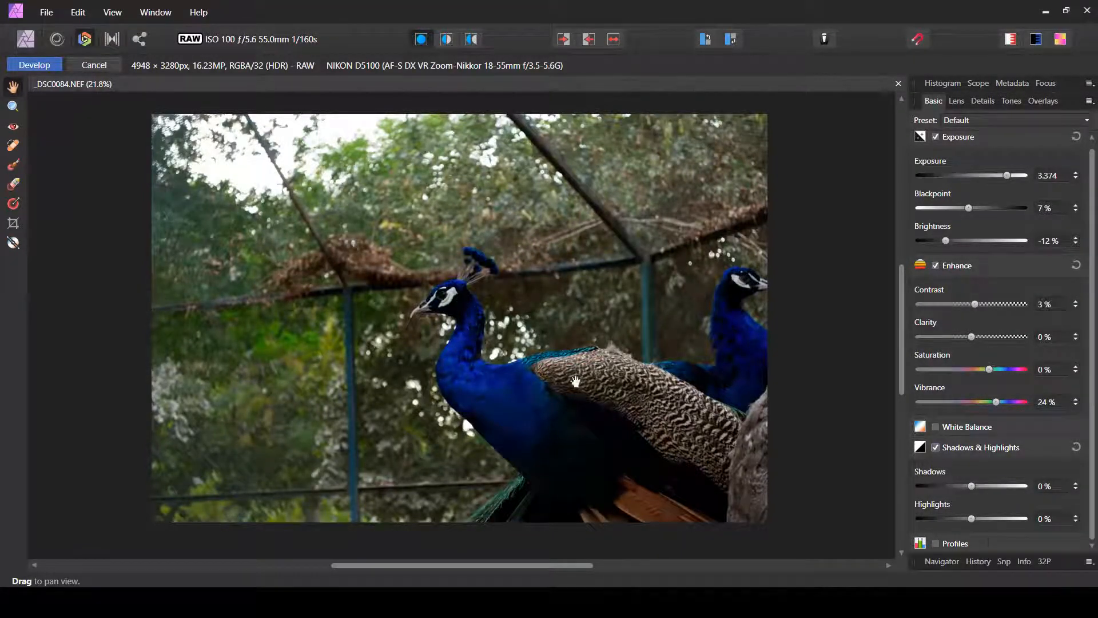
left_click_drag(970, 486, 1027, 488)
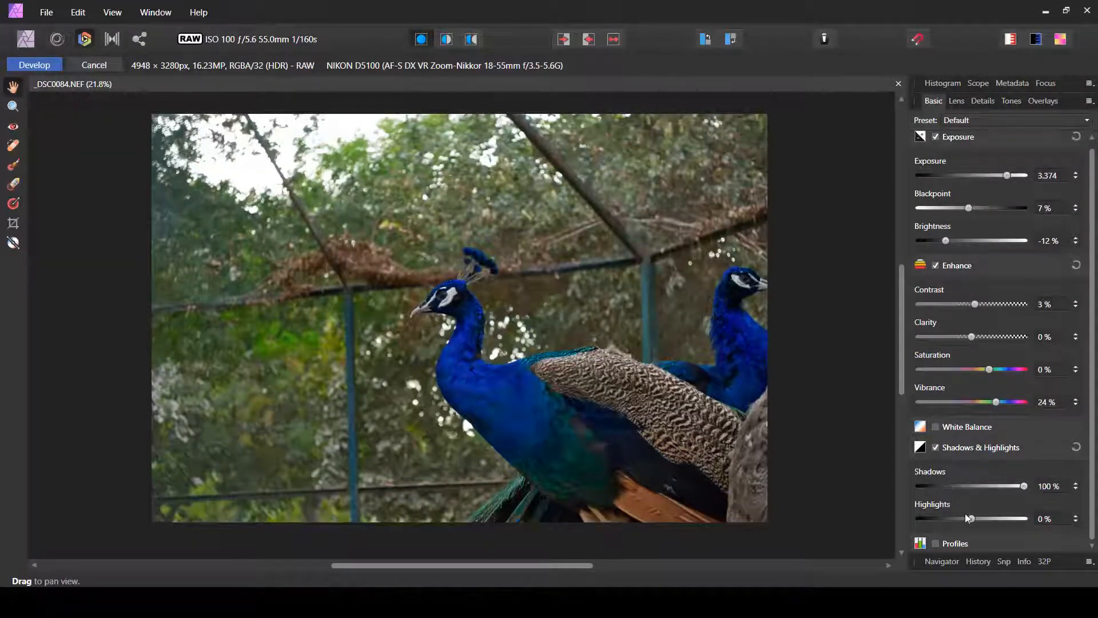
left_click_drag(972, 518, 931, 519)
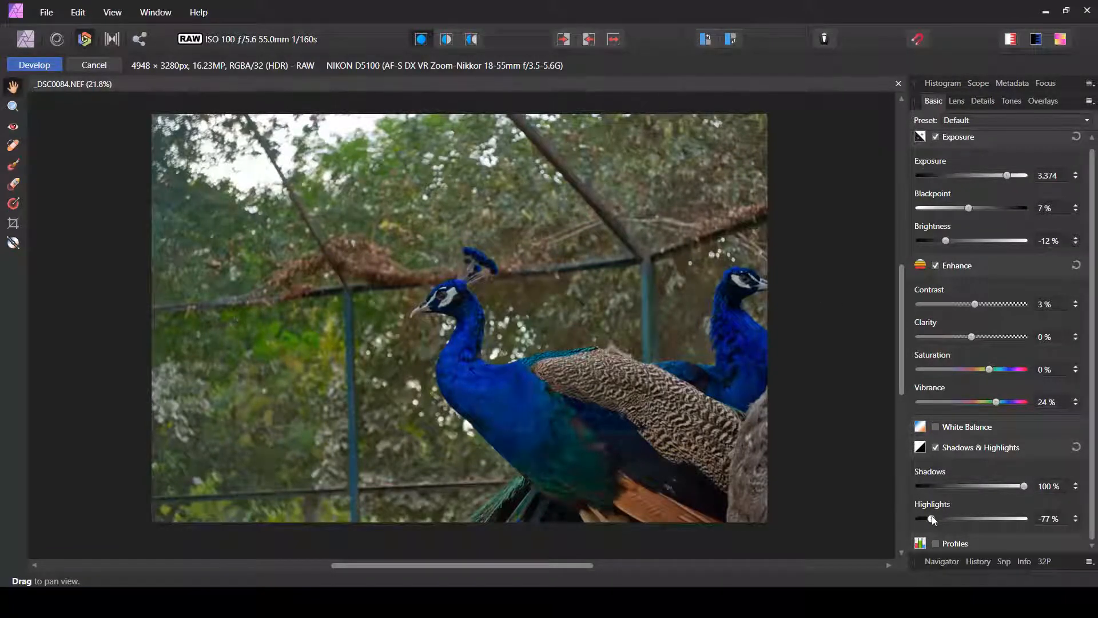
left_click_drag(935, 516, 946, 518)
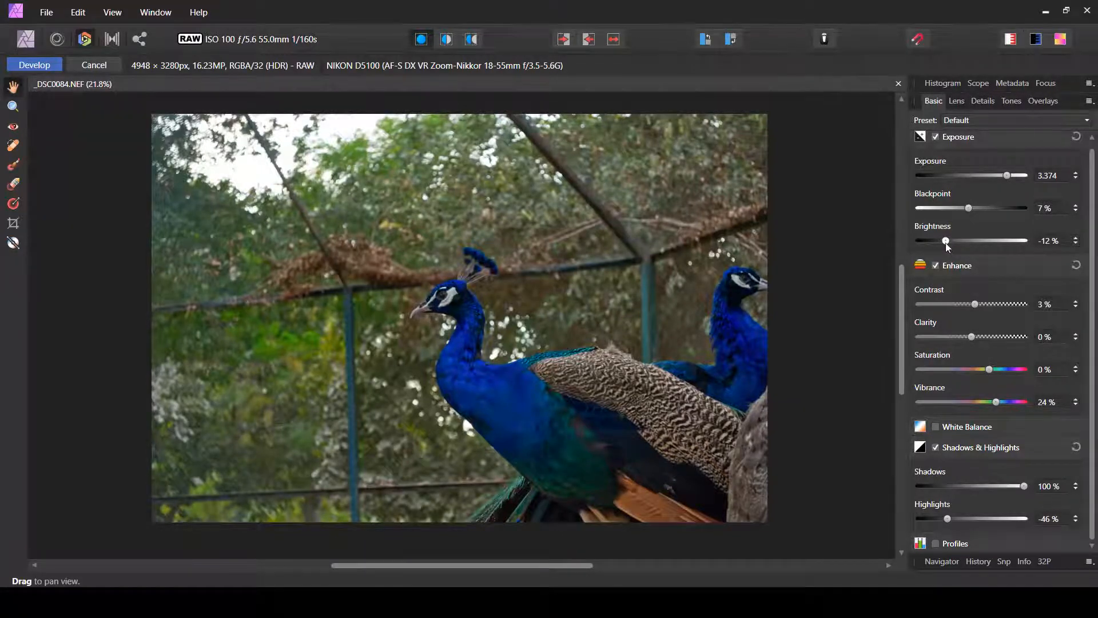
- Set the photo's brightness to -10% and its contrast to 11%
left_click_drag(947, 246, 951, 243)
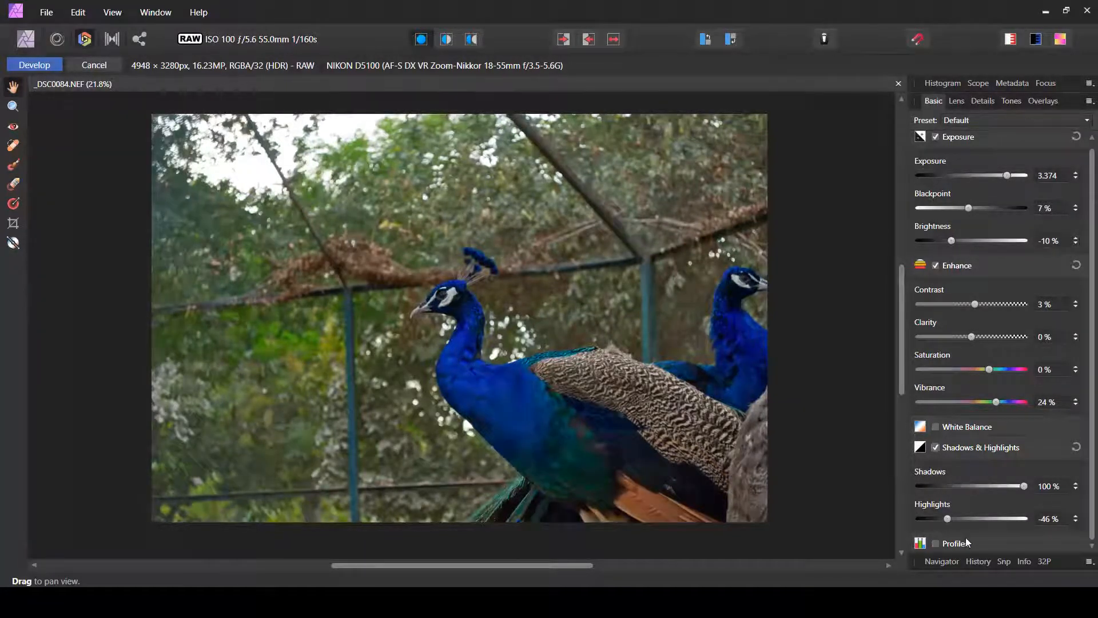
left_click(969, 541)
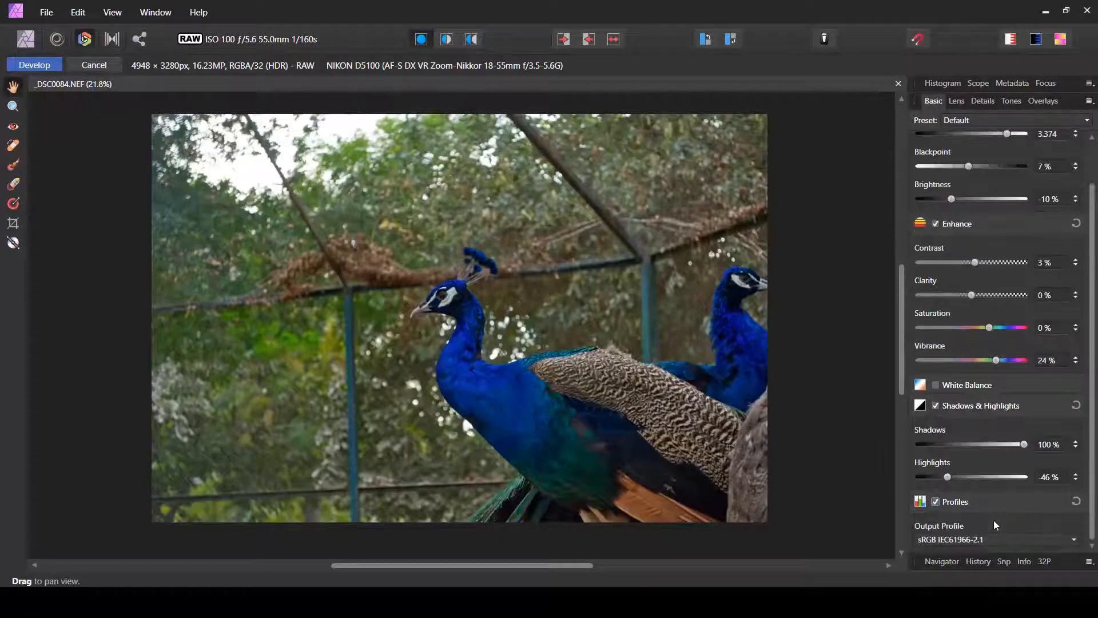
left_click(935, 502)
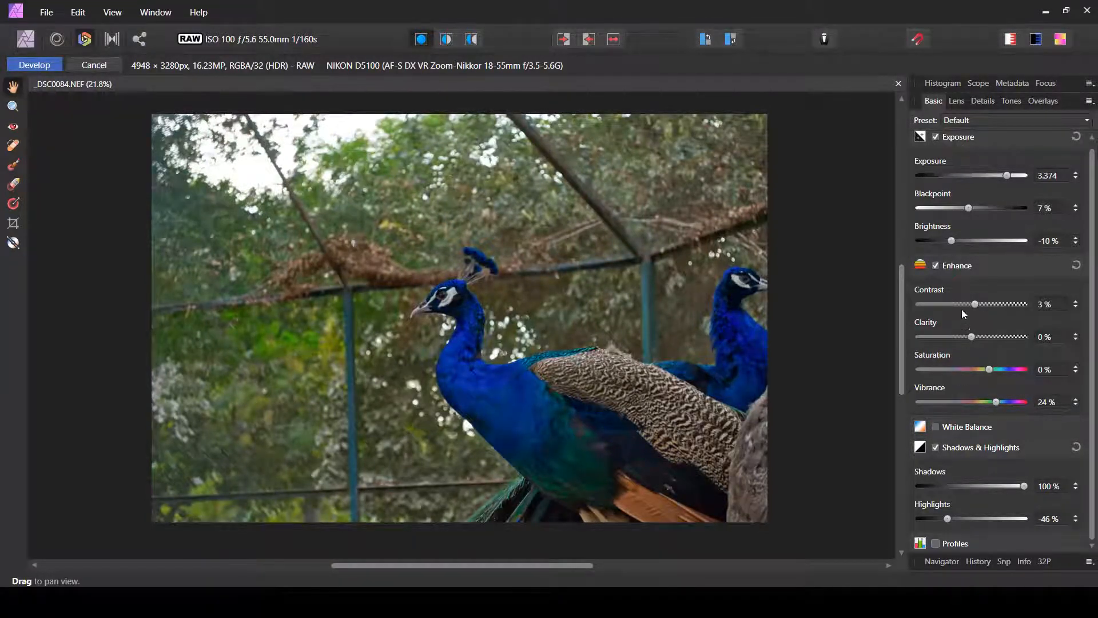
left_click_drag(978, 301, 983, 306)
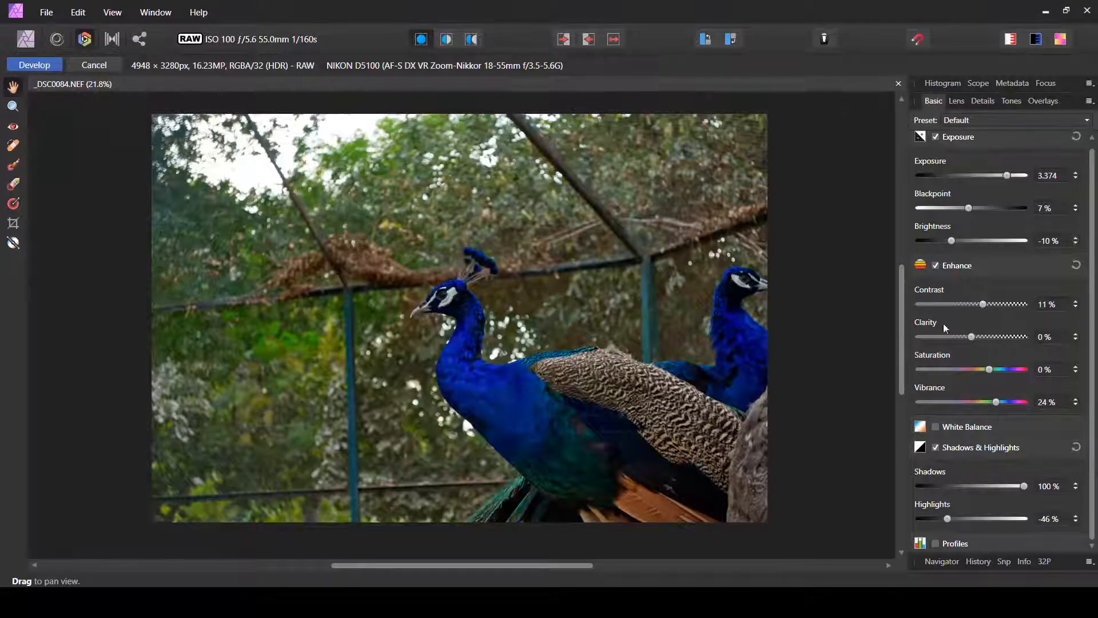
- Compare the photo with Remove Lens Vignette switched off and on
left_click(955, 104)
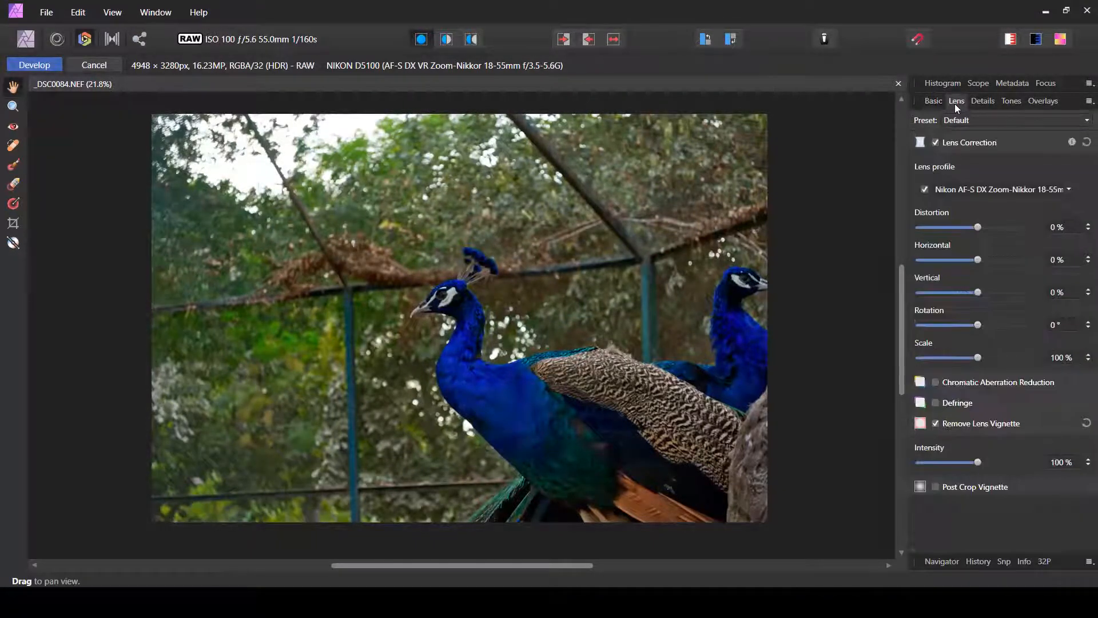
left_click(937, 426)
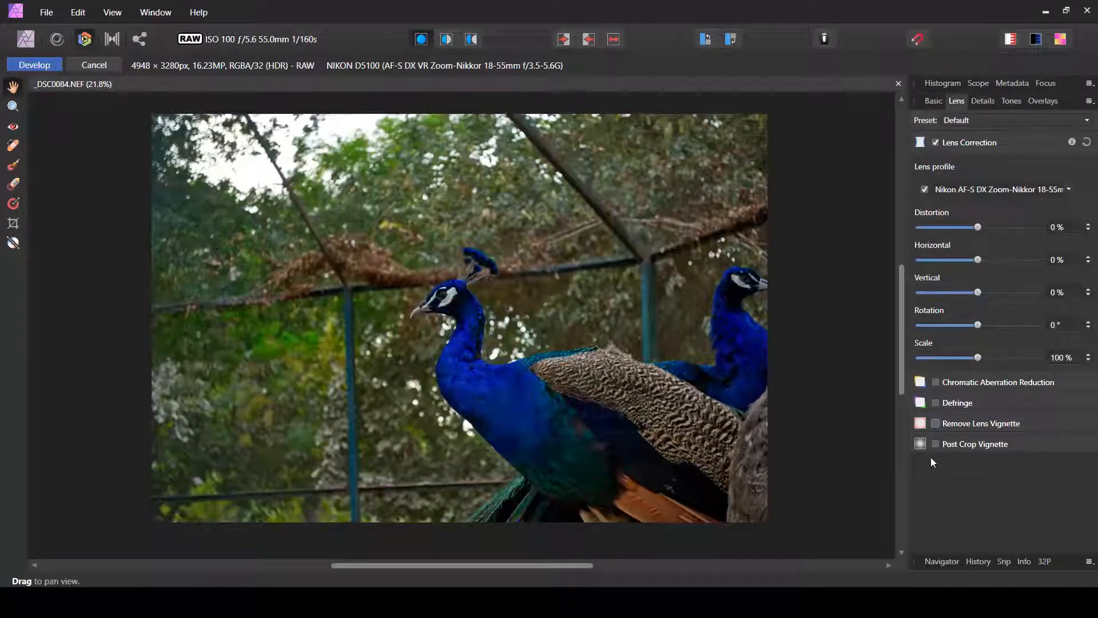
left_click(935, 424)
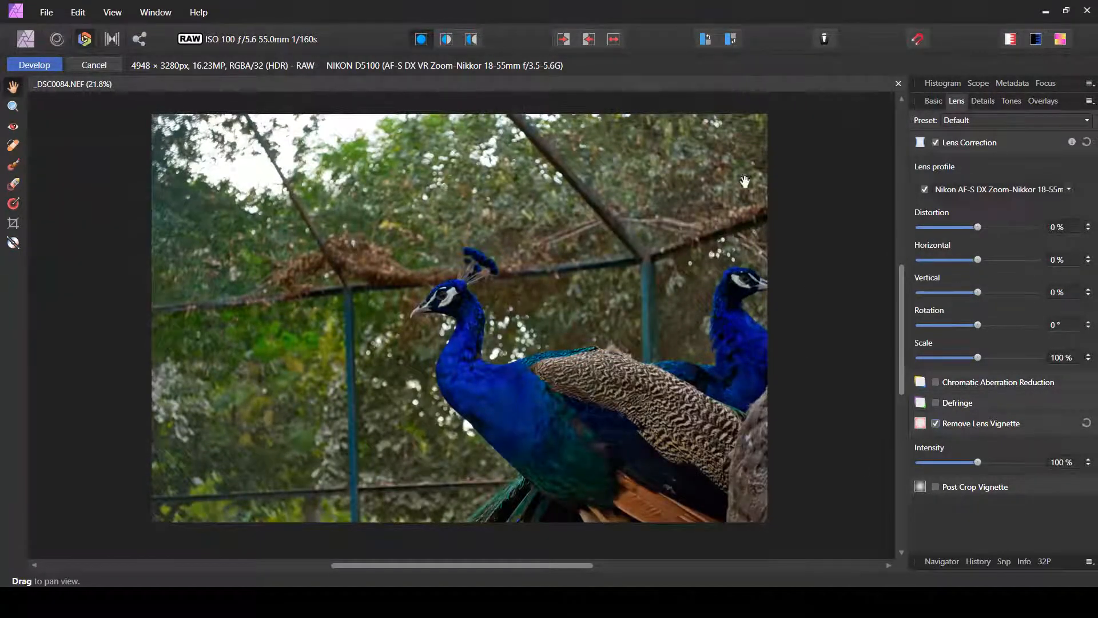
- Examine the noise in the front peacock's breast, wing feathers and nearby foliage up close with the Details settings shown, and return to the whole photo
left_click(983, 101)
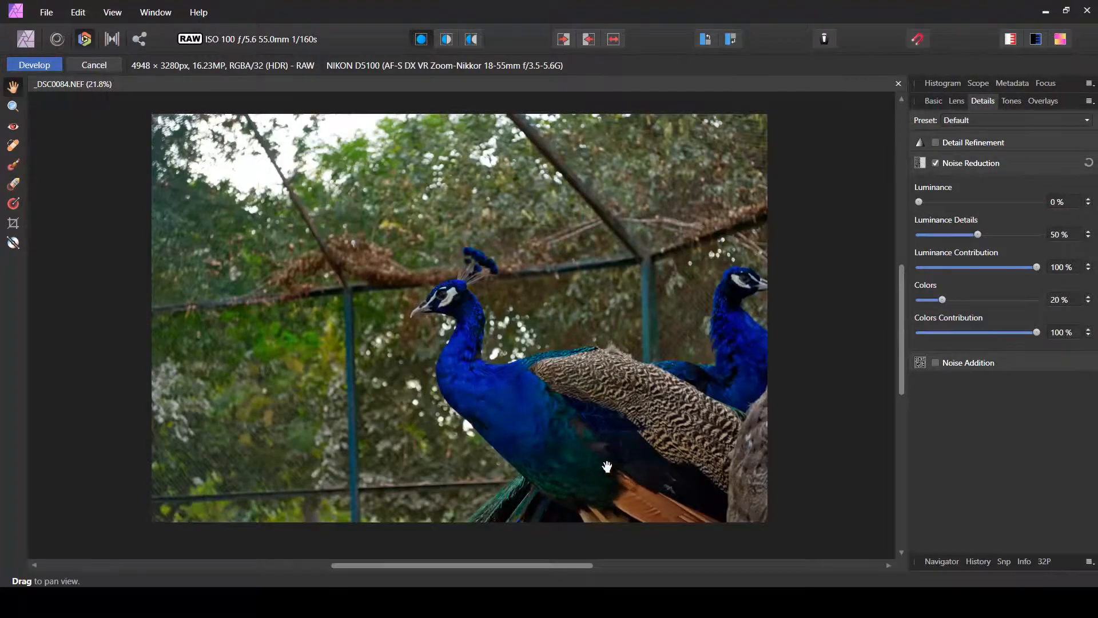
scroll(606, 466, "up", 3)
scroll(606, 466, "up", 2)
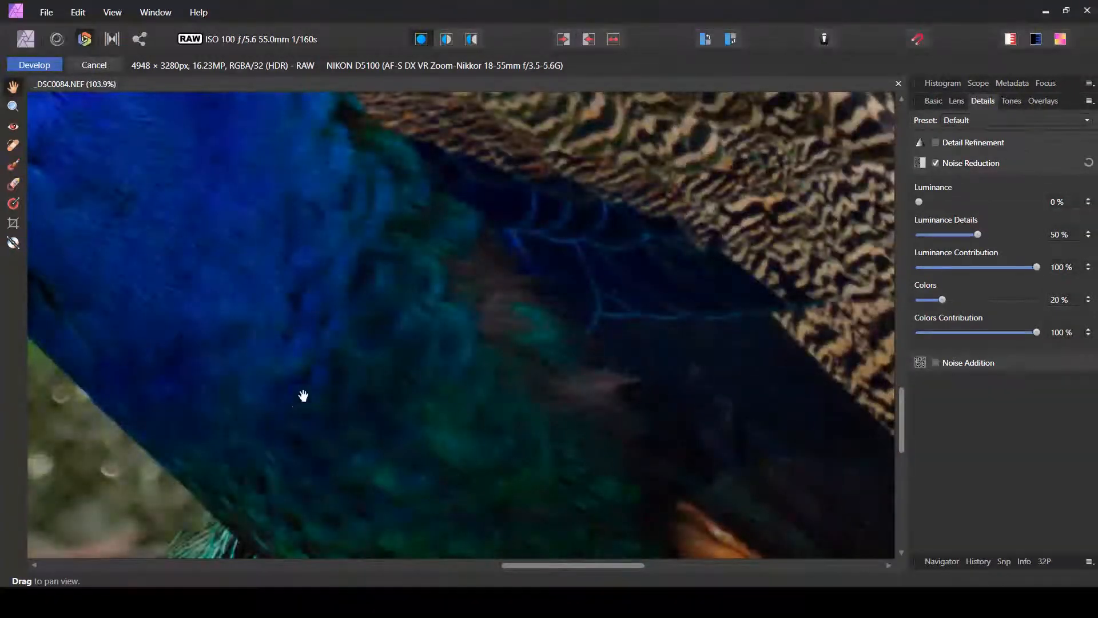
left_click_drag(200, 430, 534, 318)
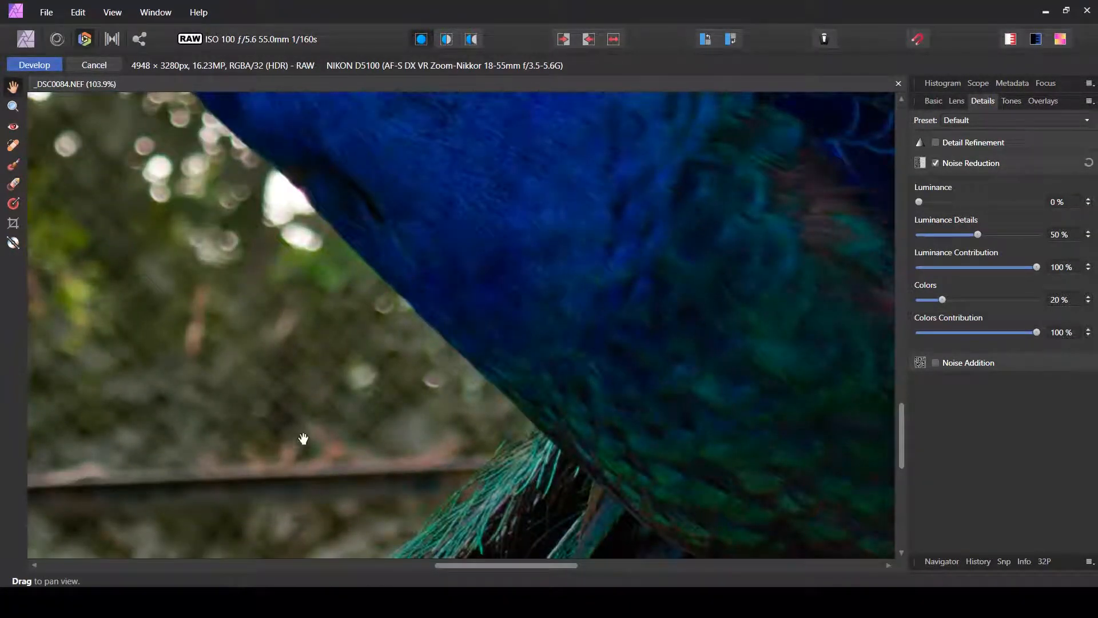
scroll(417, 409, "up", 1)
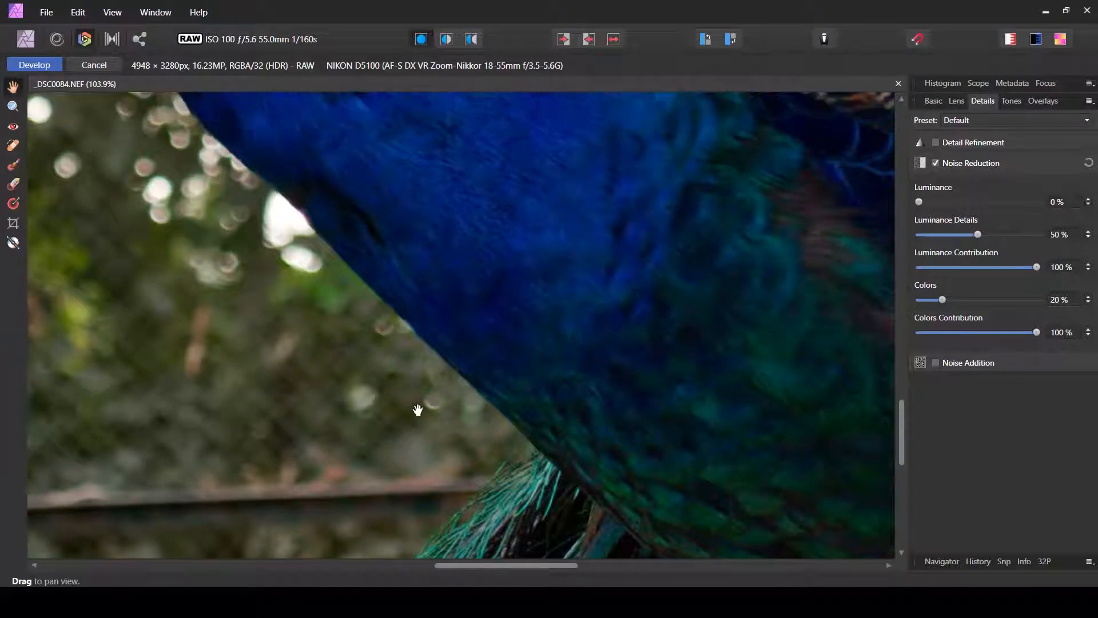
scroll(423, 408, "up", 3)
left_click_drag(701, 421, 530, 443)
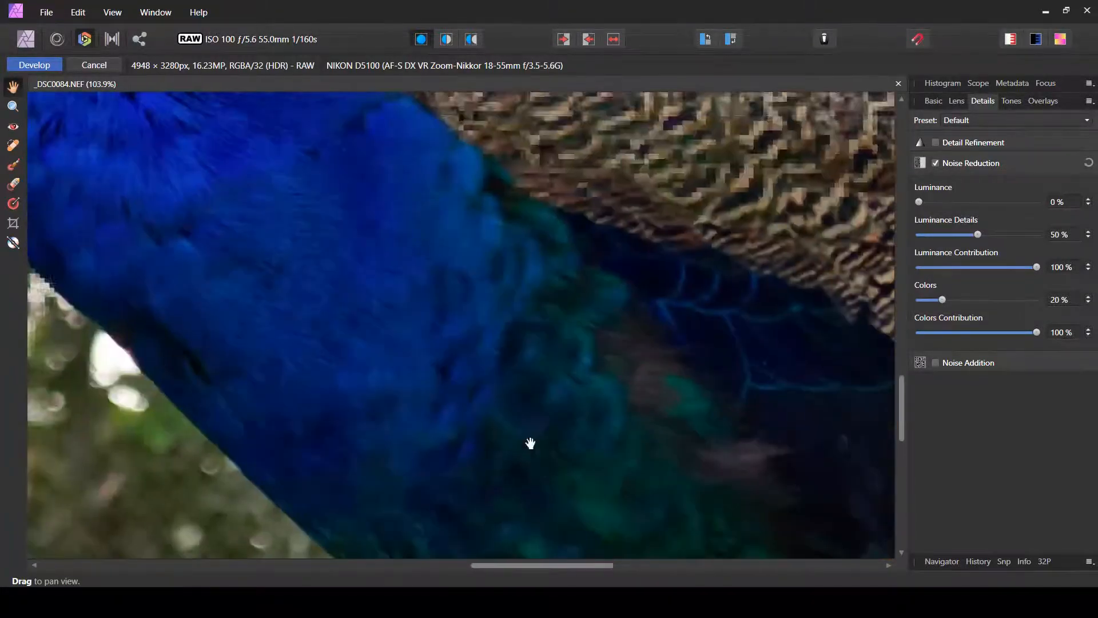
left_click_drag(524, 155, 426, 427)
left_click_drag(569, 137, 493, 321)
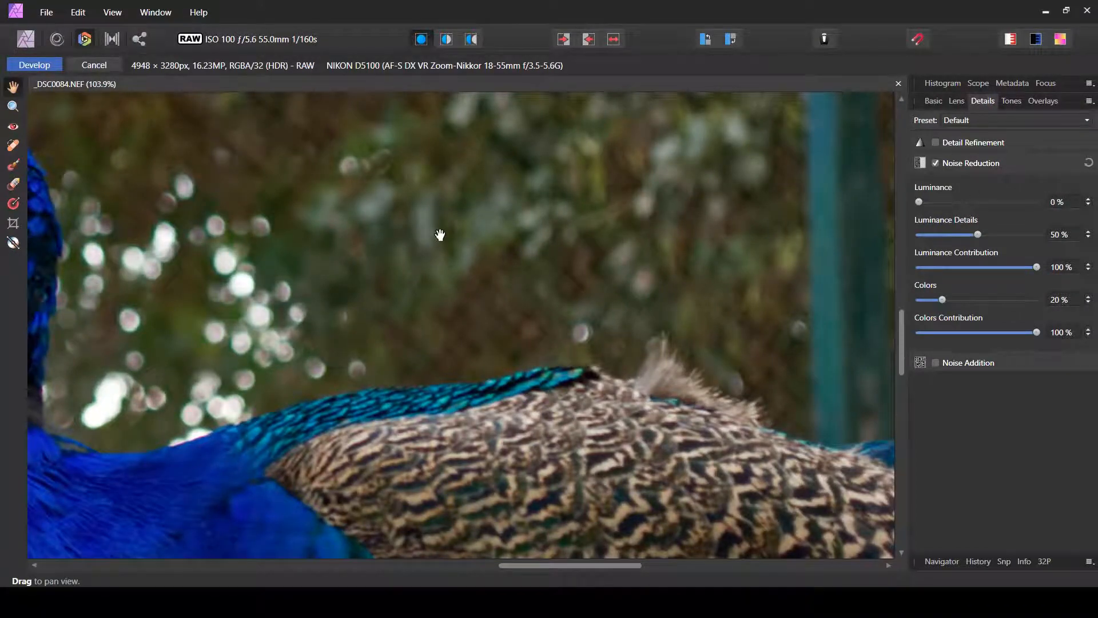
scroll(439, 234, "up", 1)
scroll(440, 235, "down", 2)
scroll(439, 234, "up", 1)
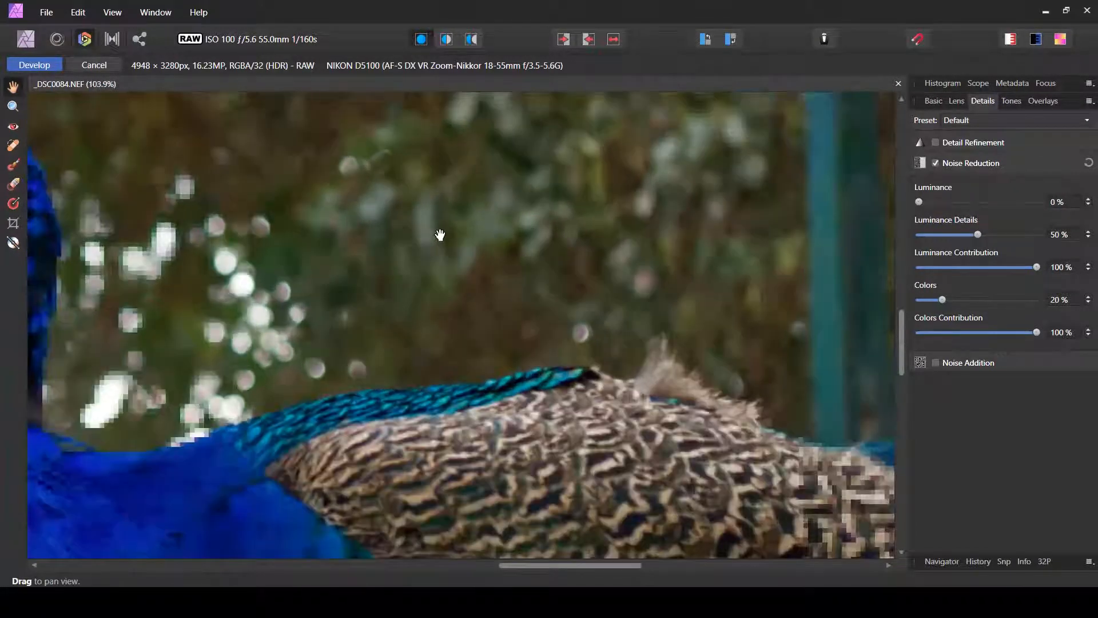
scroll(423, 227, "down", 4)
scroll(429, 229, "up", 1)
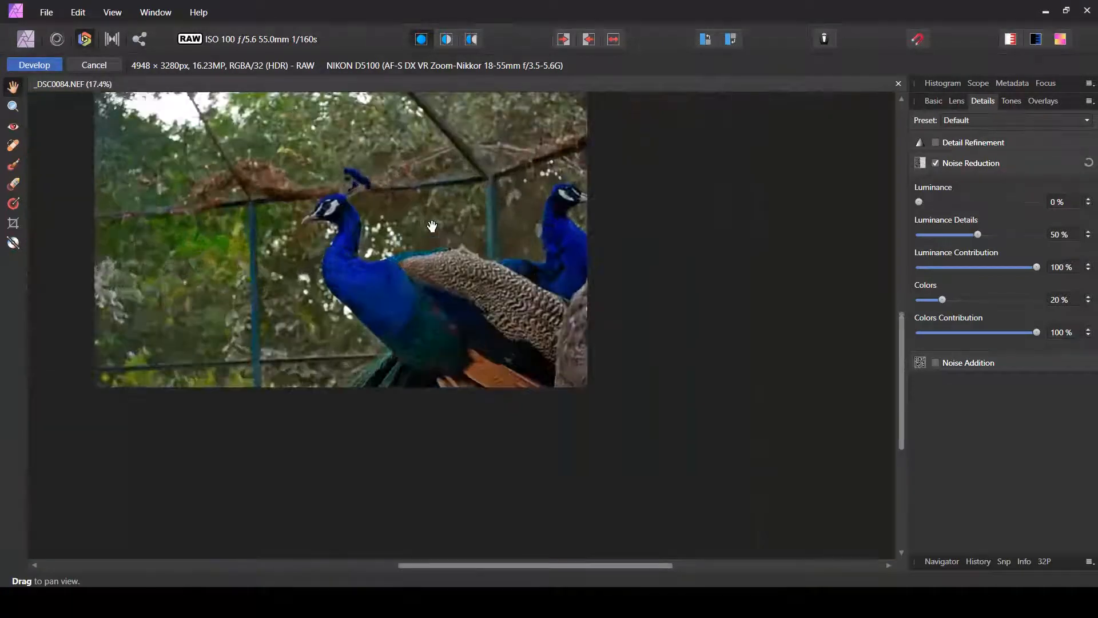
left_click_drag(439, 235, 499, 306)
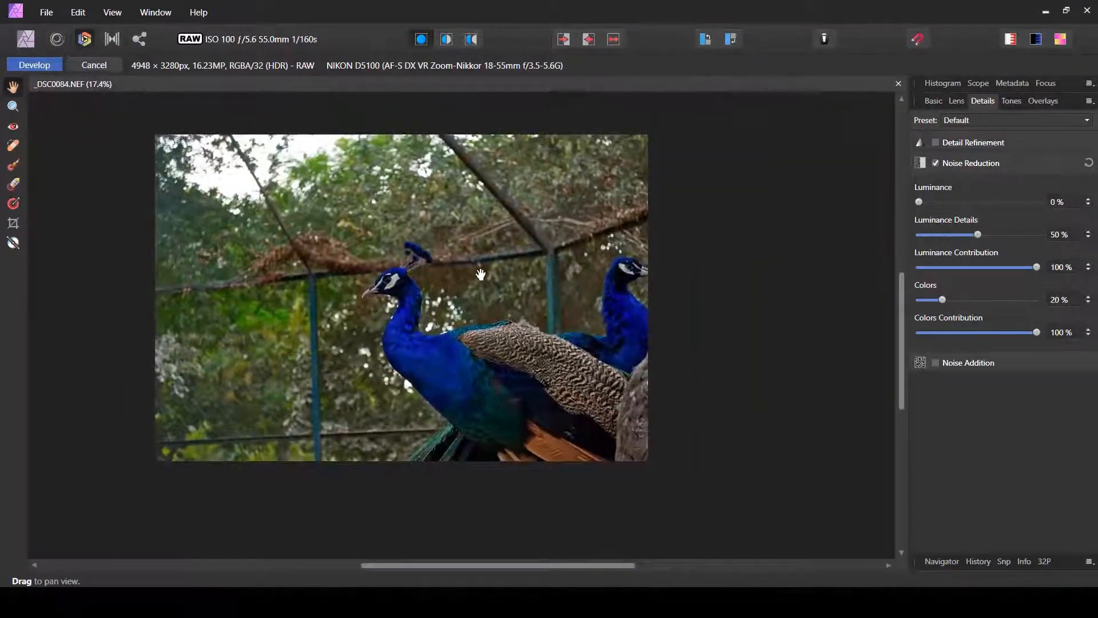
- Try Noise Reduction with luminance at 24% and check the foliage and the front peacock's head up close
scroll(480, 274, "up", 1)
scroll(480, 274, "up", 3)
scroll(480, 274, "up", 1)
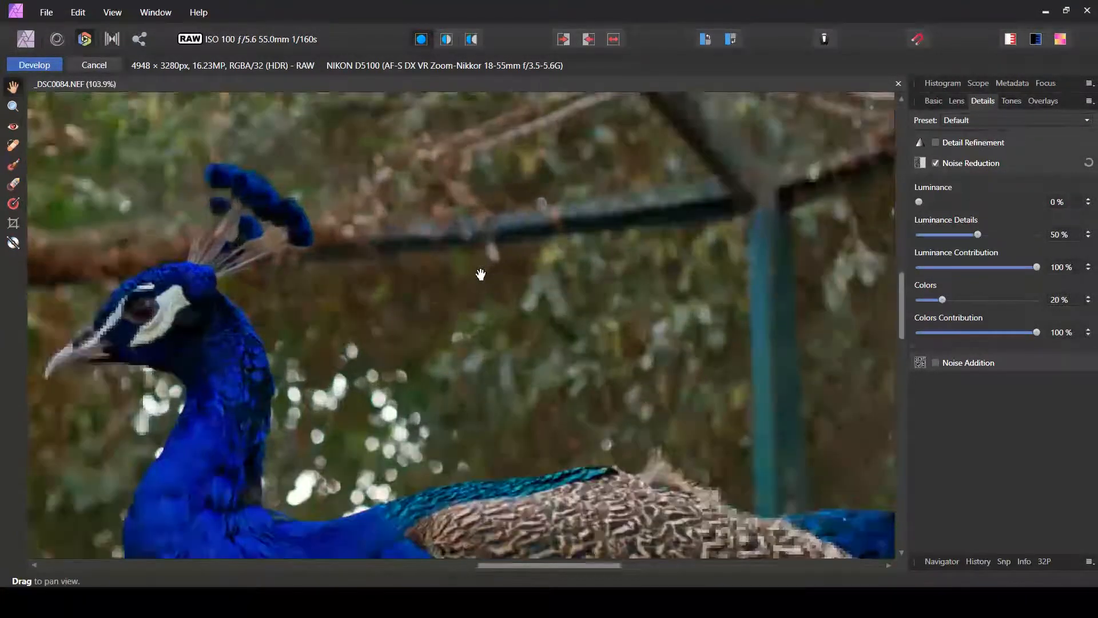
scroll(480, 274, "up", 3)
scroll(480, 275, "down", 1)
scroll(481, 275, "up", 1)
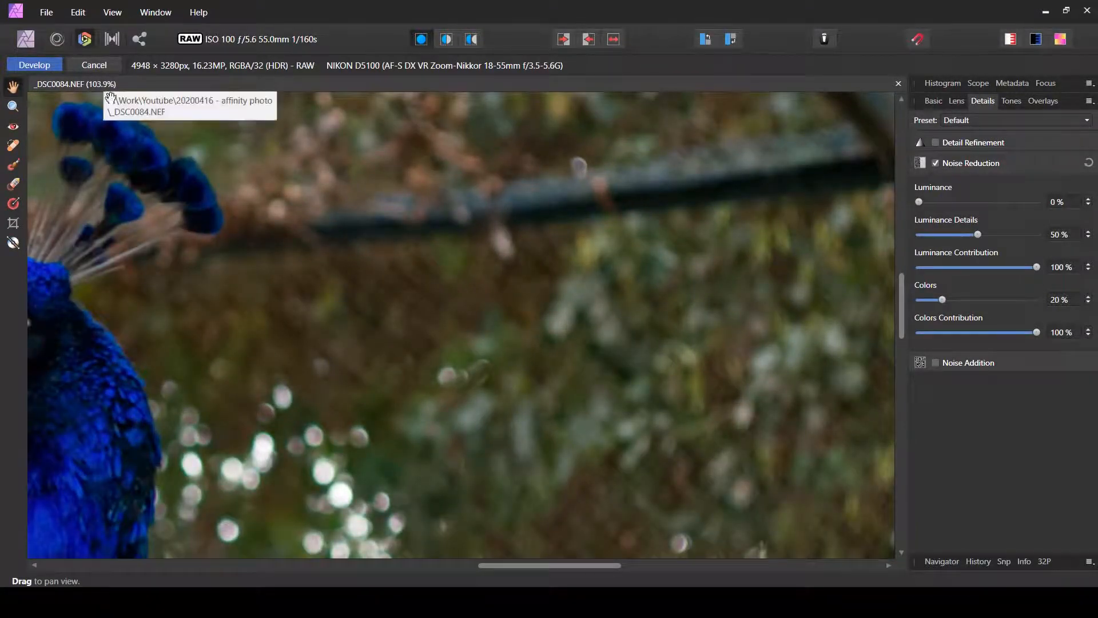
left_click_drag(568, 437, 498, 265)
left_click_drag(918, 202, 963, 203)
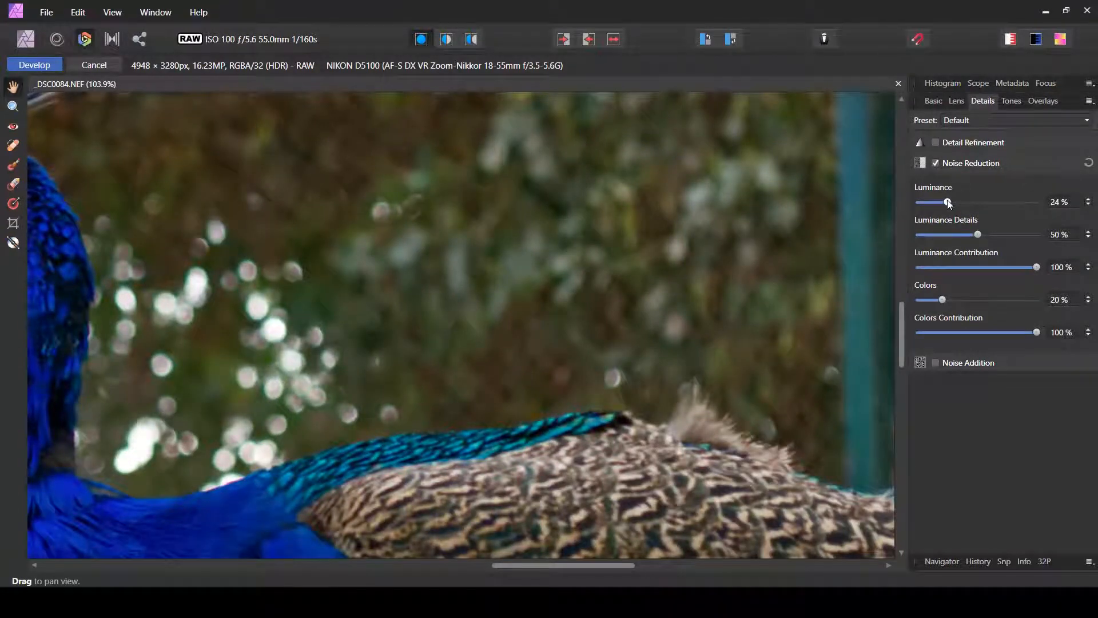
left_click_drag(363, 204, 481, 296)
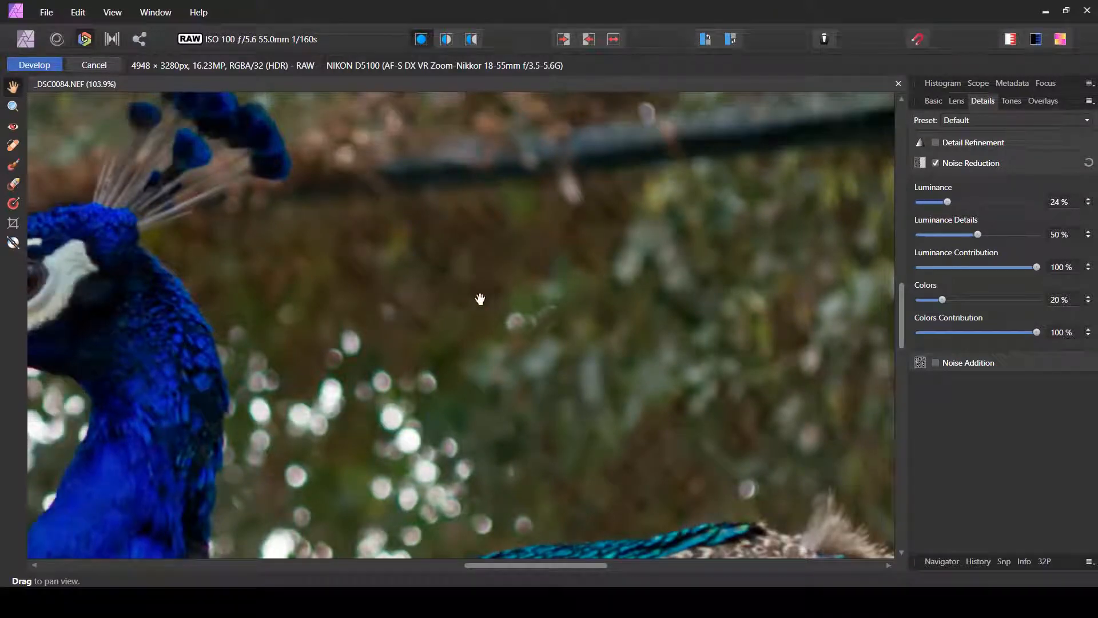
left_click_drag(480, 298, 582, 281)
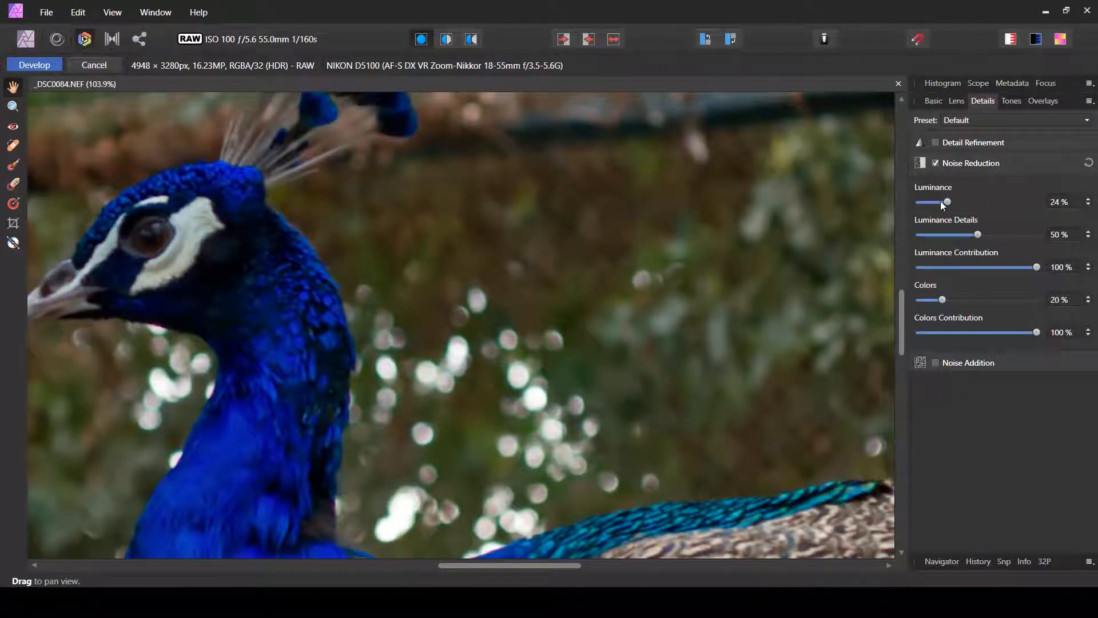
- Set the Noise Reduction luminance to 15%, check the front peacock's head and crest, and return to the whole photo
left_click_drag(940, 201, 934, 203)
left_click_drag(399, 258, 493, 306)
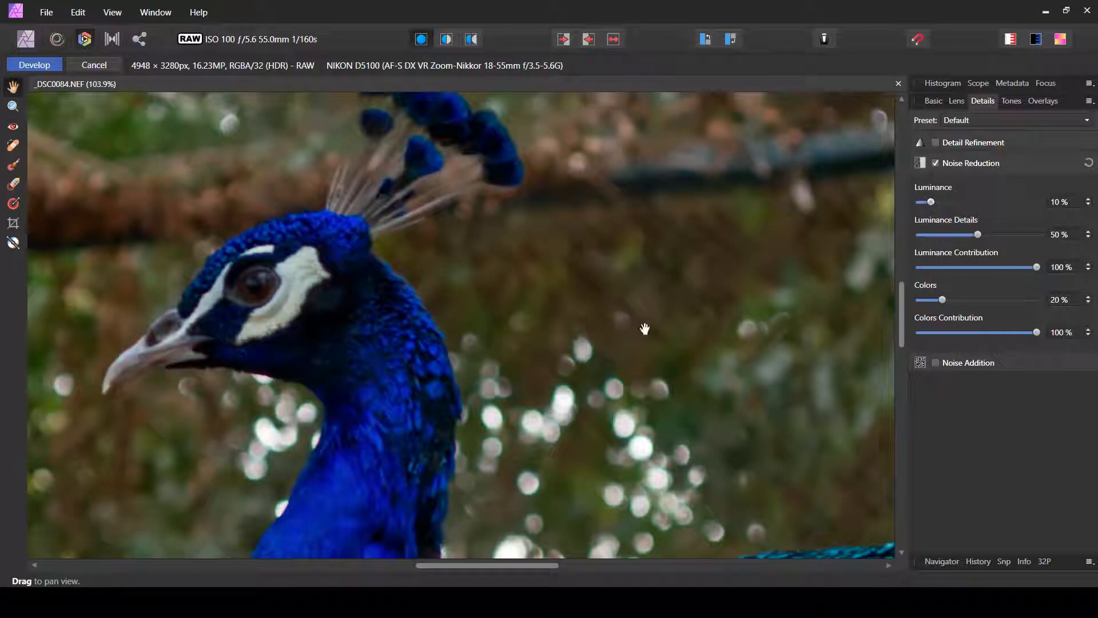
left_click_drag(699, 311, 488, 299)
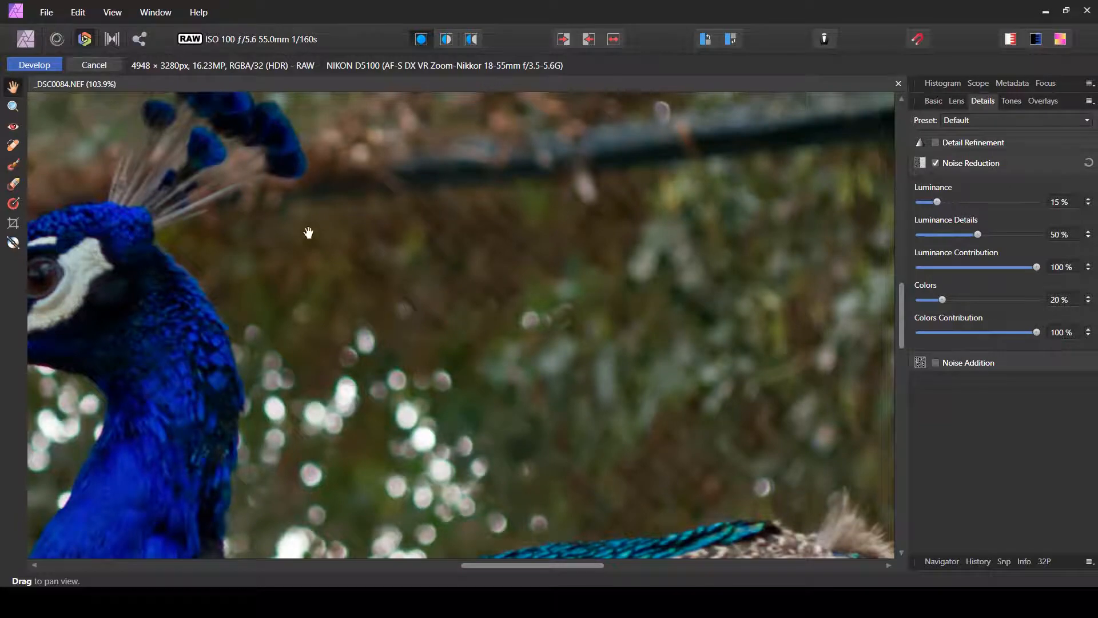
left_click_drag(306, 233, 482, 345)
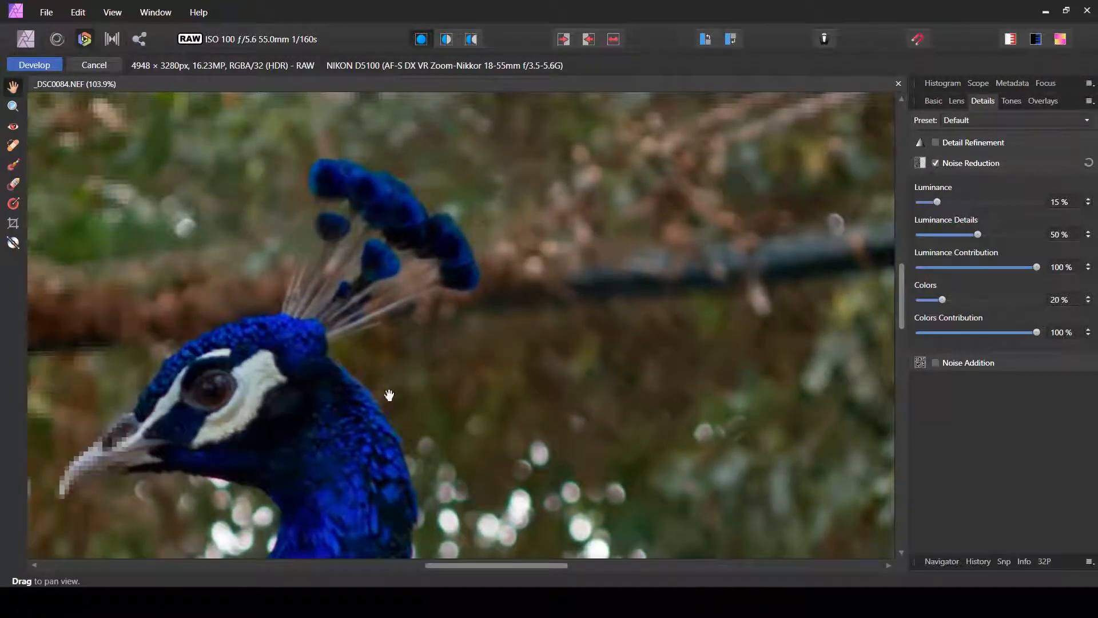
left_click_drag(358, 445, 456, 287)
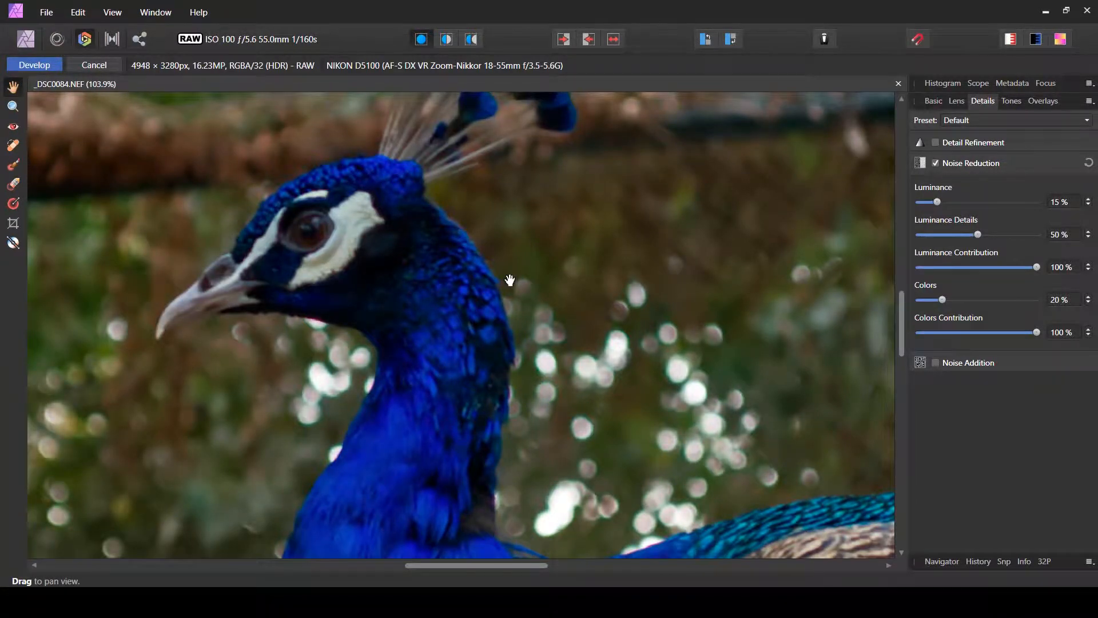
scroll(509, 280, "down", 5)
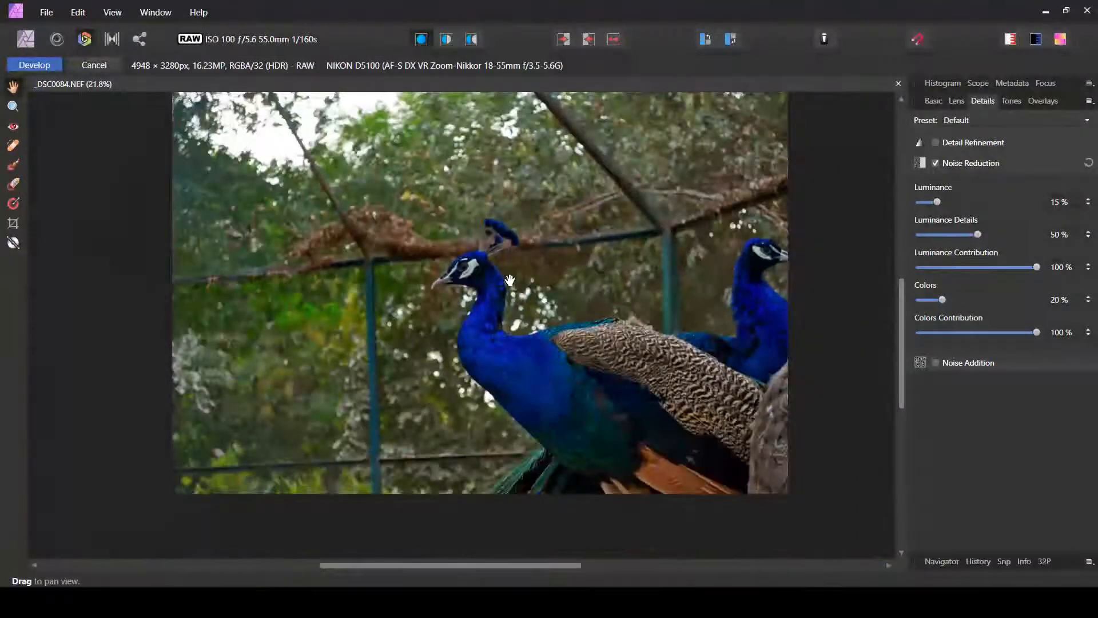
scroll(589, 326, "up", 1)
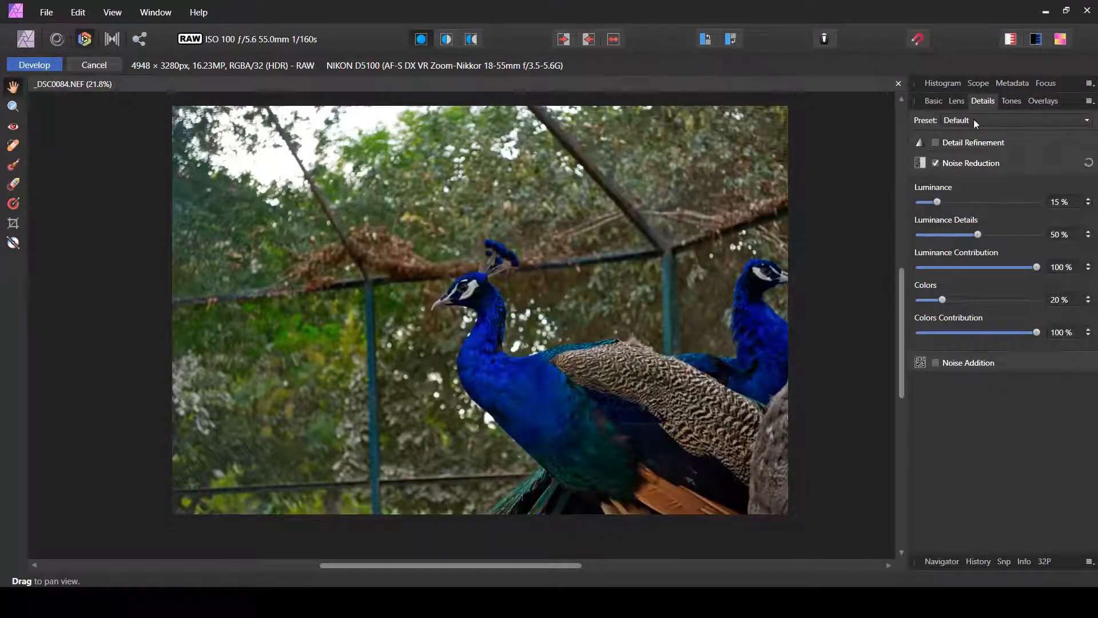
- Look through the Tones and Overlays options and return to the Basic adjustments
left_click(1011, 101)
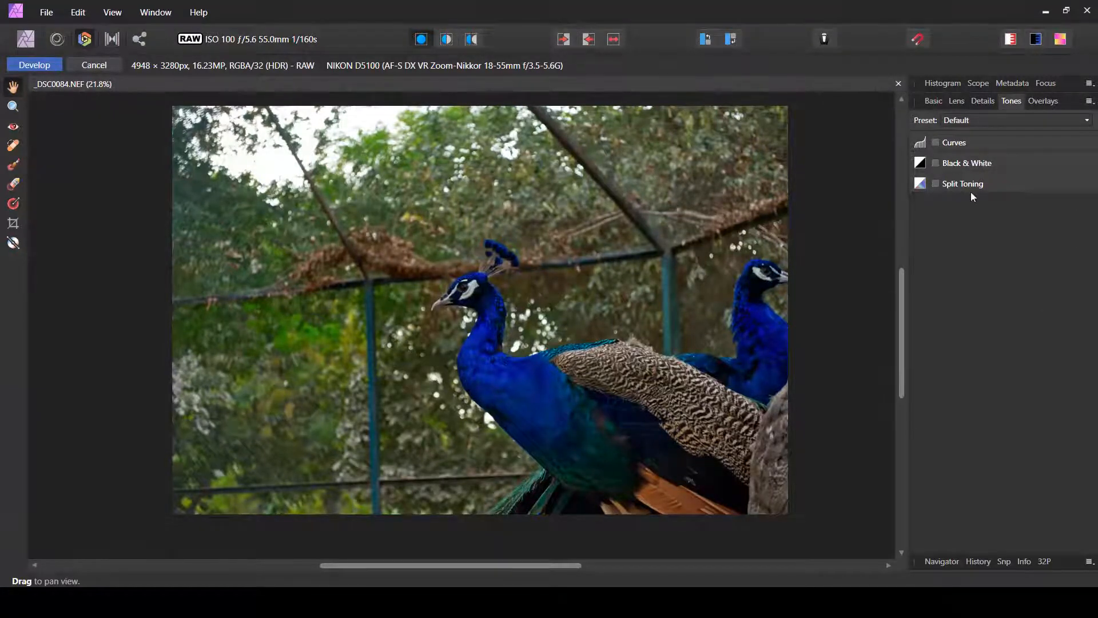
left_click(1050, 103)
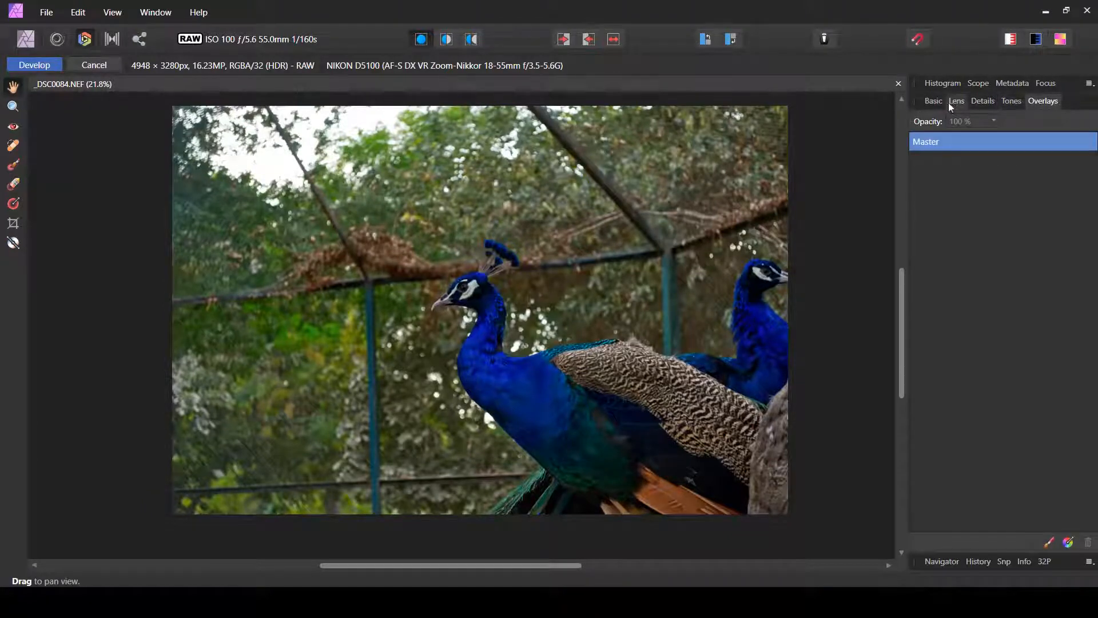
left_click(932, 102)
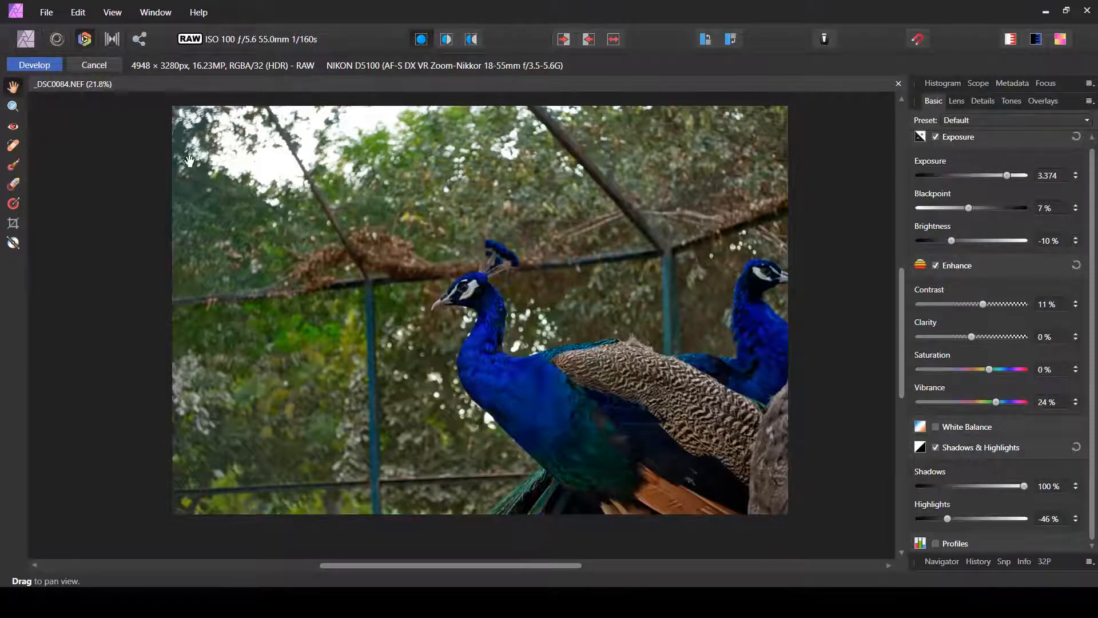
- Develop the RAW photo with the current adjustments and view the developed image
left_click(35, 65)
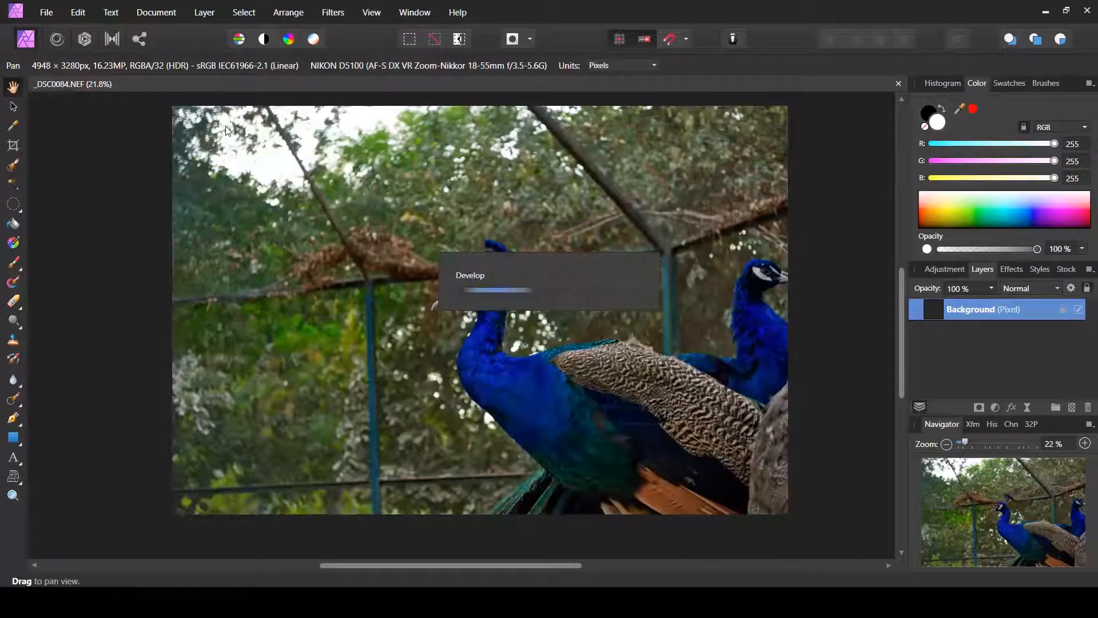
scroll(435, 277, "up", 3)
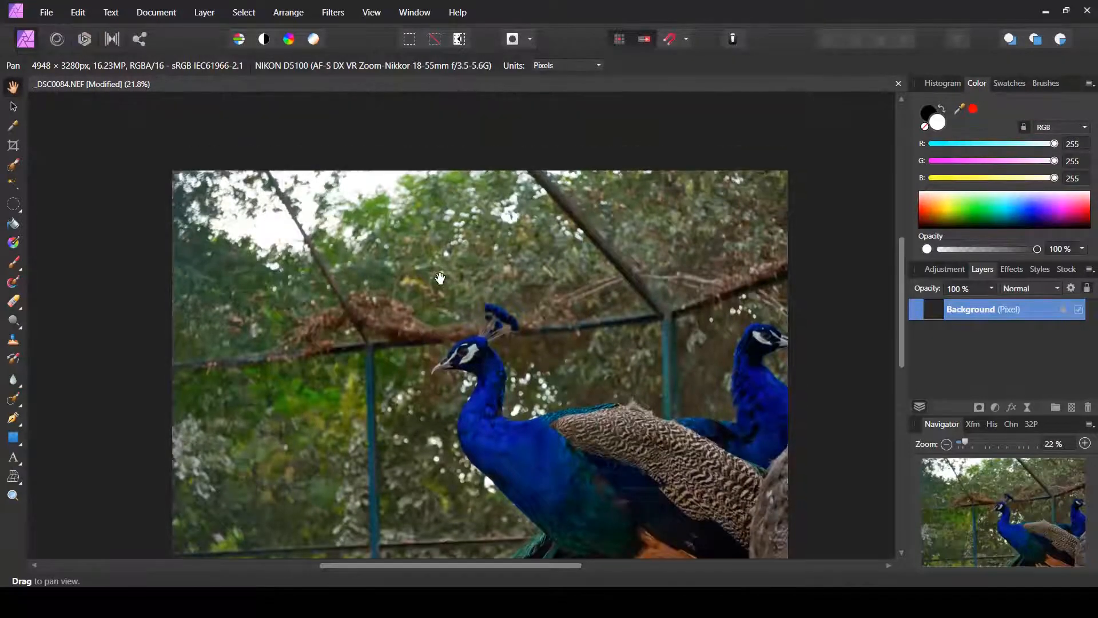
scroll(439, 278, "down", 2)
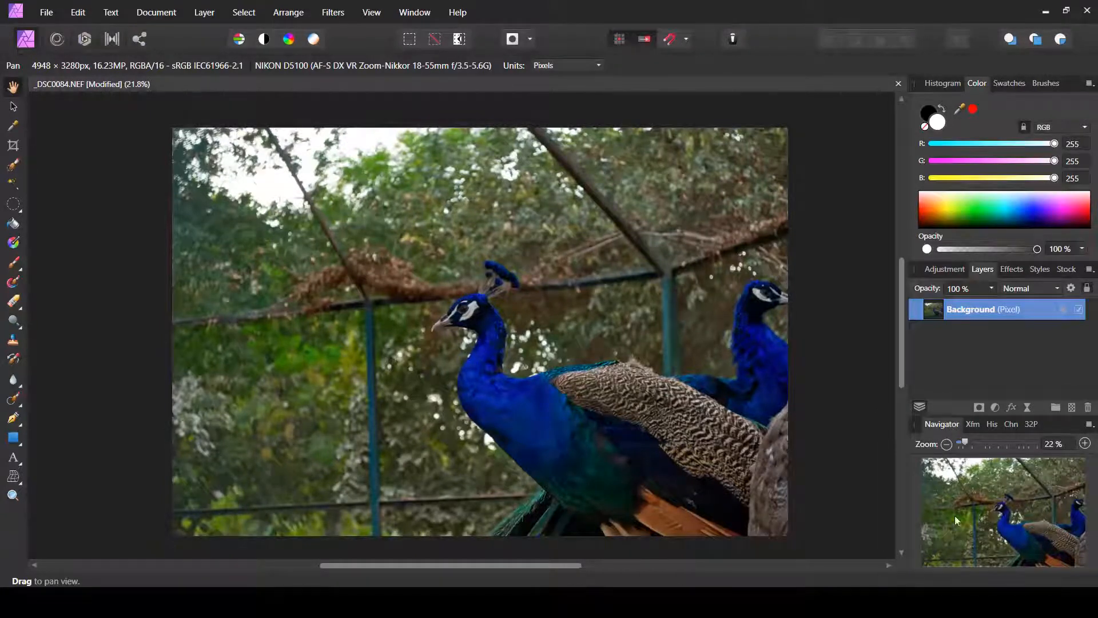
- Collapse the Navigator and Color panels to give the layer list more room, taking a look at the histogram
left_click(952, 425)
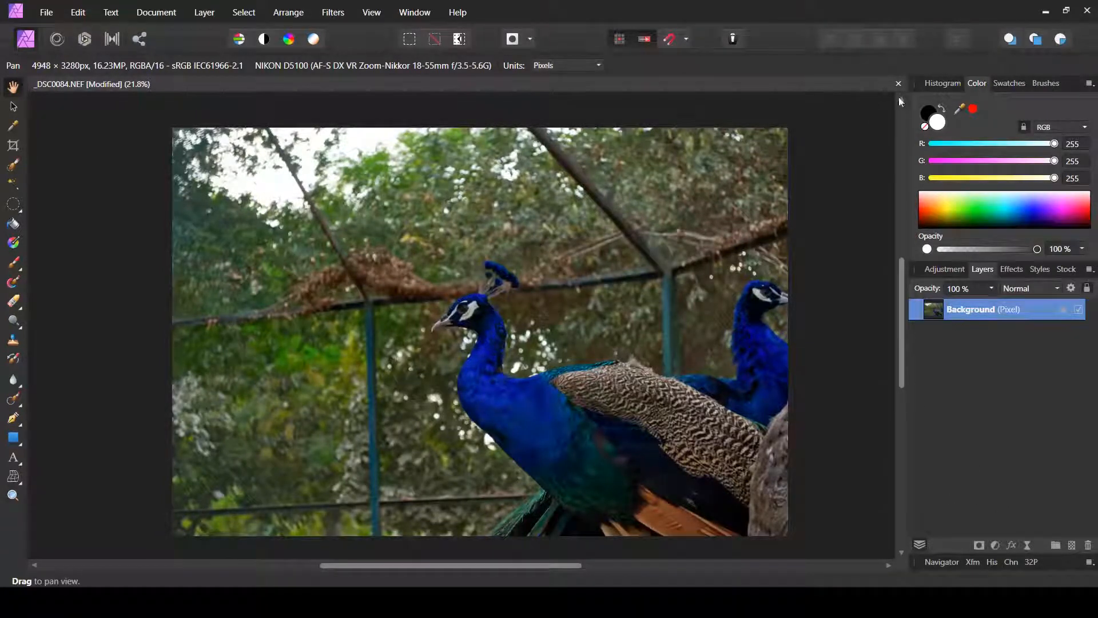
left_click(976, 83)
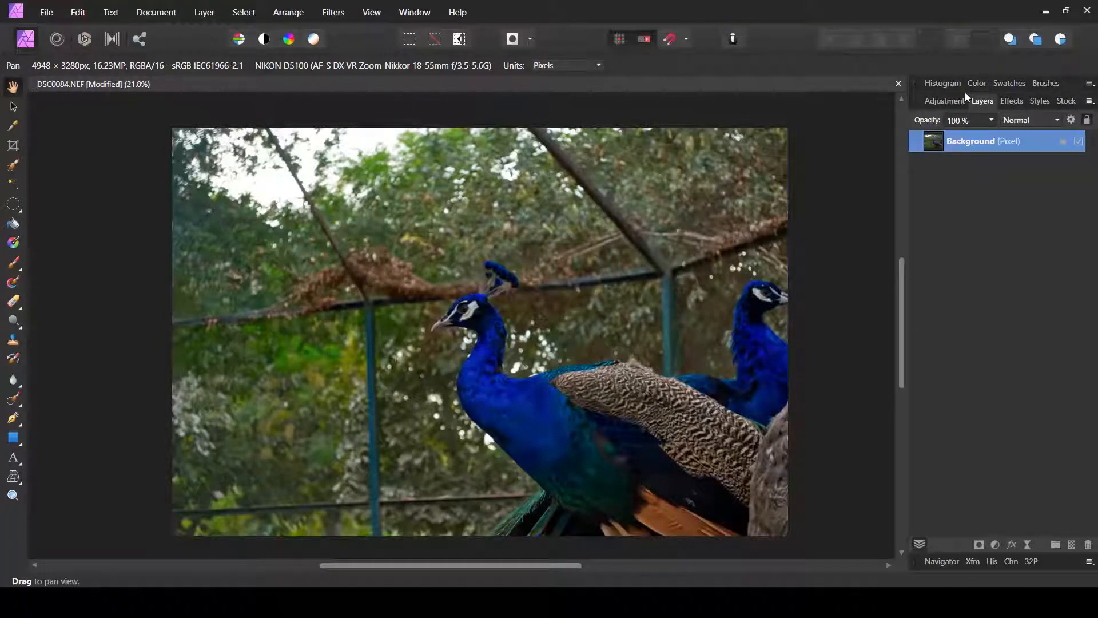
left_click(945, 82)
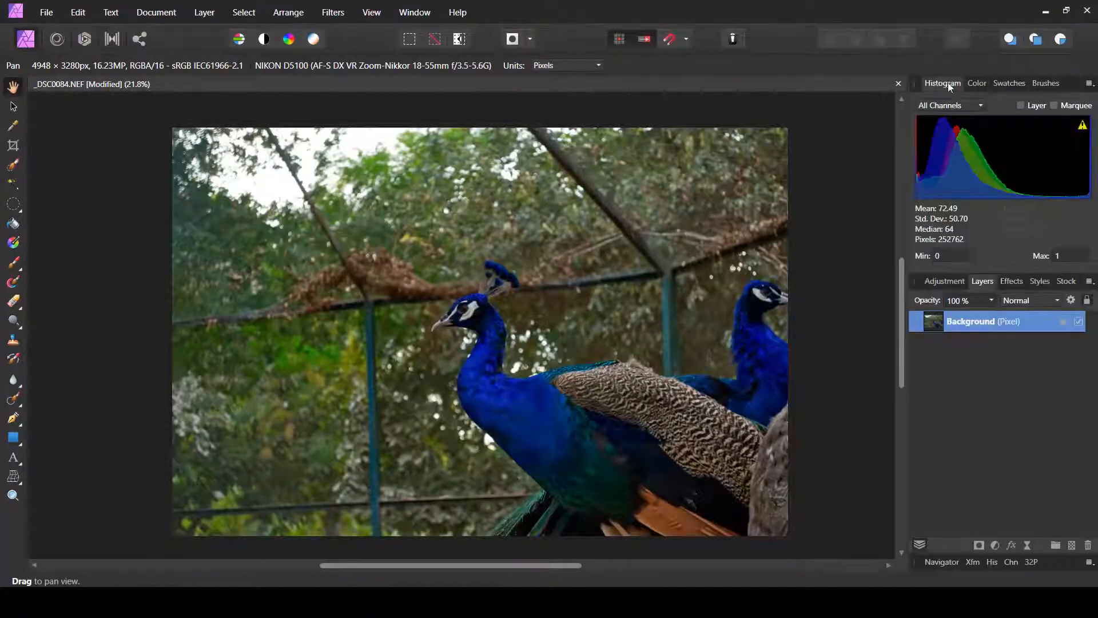
left_click(983, 84)
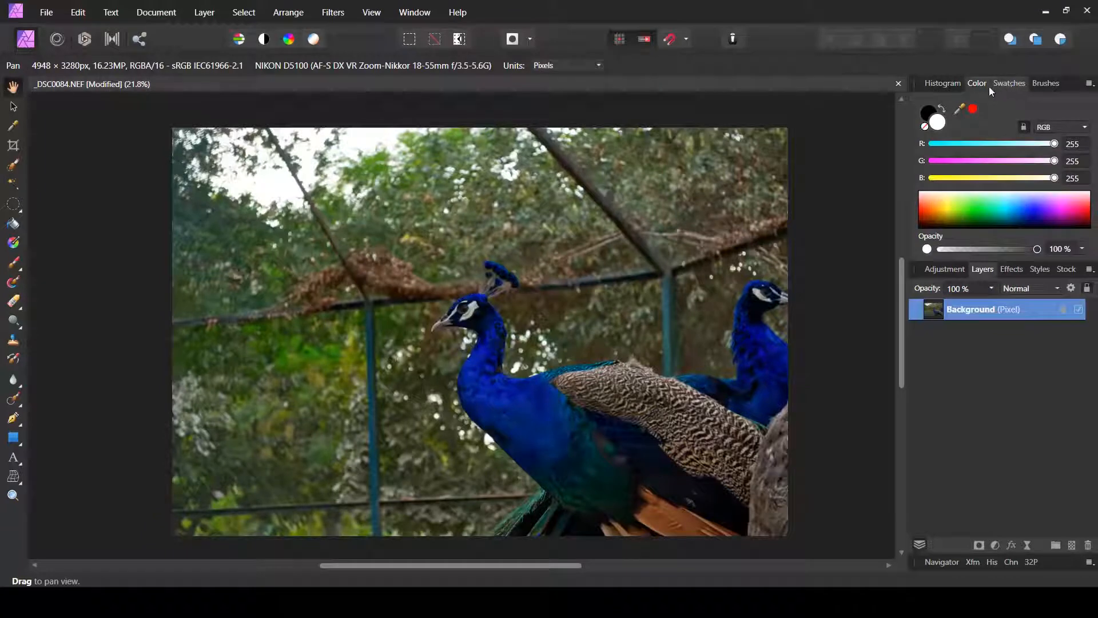
left_click(994, 85)
left_click(974, 83)
left_click(974, 84)
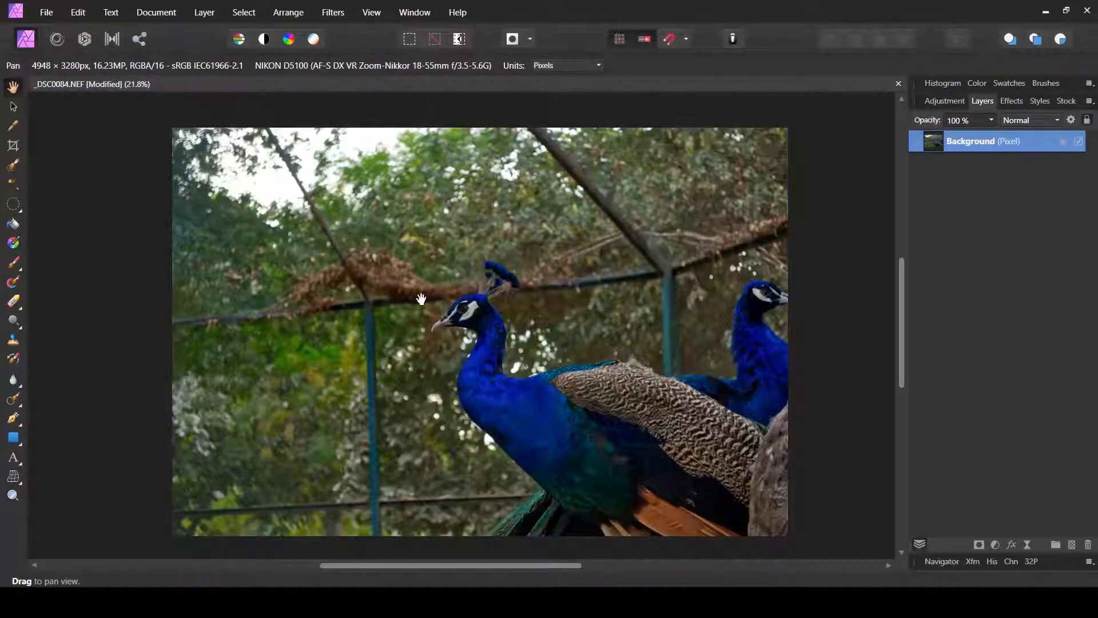
- Duplicate the Background layer and select the locked original beneath the copy
scroll(486, 389, "down", 1)
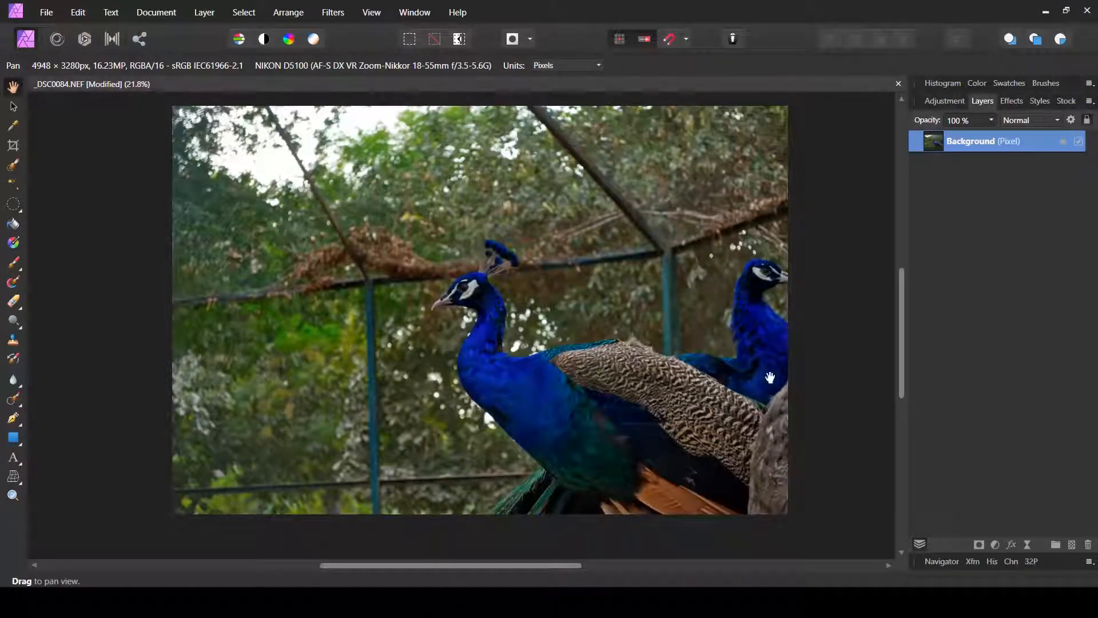
right_click(1017, 144)
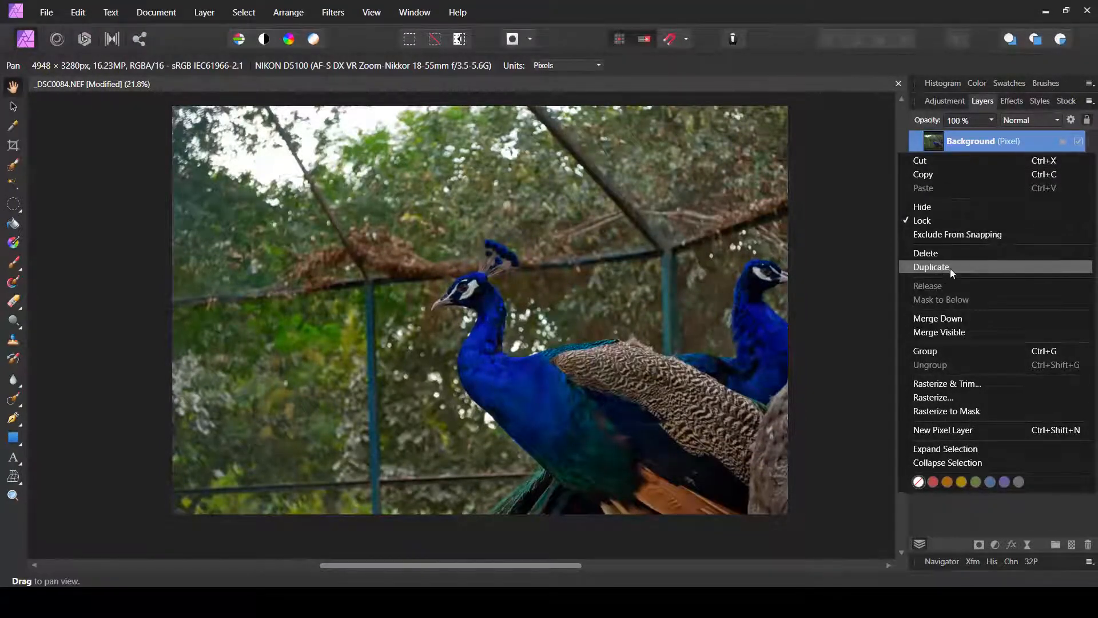
left_click(992, 266)
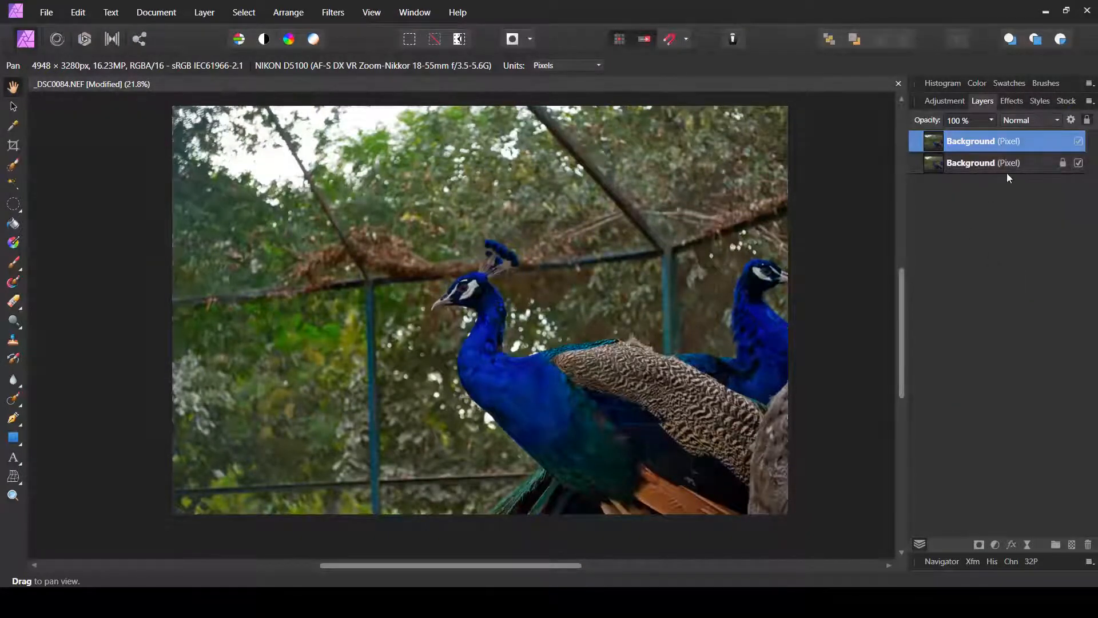
left_click(972, 166)
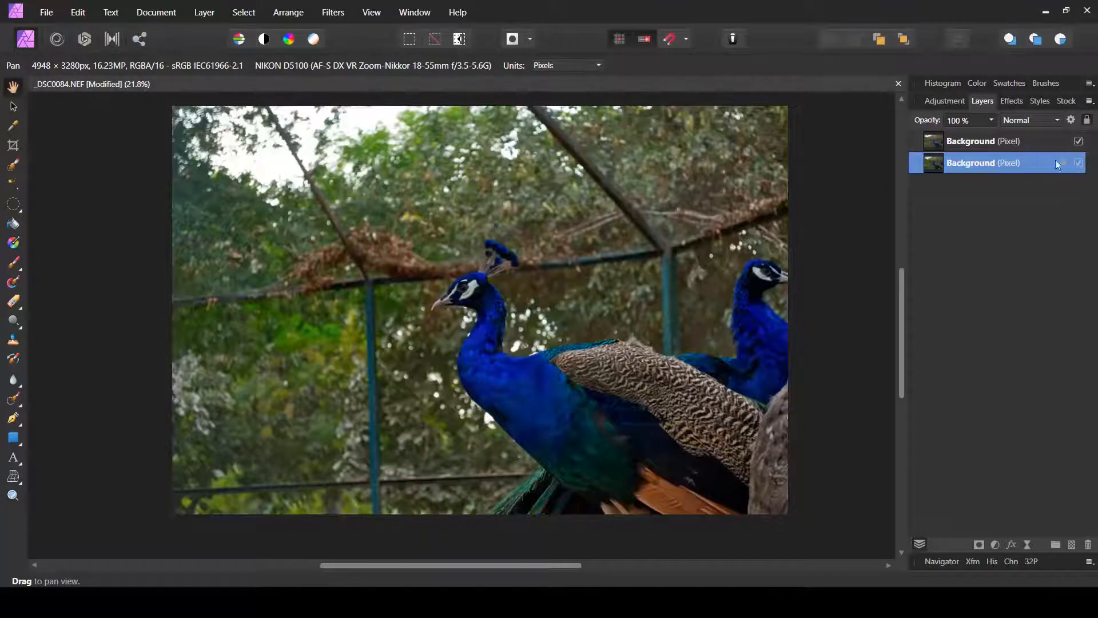
- Insert a fill layer directly above the locked original Background and add a mask to the upper Background copy
left_click(972, 141)
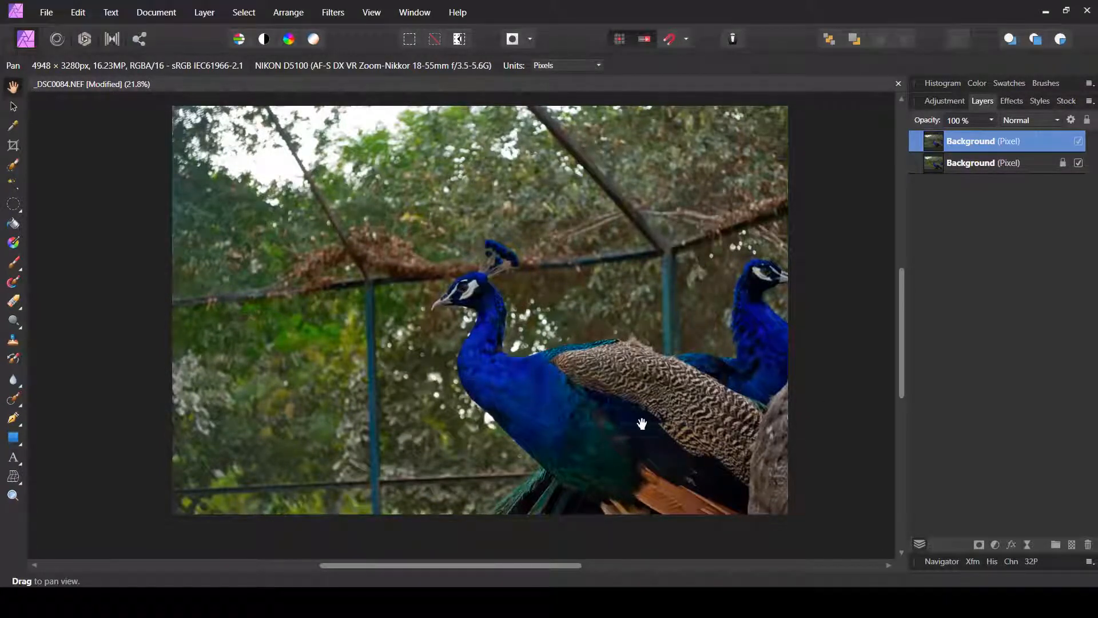
left_click(980, 167)
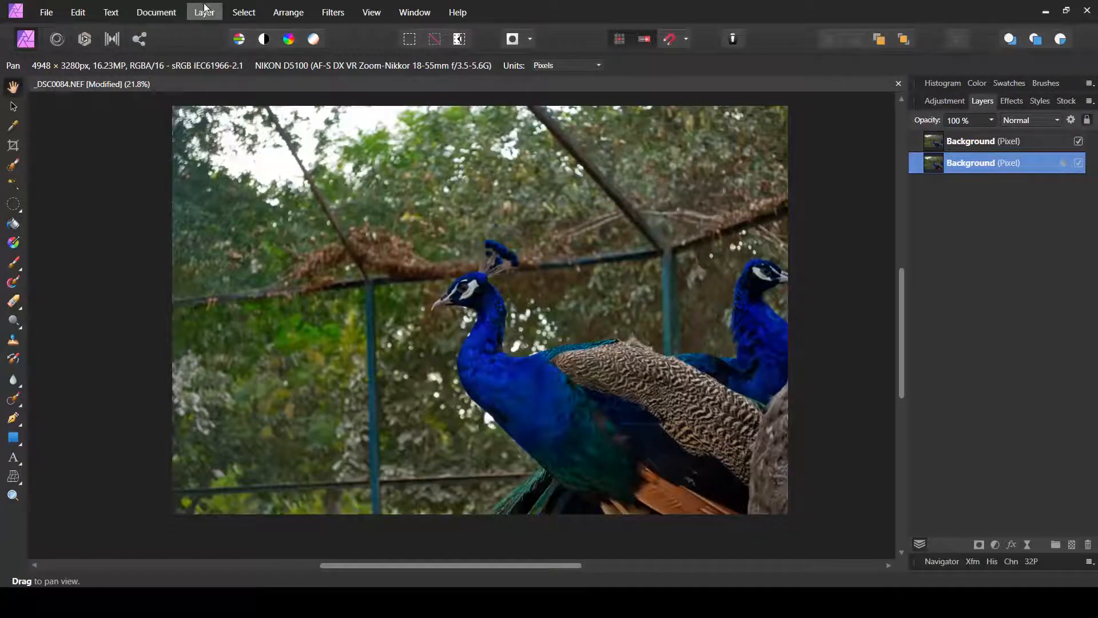
left_click(204, 11)
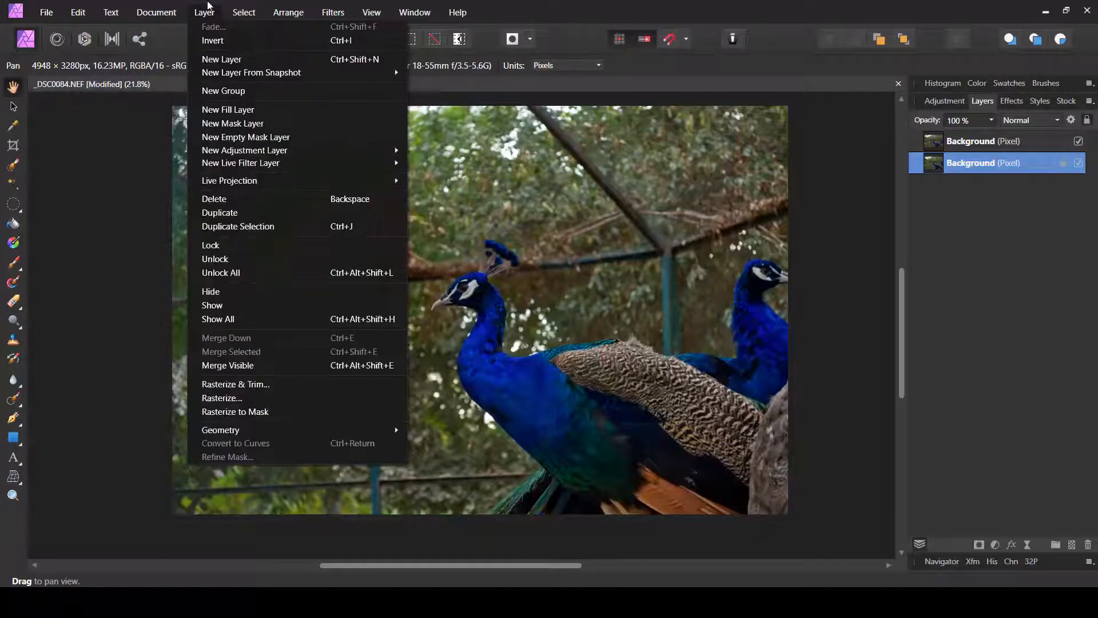
left_click(246, 110)
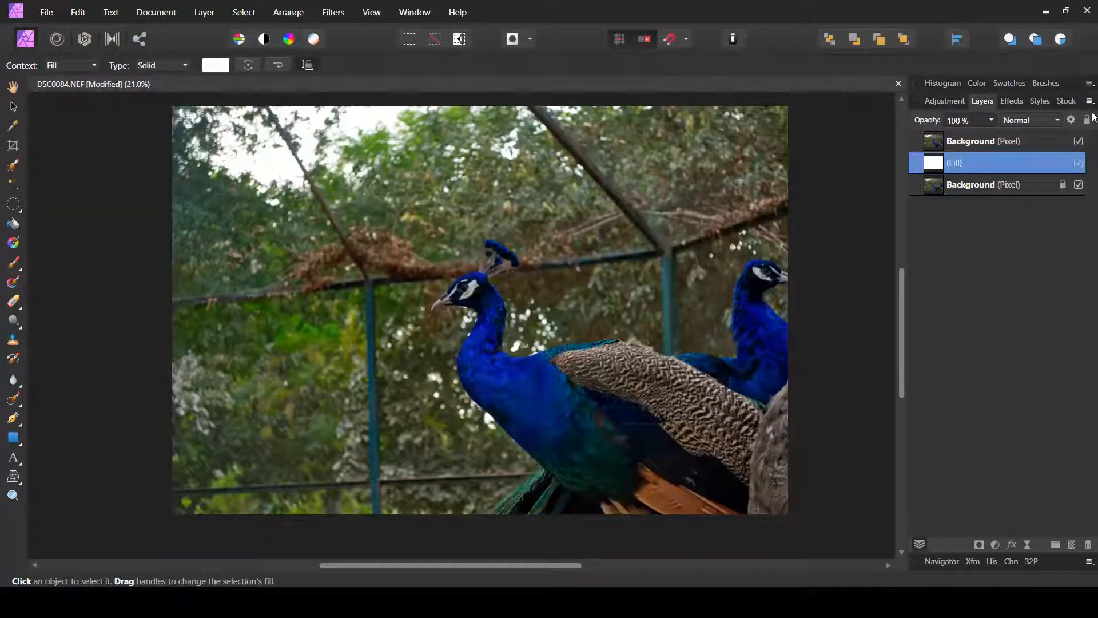
left_click(994, 144)
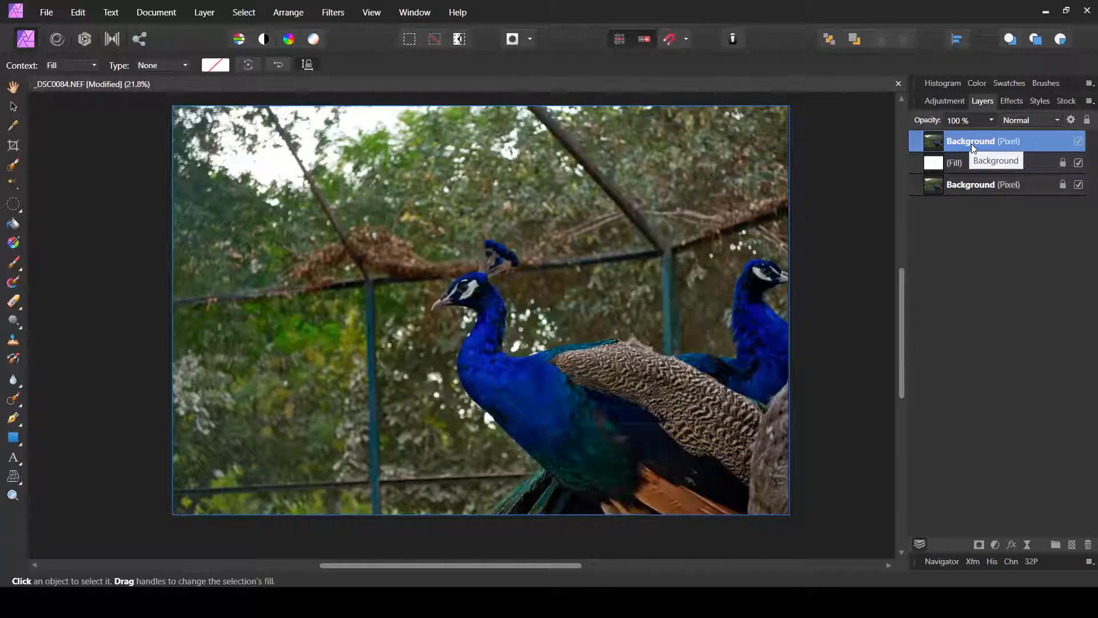
left_click(979, 545)
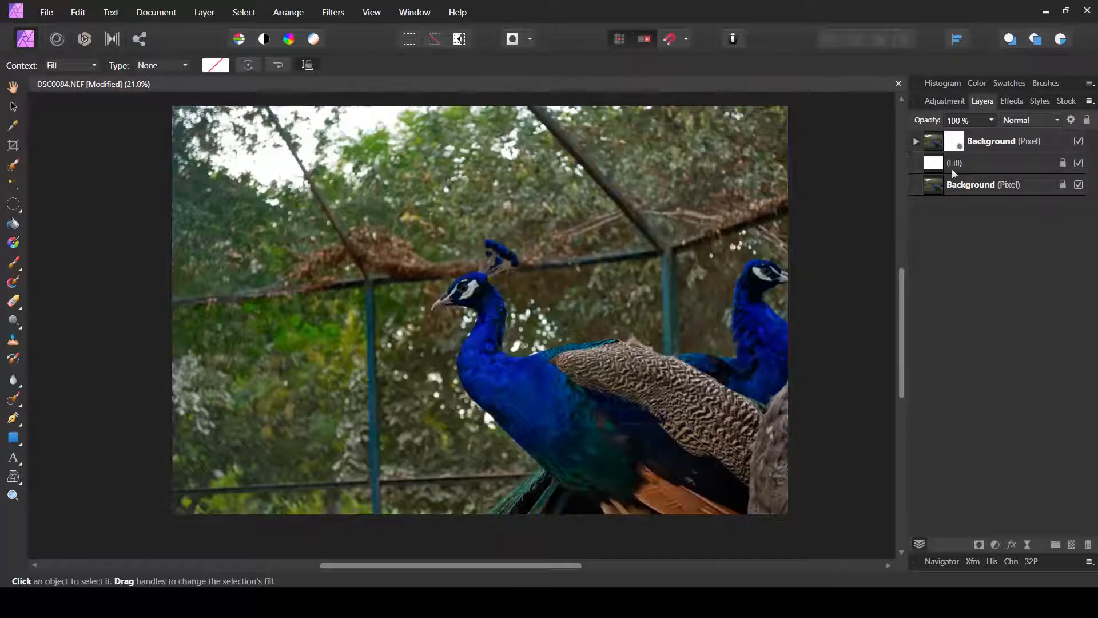
- Choose the Paint Brush tool and reduce the brush width to 71.8 px for work around the front peacock's head
scroll(545, 266, "up", 6)
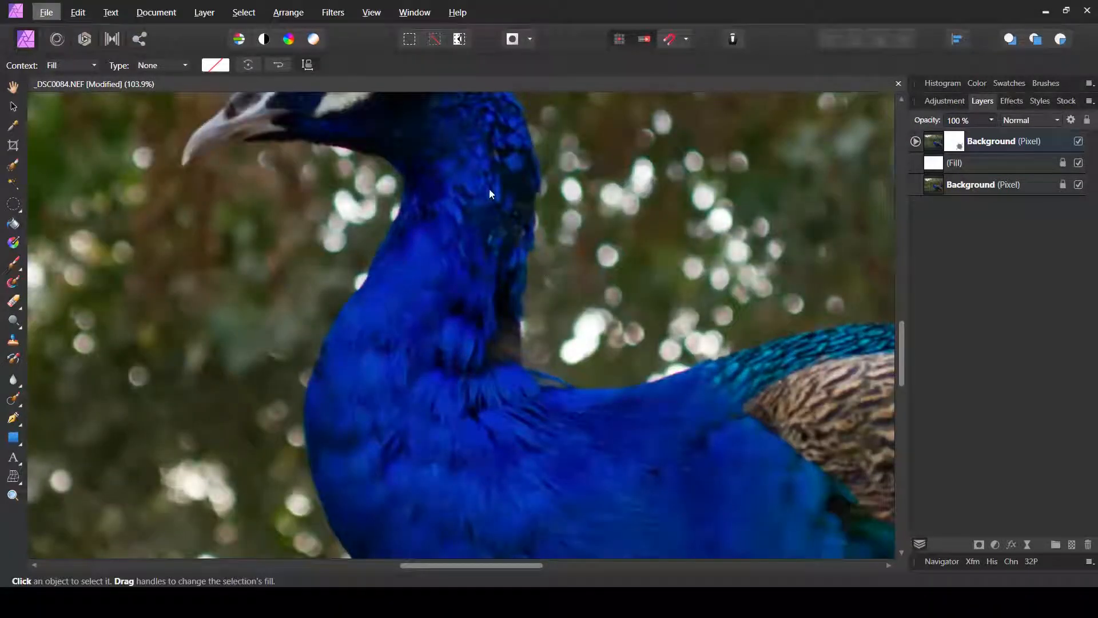
scroll(489, 191, "up", 2)
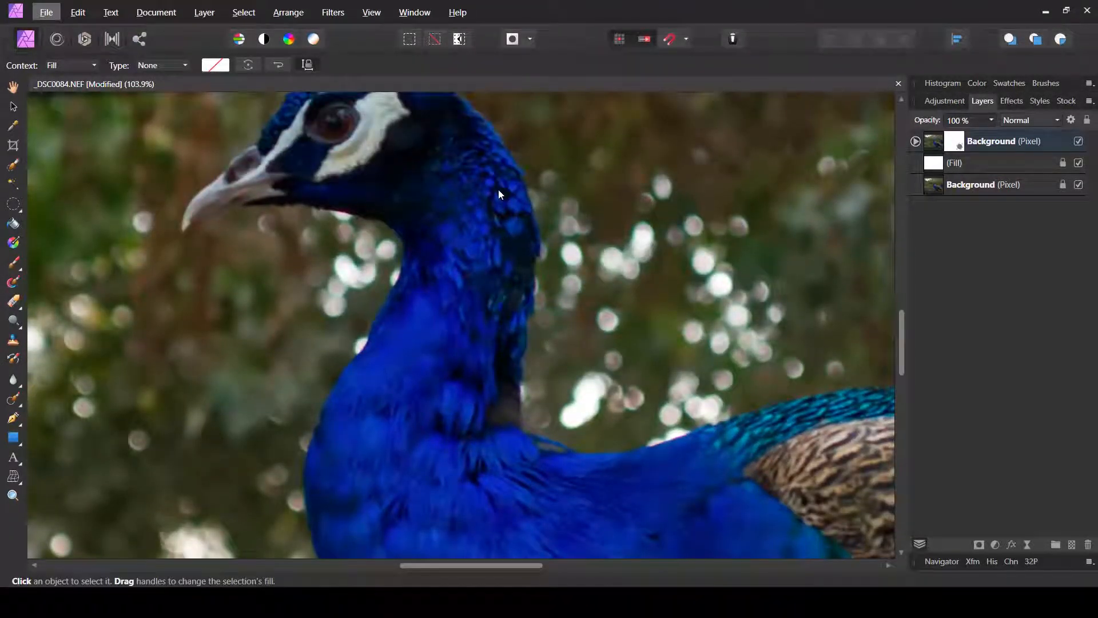
scroll(499, 191, "up", 5)
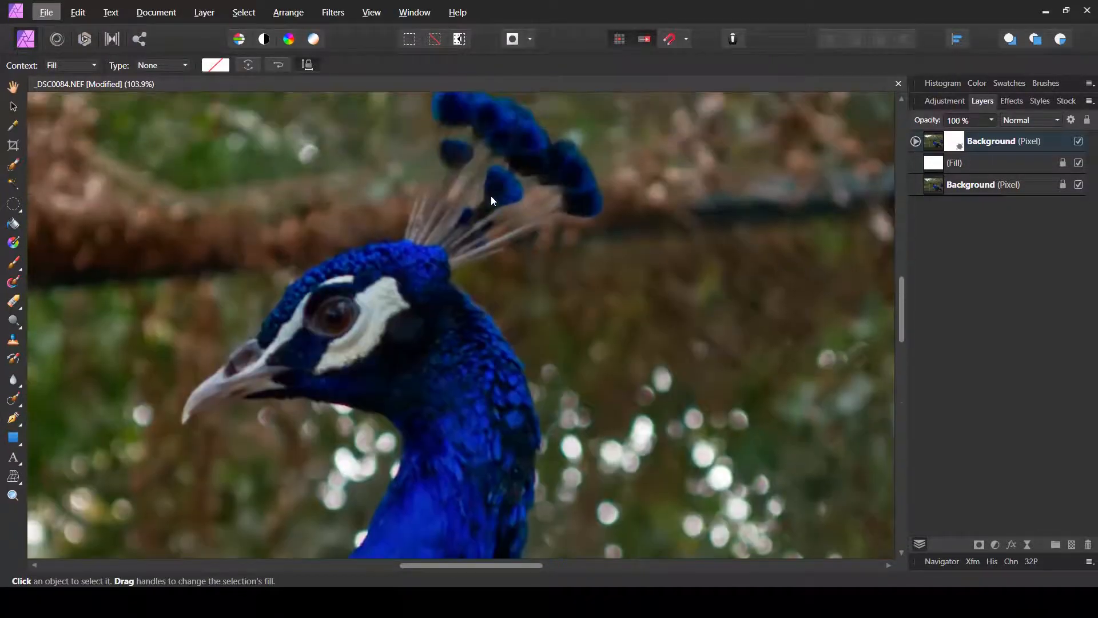
scroll(491, 201, "up", 2)
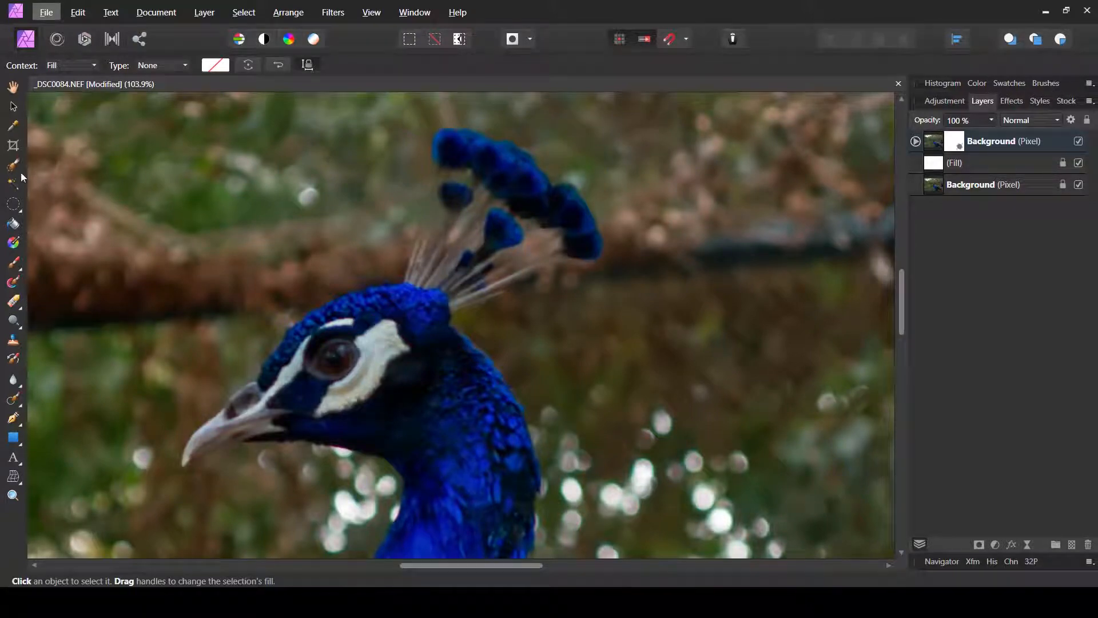
left_click(17, 264)
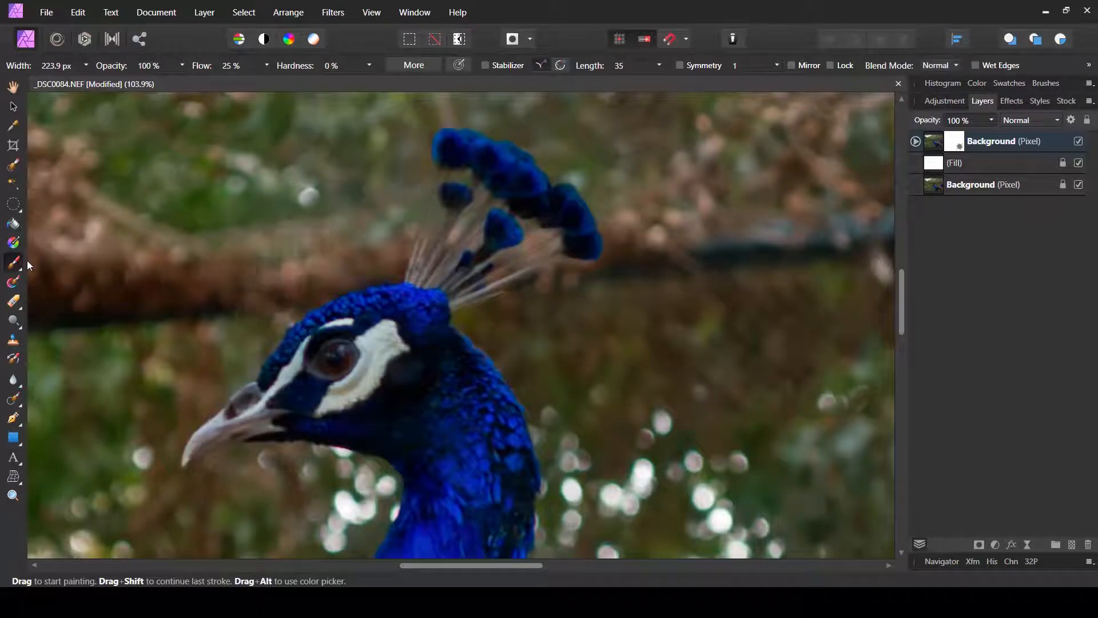
key("bracketleft")
key("bracketleft")
key("bracketleft")
key("bracketleft")
key("bracketleft")
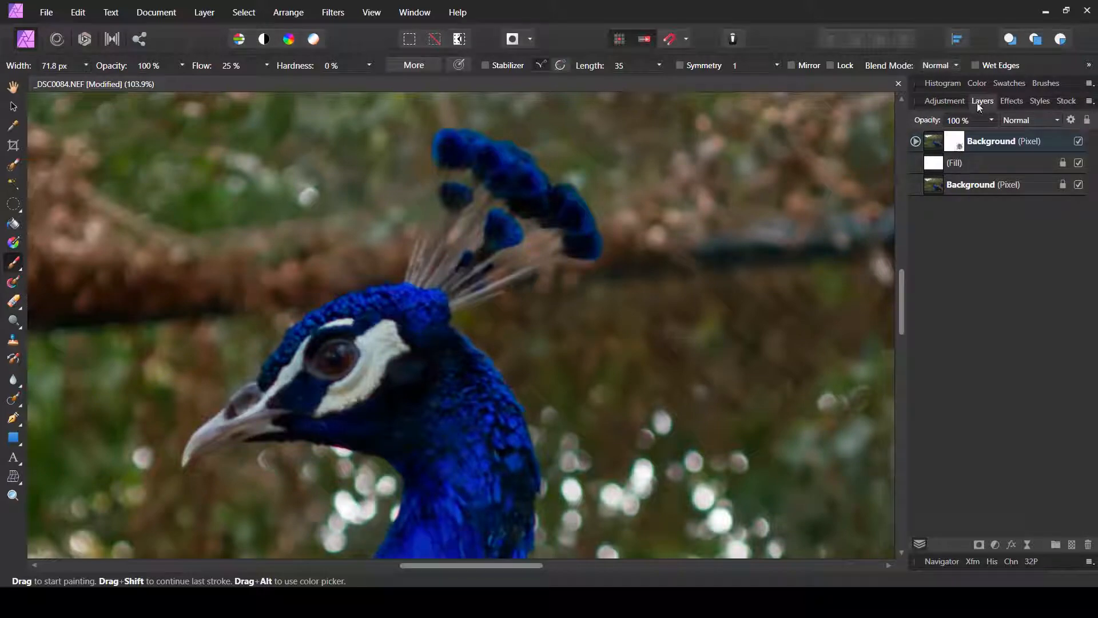
- Expand the upper Background layer and select only its mask
left_click(915, 141)
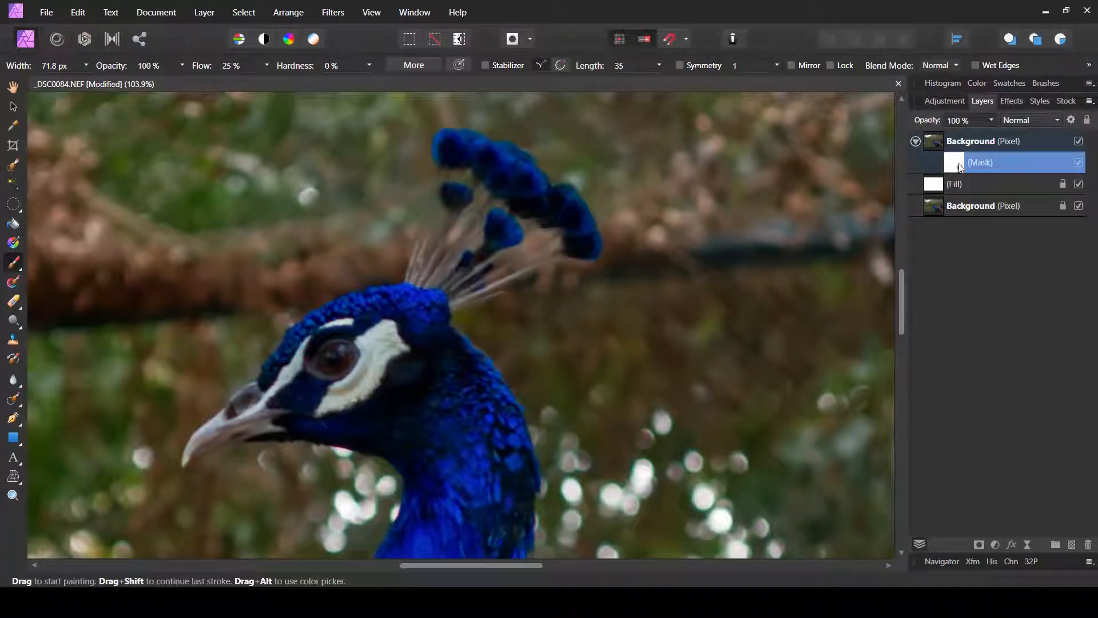
left_click(978, 141)
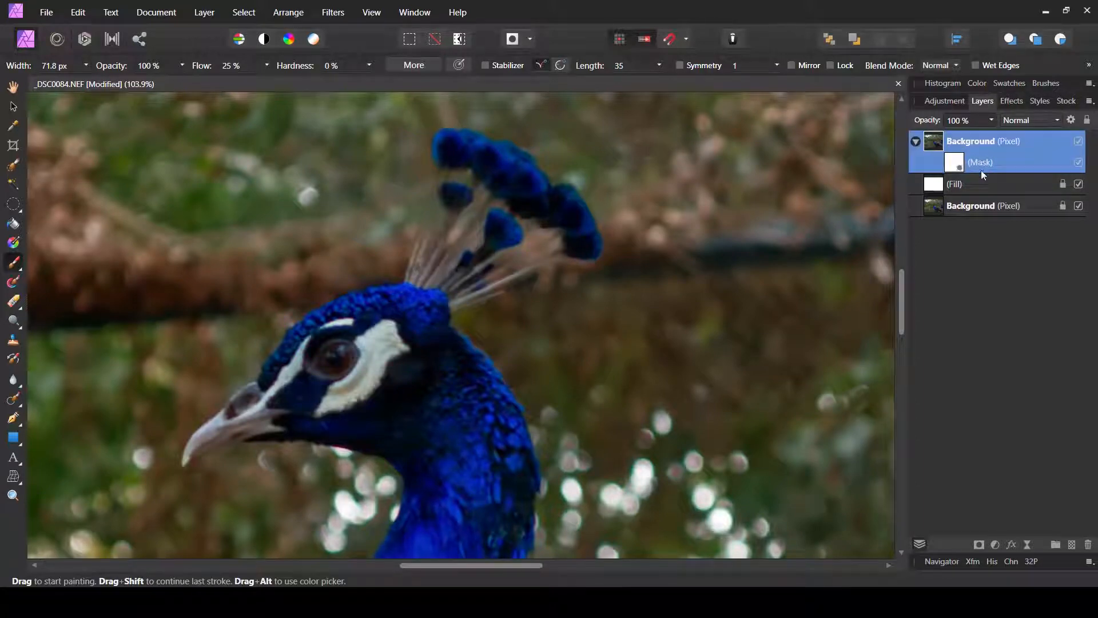
left_click(981, 174)
left_click(965, 164)
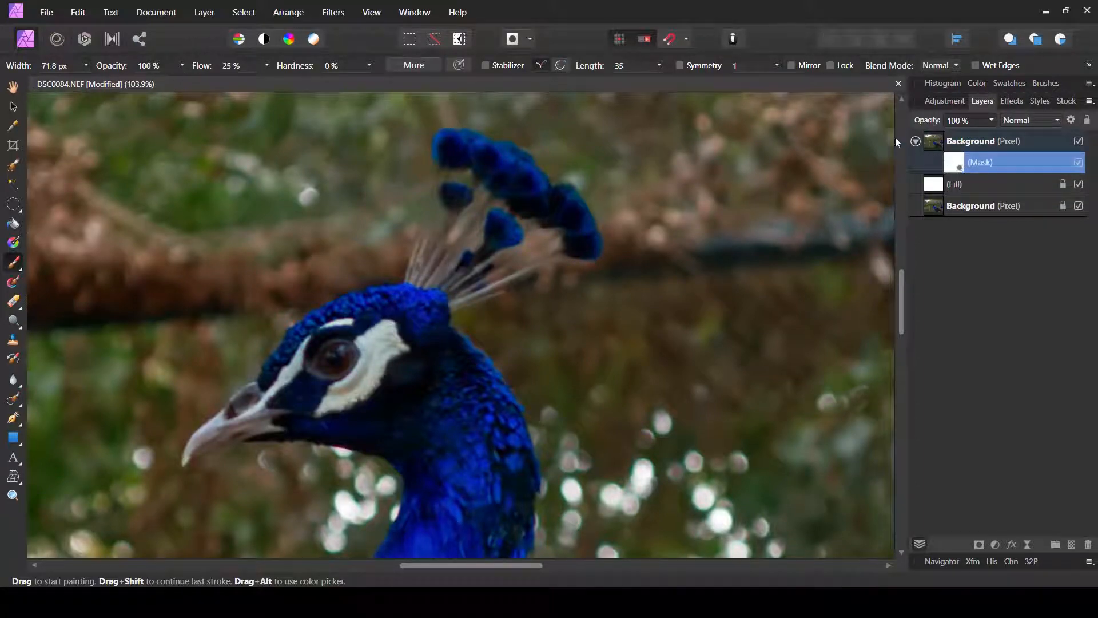
- Show the colour settings and make black, gray value 0, the active painting colour for the mask
left_click(977, 84)
left_click(976, 83)
left_click(978, 84)
left_click(978, 83)
left_click(974, 84)
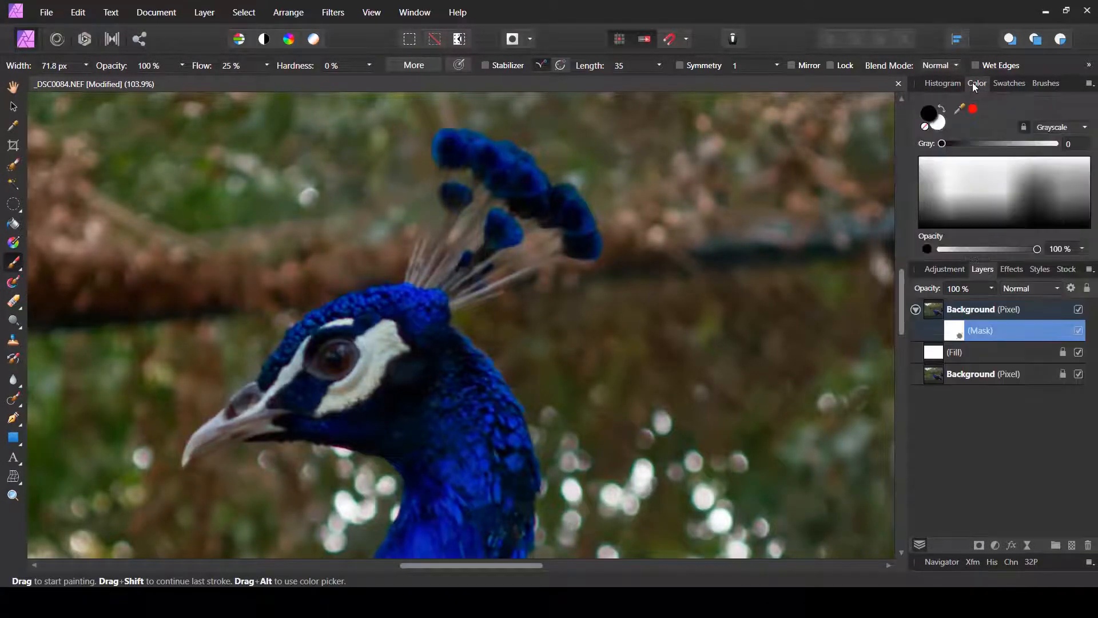
left_click(943, 109)
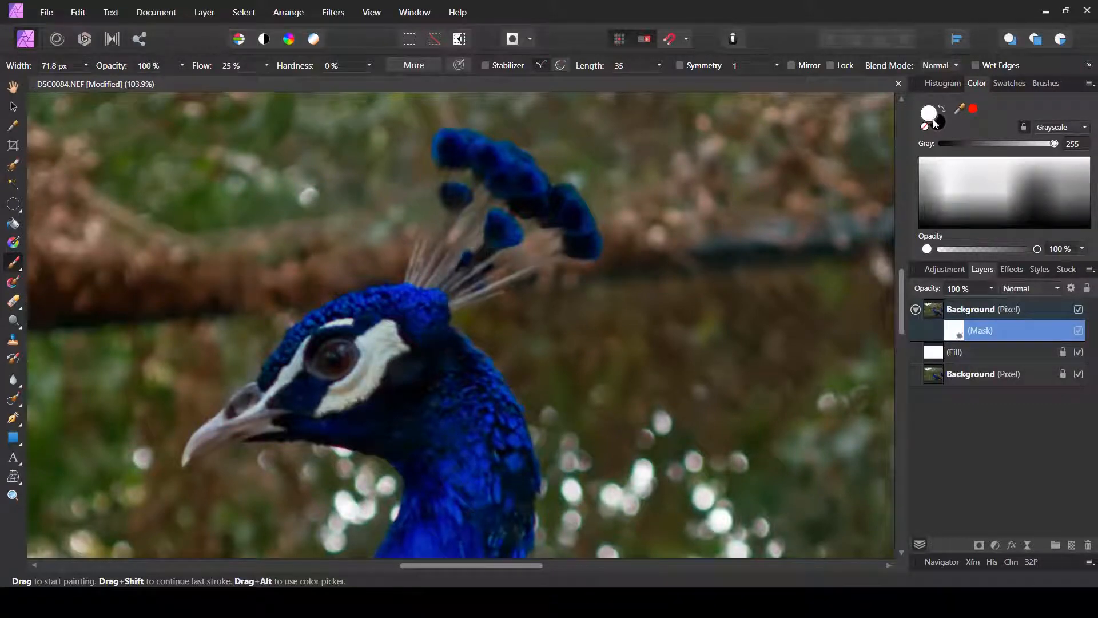
left_click(939, 124)
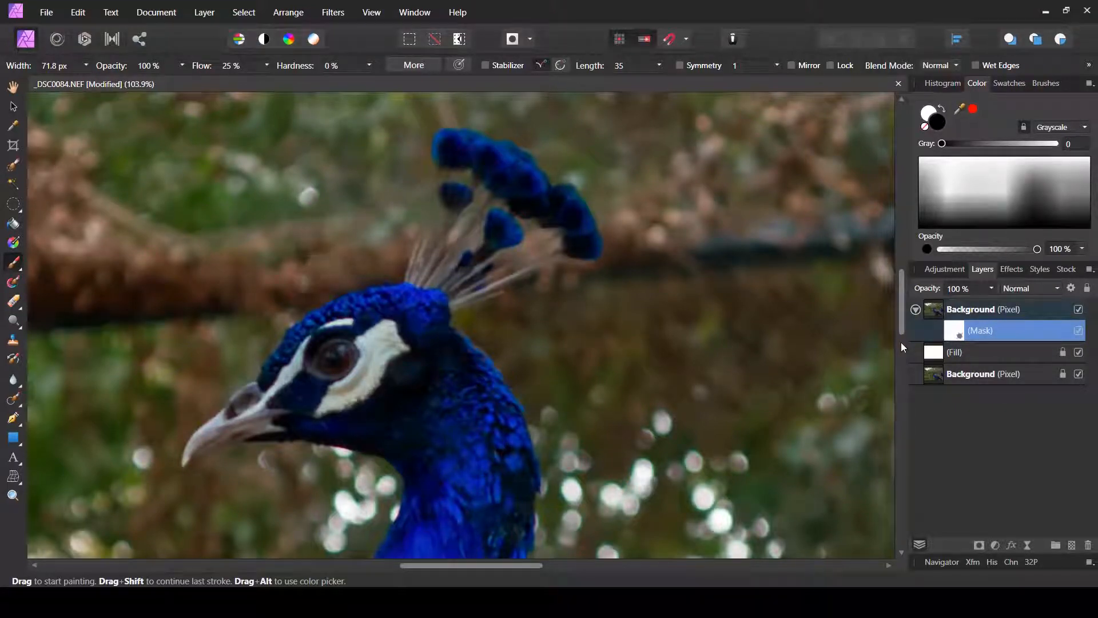
- Paint black on the mask along the front peacock's forehead and beak, adjusting the brush width to 37.5, 23 and 26.5 px
key("bracketleft")
key("bracketleft")
key("bracketleft")
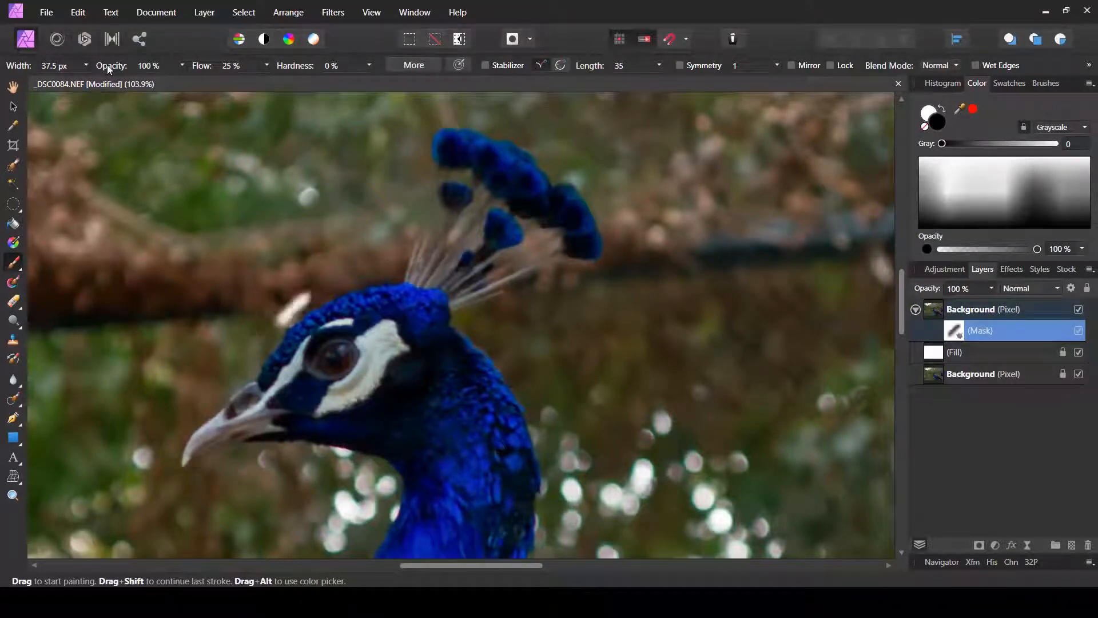
key("bracketleft")
key("bracketleft")
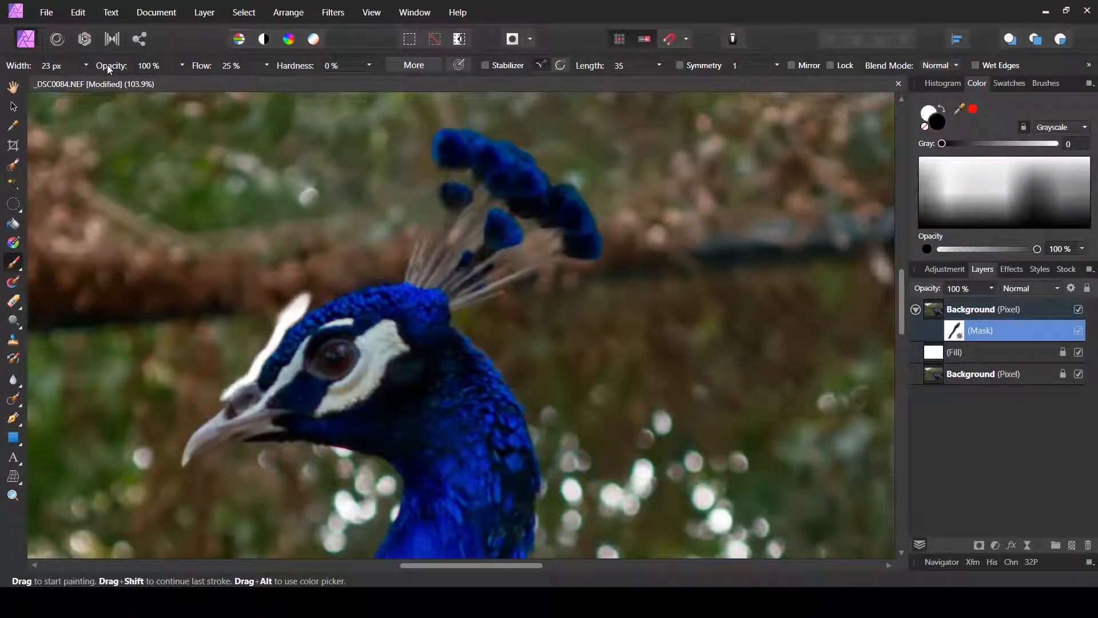
key("bracketright")
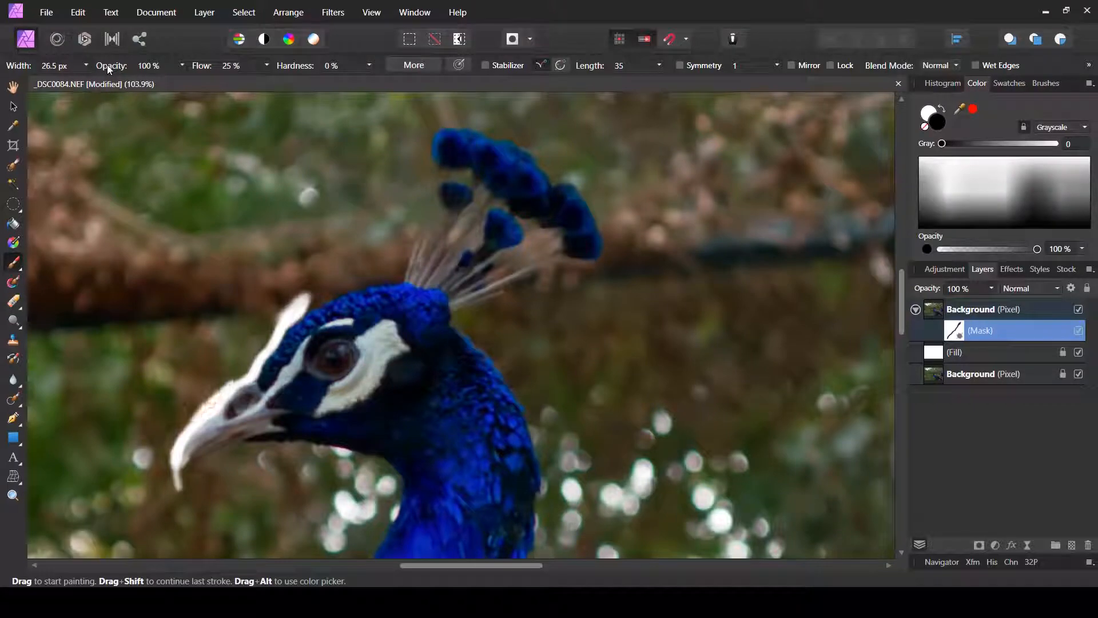
- Check the fill layer, reselect the mask and extend the black outline over the head and up the crest's front edge
left_click(959, 354)
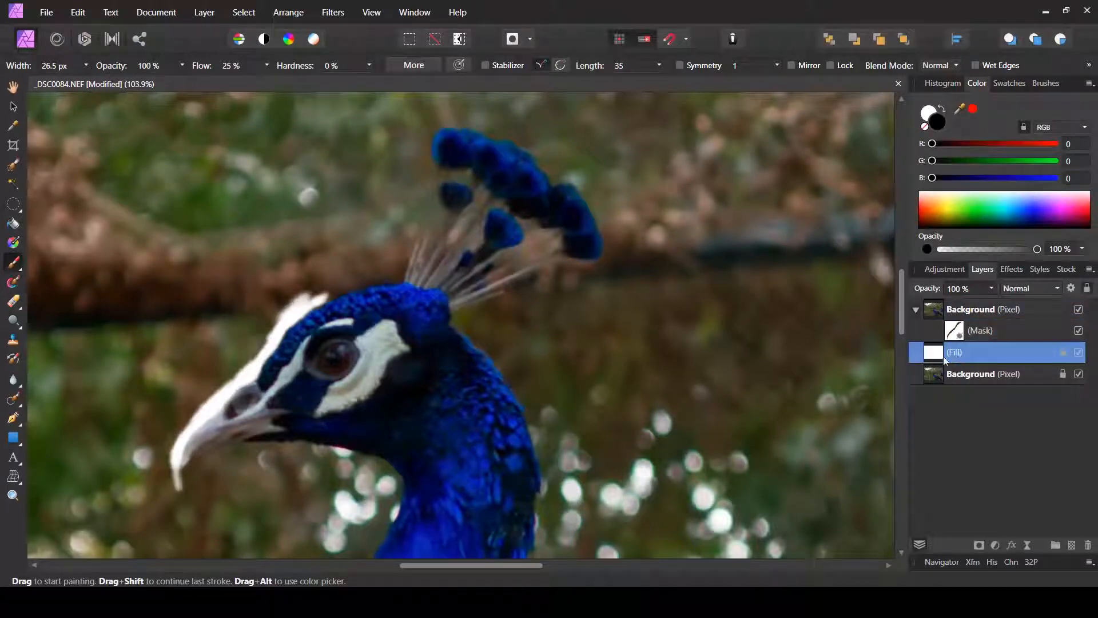
left_click(960, 333)
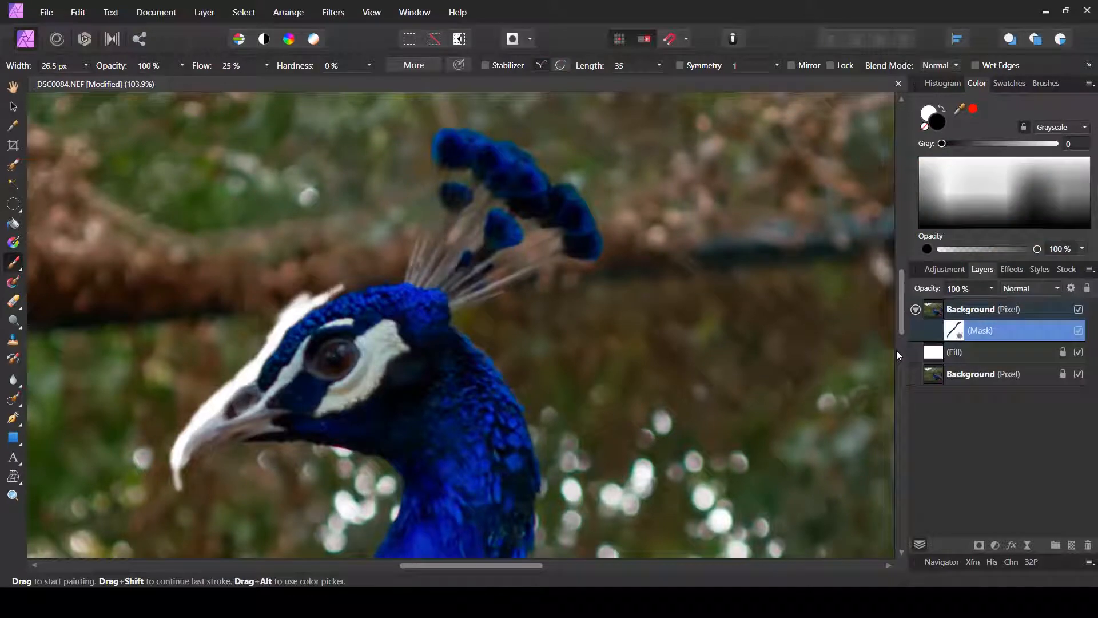
mouse_move(337, 293)
left_mouse_down()
mouse_move(405, 269)
mouse_move(433, 163)
mouse_move(398, 261)
mouse_move(416, 222)
mouse_move(406, 269)
mouse_move(430, 167)
mouse_move(453, 137)
mouse_move(444, 157)
left_mouse_up()
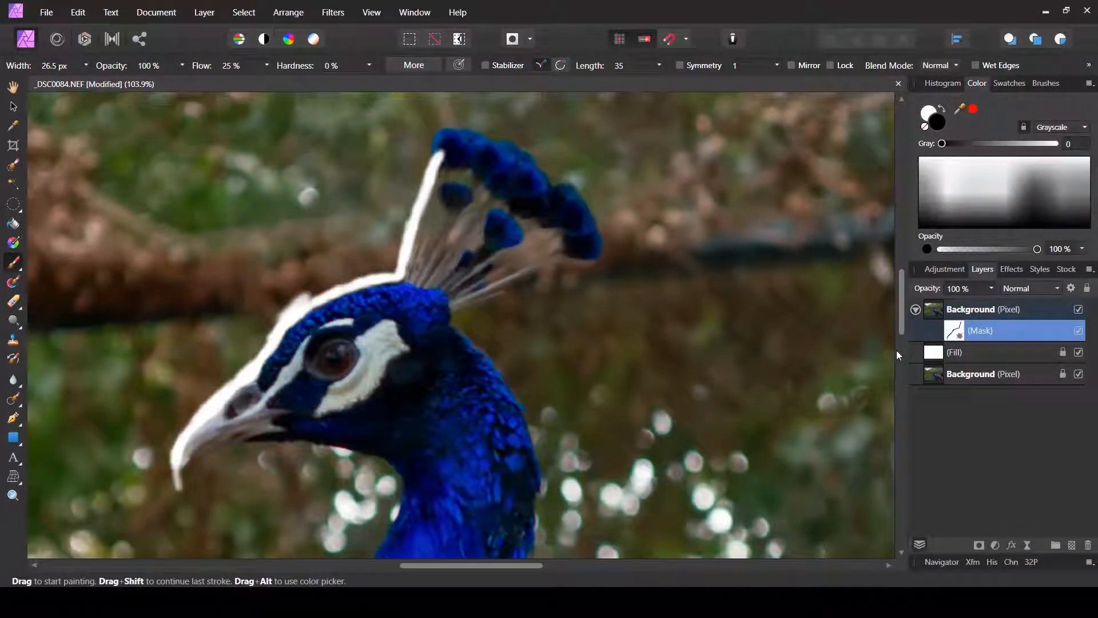
- Touch up the crest's edge with white, switch back to black, and outline the crest and the upper back of the neck
key("x")
left_click(937, 128)
left_click(930, 114)
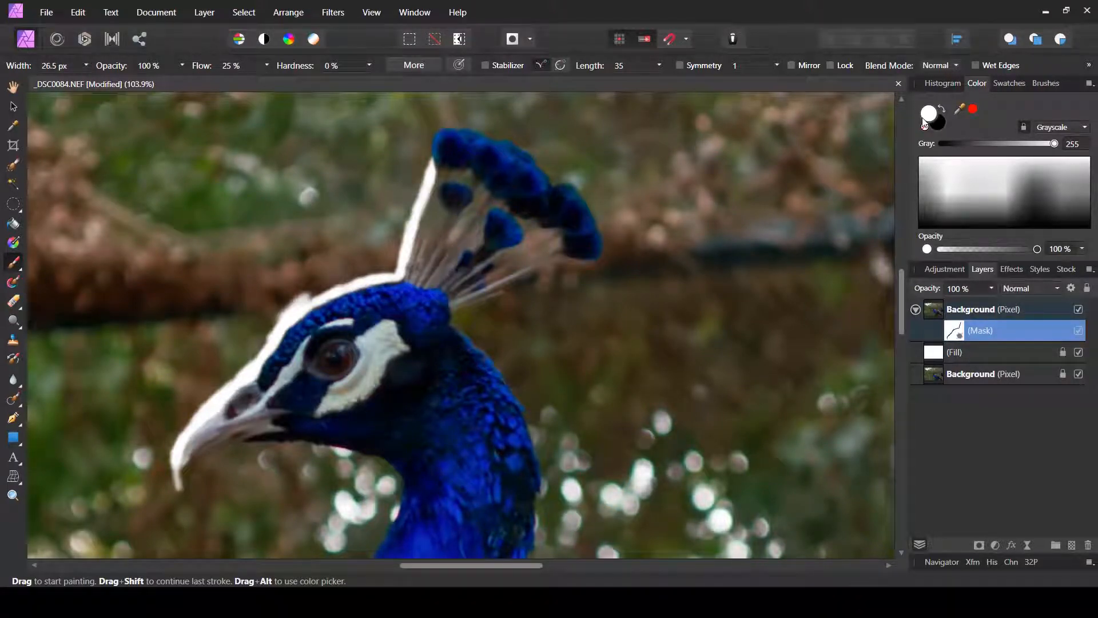
key("x")
mouse_move(408, 223)
left_mouse_down()
mouse_move(428, 164)
mouse_move(424, 133)
mouse_move(439, 114)
mouse_move(500, 131)
mouse_move(487, 131)
mouse_move(553, 133)
mouse_move(523, 146)
mouse_move(557, 180)
mouse_move(582, 178)
mouse_move(548, 175)
mouse_move(594, 186)
mouse_move(596, 199)
mouse_move(580, 193)
mouse_move(603, 211)
mouse_move(603, 233)
mouse_move(604, 210)
mouse_move(611, 262)
mouse_move(566, 280)
mouse_move(609, 241)
mouse_move(460, 321)
mouse_move(529, 407)
mouse_move(546, 457)
left_mouse_up()
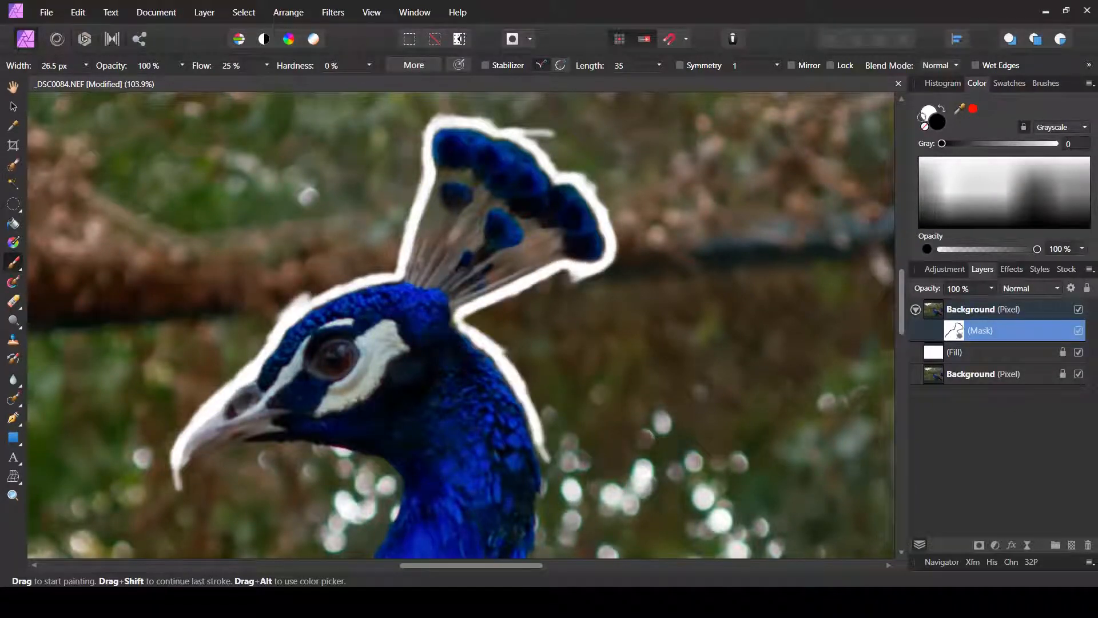
- Save the document as a separate file named _DSC0084
scroll(636, 402, "down", 2)
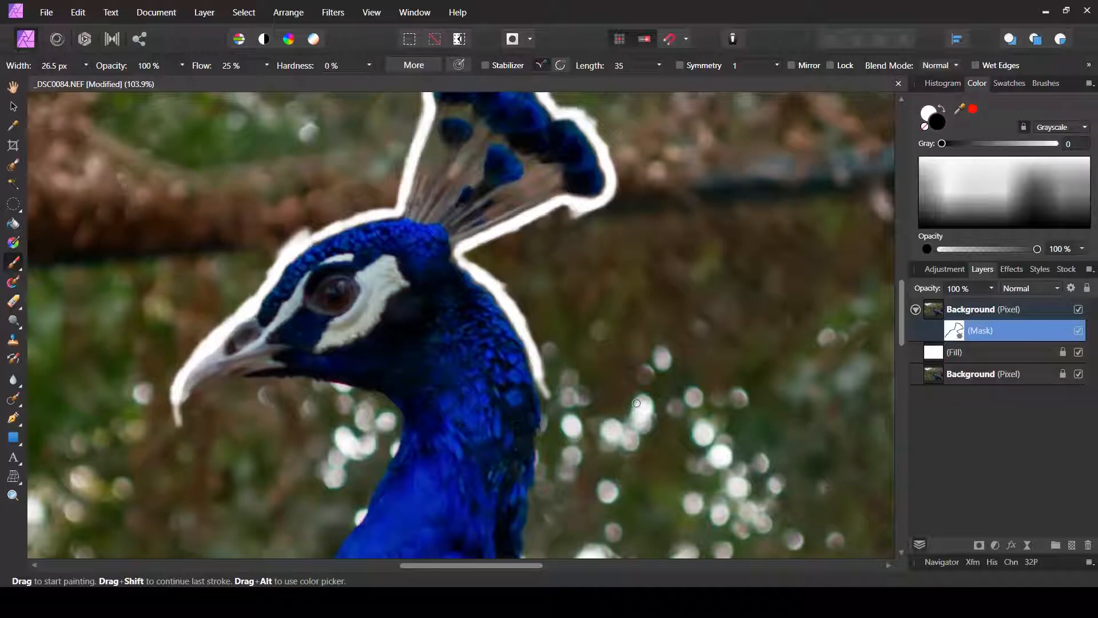
left_click(46, 12)
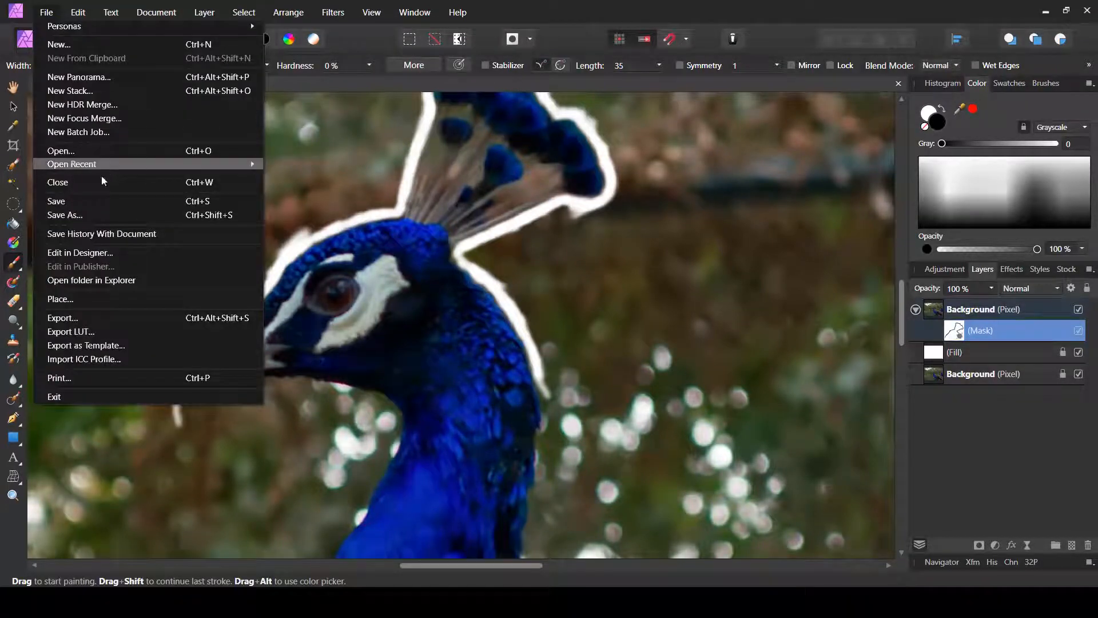
left_click(94, 215)
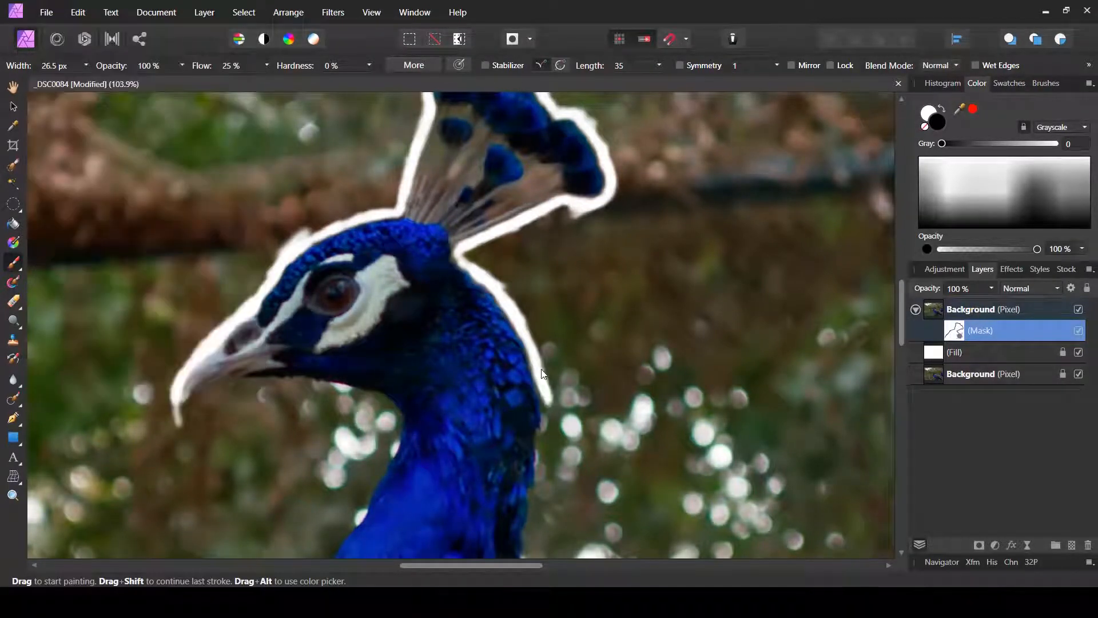
- Continue the black mask outline along the front peacock's neck, back, breast and tail and around the second peacock
mouse_move(548, 430)
left_mouse_down()
mouse_move(550, 451)
mouse_move(451, 272)
left_mouse_up()
mouse_move(448, 257)
left_mouse_down()
mouse_move(424, 400)
mouse_move(405, 406)
mouse_move(443, 426)
mouse_move(512, 440)
mouse_move(788, 369)
left_mouse_up()
key("x")
key("x")
mouse_move(788, 369)
left_mouse_down()
mouse_move(542, 330)
mouse_move(722, 308)
mouse_move(786, 288)
mouse_move(792, 271)
left_mouse_up()
mouse_move(791, 274)
left_mouse_down()
mouse_move(489, 267)
mouse_move(282, 245)
left_mouse_up()
left_click_drag(303, 269, 329, 303)
mouse_move(289, 249)
left_mouse_down()
mouse_move(394, 341)
mouse_move(542, 356)
mouse_move(651, 347)
left_mouse_up()
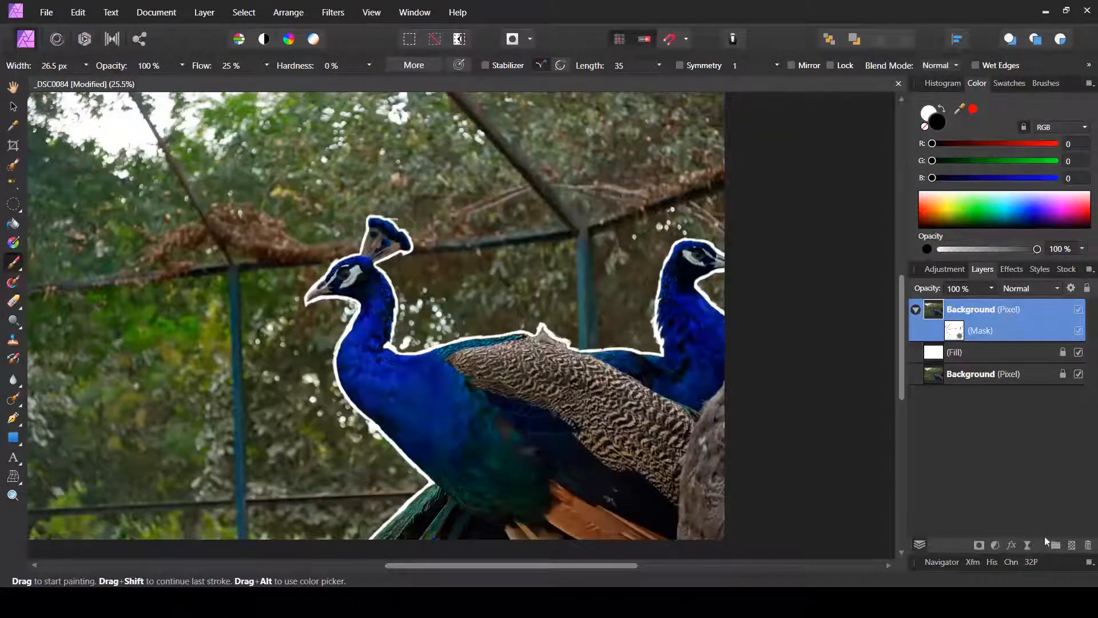
- Inspect the masked outline around both peacocks up close and across the whole photo
scroll(598, 426, "up", 3)
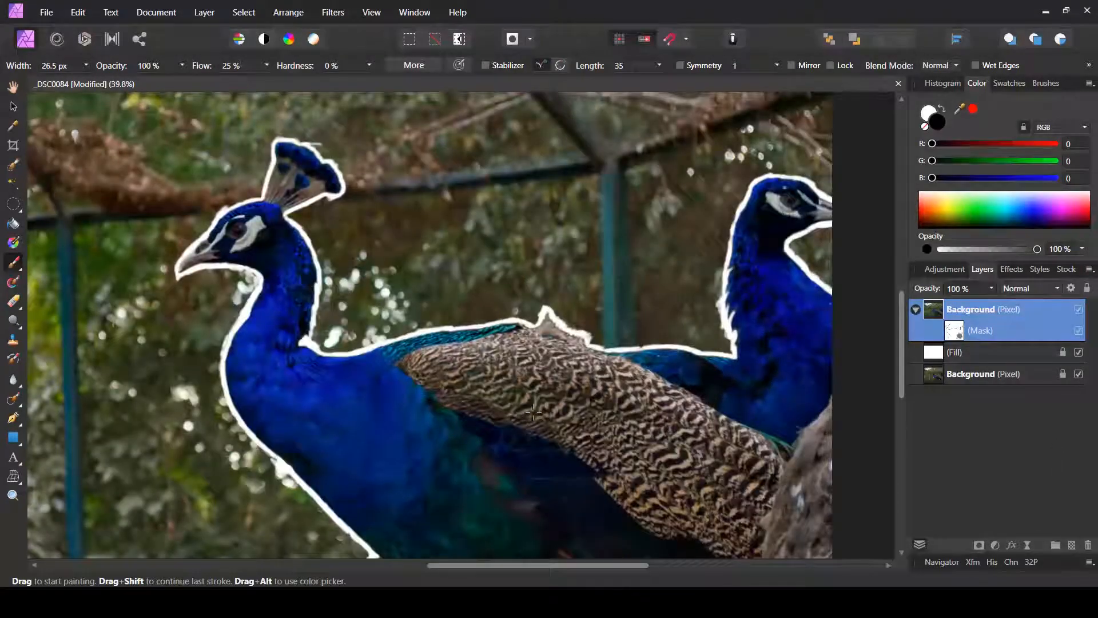
mouse_move(533, 412)
left_mouse_down()
mouse_move(439, 404)
mouse_move(519, 282)
mouse_move(570, 303)
left_mouse_up()
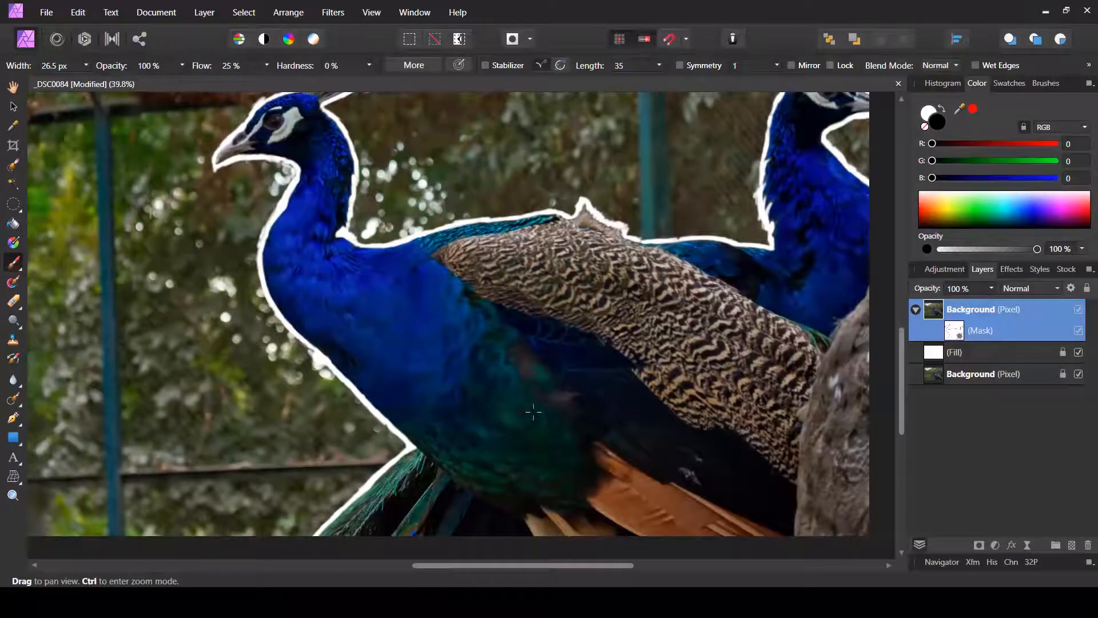
scroll(533, 411, "down", 3)
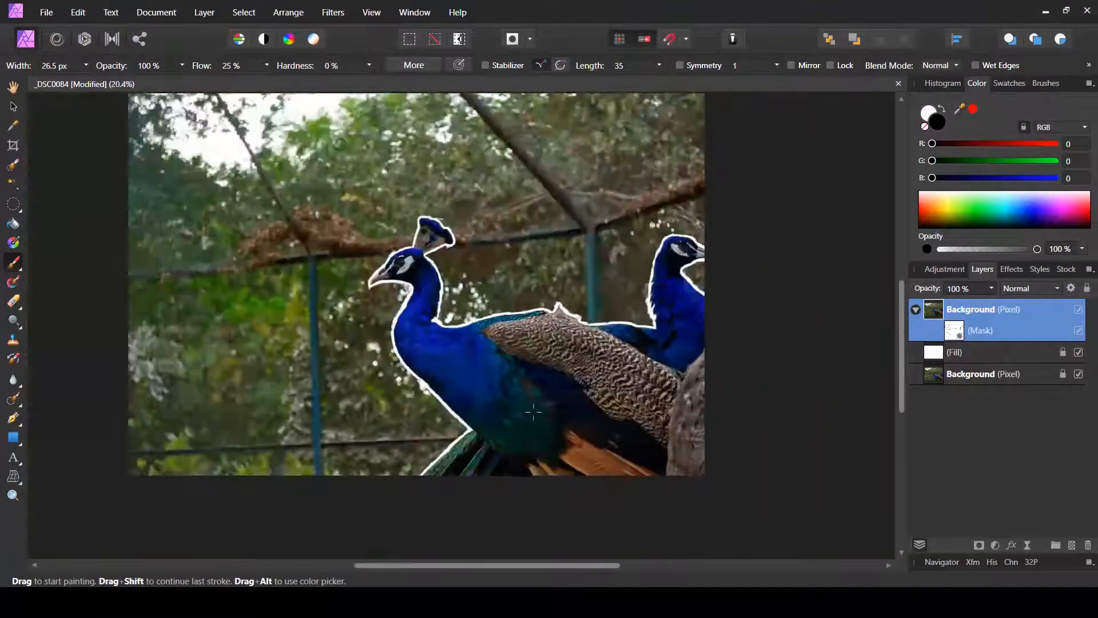
scroll(535, 435, "up", 3)
scroll(530, 443, "down", 3)
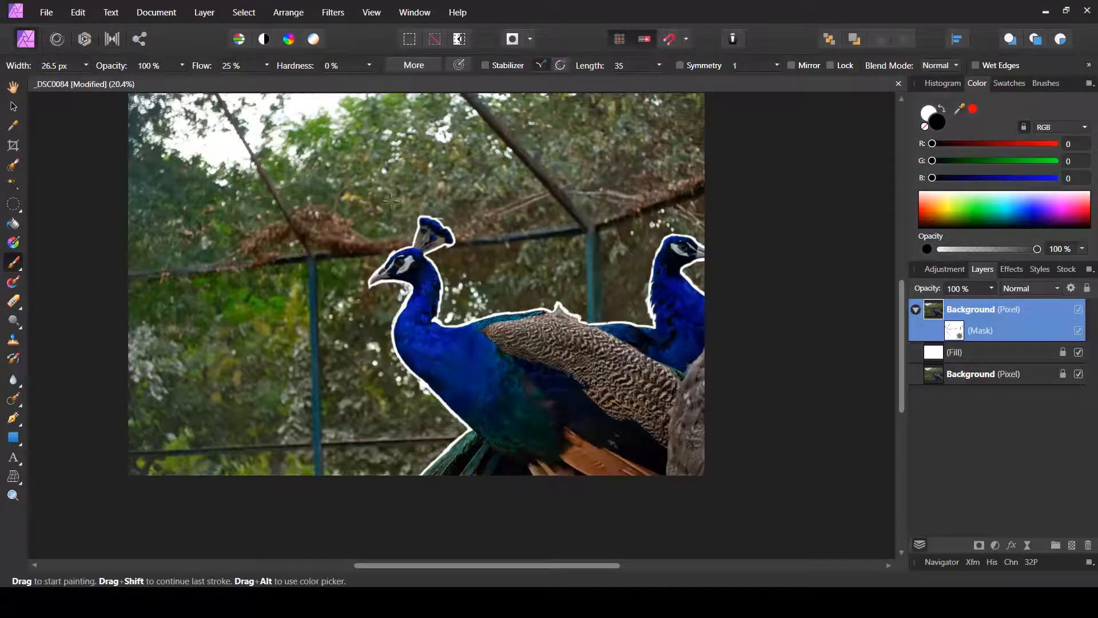
scroll(391, 200, "up", 2)
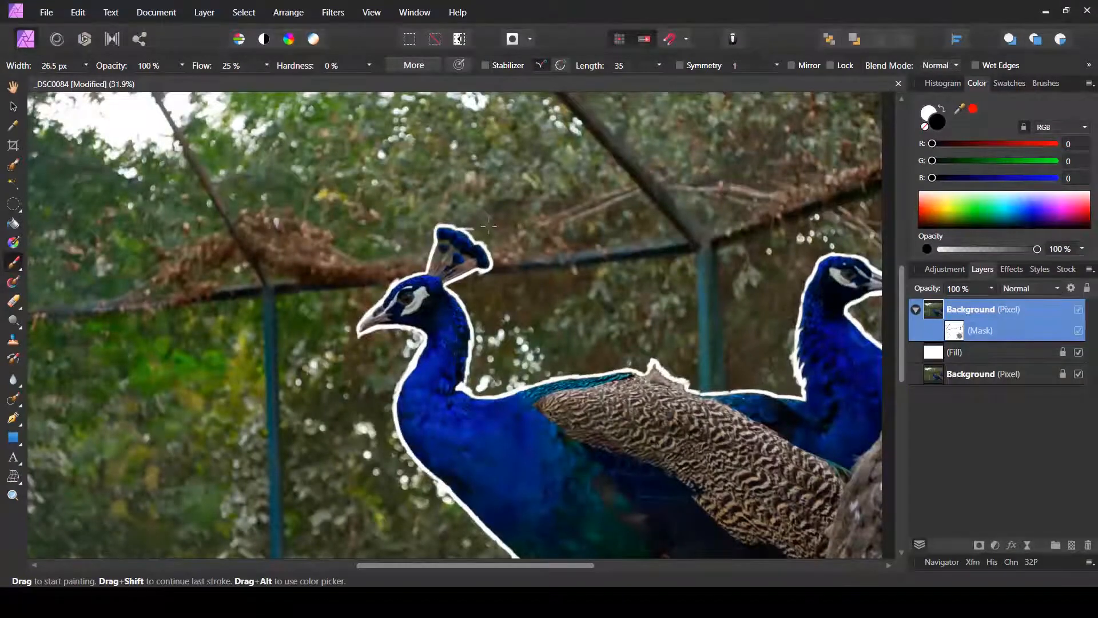
- Use the Freehand Selection Tool with the polygonal type to select the background pocket between the second peacock's beak and breast
scroll(488, 225, "up", 3)
scroll(509, 221, "down", 3)
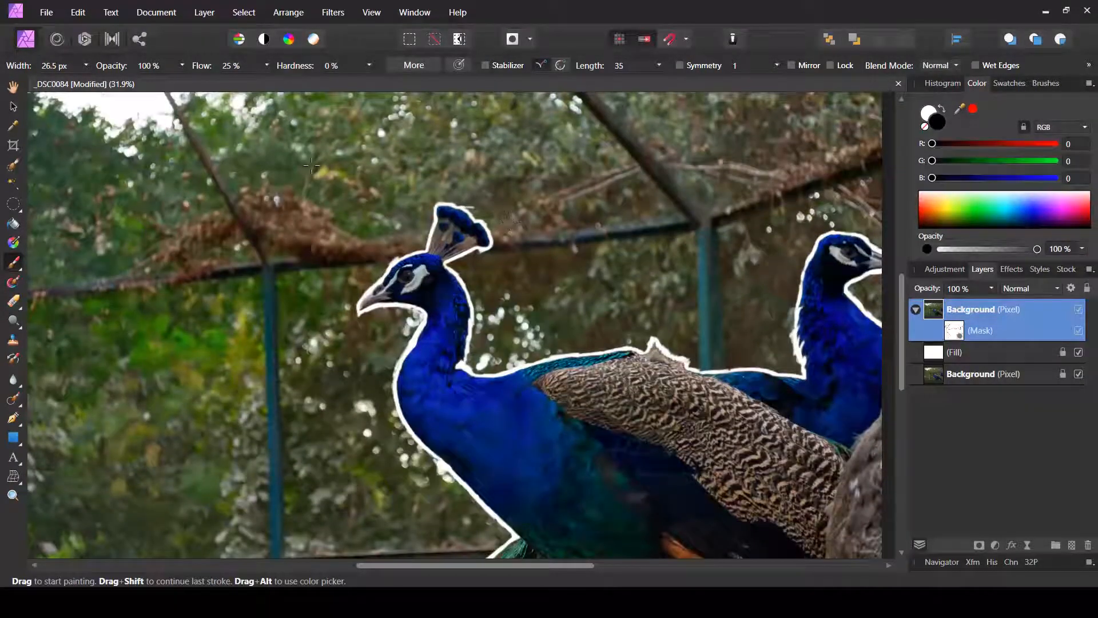
left_click(18, 207)
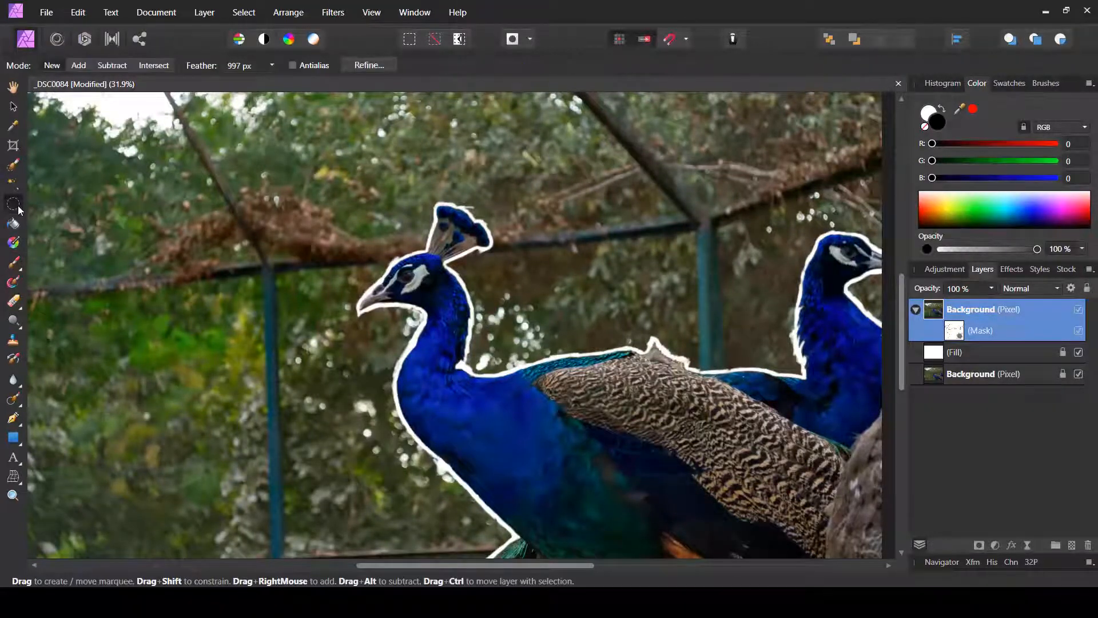
left_click(18, 208)
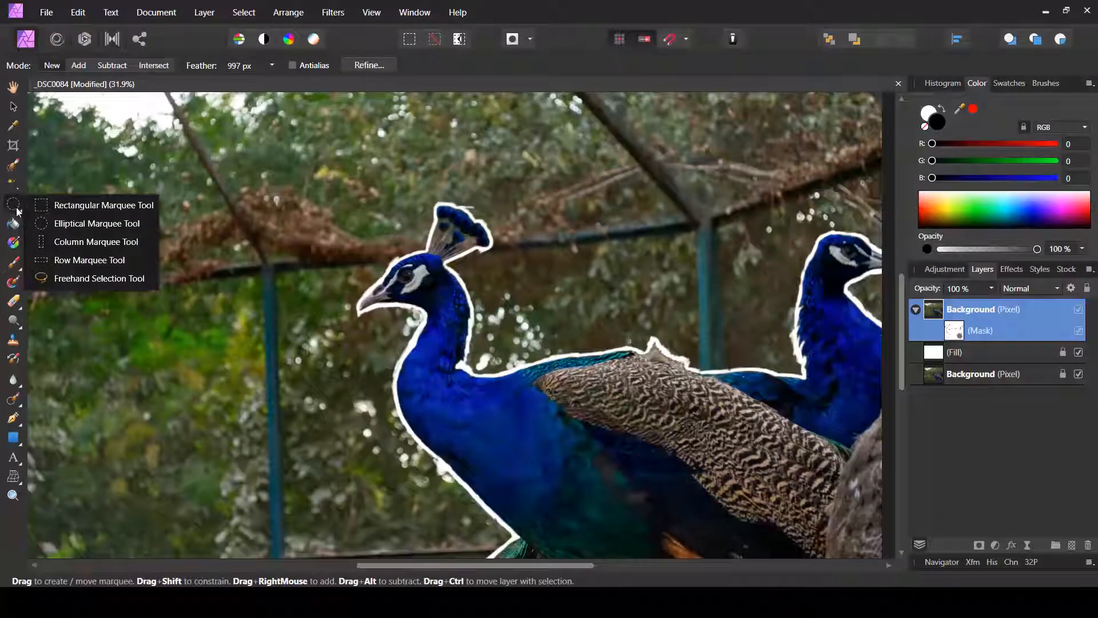
left_click(72, 278)
left_click(72, 278)
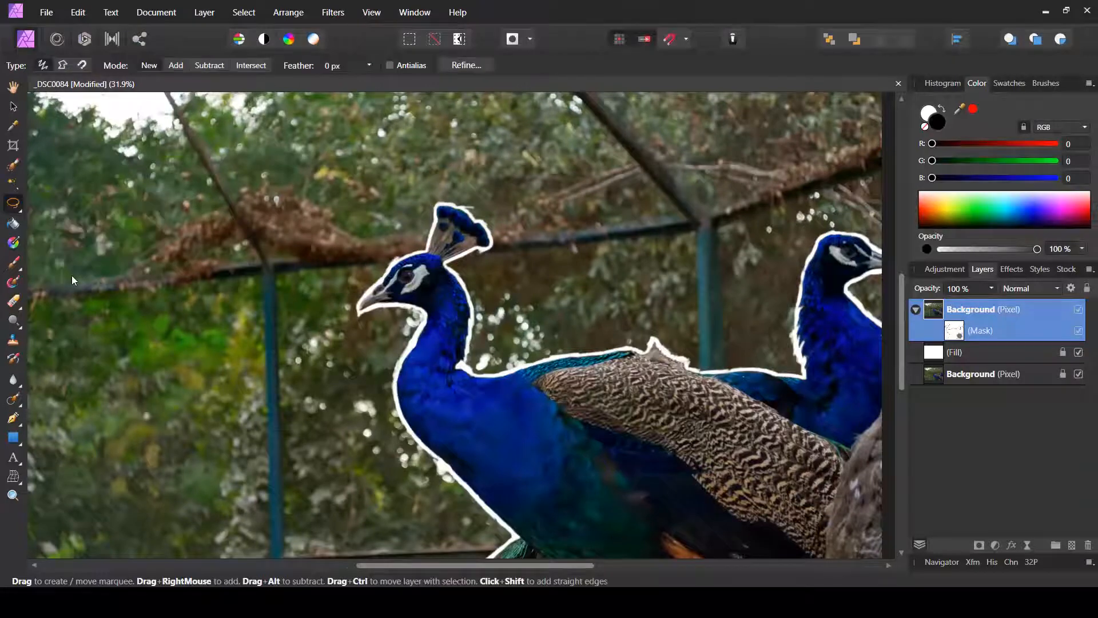
left_click(63, 66)
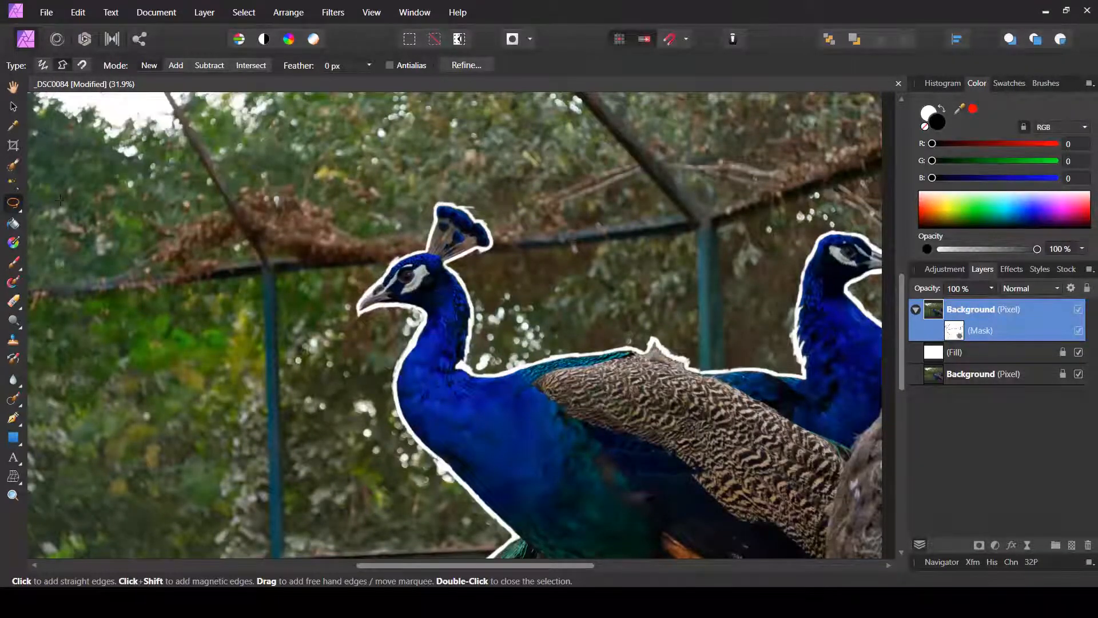
scroll(649, 263, "up", 3)
left_click_drag(649, 263, 61, 170)
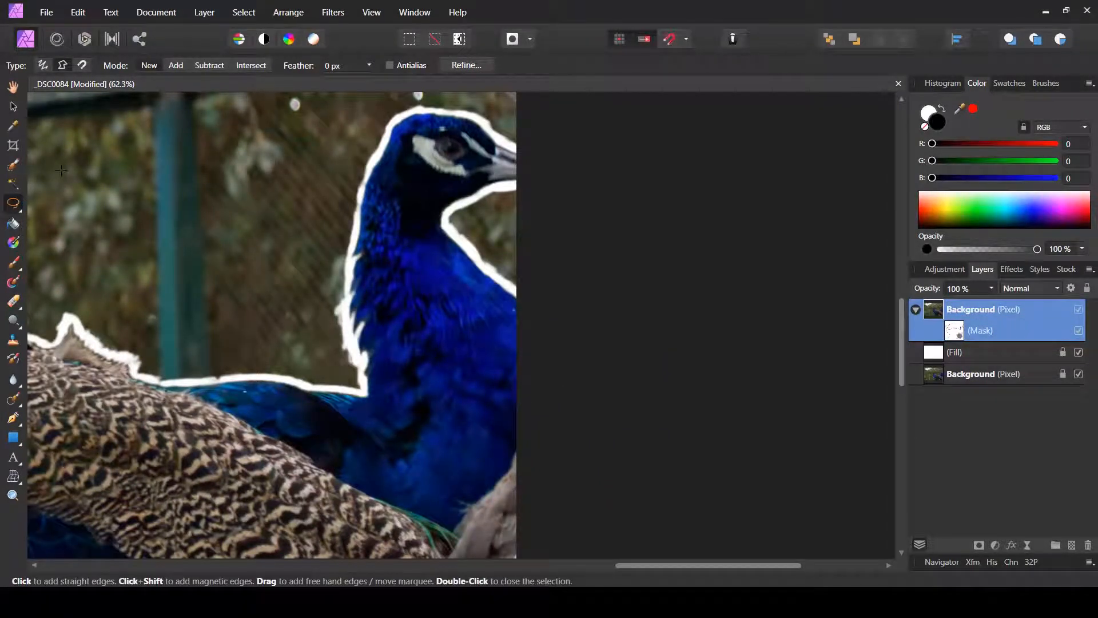
left_click(521, 183)
left_click(446, 225)
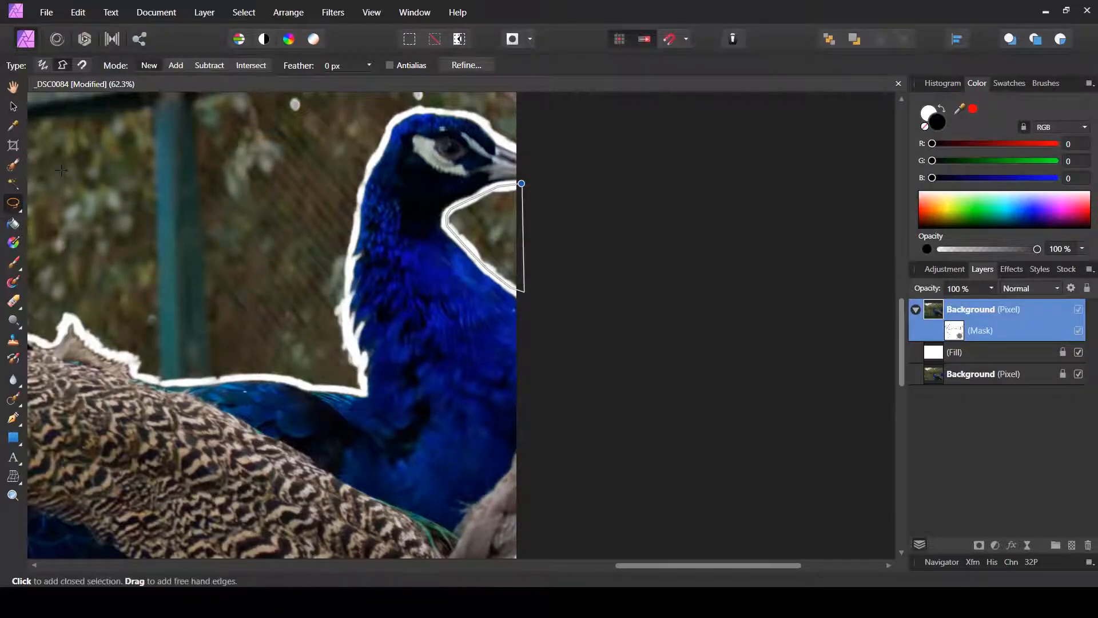
- Set the selection mode to Add and start a polygonal outline at the second peacock's beak, tracing over its head
scroll(552, 196, "up", 3)
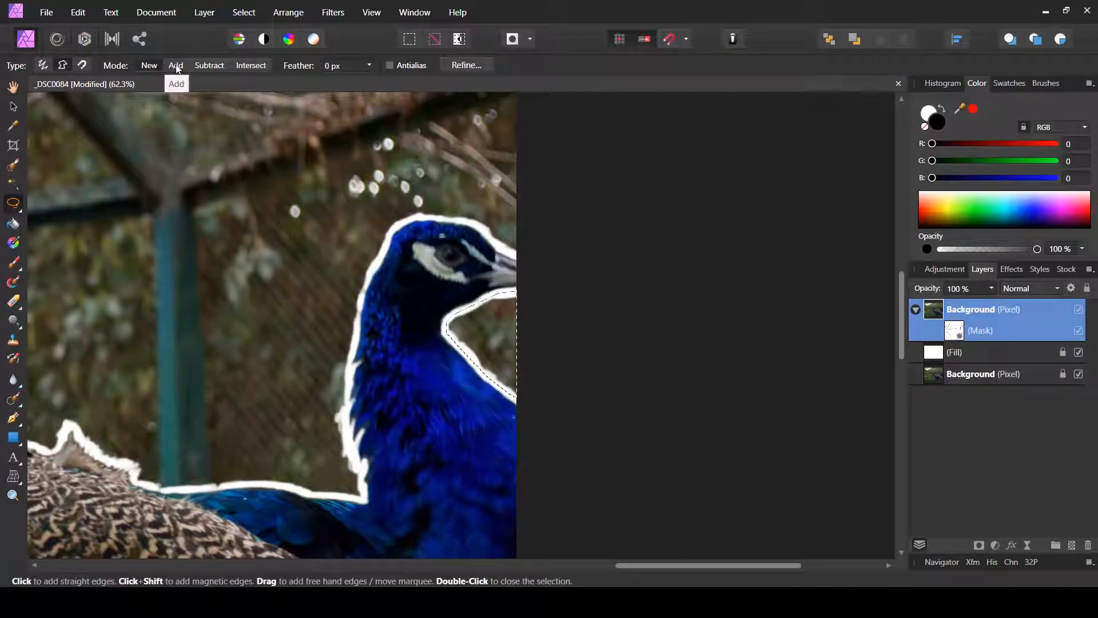
scroll(154, 123, "up", 1)
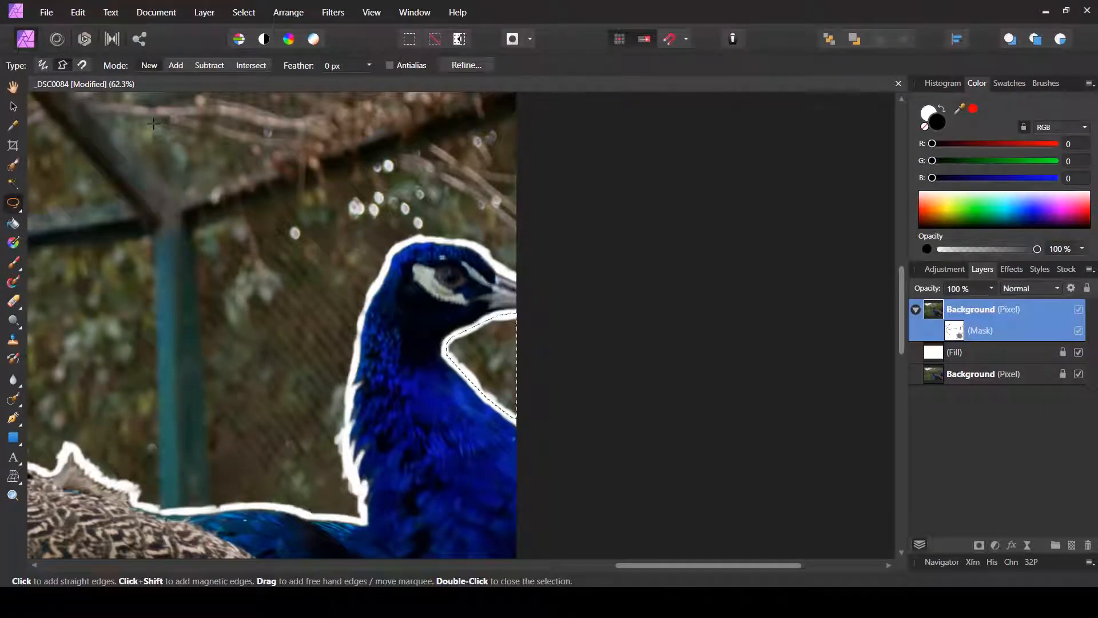
left_click(174, 68)
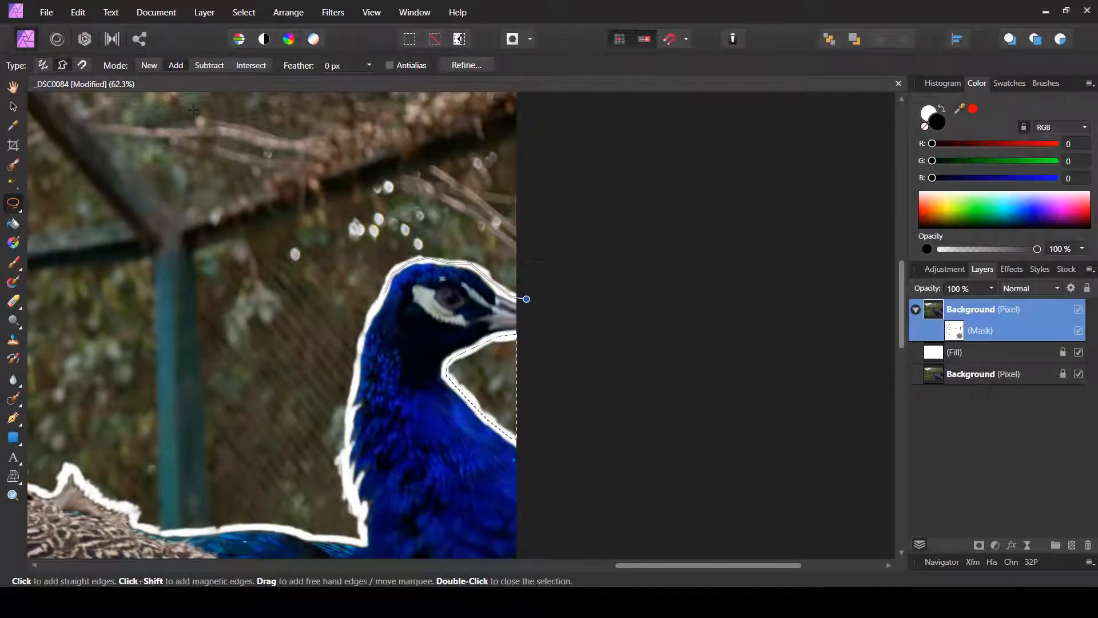
left_click_drag(387, 276, 358, 324)
scroll(194, 110, "up", 2)
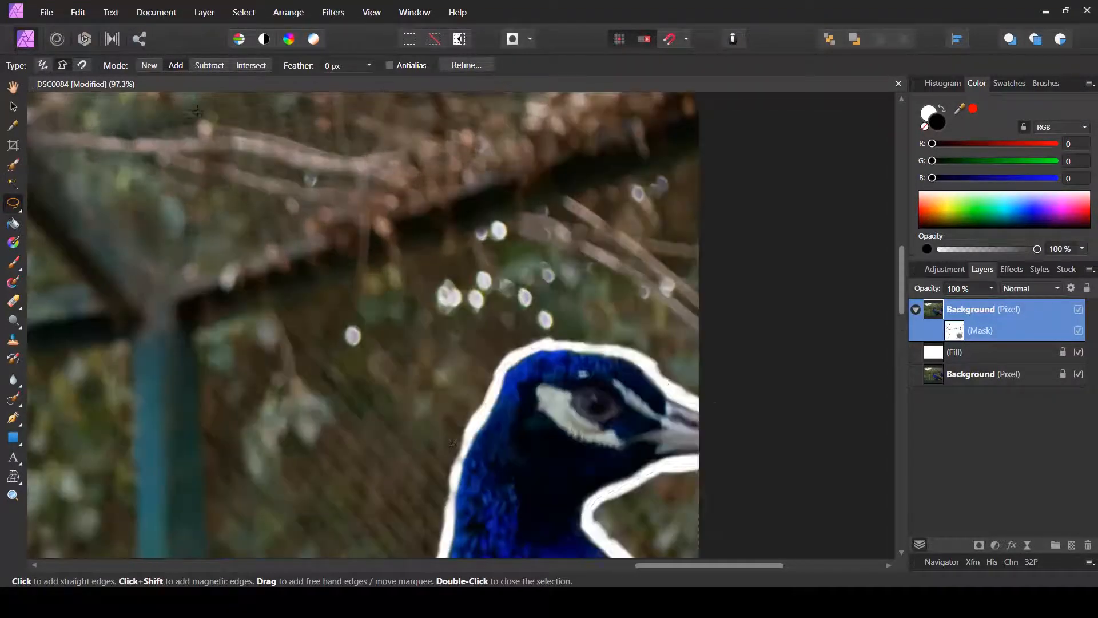
scroll(221, 111, "down", 1)
scroll(381, 316, "down", 4)
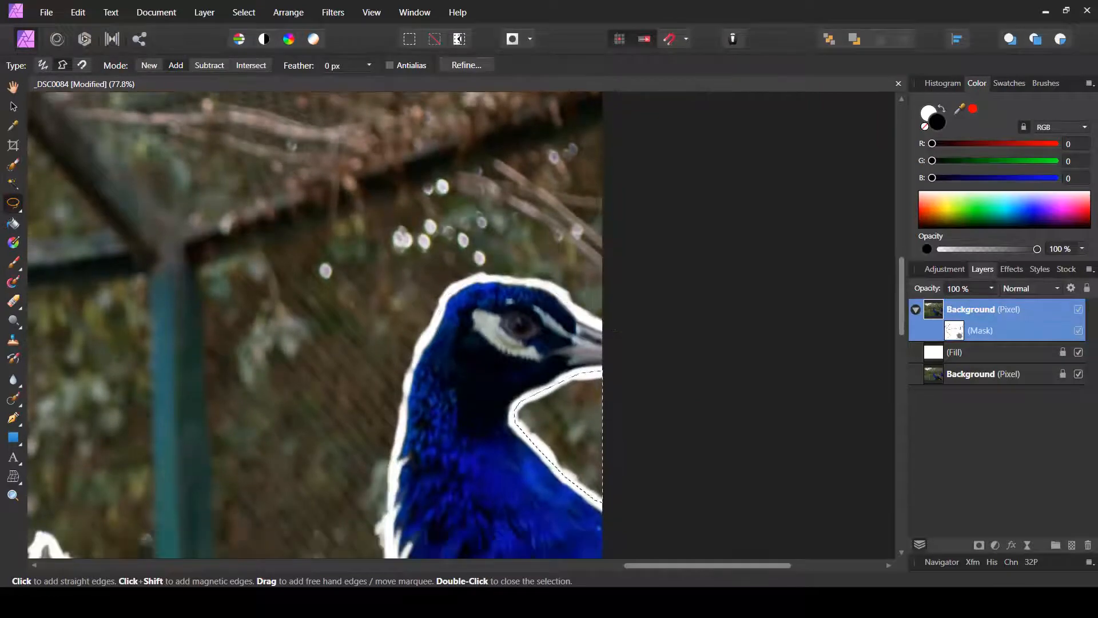
- Continue the selection outline down the back of the second peacock's neck to where it meets the back
left_click(423, 233)
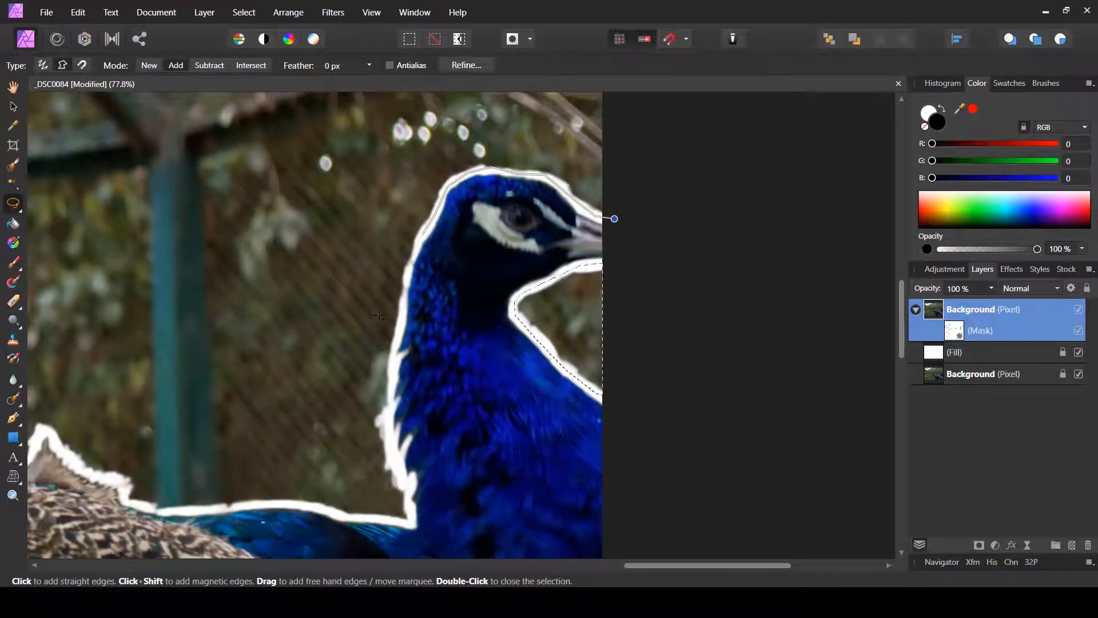
left_click(412, 257)
left_click(404, 293)
left_click(398, 333)
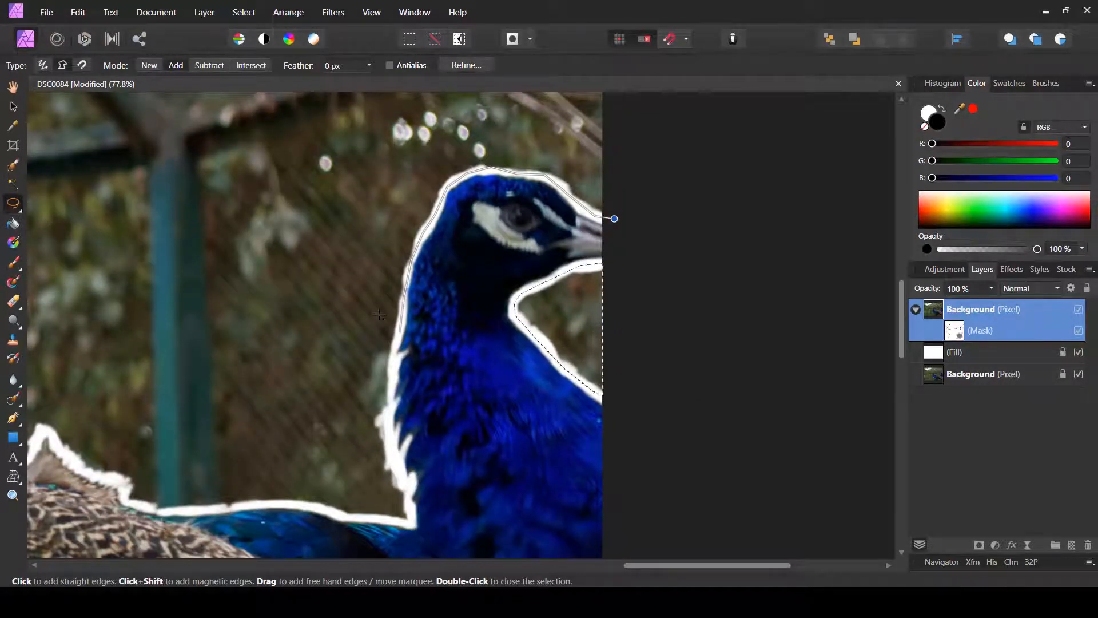
left_click(395, 358)
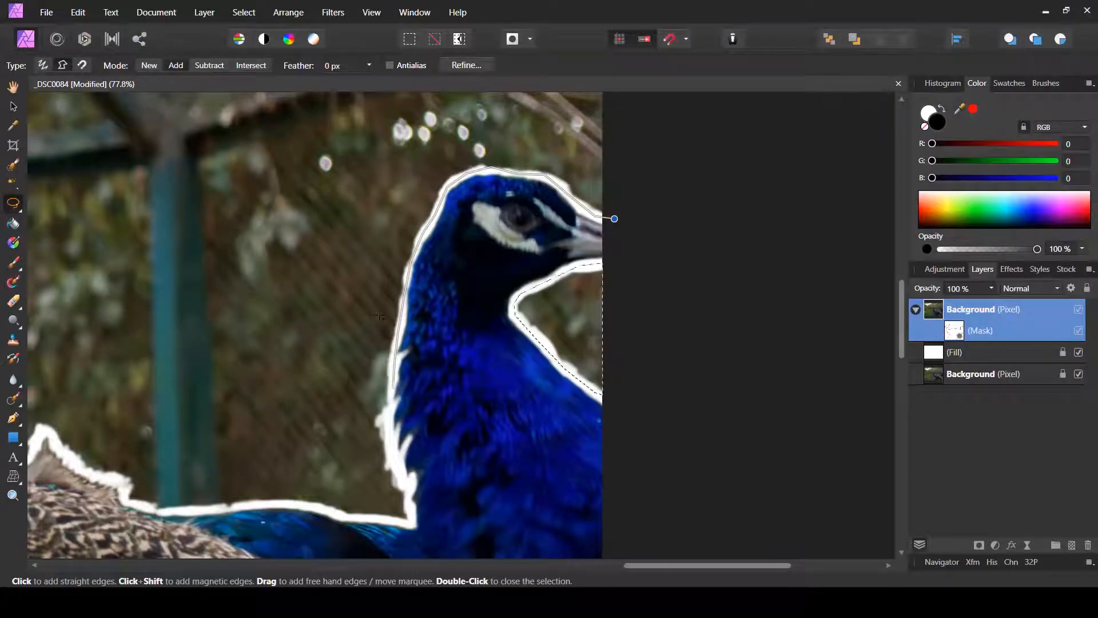
left_click(391, 407)
left_click(393, 444)
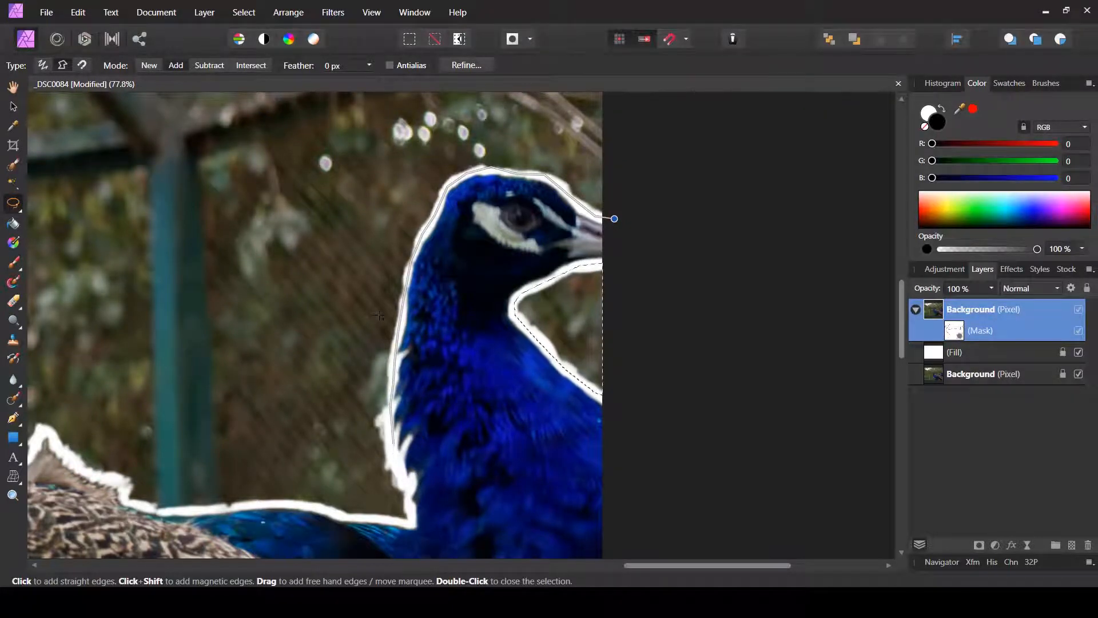
left_click(406, 491)
left_click(404, 523)
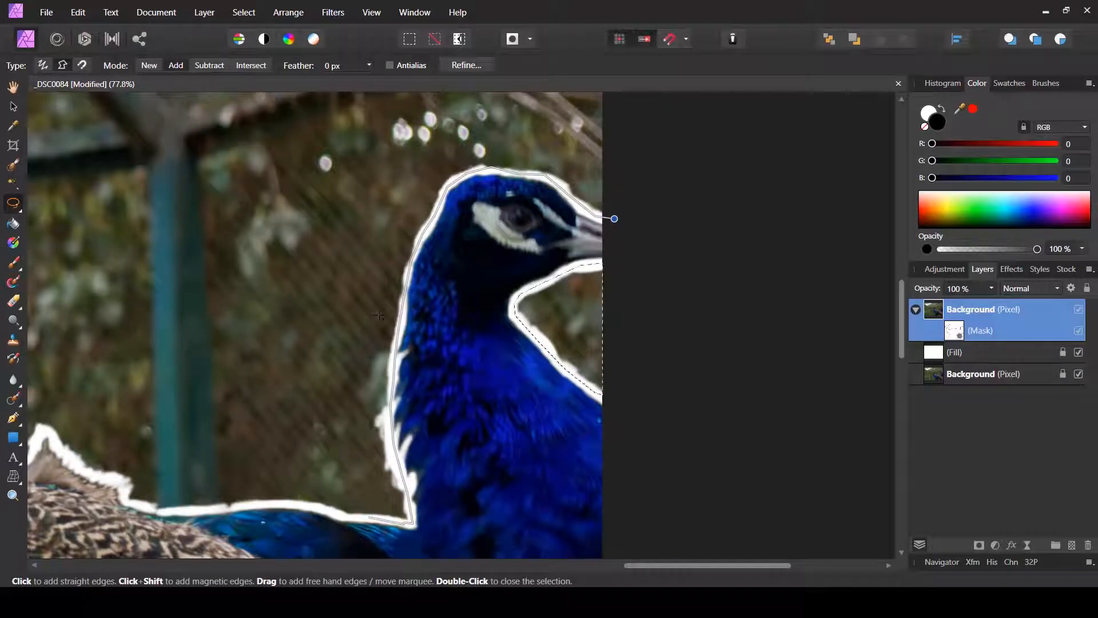
- Extend the selection outline along the second peacock's back towards the front peacock's raised feather tuft
left_click(339, 516)
left_click(312, 504)
left_click(261, 500)
left_click(229, 506)
left_click(196, 511)
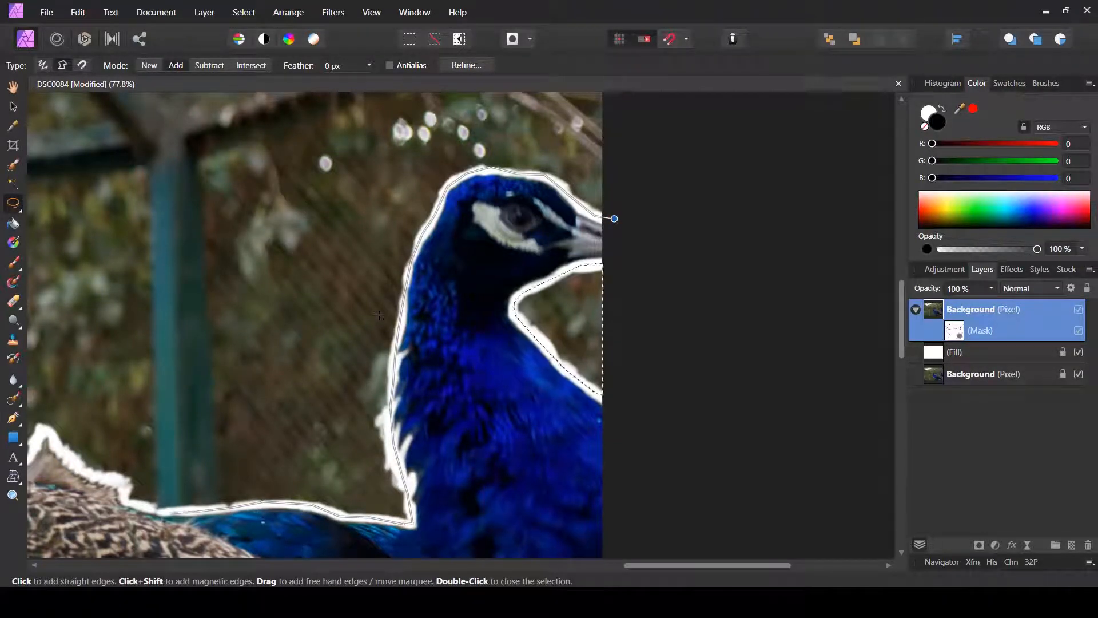
left_click(161, 512)
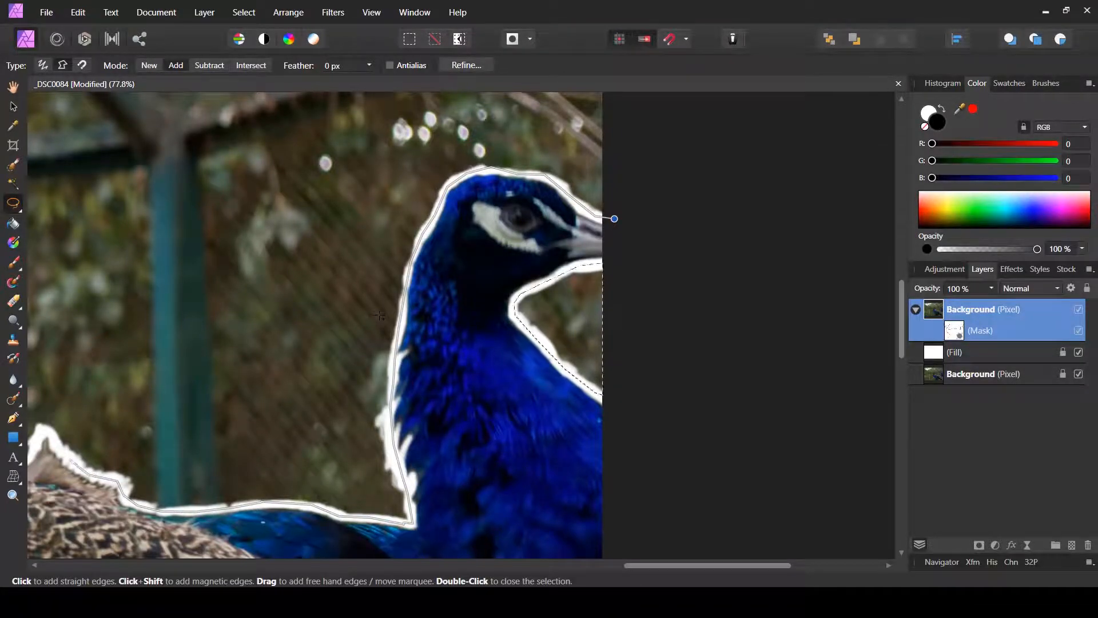
- Trace the selection outline from the feather tuft along the front peacock's back towards its neck
key("space")
left_click_drag(379, 315, 798, 250)
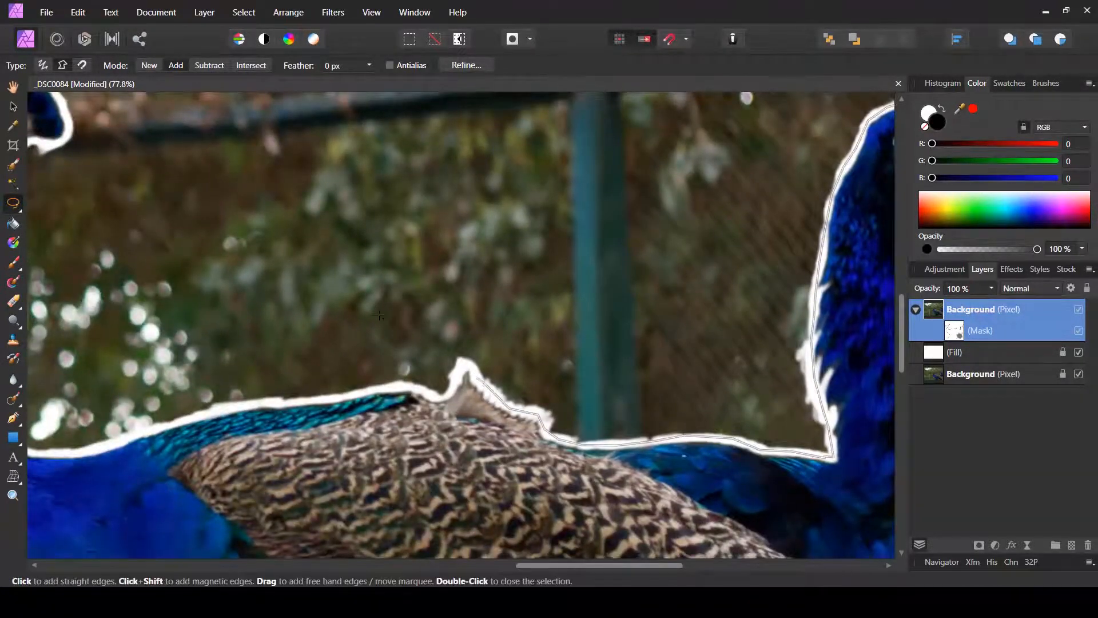
left_click(442, 398)
left_click(411, 390)
left_click(303, 400)
left_click(214, 410)
left_click(104, 448)
- Carry the selection outline up the back of the front peacock's neck and around its crest
left_click_drag(105, 448, 625, 432)
left_click(523, 419)
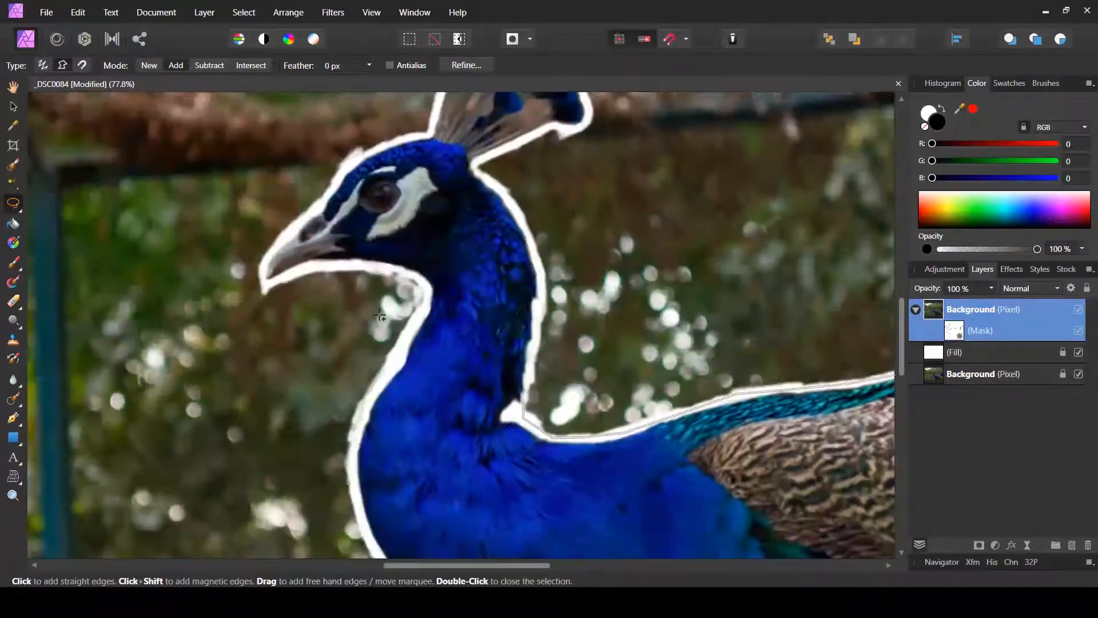
left_click(541, 280)
left_click(474, 167)
left_click(556, 125)
left_click(587, 122)
left_click_drag(586, 121, 535, 286)
left_click(523, 236)
left_click(449, 189)
left_click(403, 192)
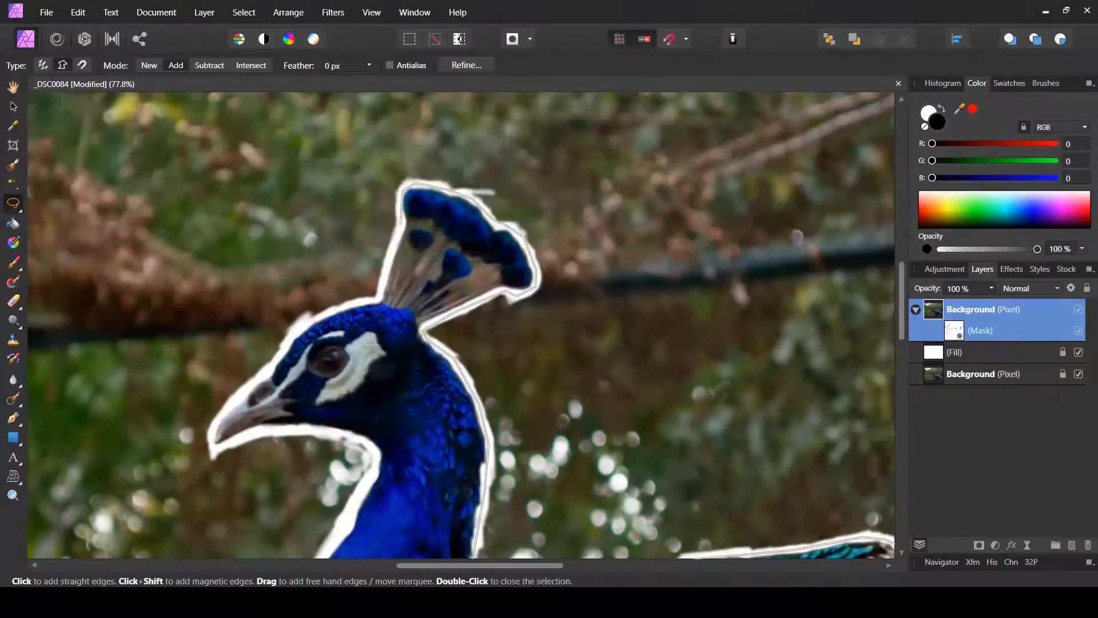
- Trace the selection outline from the crest's base over the forehead, around the beak and under the throat
left_click(378, 298)
left_click(330, 311)
left_click(276, 362)
left_click(212, 430)
left_click(214, 451)
left_click(294, 428)
left_click(376, 449)
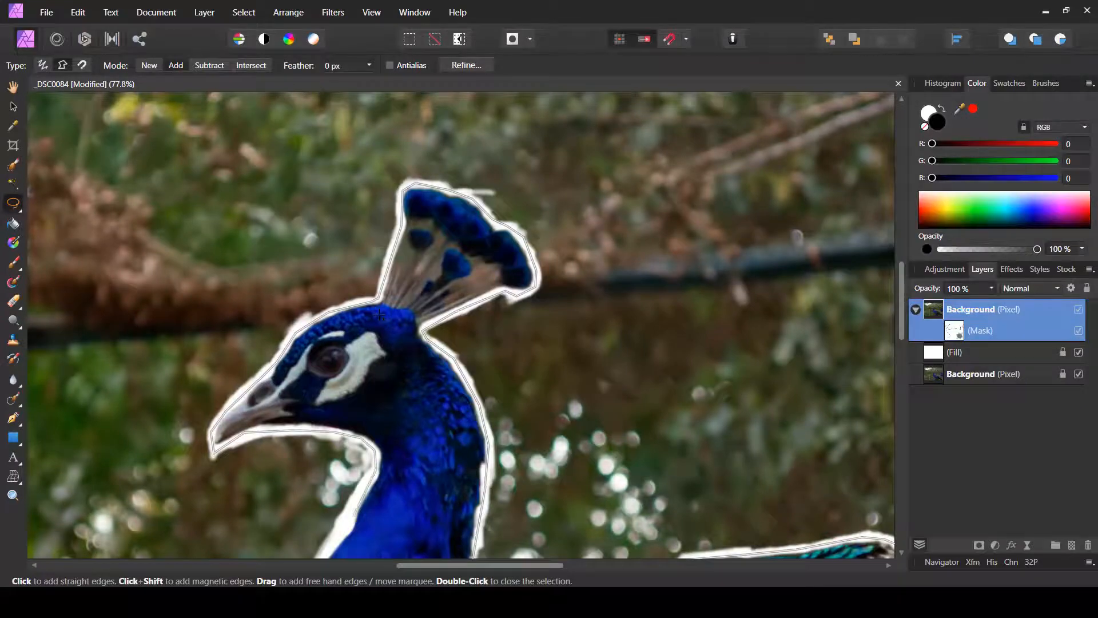
- Continue the selection outline down the front peacock's neck and breast and along the tail past the photo's lower edge
left_click_drag(364, 493, 438, 203)
left_click(392, 281)
left_click(405, 434)
left_click_drag(509, 541, 297, 257)
left_click(354, 326)
left_click_drag(465, 436, 559, 240)
left_click(559, 240)
left_click(341, 455)
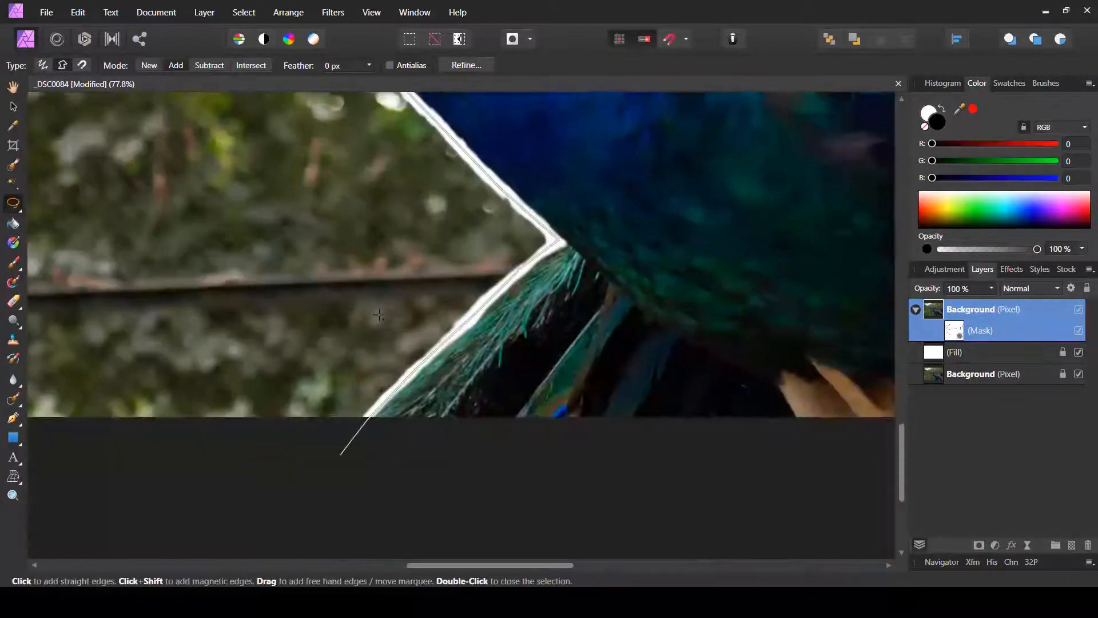
- Close the selection around the photo's outer corners so that it encloses the whole background
scroll(341, 455, "down", 4)
left_click_drag(289, 148, 380, 316)
left_click(127, 208)
left_click(750, 203)
left_click(726, 381)
scroll(677, 385, "down", 2)
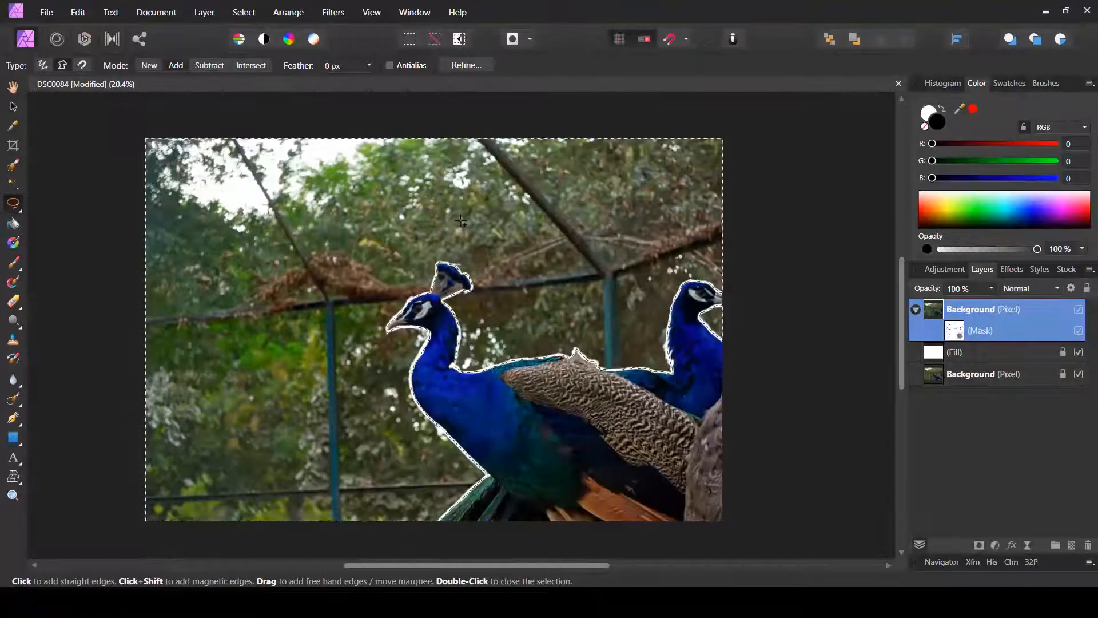
- Fill the selected background on the mask with a custom black of lightness 0
left_click(972, 331)
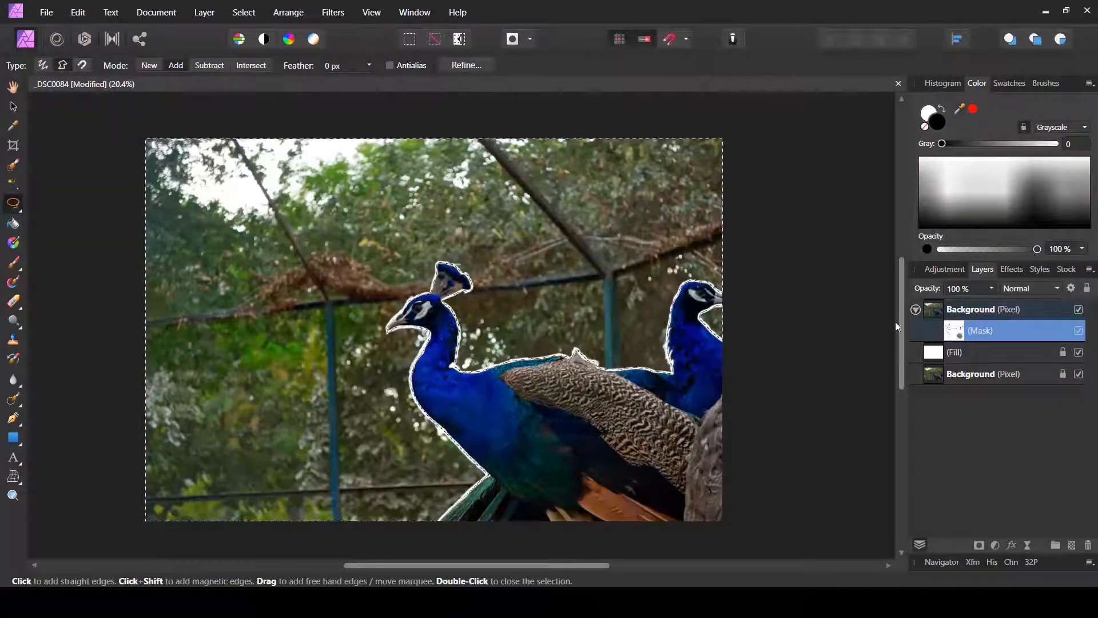
left_click(78, 12)
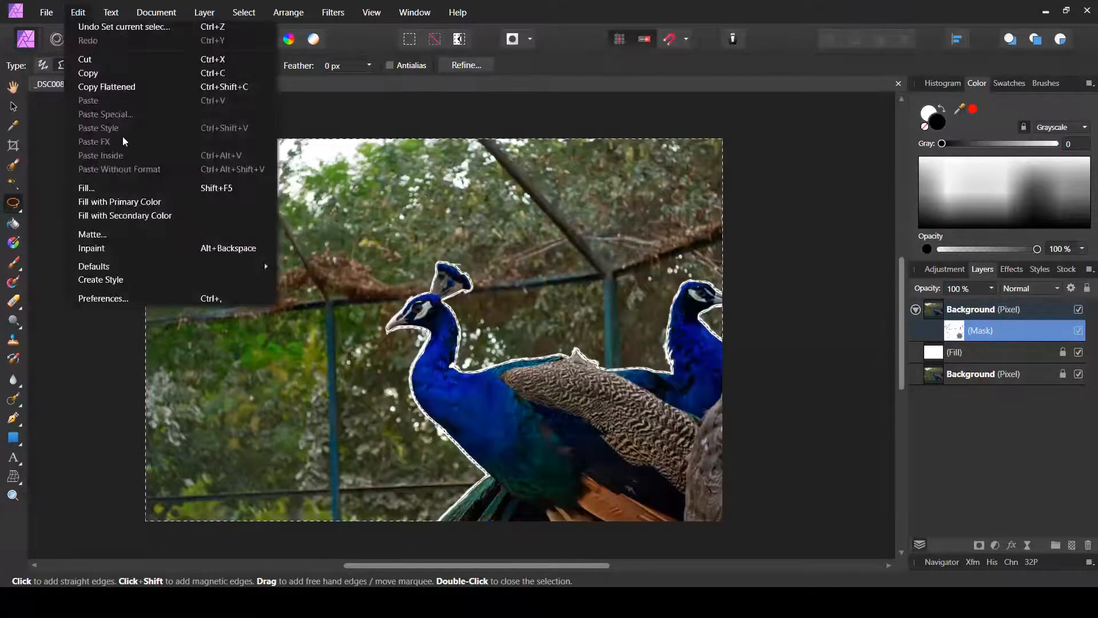
left_click(109, 187)
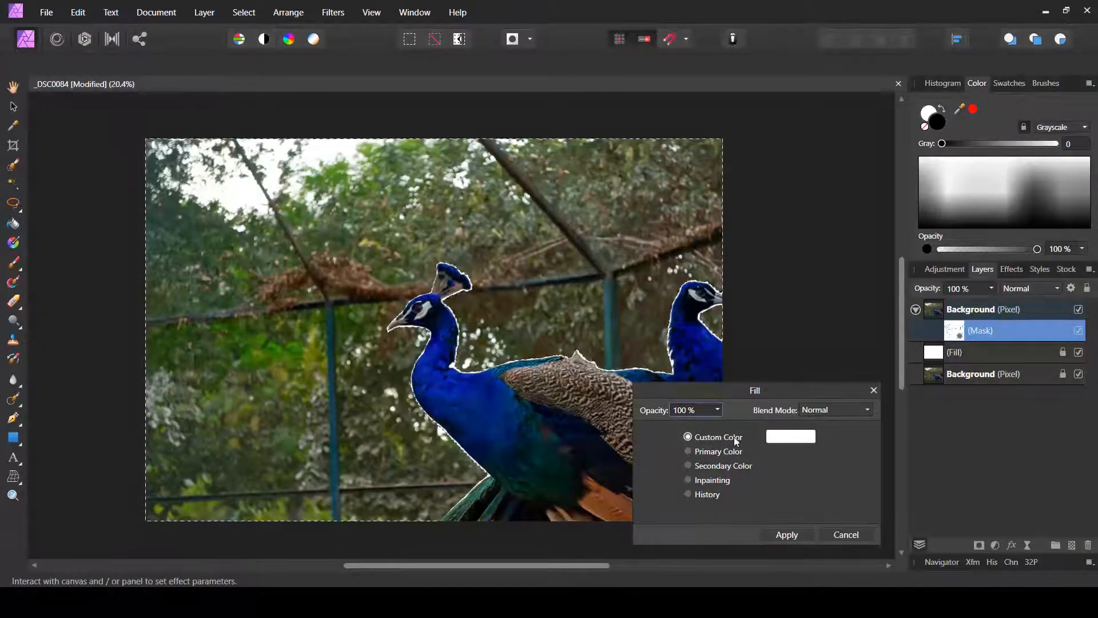
left_click(784, 438)
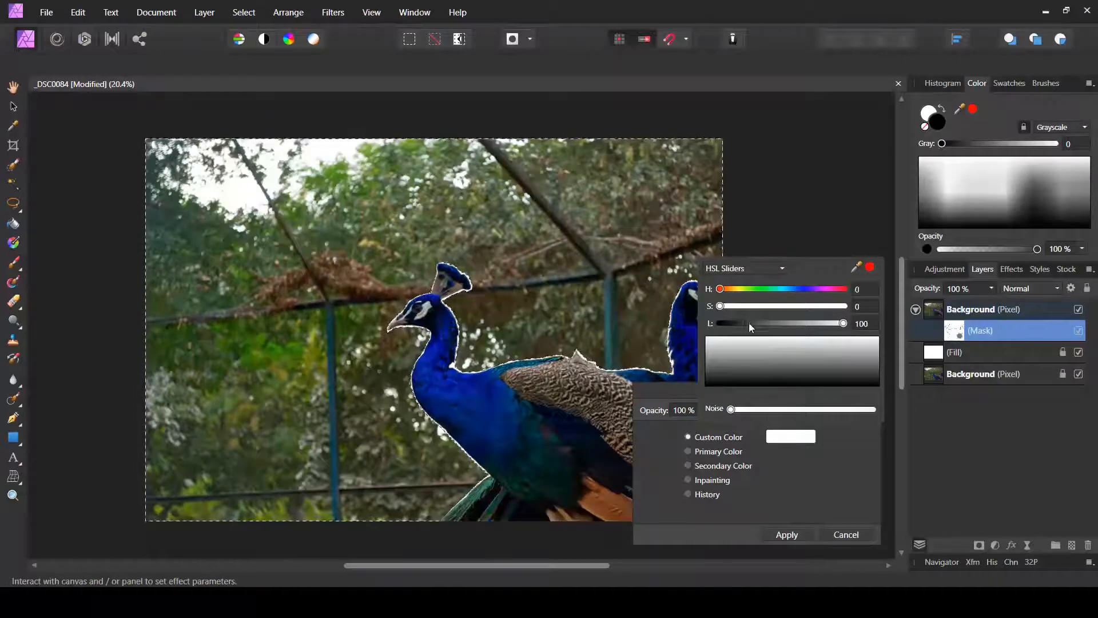
left_click_drag(750, 323, 693, 327)
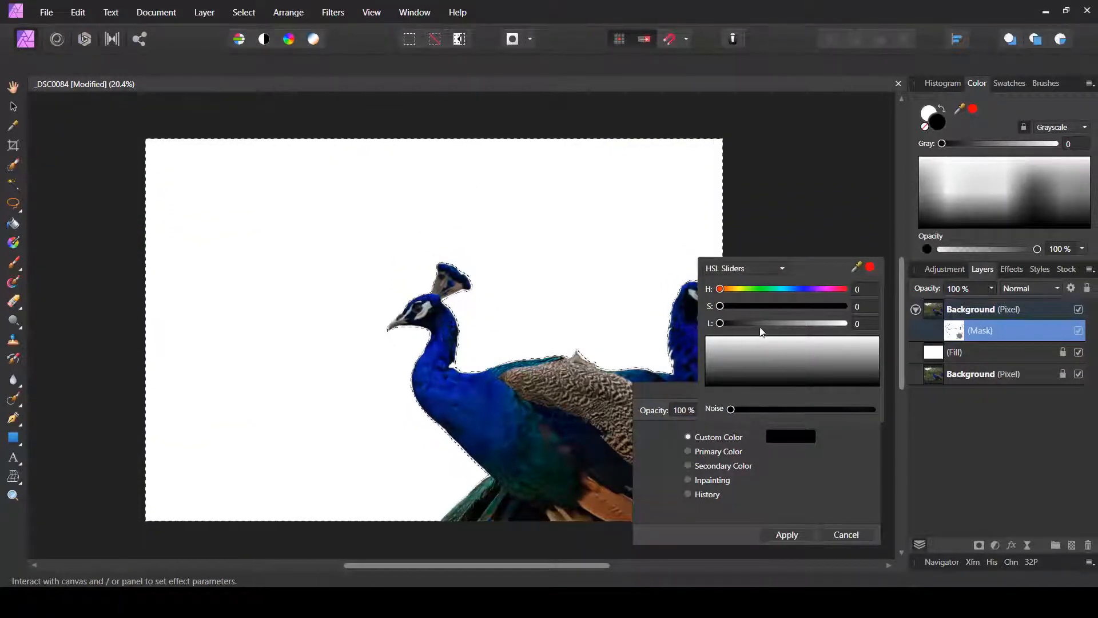
left_click_drag(760, 325, 709, 323)
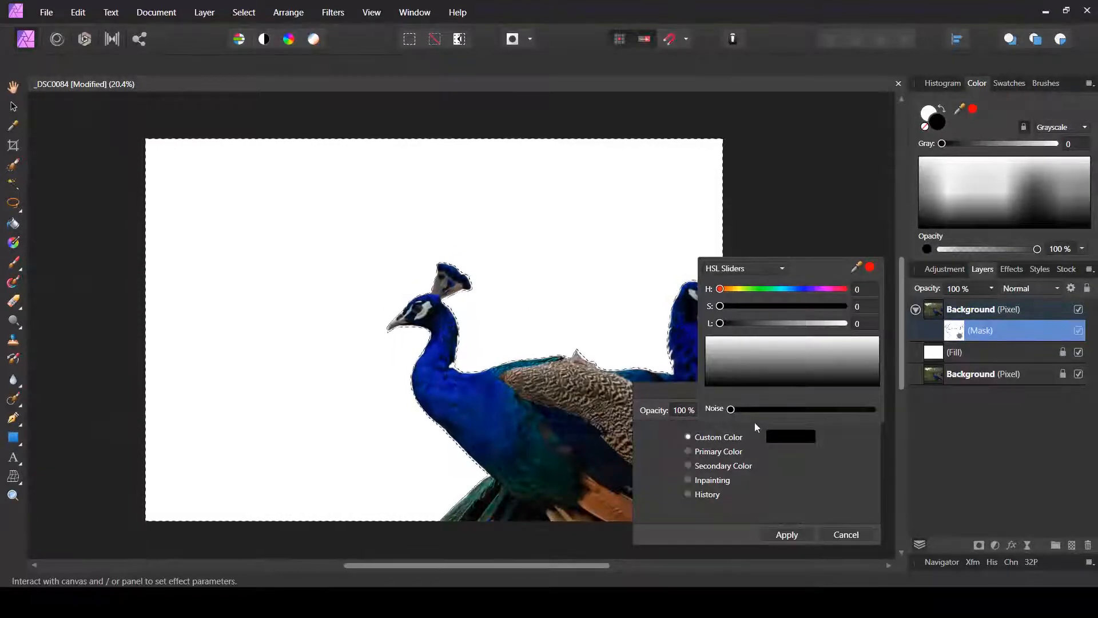
left_click(788, 535)
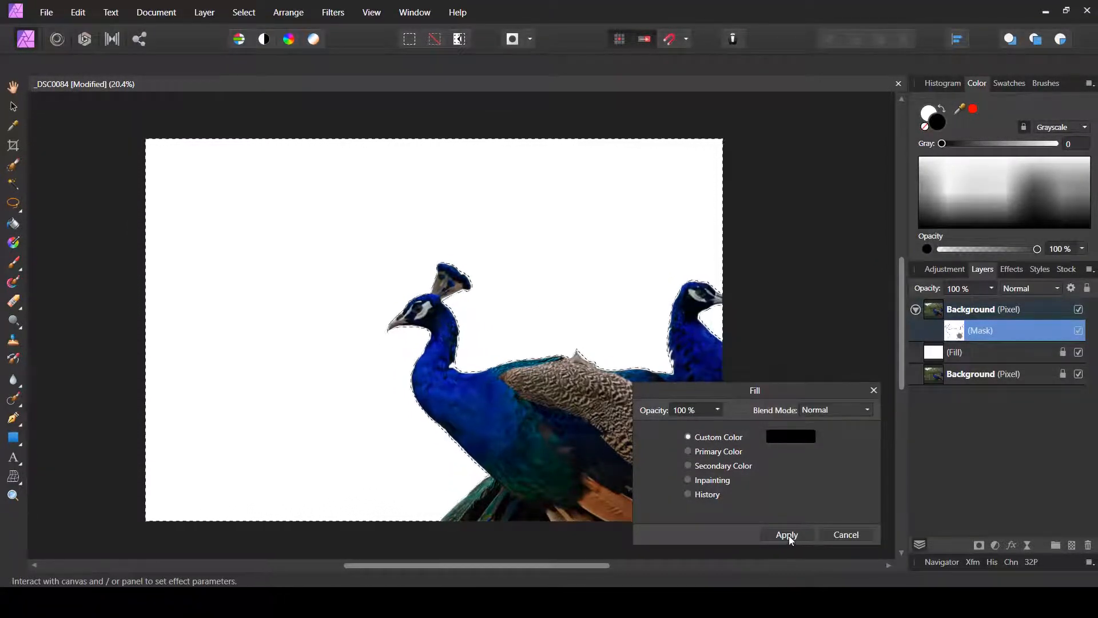
left_click(788, 535)
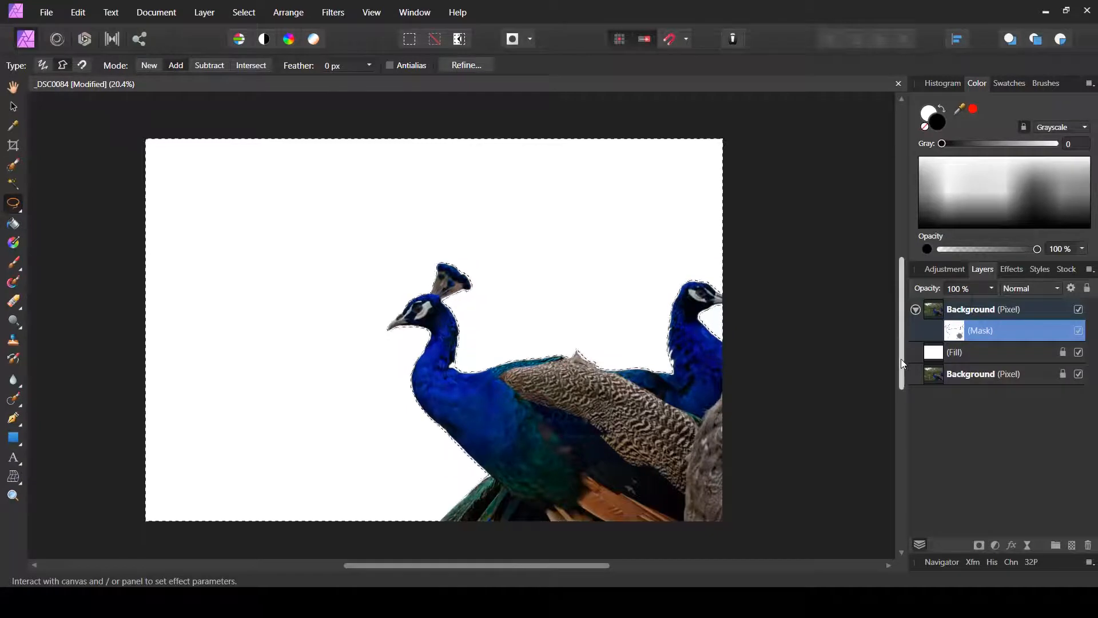
- Deselect the background area and select the white Fill layer
left_click(434, 41)
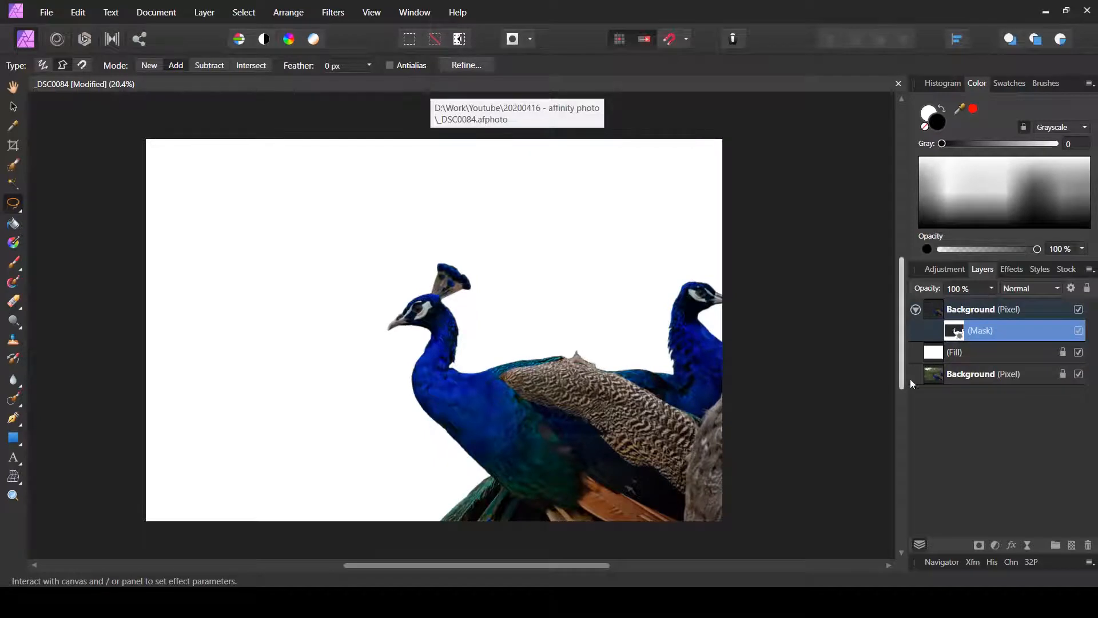
left_click(966, 353)
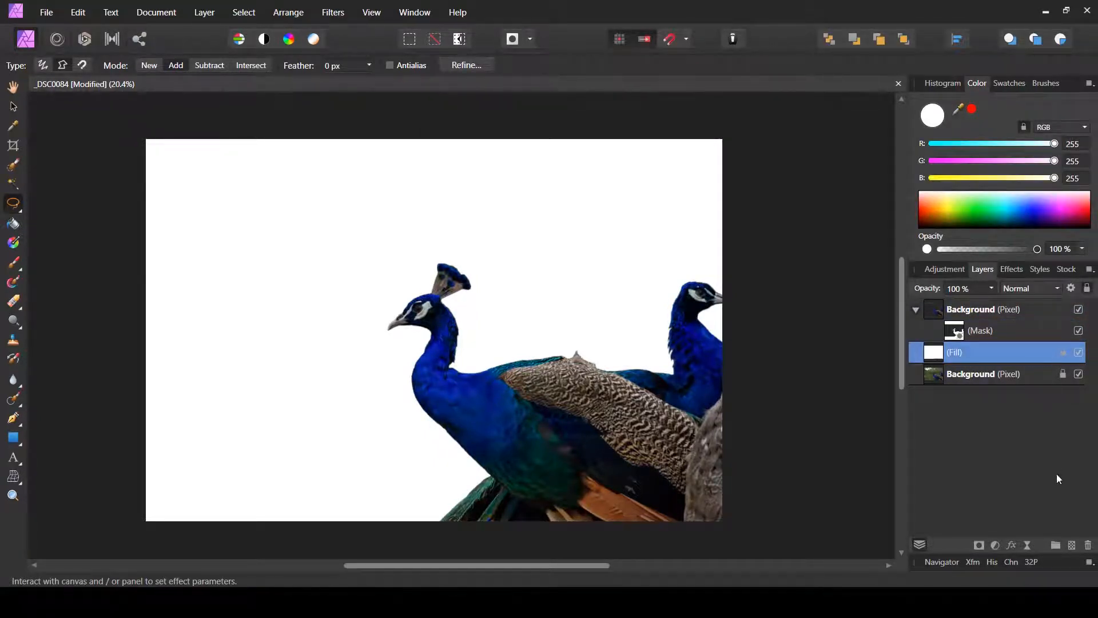
- Delete the white Fill layer and check the peacock cutout with the lower Background layer hidden briefly
left_click(1088, 546)
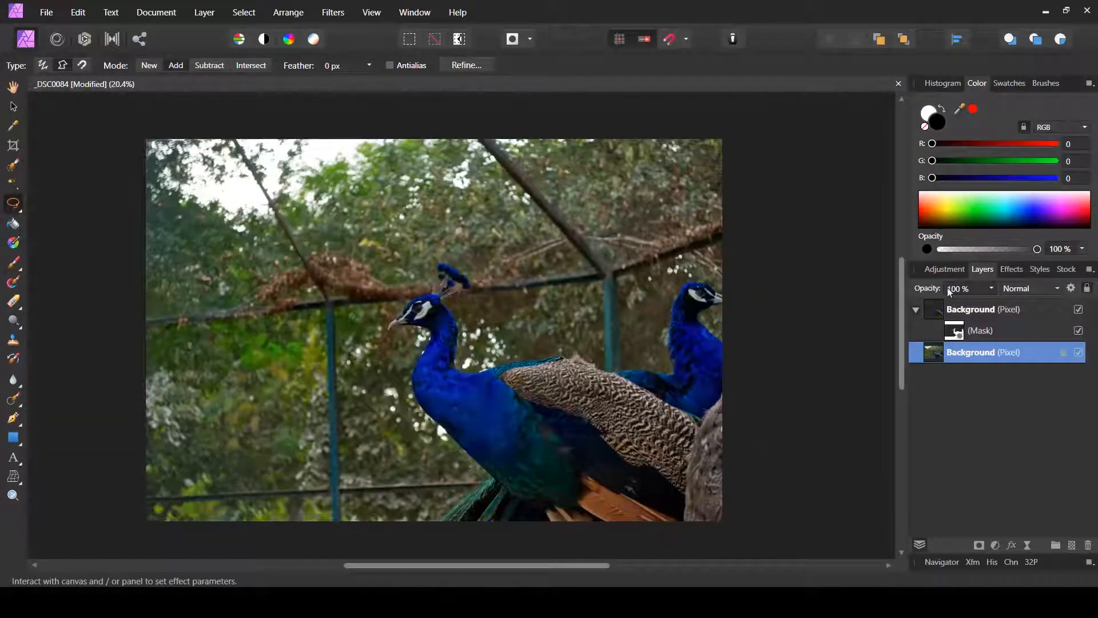
left_click(1079, 353)
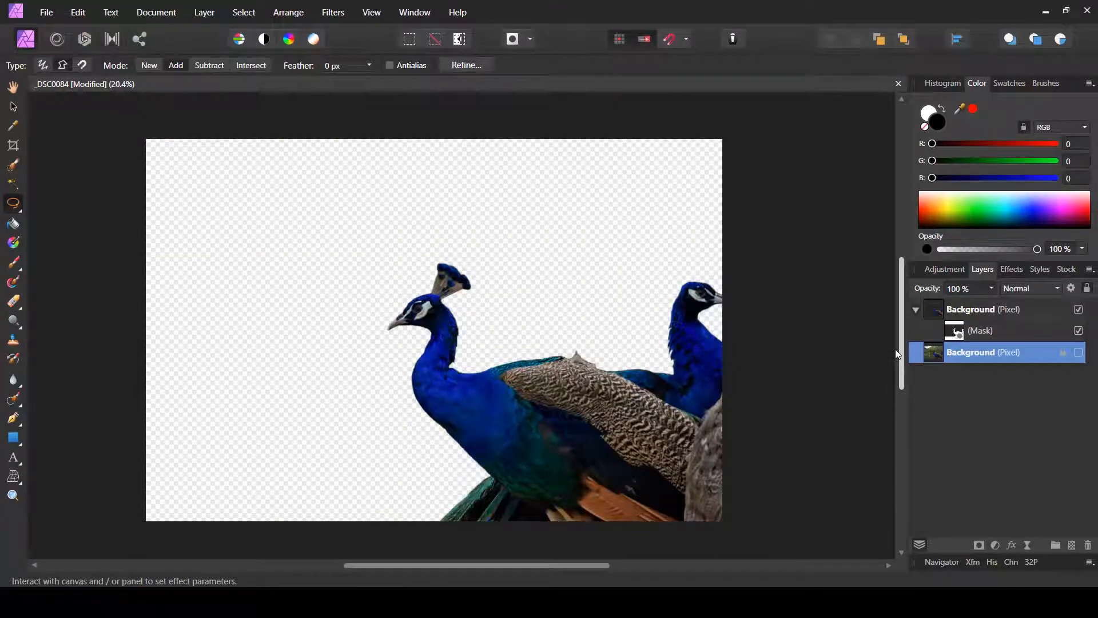
left_click(1079, 353)
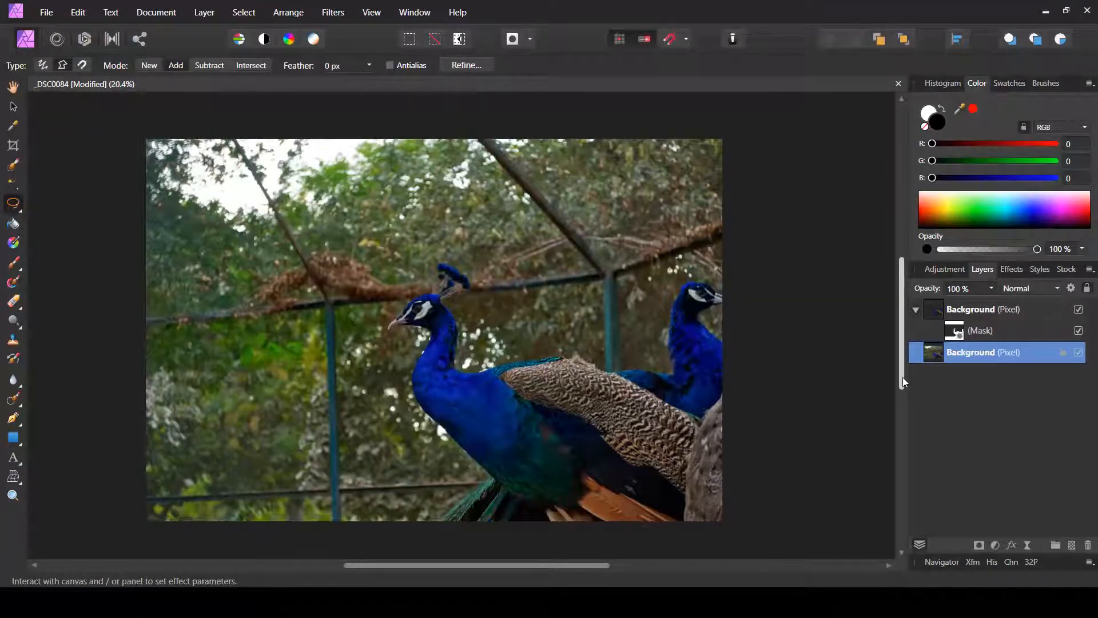
- Collapse and hide the masked peacock layer, and duplicate the locked Background layer
left_click(917, 309)
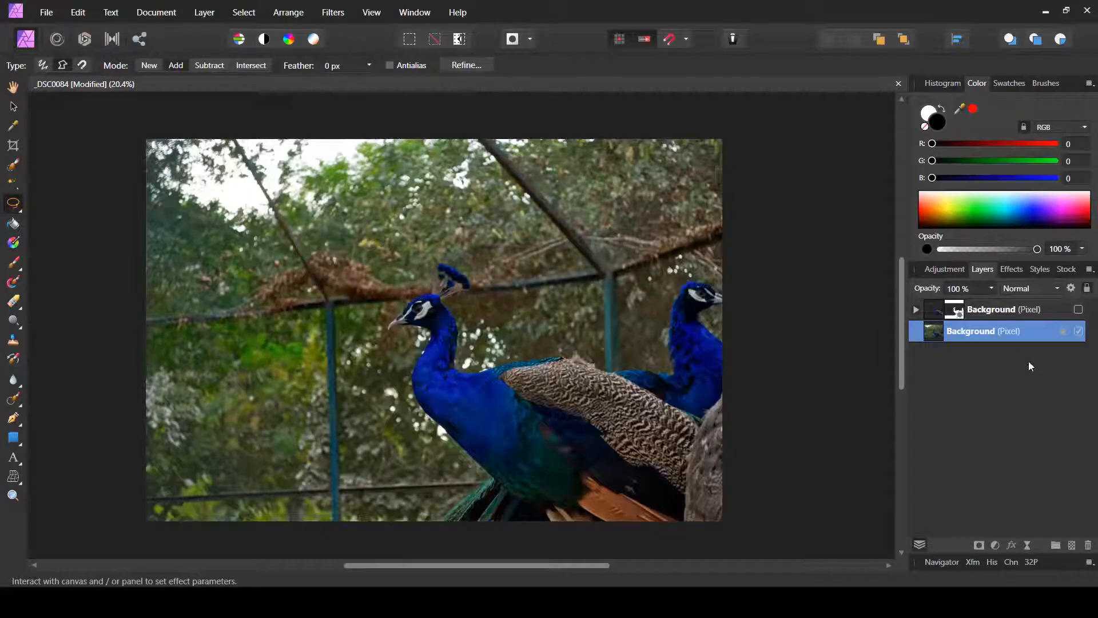
key("ctrl+j")
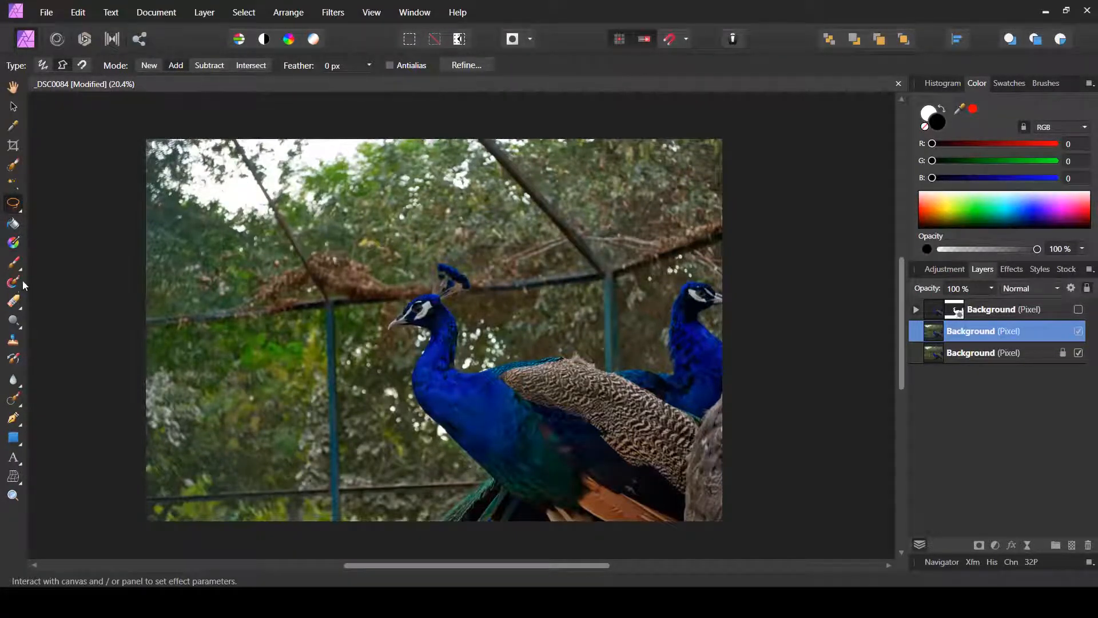
- Remove the diagonal pole crossing the sky and foliage using the Inpainting Brush at a width of 179.3 px
left_click(13, 399)
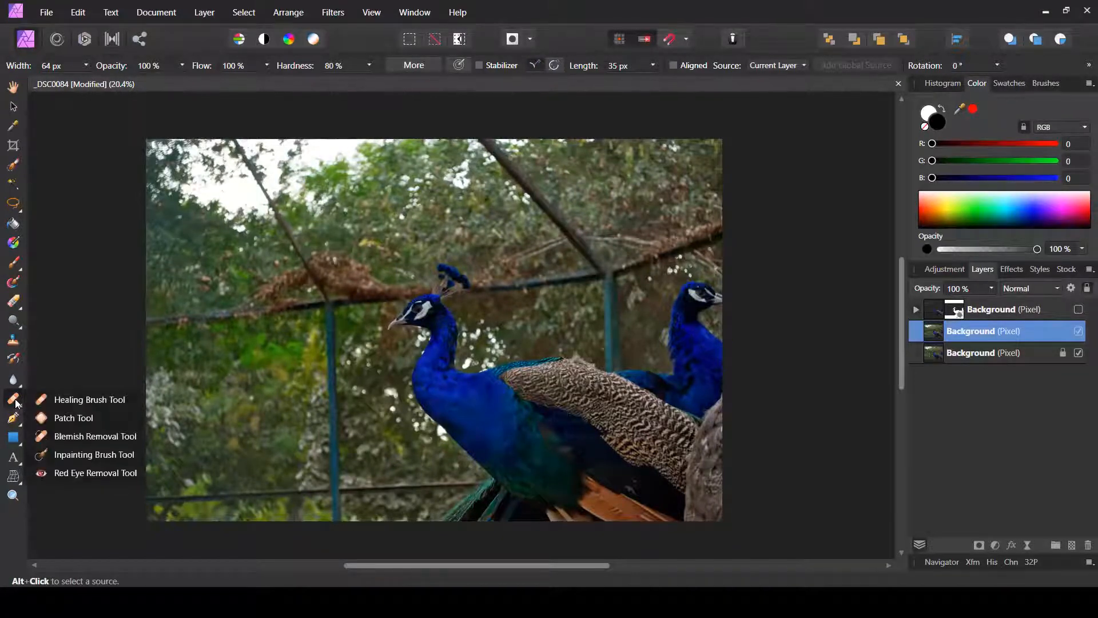
left_click(84, 454)
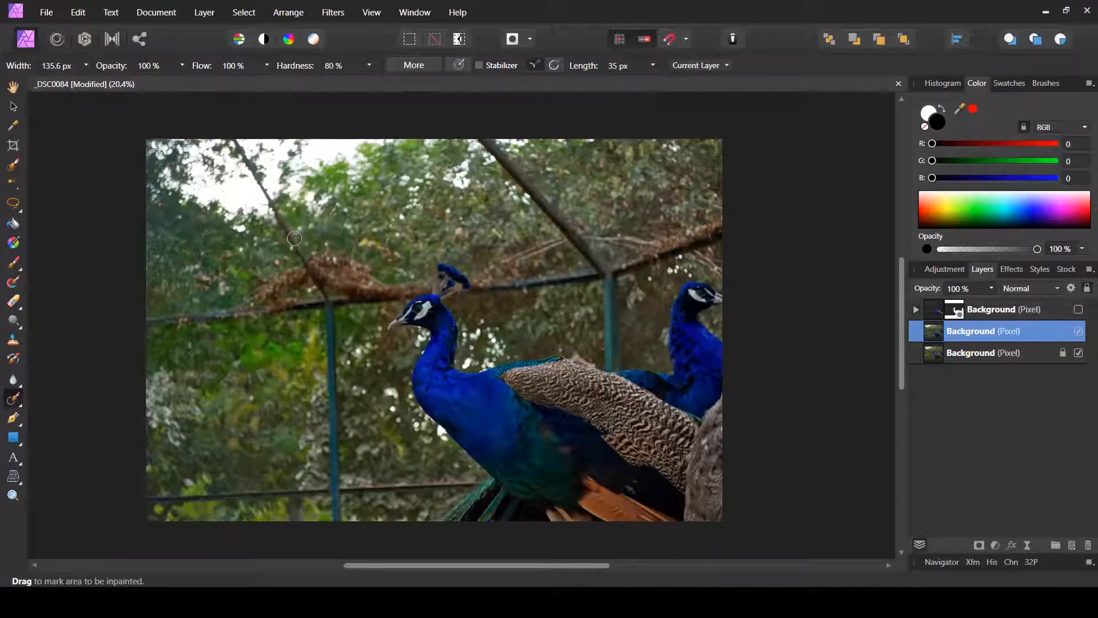
key("bracketright")
left_click_drag(234, 141, 262, 184)
left_click_drag(294, 238, 329, 293)
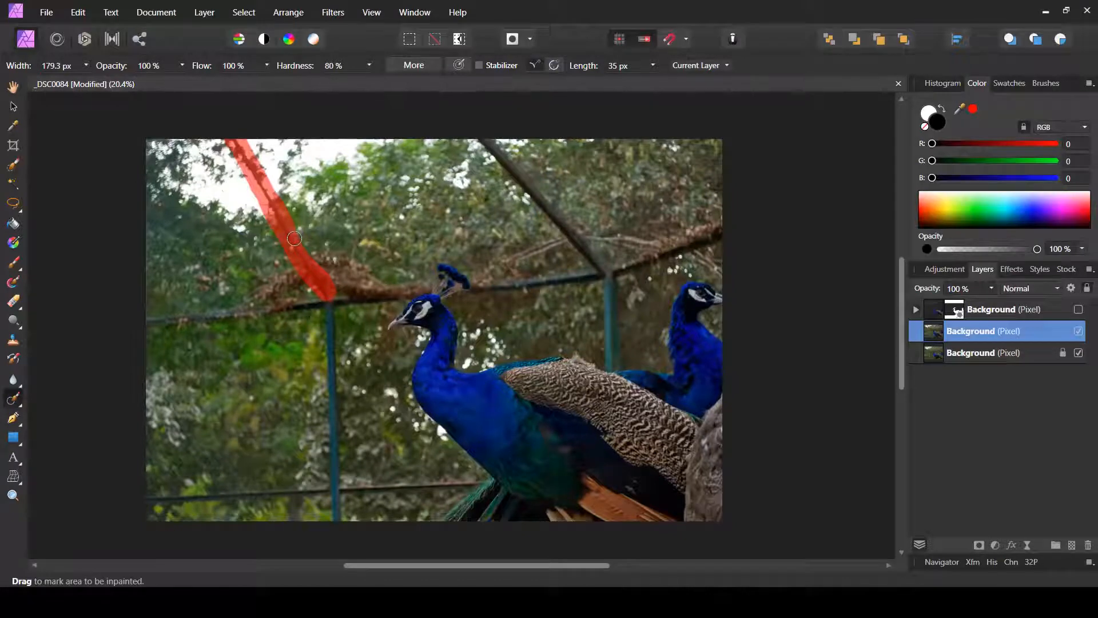
left_click_drag(293, 238, 305, 272)
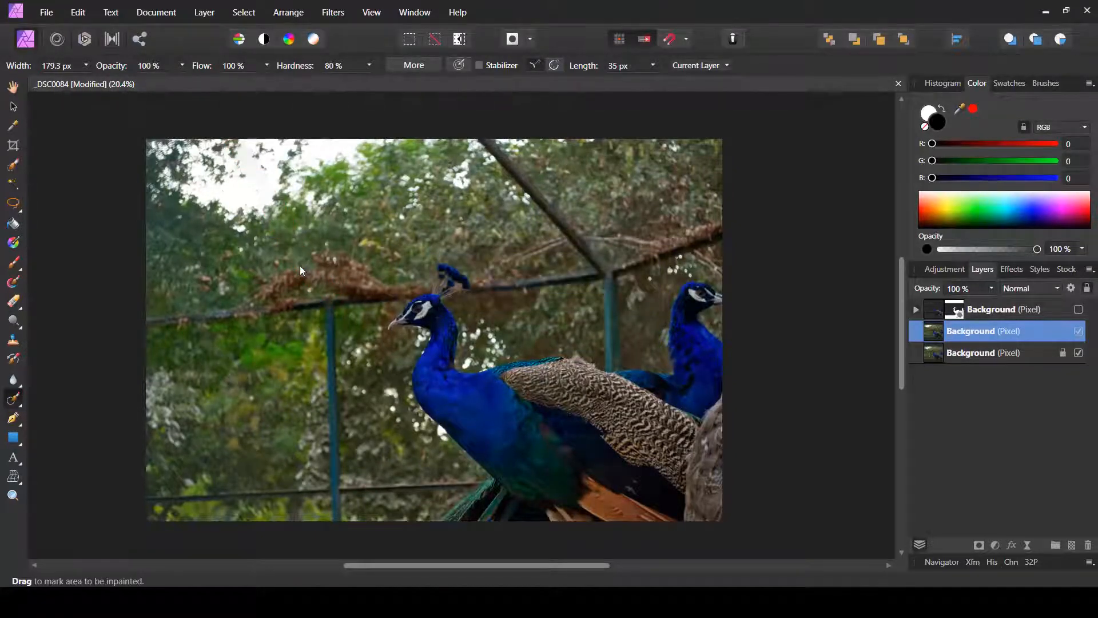
- Inpaint the horizontal beam, the lower rail and the vertical post in front of the first peacock
mouse_move(143, 318)
left_mouse_down()
mouse_move(329, 299)
mouse_move(278, 278)
mouse_move(149, 321)
mouse_move(303, 282)
left_mouse_up()
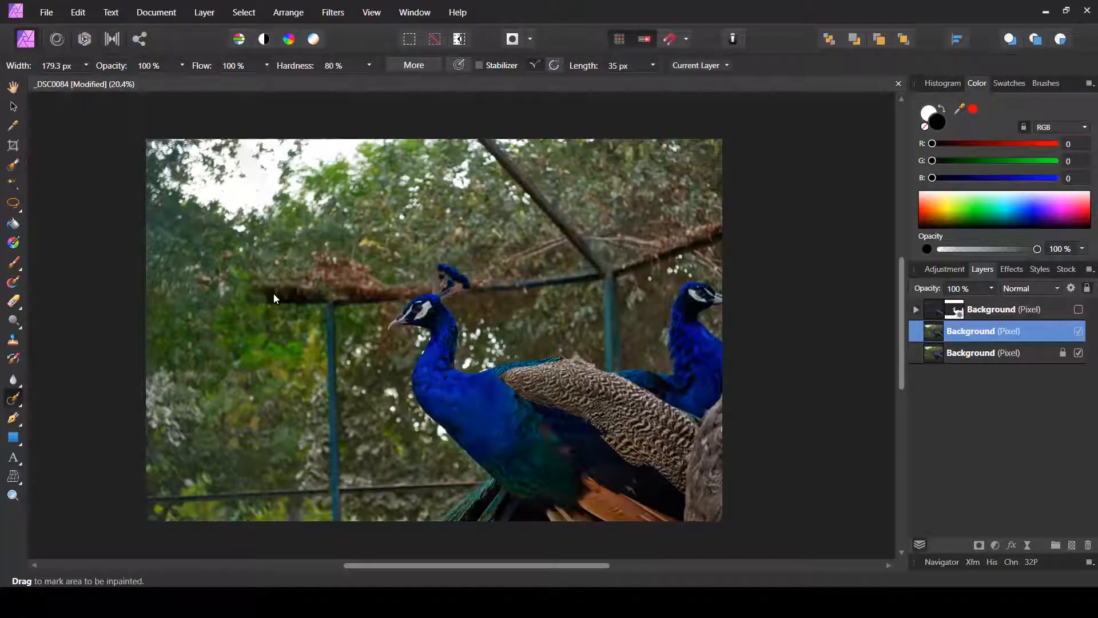
mouse_move(149, 495)
left_mouse_down()
mouse_move(330, 489)
mouse_move(336, 512)
mouse_move(325, 298)
left_mouse_up()
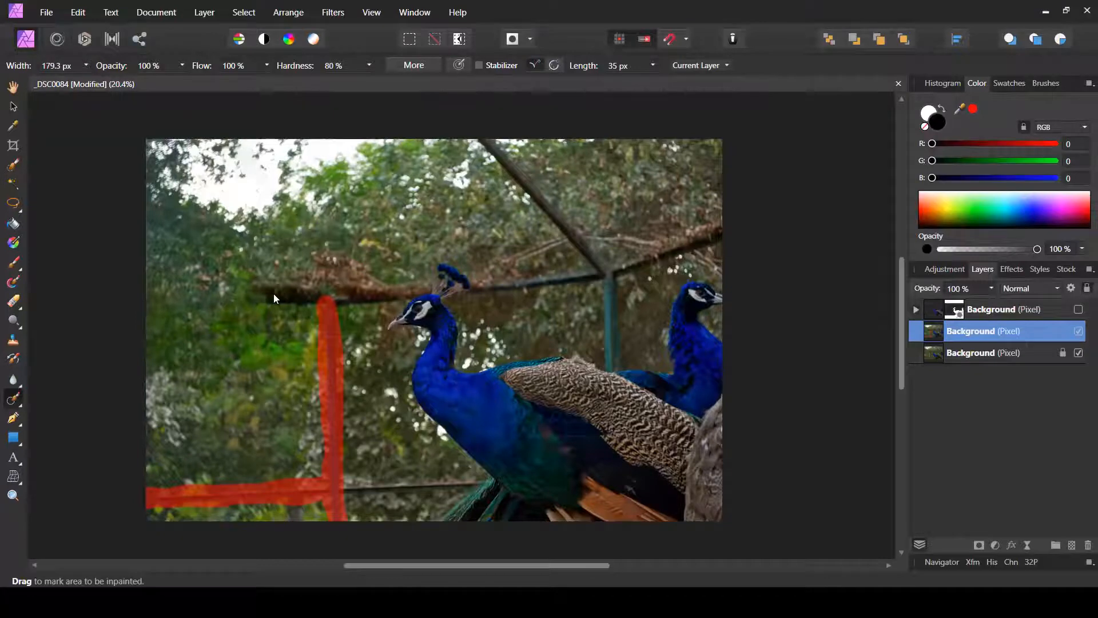
left_click_drag(325, 298, 324, 297)
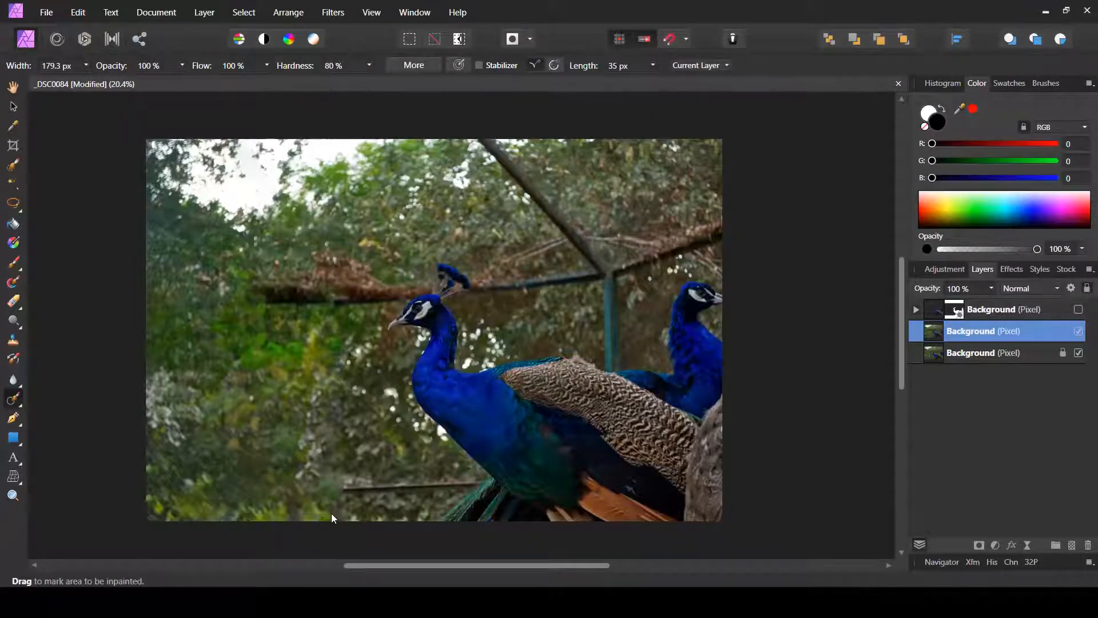
- Widen the Inpainting Brush to 237.2 px and remove the dry twigs beside the front peacock's head and the frame bars between the two birds
key("bracketright")
key("bracketright")
mouse_move(248, 291)
left_mouse_down()
mouse_move(393, 291)
mouse_move(387, 278)
mouse_move(312, 262)
left_mouse_up()
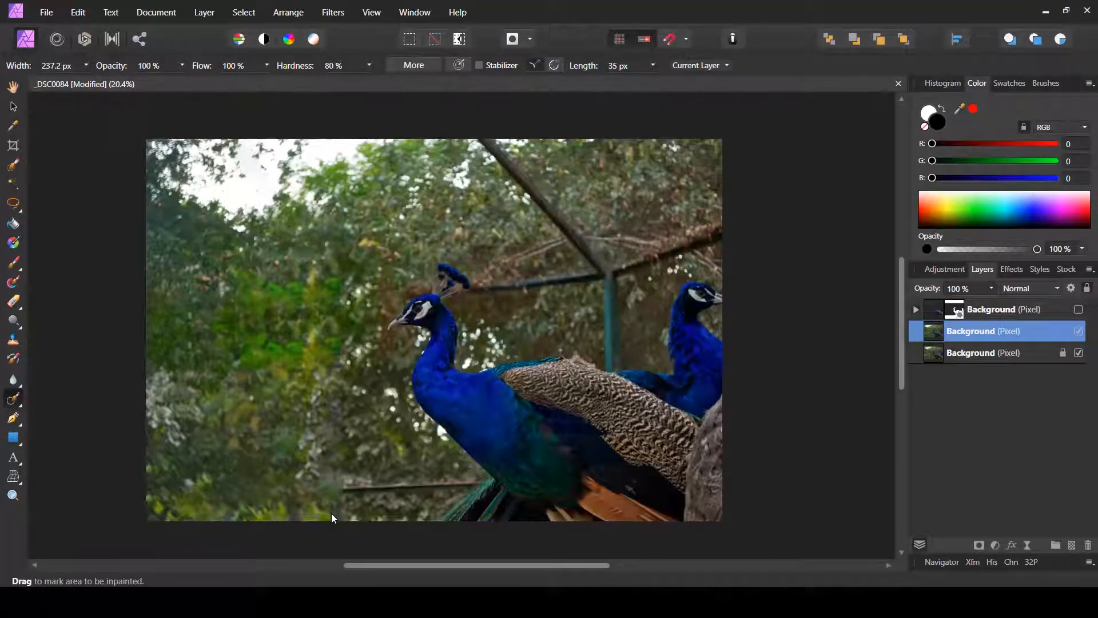
mouse_move(478, 143)
left_mouse_down()
mouse_move(608, 276)
mouse_move(711, 232)
mouse_move(605, 275)
mouse_move(611, 367)
left_mouse_up()
left_click_drag(594, 279, 464, 286)
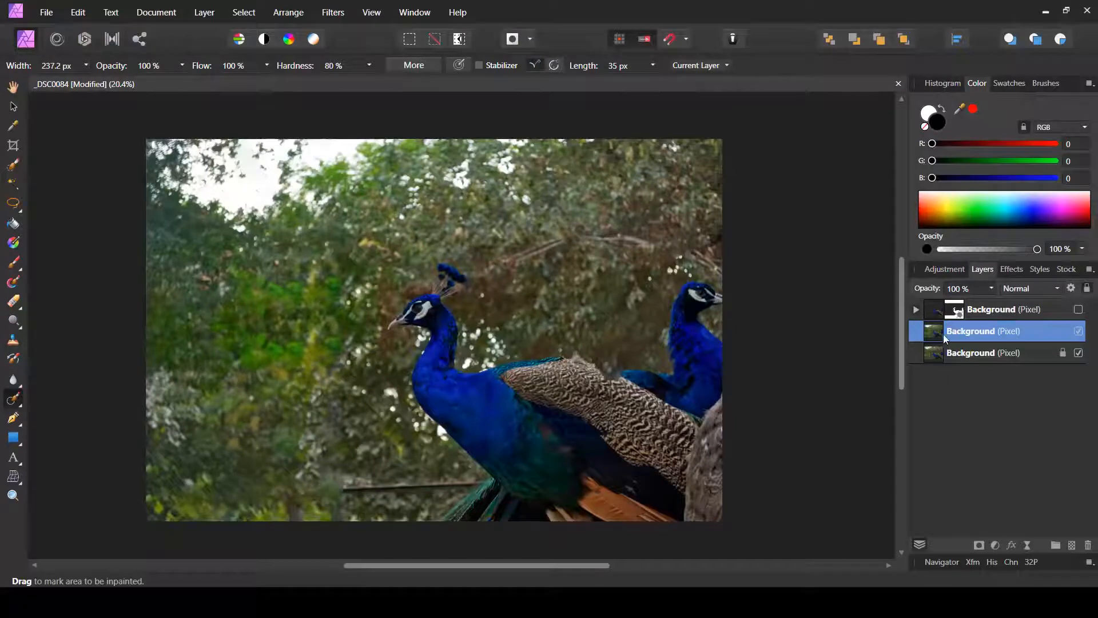
- Inpaint both peacocks and the remaining rails out of the duplicated Background layer, working from the front bird's head to the lower corner
mouse_move(451, 269)
left_mouse_down()
mouse_move(394, 326)
mouse_move(446, 309)
mouse_move(466, 283)
mouse_move(429, 338)
mouse_move(452, 337)
mouse_move(418, 366)
mouse_move(431, 362)
mouse_move(421, 404)
mouse_move(452, 366)
mouse_move(466, 383)
mouse_move(469, 361)
mouse_move(446, 415)
mouse_move(476, 375)
left_mouse_up()
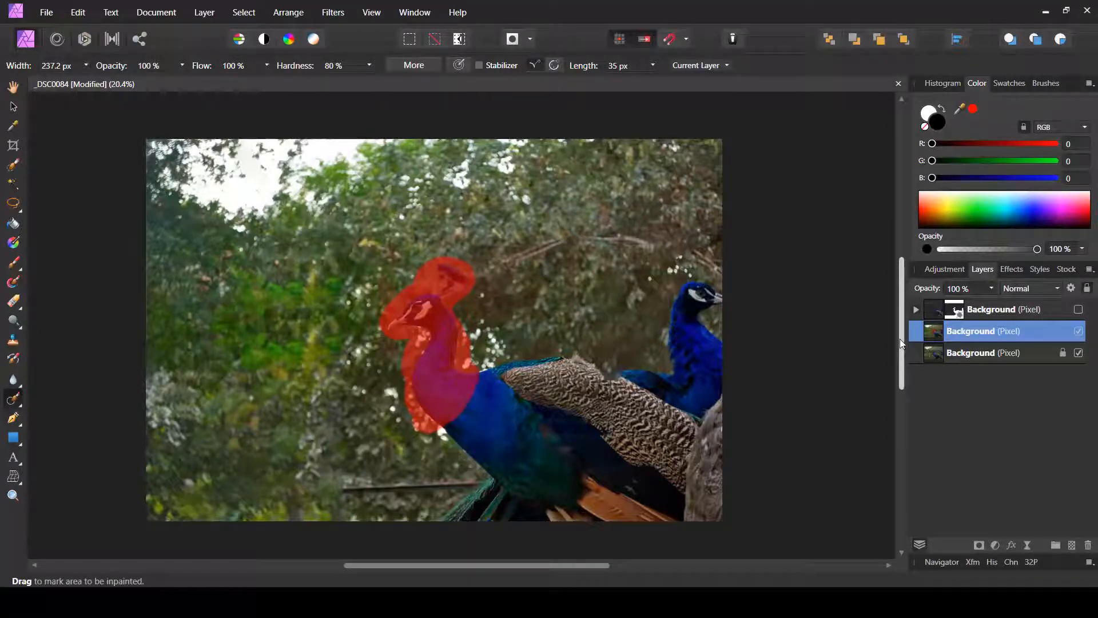
mouse_move(451, 306)
left_mouse_down()
mouse_move(474, 389)
mouse_move(443, 426)
mouse_move(483, 384)
mouse_move(546, 363)
mouse_move(463, 437)
mouse_move(500, 400)
mouse_move(474, 448)
left_mouse_up()
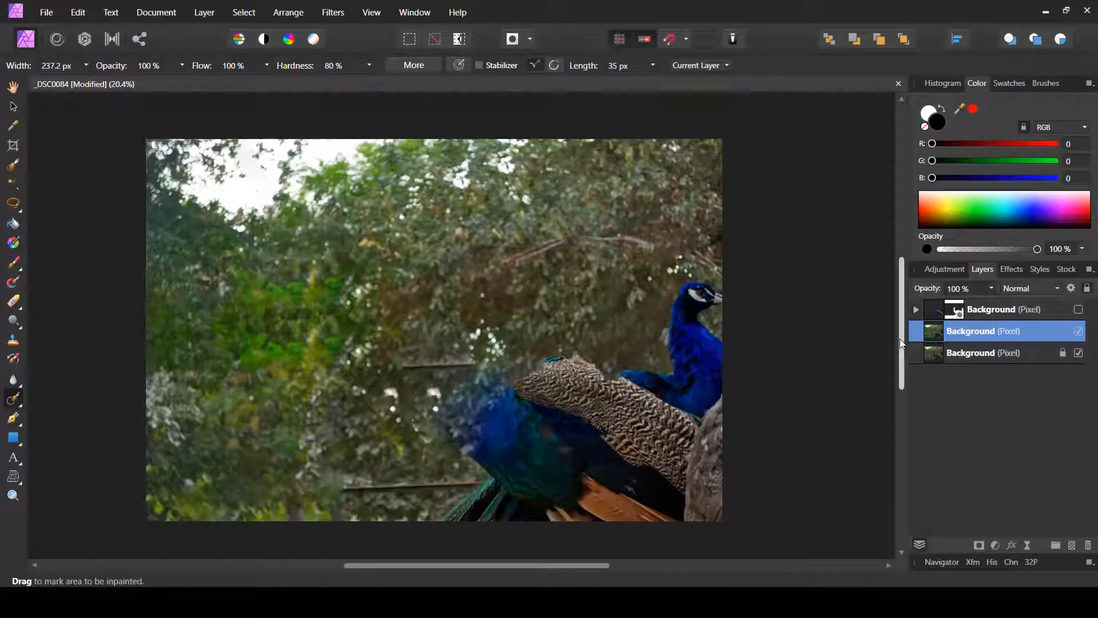
mouse_move(332, 487)
left_mouse_down()
mouse_move(474, 483)
mouse_move(495, 472)
mouse_move(449, 517)
left_mouse_up()
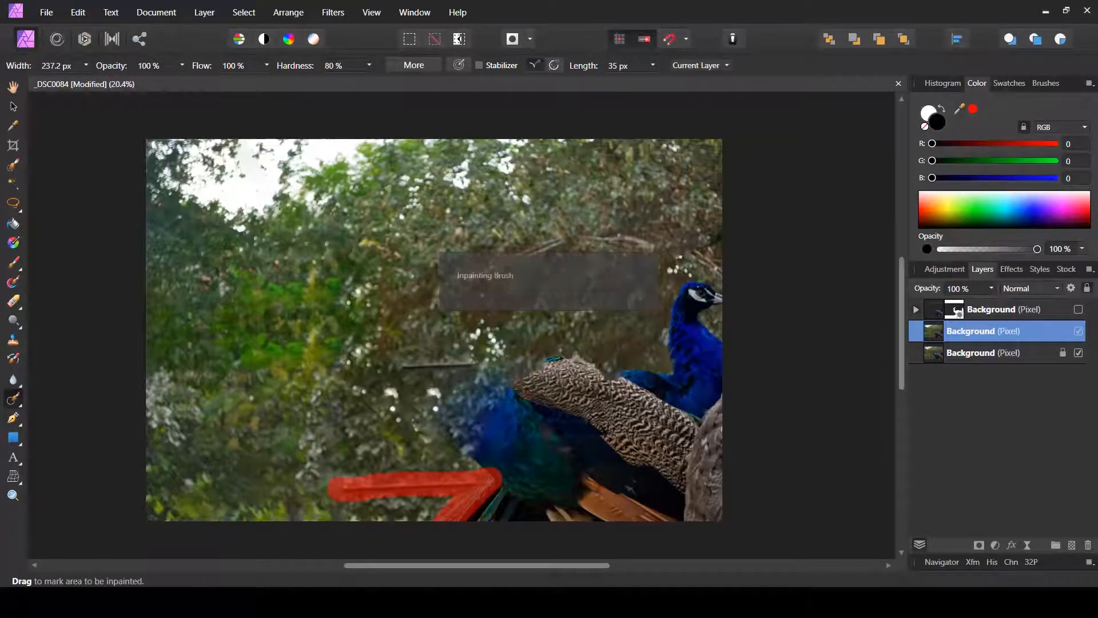
mouse_move(419, 369)
left_mouse_down()
mouse_move(396, 366)
mouse_move(513, 360)
mouse_move(473, 387)
mouse_move(453, 434)
mouse_move(539, 383)
mouse_move(478, 460)
mouse_move(462, 508)
mouse_move(441, 511)
mouse_move(501, 489)
mouse_move(512, 514)
left_mouse_up()
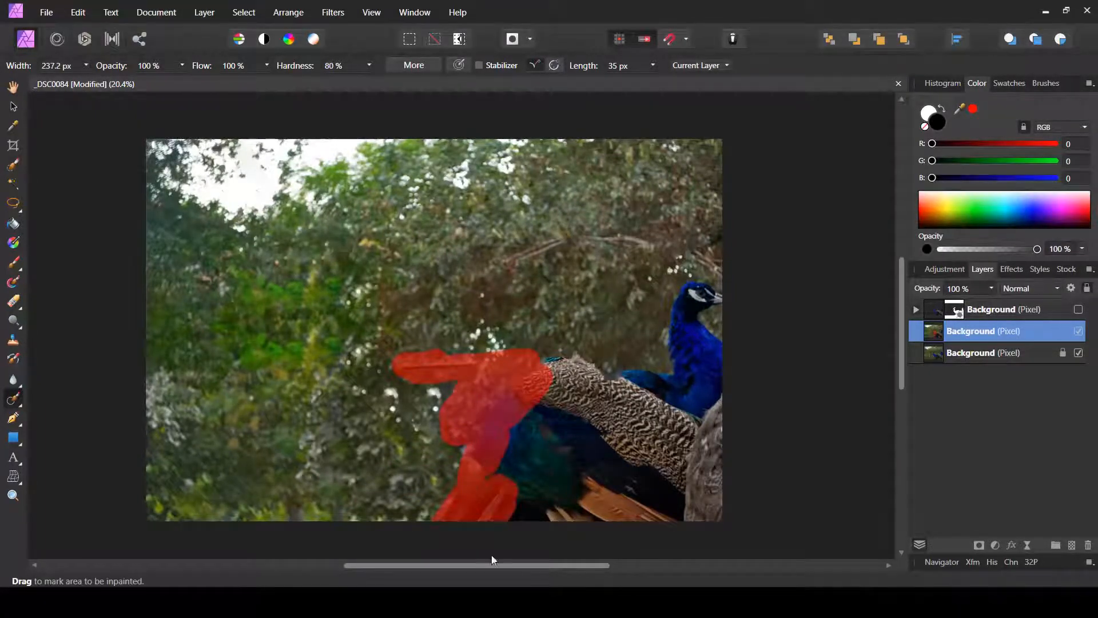
mouse_move(712, 288)
left_mouse_down()
mouse_move(689, 292)
mouse_move(686, 318)
mouse_move(686, 363)
mouse_move(709, 354)
mouse_move(703, 383)
left_mouse_up()
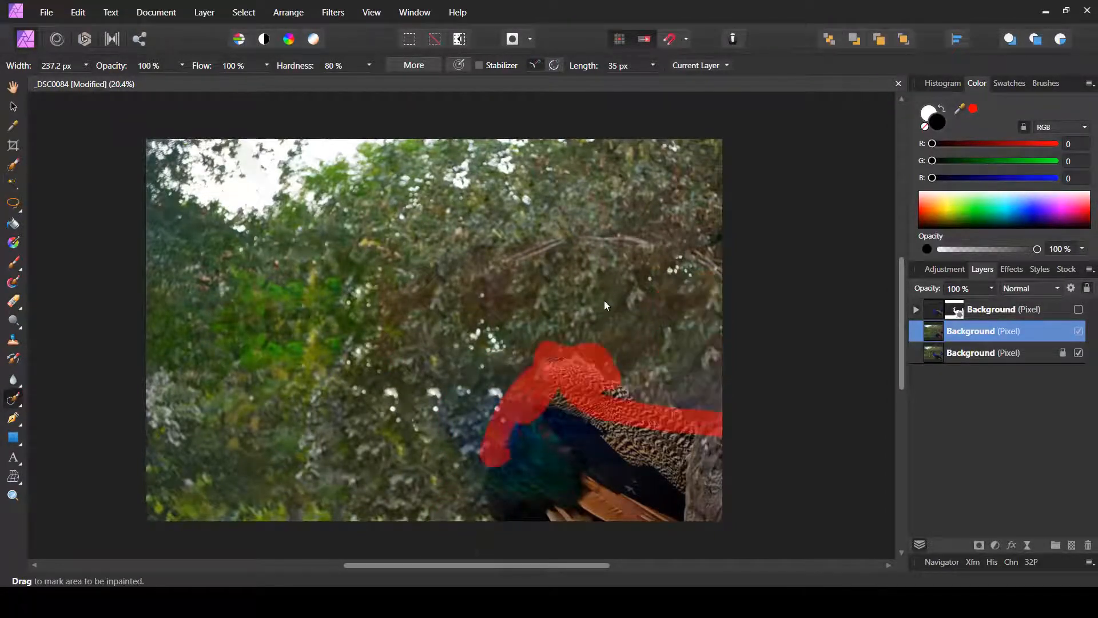
mouse_move(494, 454)
left_mouse_down()
mouse_move(534, 409)
mouse_move(515, 497)
mouse_move(572, 497)
mouse_move(620, 443)
mouse_move(646, 480)
mouse_move(715, 512)
mouse_move(717, 458)
left_mouse_up()
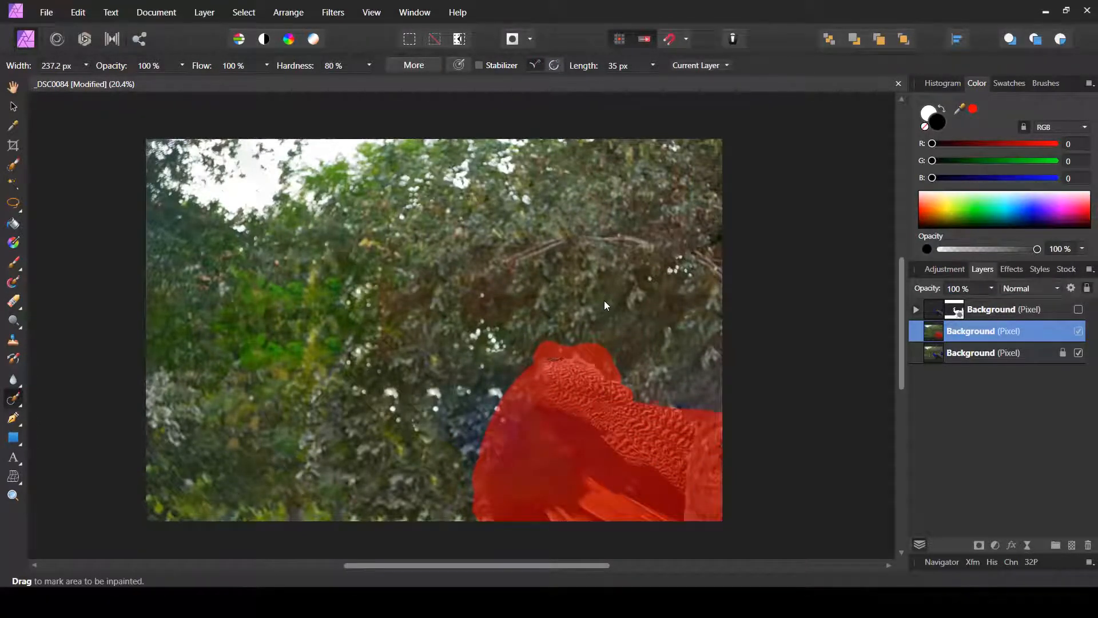
mouse_move(530, 361)
left_mouse_down()
mouse_move(474, 440)
mouse_move(460, 401)
mouse_move(472, 386)
mouse_move(471, 514)
left_mouse_up()
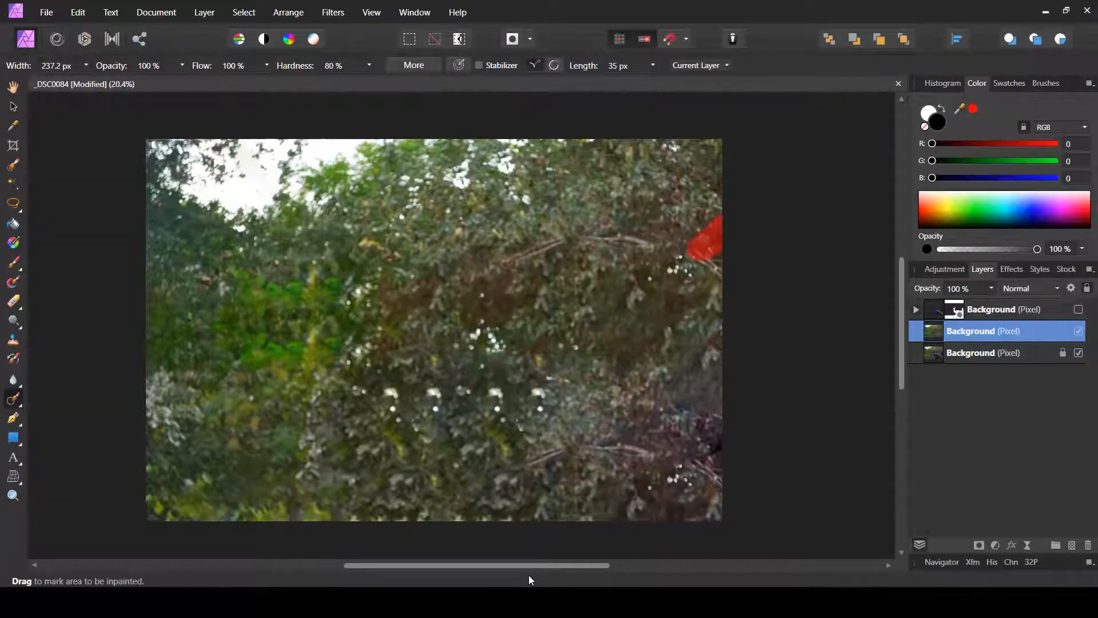
- Inpaint the leftover branches, bright spots and repeated patches in the foliage of the duplicated Background layer
left_click(709, 266)
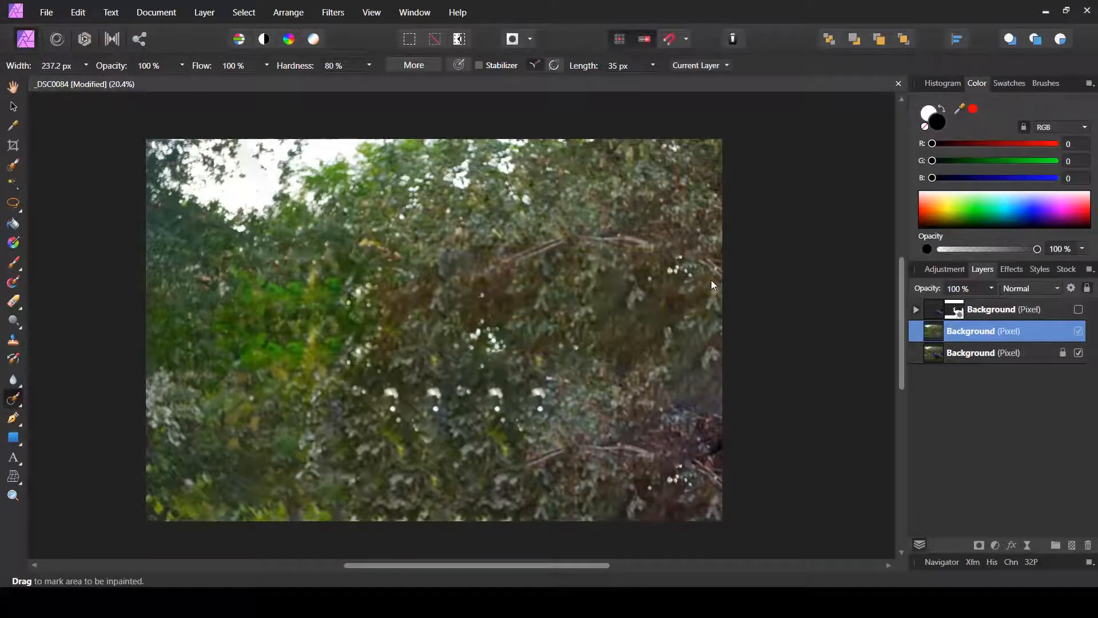
left_click_drag(648, 244, 603, 242)
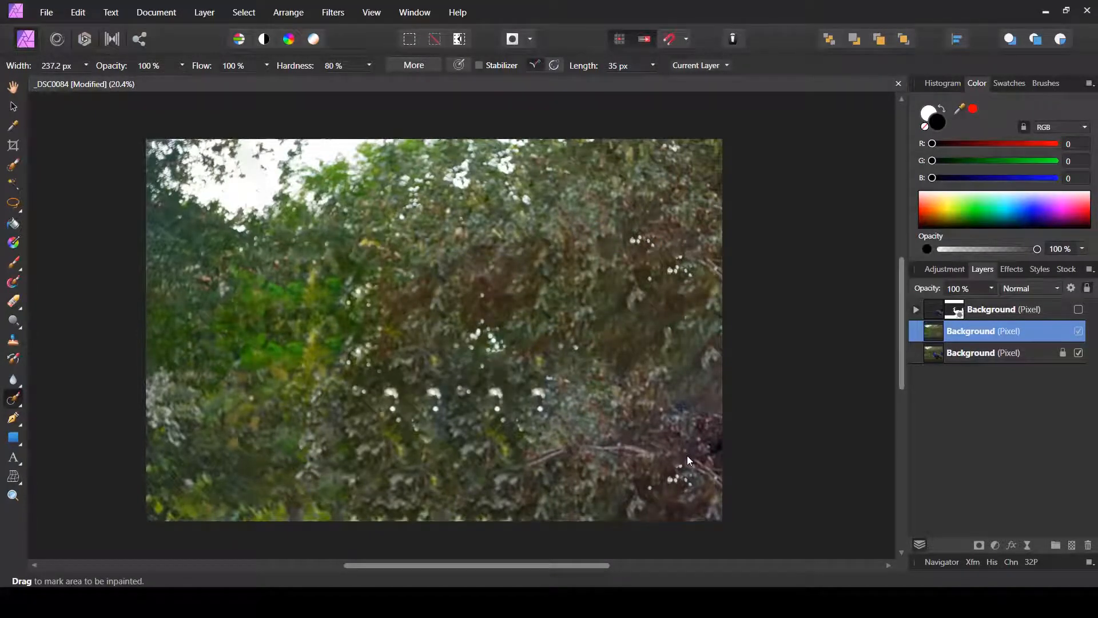
left_click_drag(312, 275, 312, 278)
left_click(319, 335)
left_click_drag(386, 392, 396, 412)
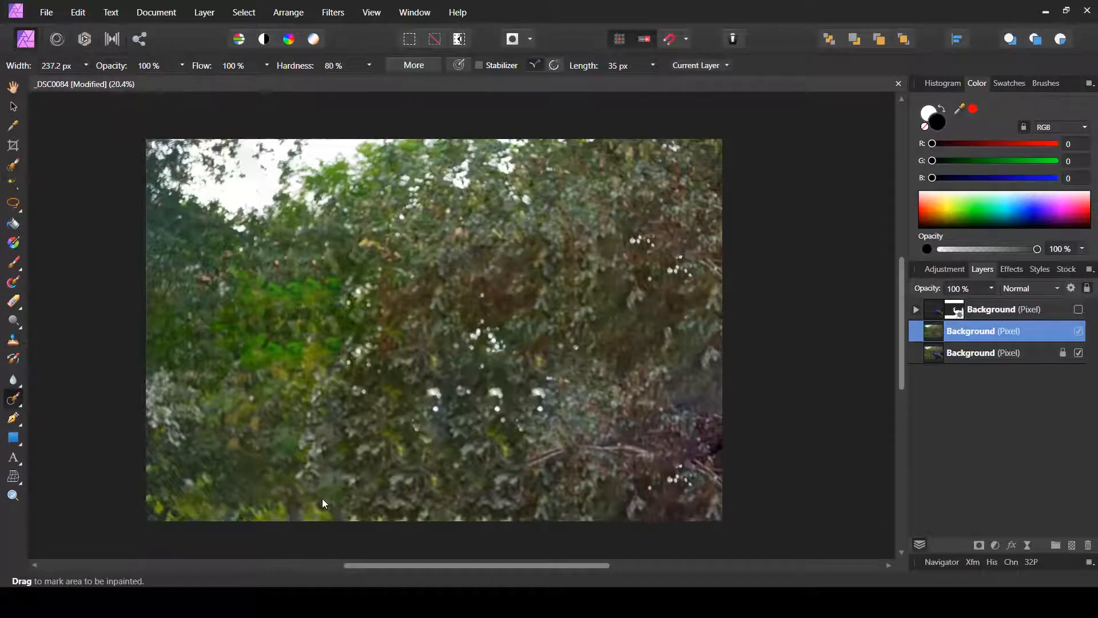
left_click_drag(288, 496, 294, 509)
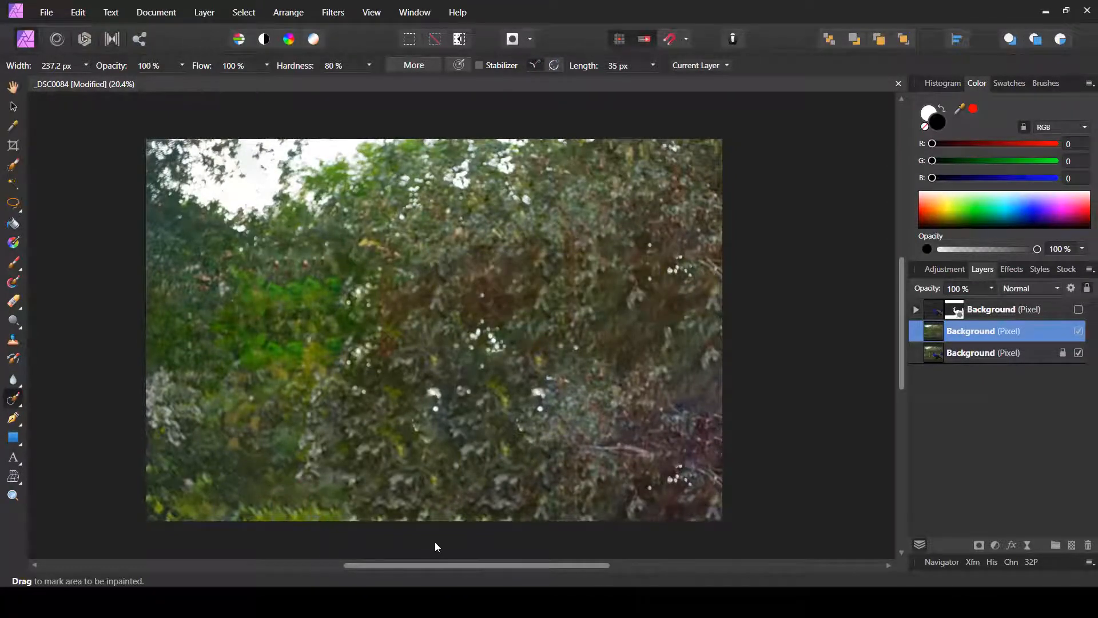
- Show the masked peacock layer again above the inpainted background, keeping the duplicated layer's name as Background
left_click(1078, 310)
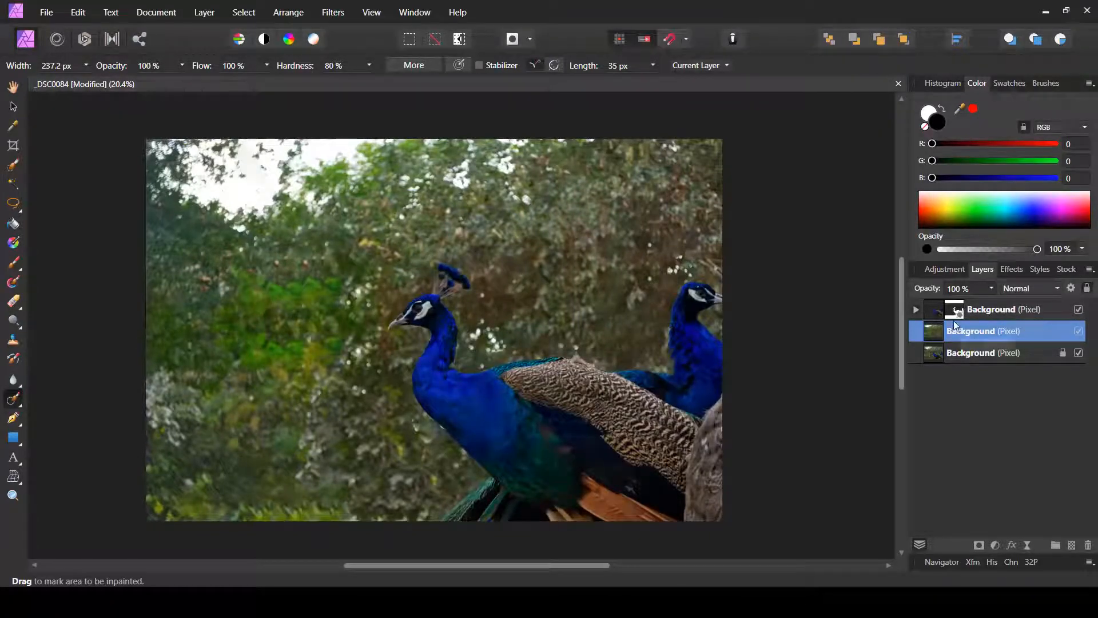
double_click(992, 332)
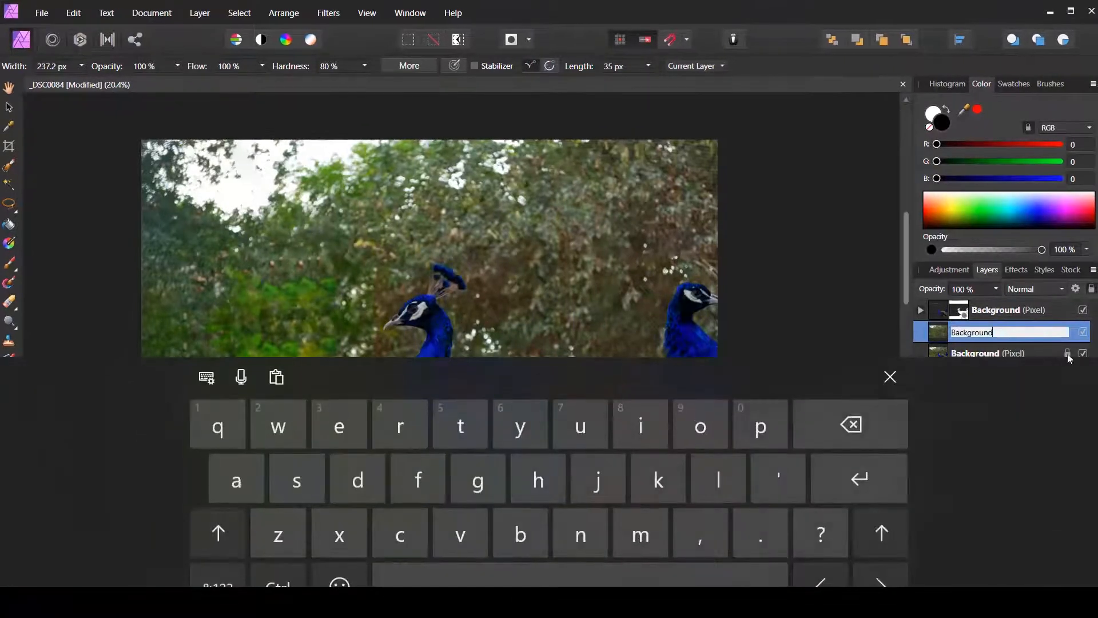
left_click(905, 382)
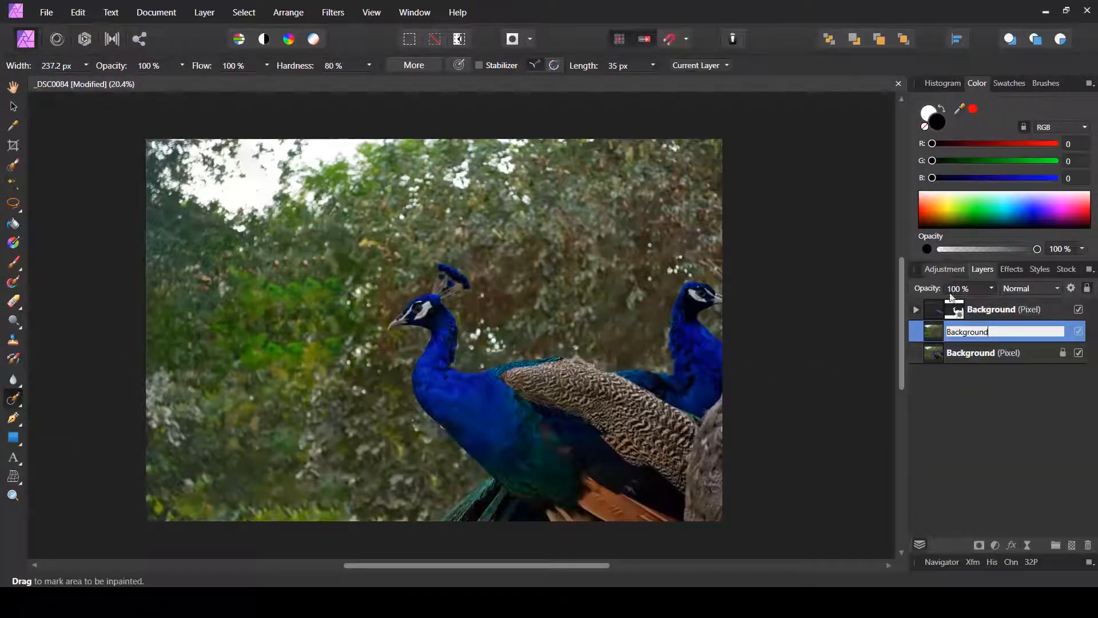
key("Return")
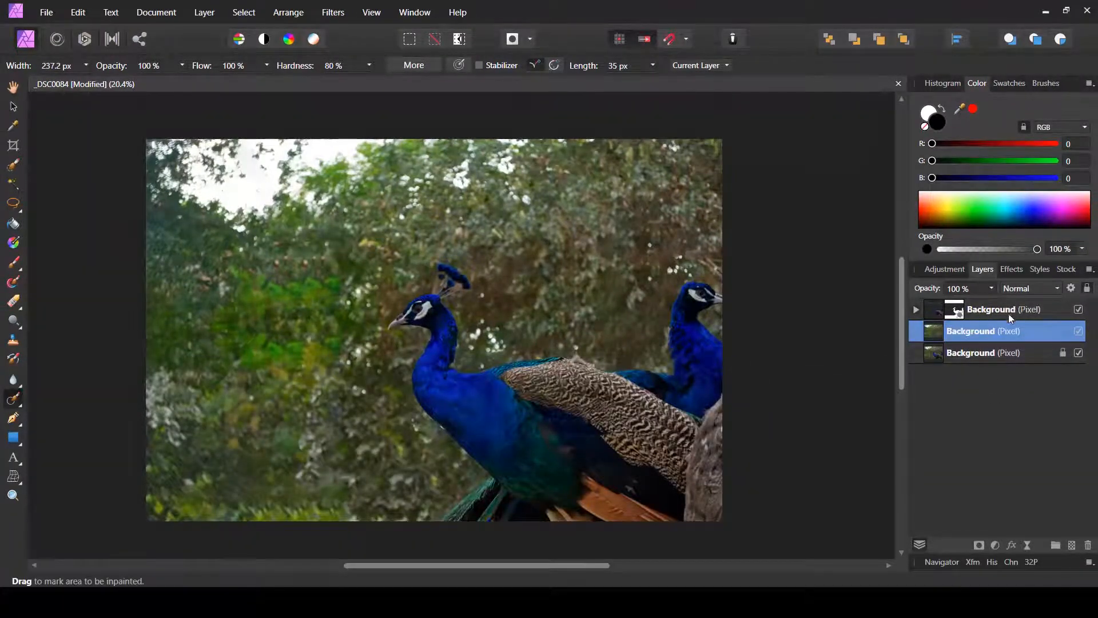
- Examine the inpainted foliage up close near the photo's lower corner and compare it with the whole picture
scroll(173, 472, "up", 5)
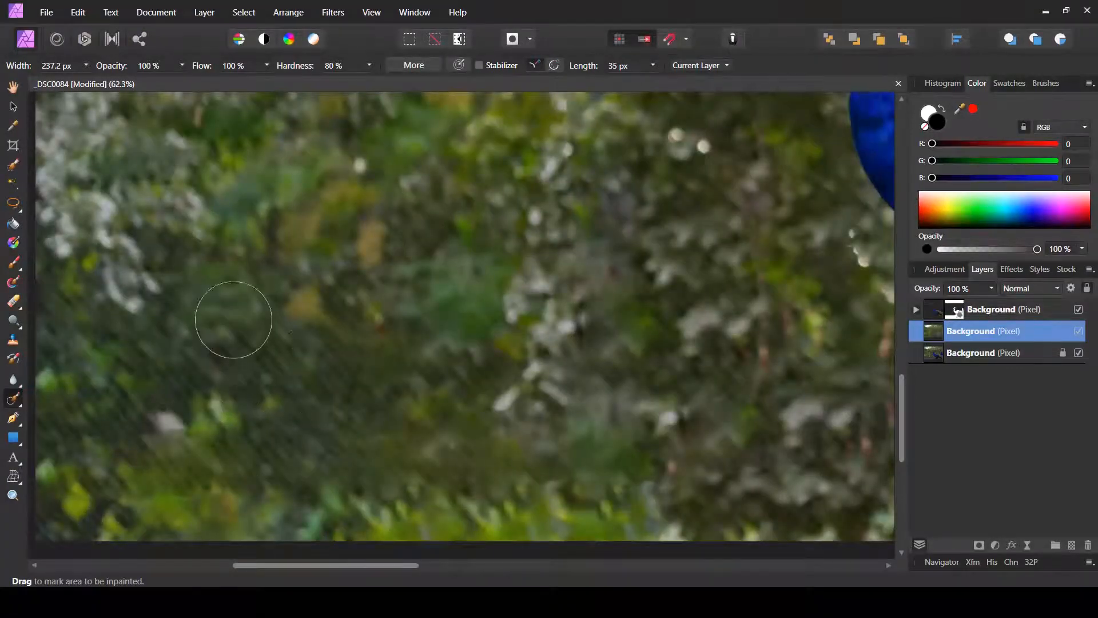
scroll(237, 343, "down", 3)
scroll(235, 355, "up", 1)
scroll(234, 356, "up", 2)
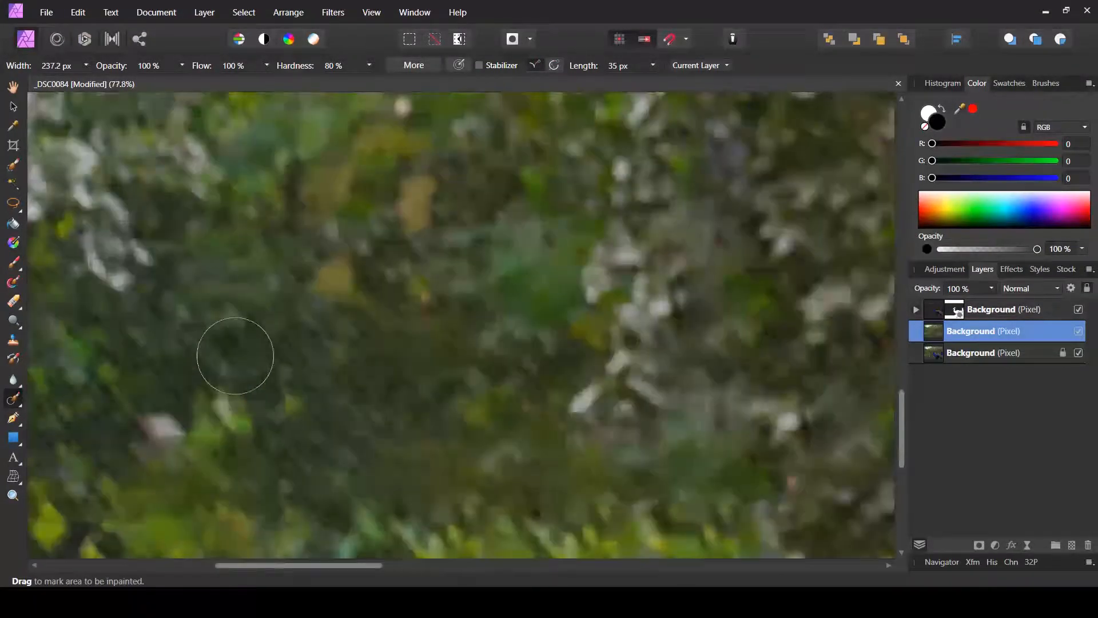
scroll(239, 344, "down", 2)
scroll(239, 344, "down", 3)
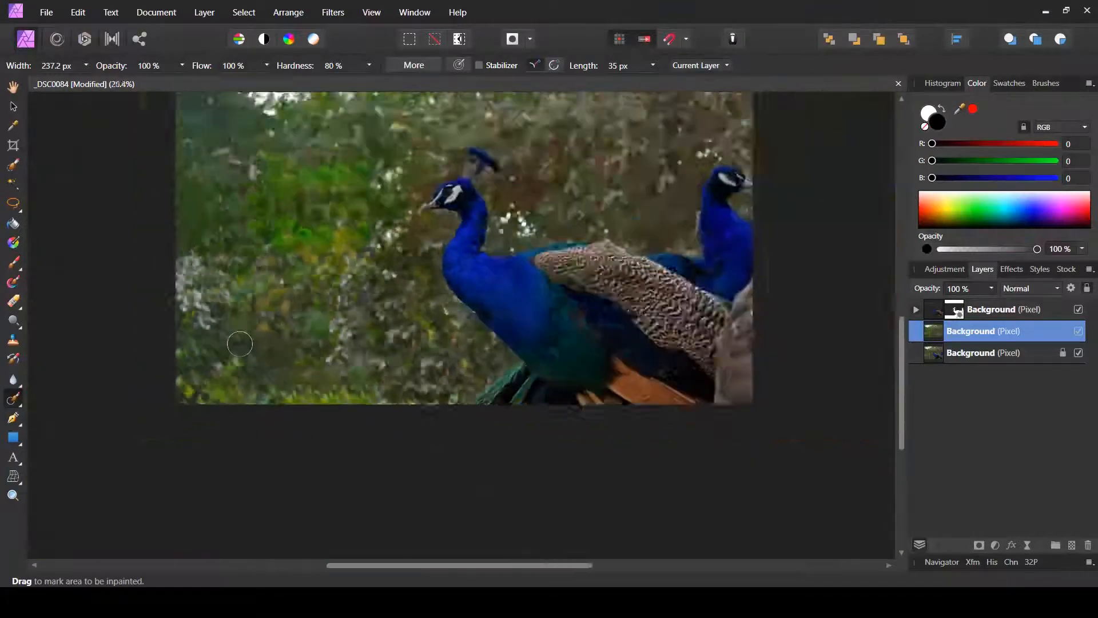
scroll(239, 343, "up", 1)
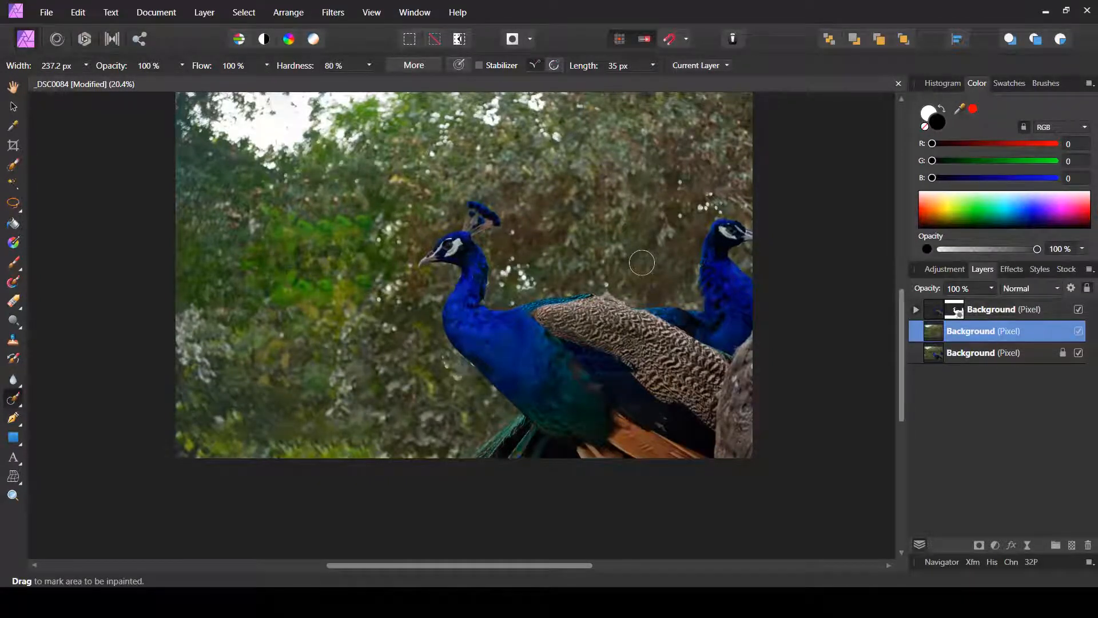
scroll(642, 262, "up", 1)
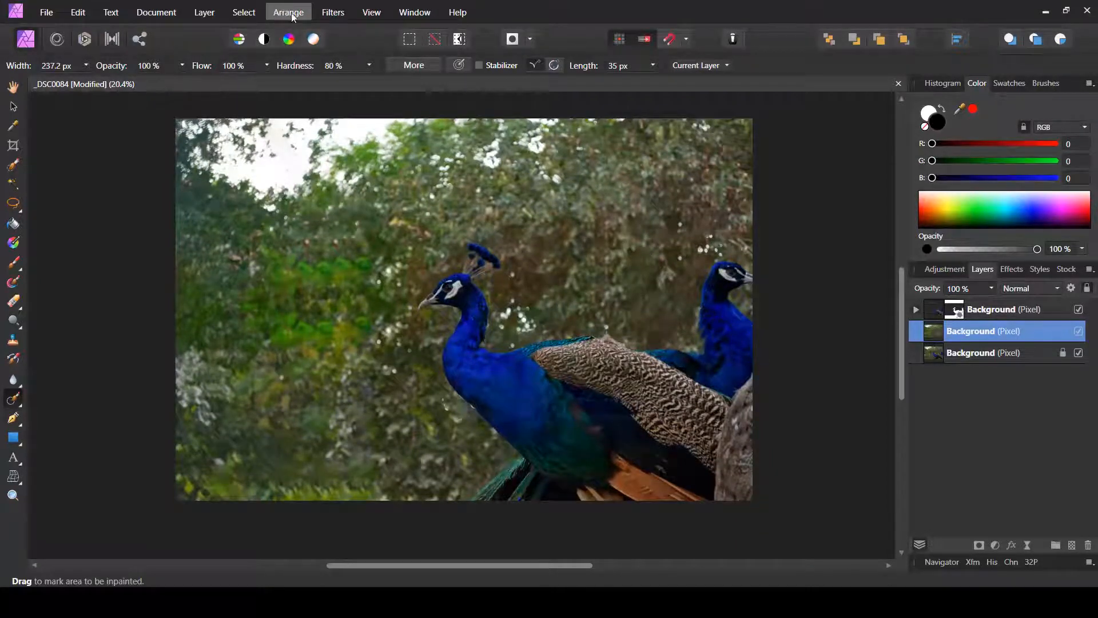
- Apply an elliptical Depth of Field Blur of about 24 px radius to the inpainted Background layer, centred on the front bird's neck
left_click(330, 12)
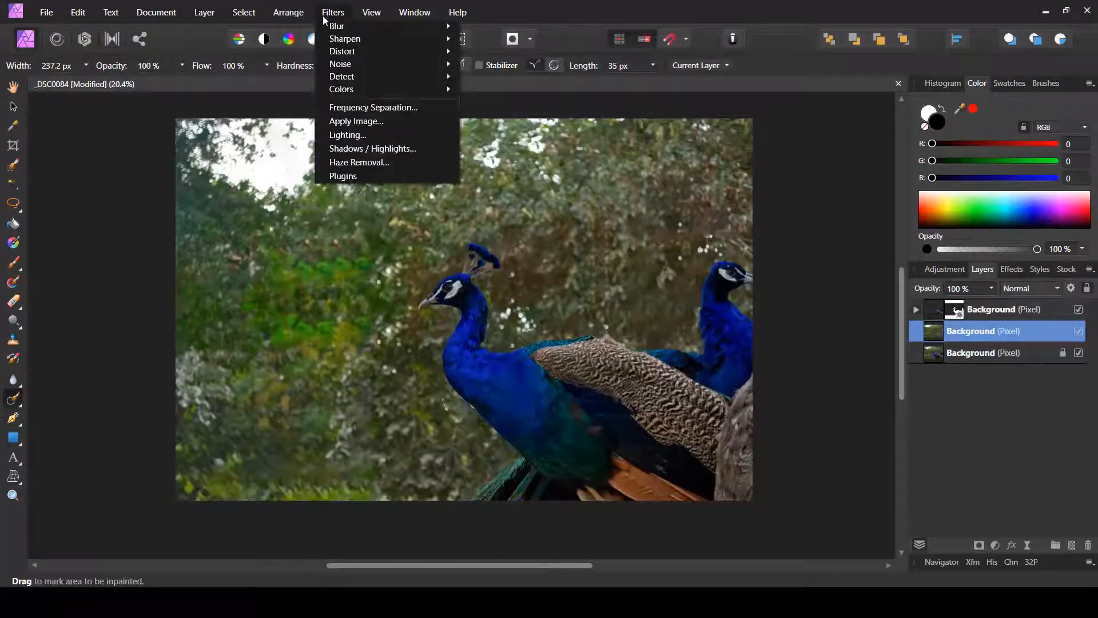
mouse_move(337, 26)
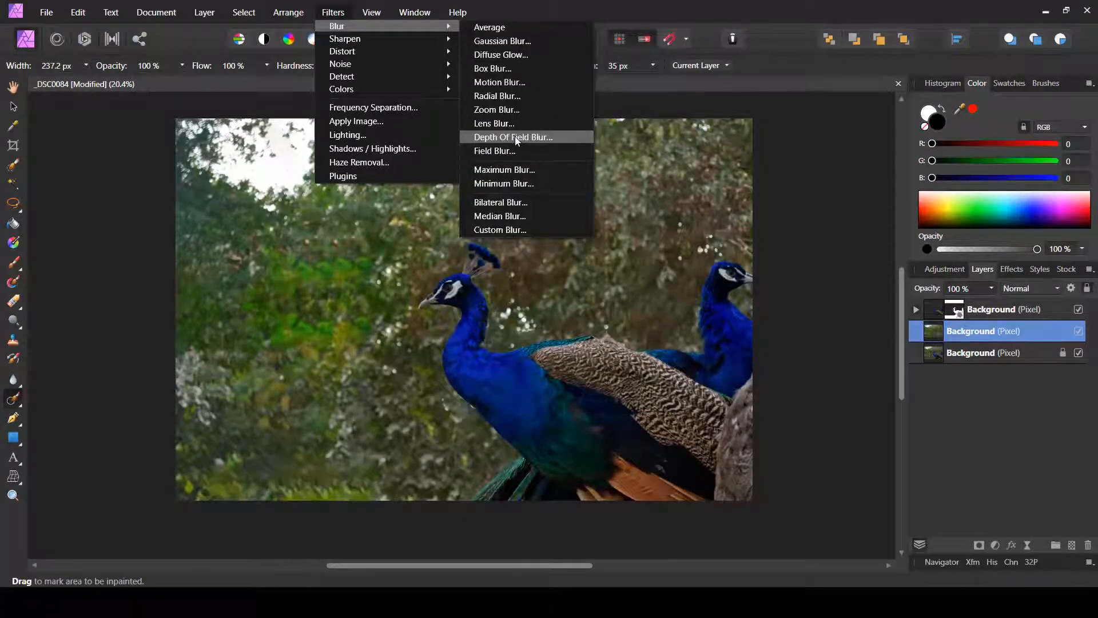
left_click(515, 136)
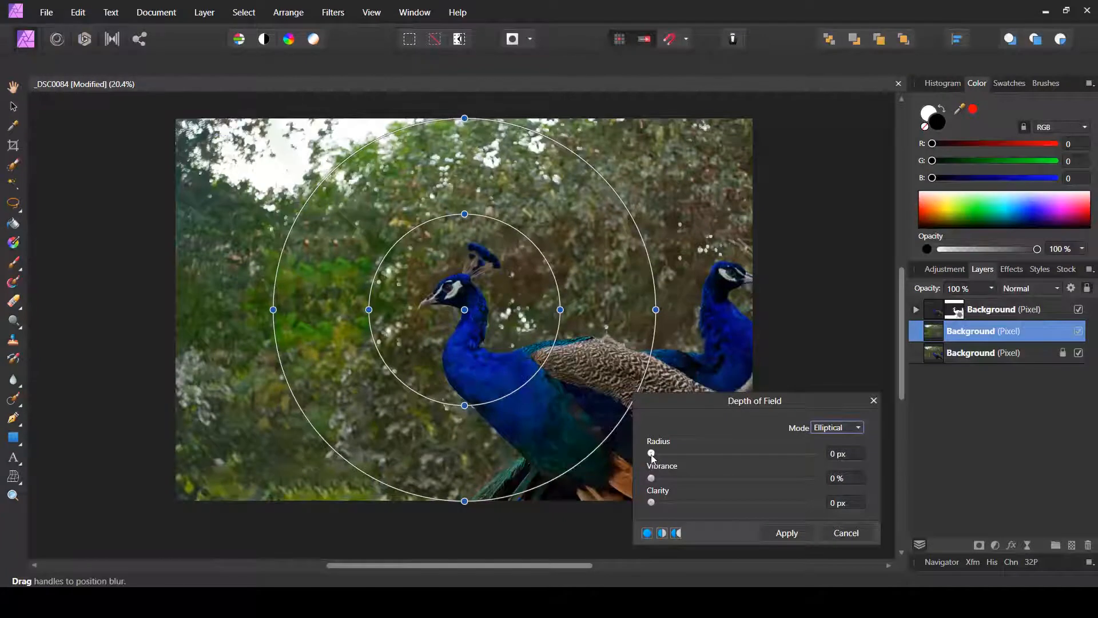
left_click_drag(650, 453, 692, 456)
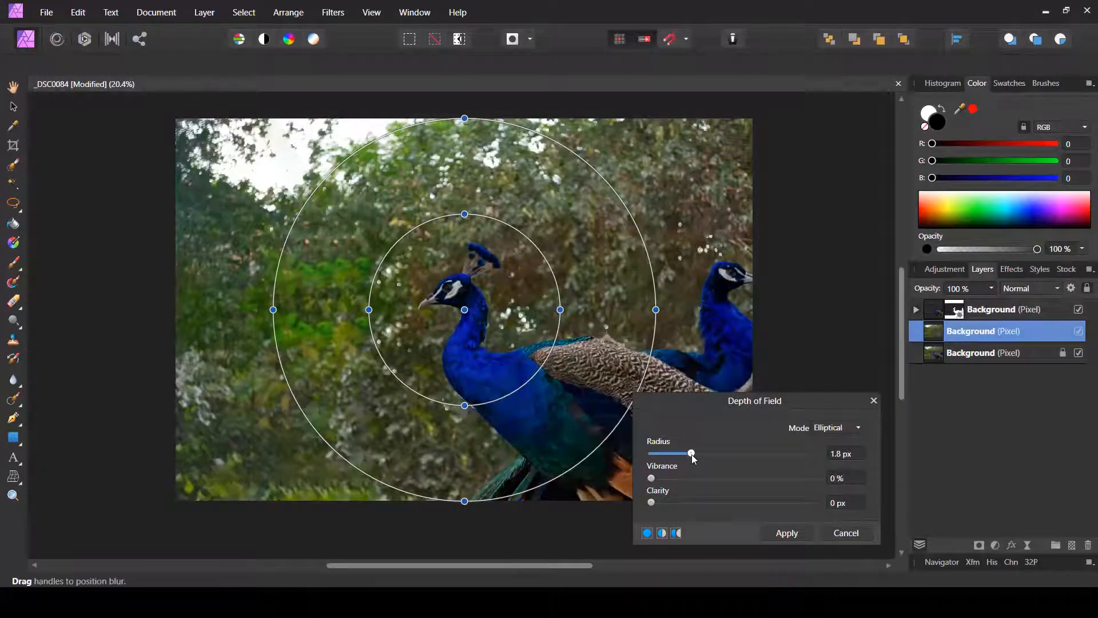
left_click_drag(692, 454, 789, 455)
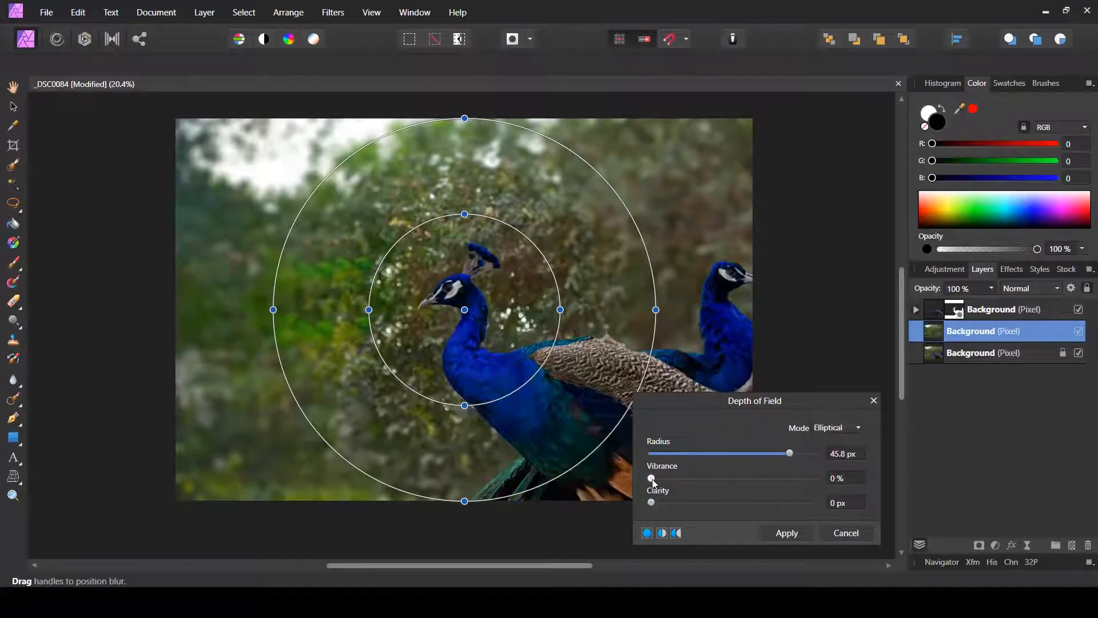
left_click_drag(741, 404, 862, 369)
mouse_move(464, 309)
left_mouse_down()
mouse_move(474, 332)
mouse_move(474, 318)
left_mouse_up()
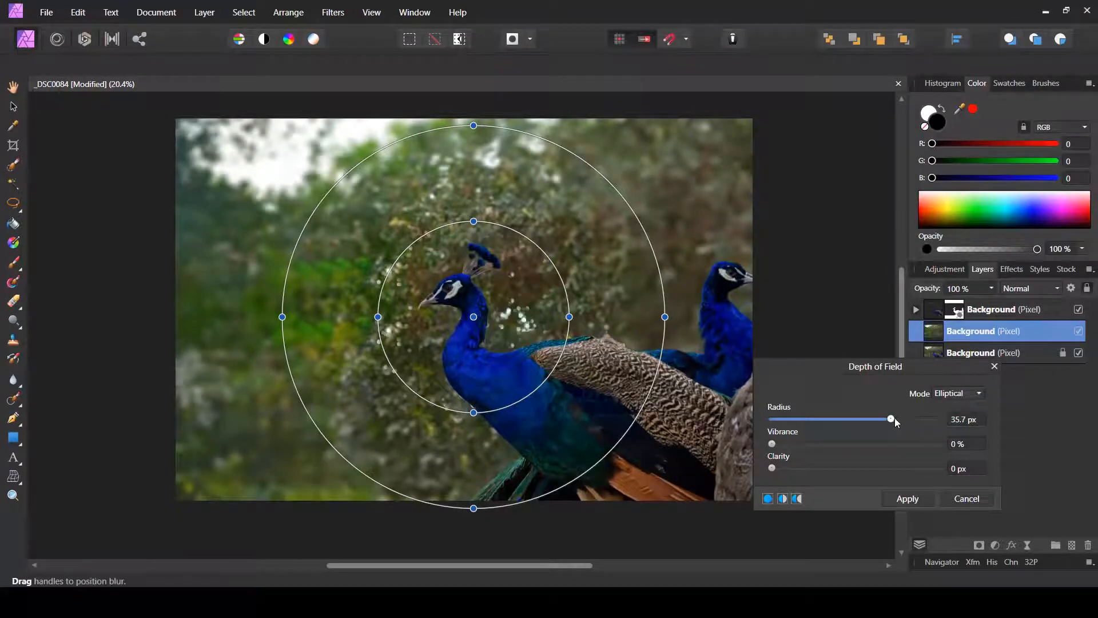
left_click_drag(892, 420, 865, 419)
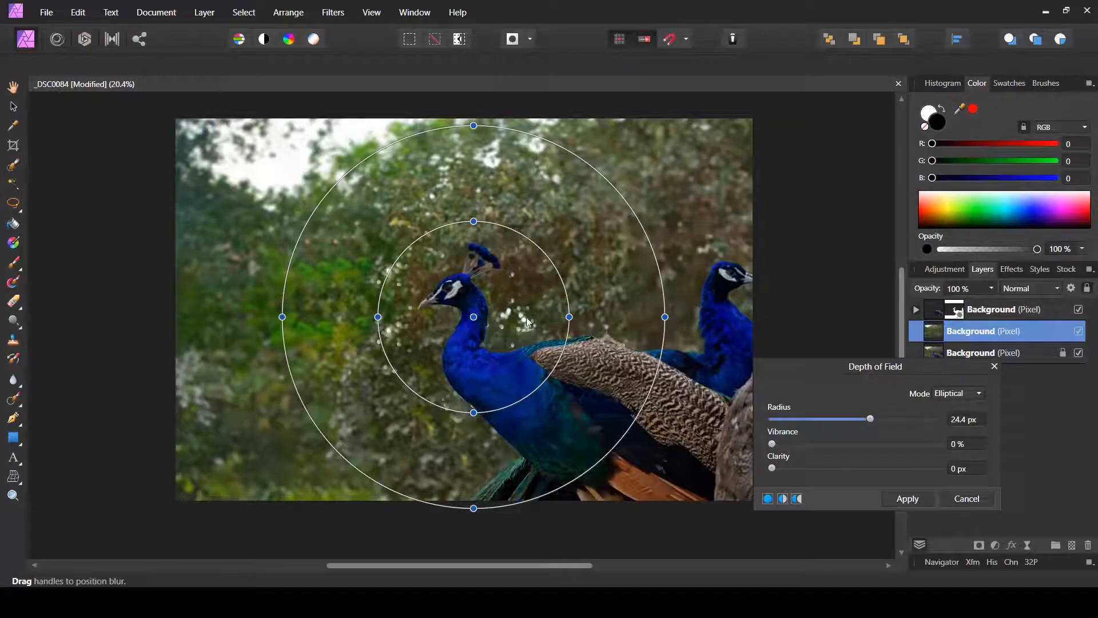
left_click_drag(871, 419, 867, 423)
left_click(906, 498)
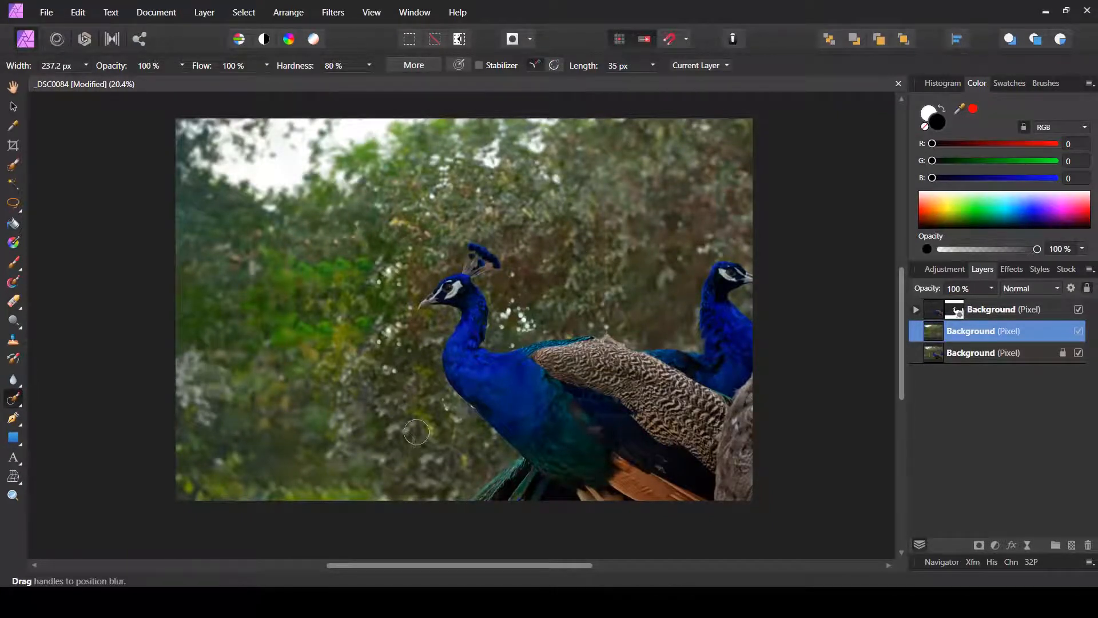
- Check the blurred foliage up close and add a Gaussian Blur with a radius slightly above 7 px to the inpainted Background layer
scroll(417, 502, "up", 4)
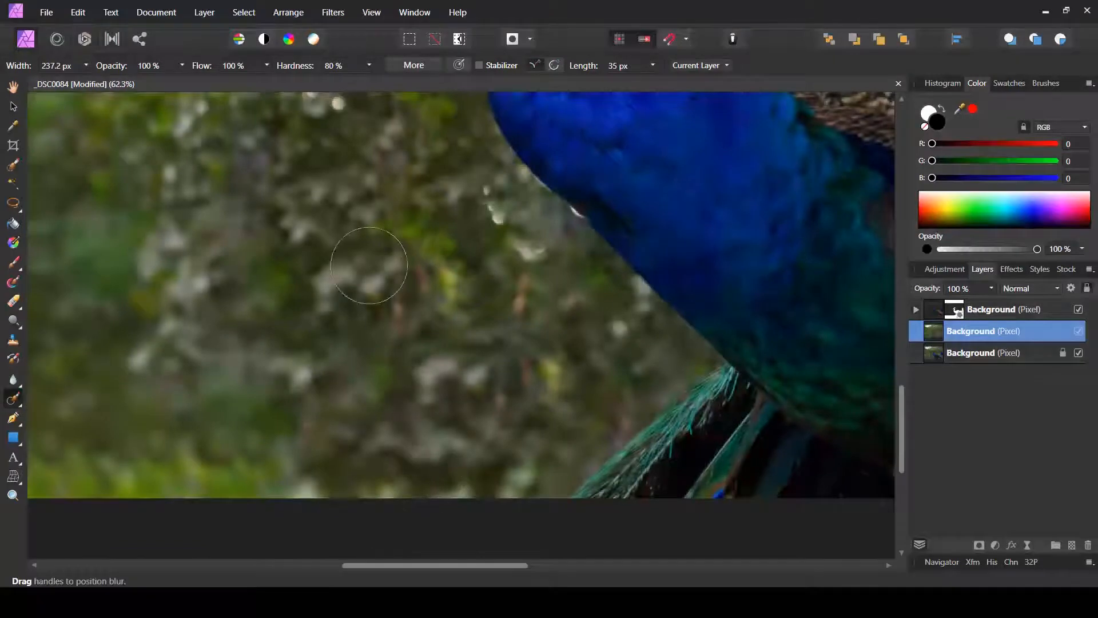
scroll(434, 277, "down", 3)
scroll(503, 382, "down", 2)
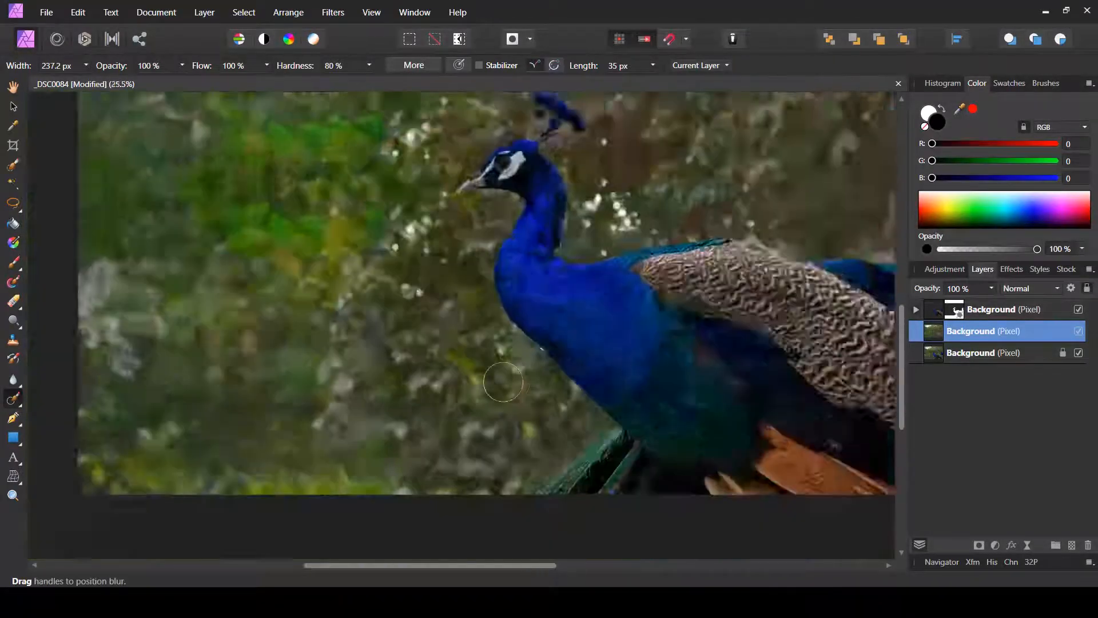
scroll(503, 381, "down", 2)
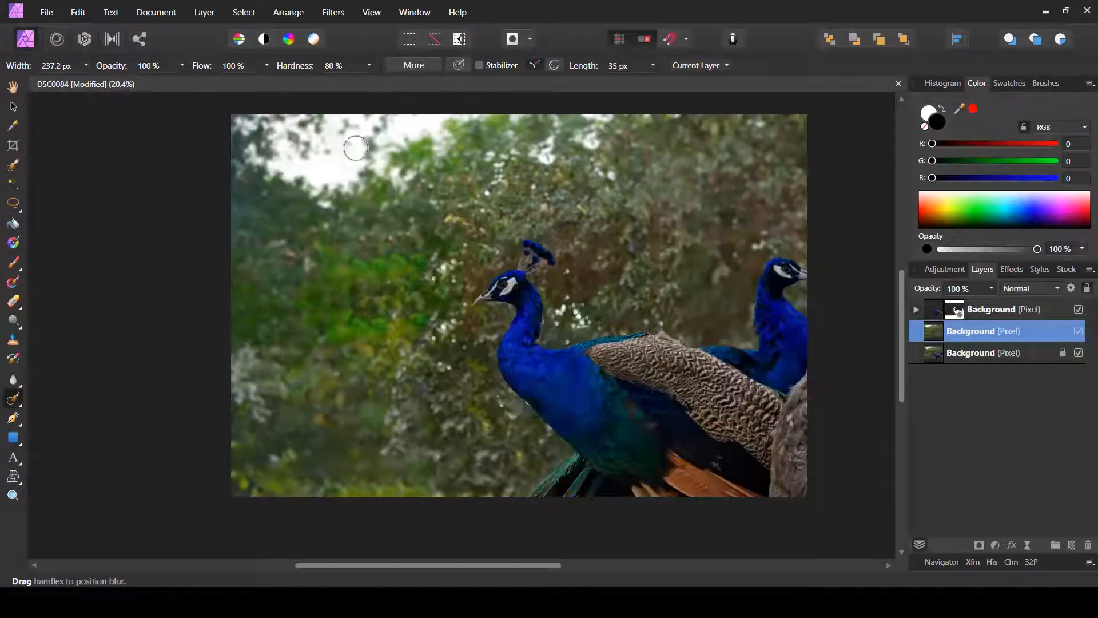
left_click(333, 13)
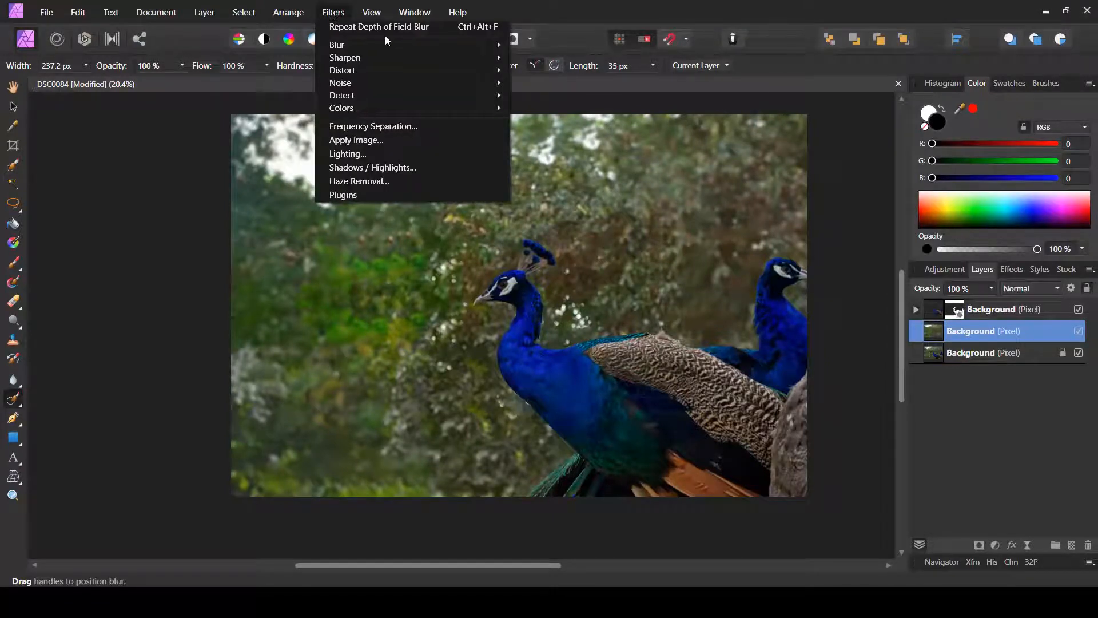
mouse_move(386, 44)
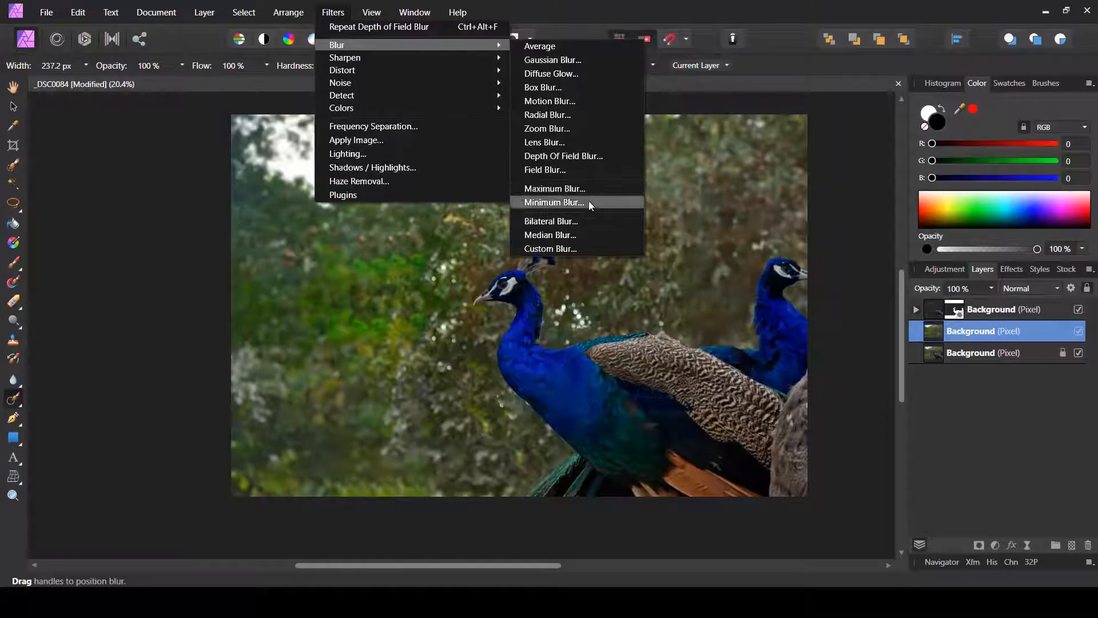
left_click(582, 62)
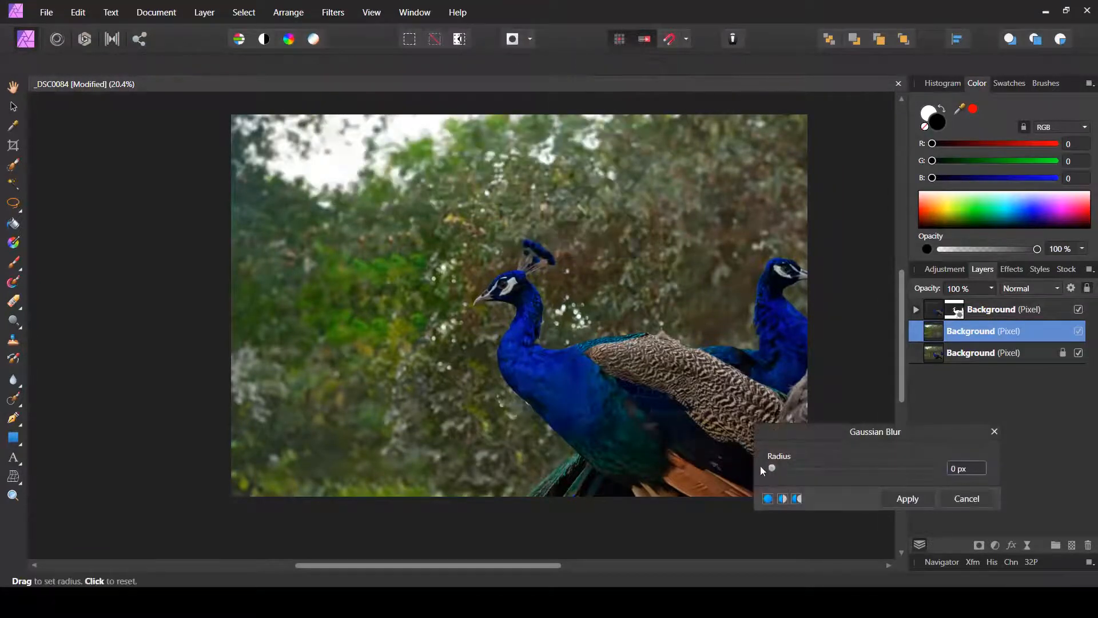
left_click_drag(763, 470, 831, 472)
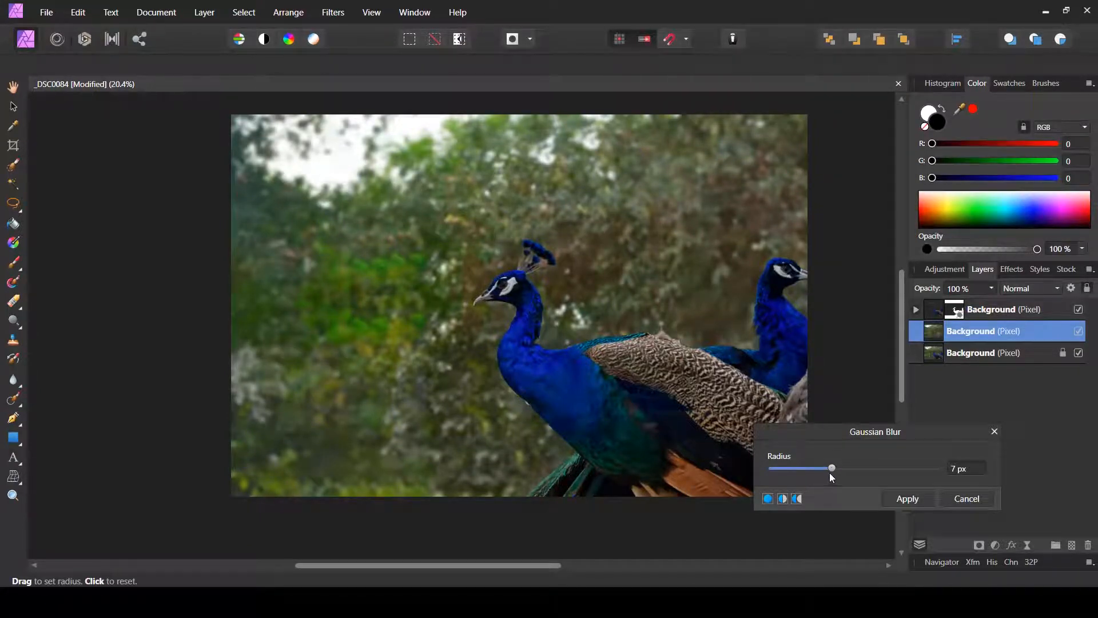
left_click_drag(832, 470, 839, 469)
left_click(903, 500)
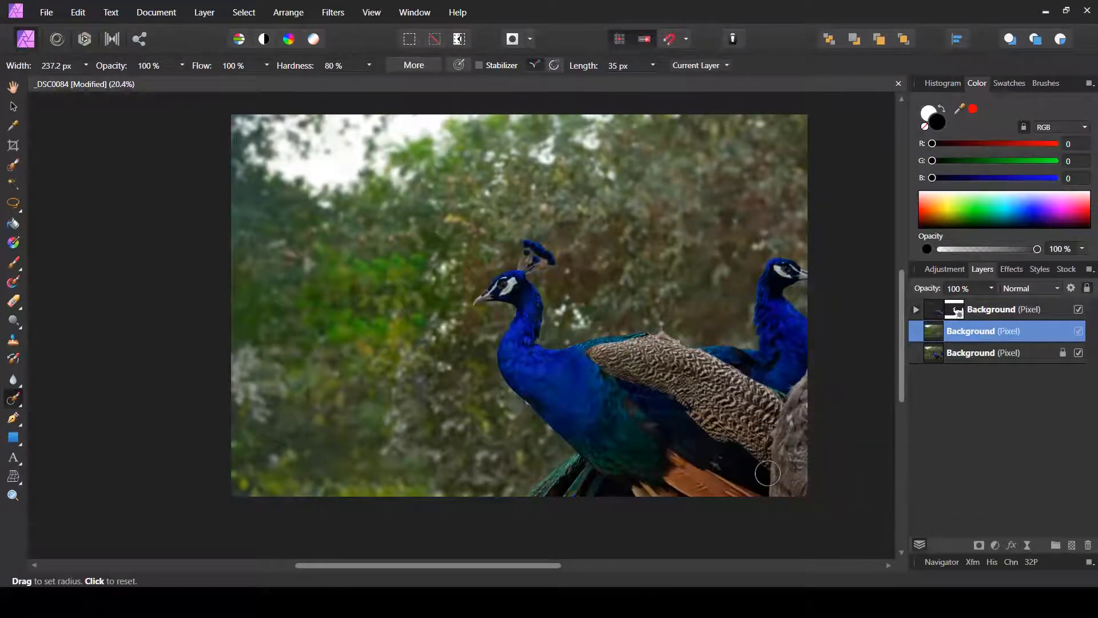
- Check the blurred background with the masked peacock layer hidden, and examine the front bird's outline up close against it
left_click(1077, 310)
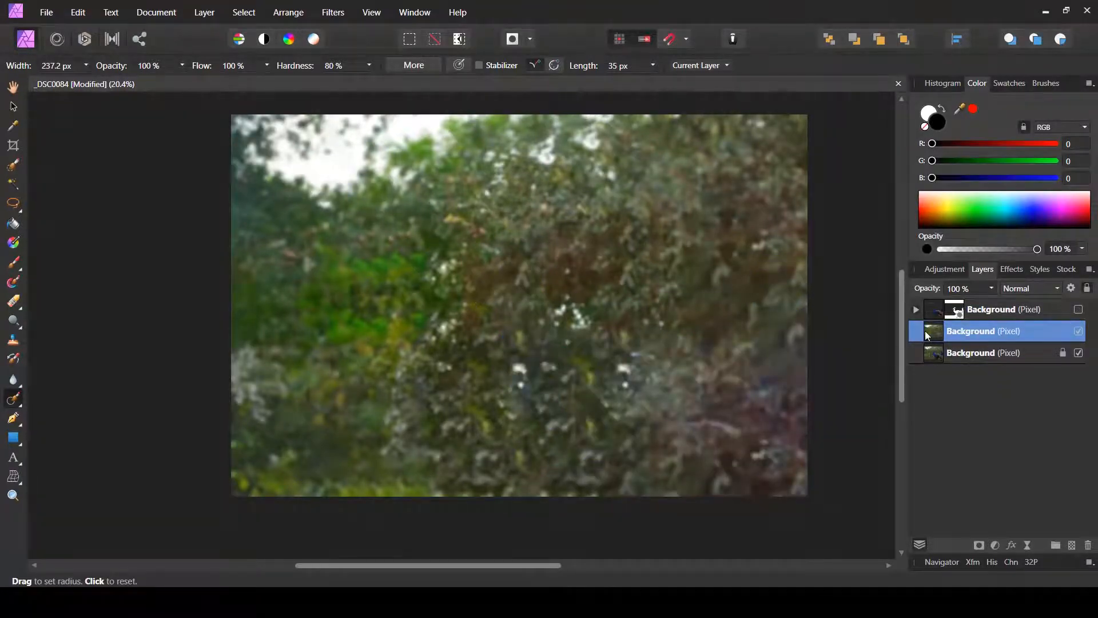
left_click_drag(450, 264, 440, 272)
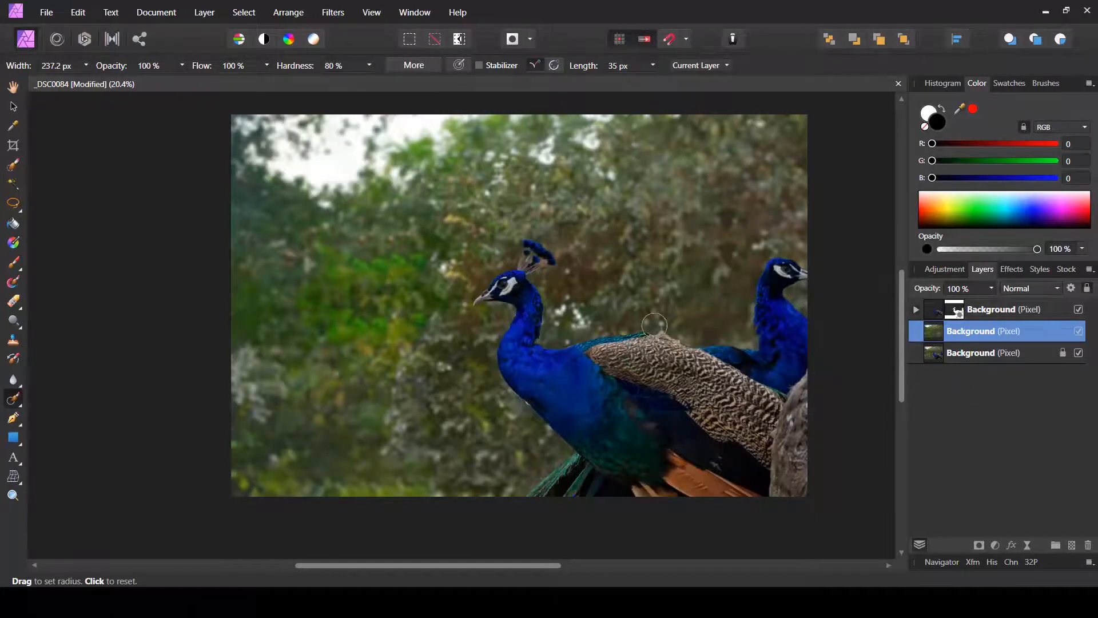
scroll(588, 322, "up", 2)
scroll(588, 321, "up", 1)
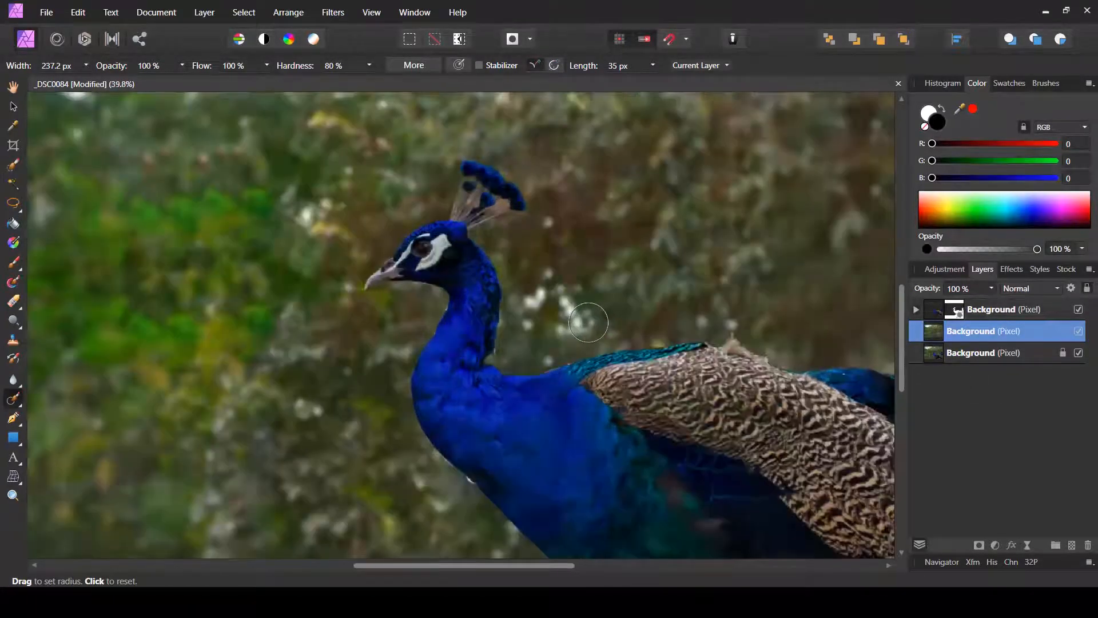
scroll(564, 326, "up", 3)
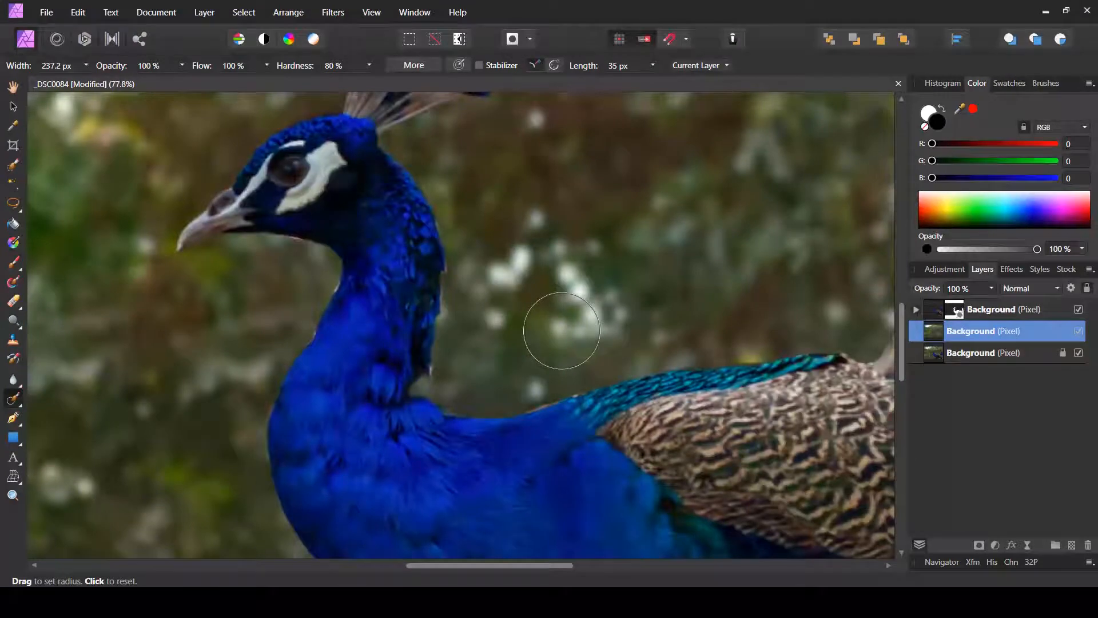
scroll(562, 331, "down", 5)
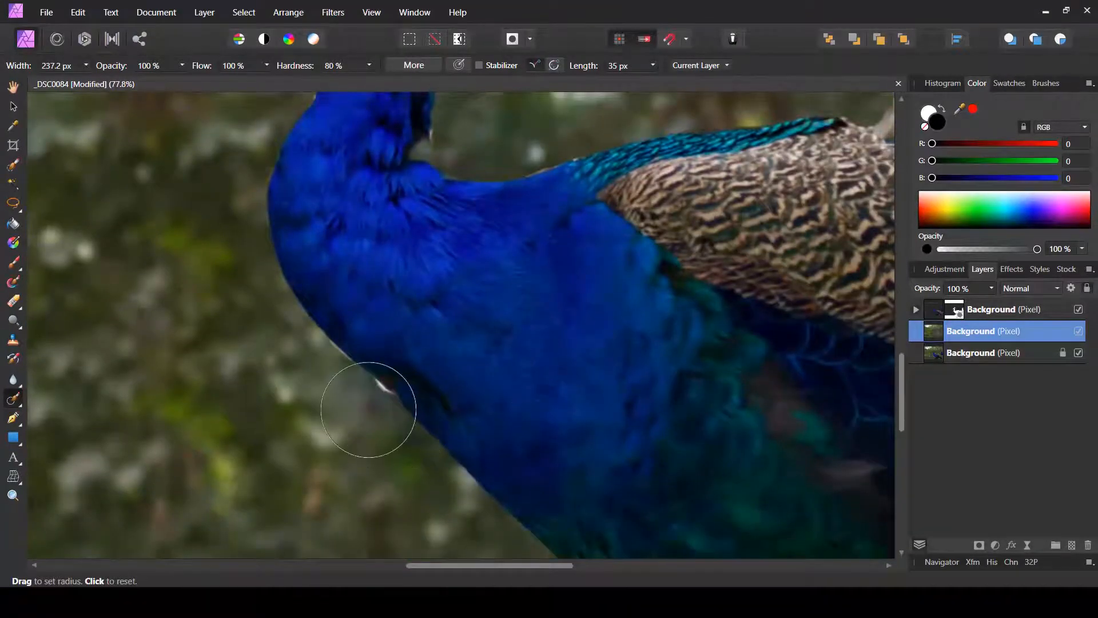
scroll(368, 410, "up", 4)
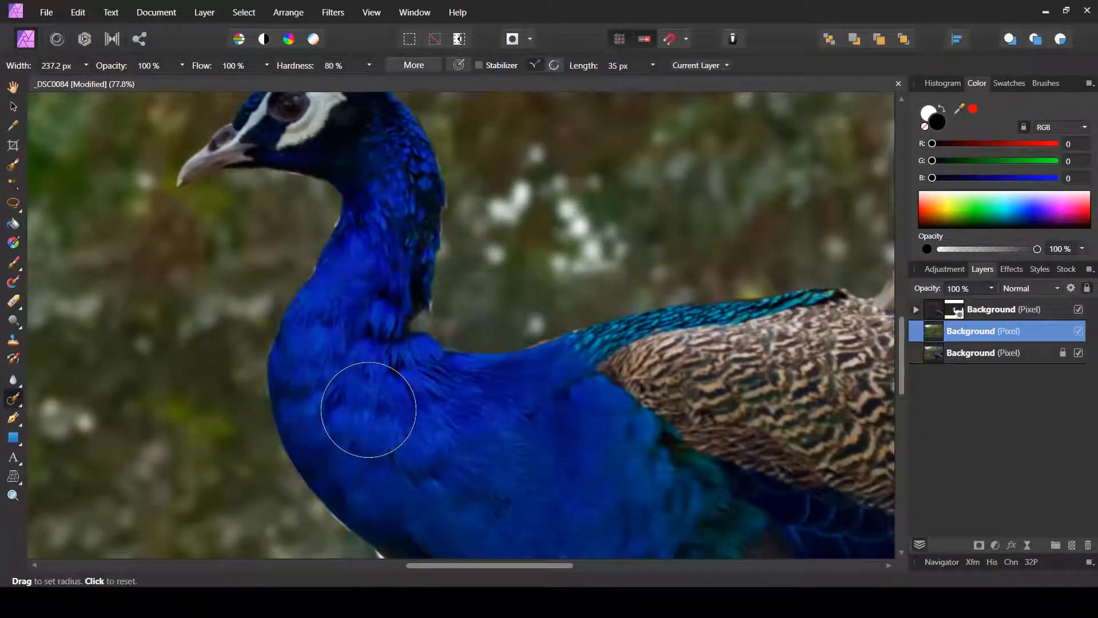
- Select the peacock layer's mask, activate the Paint Brush and inspect the cut-out edges of the front bird
left_click(915, 310)
left_click(958, 336)
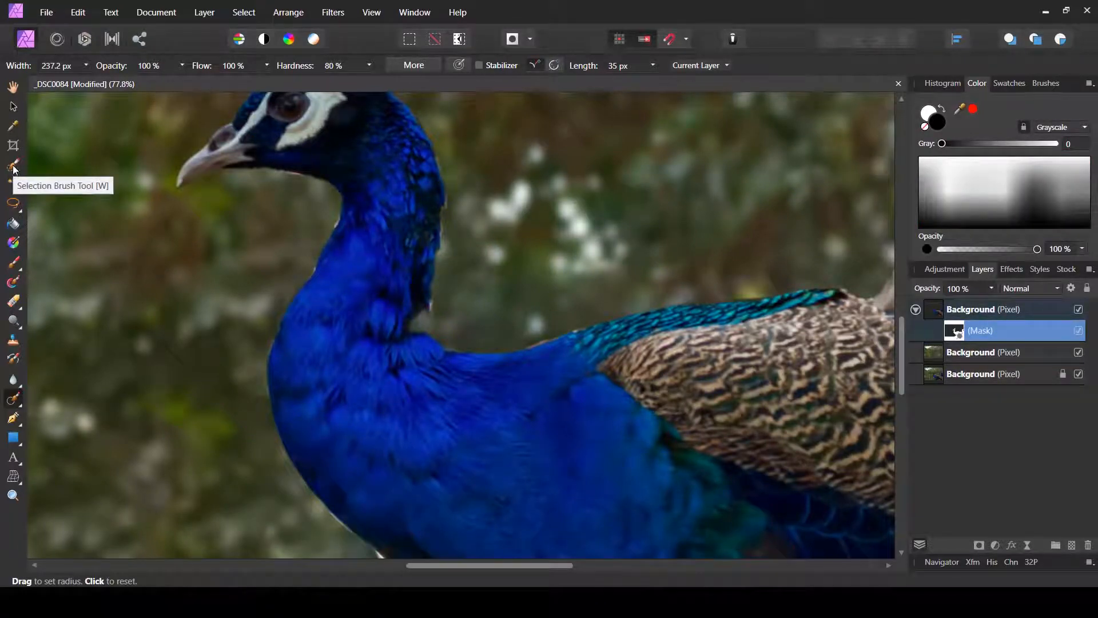
left_click(14, 264)
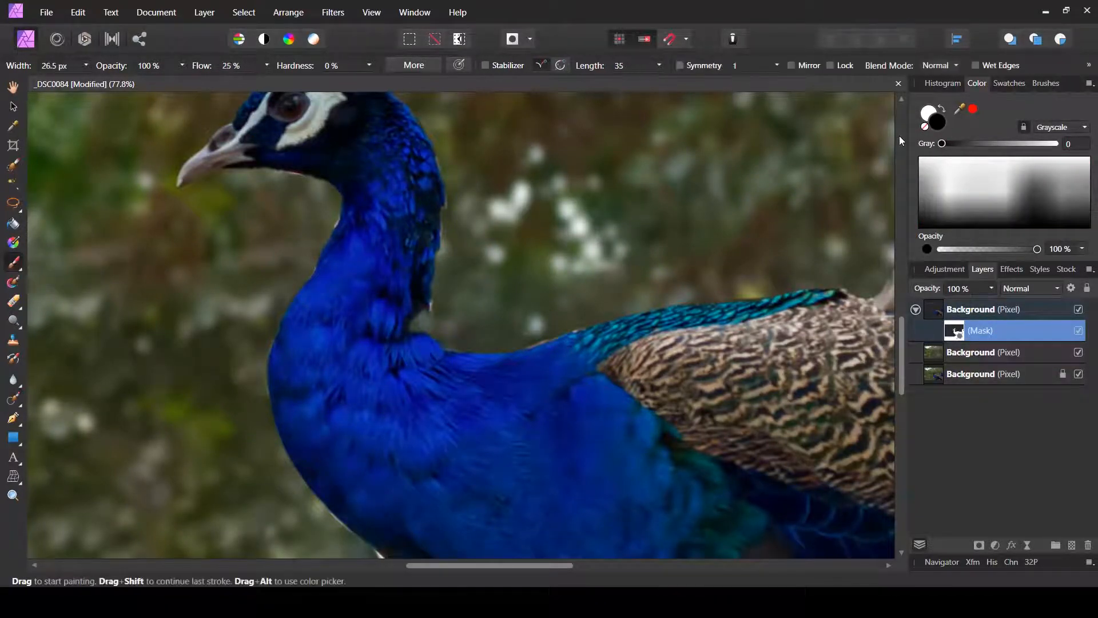
scroll(899, 136, "down", 3)
scroll(898, 136, "up", 6)
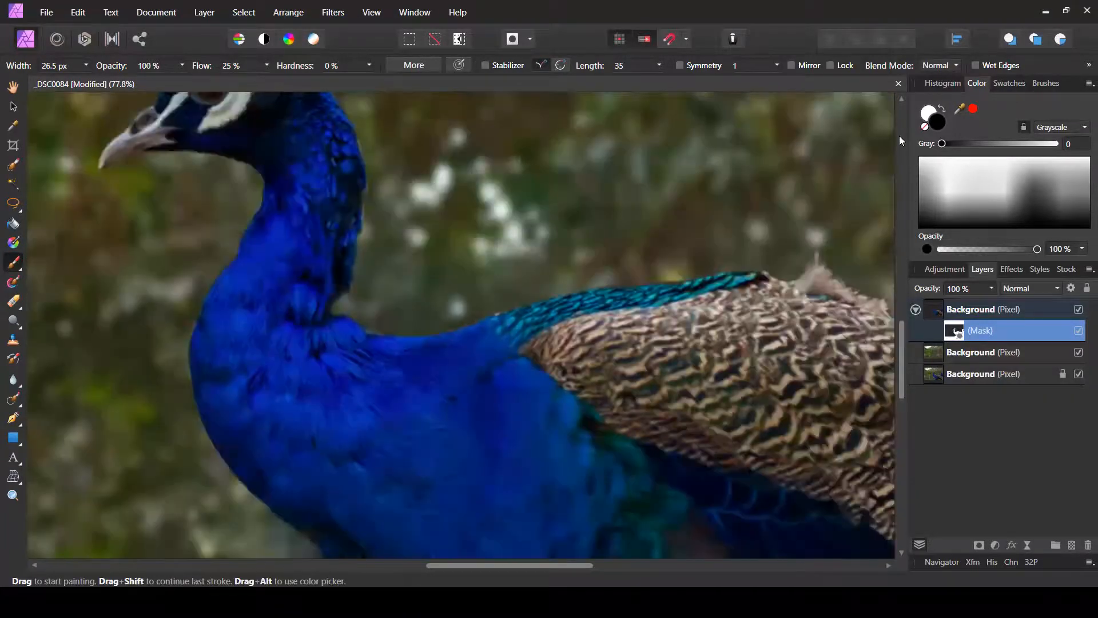
scroll(378, 246, "down", 4)
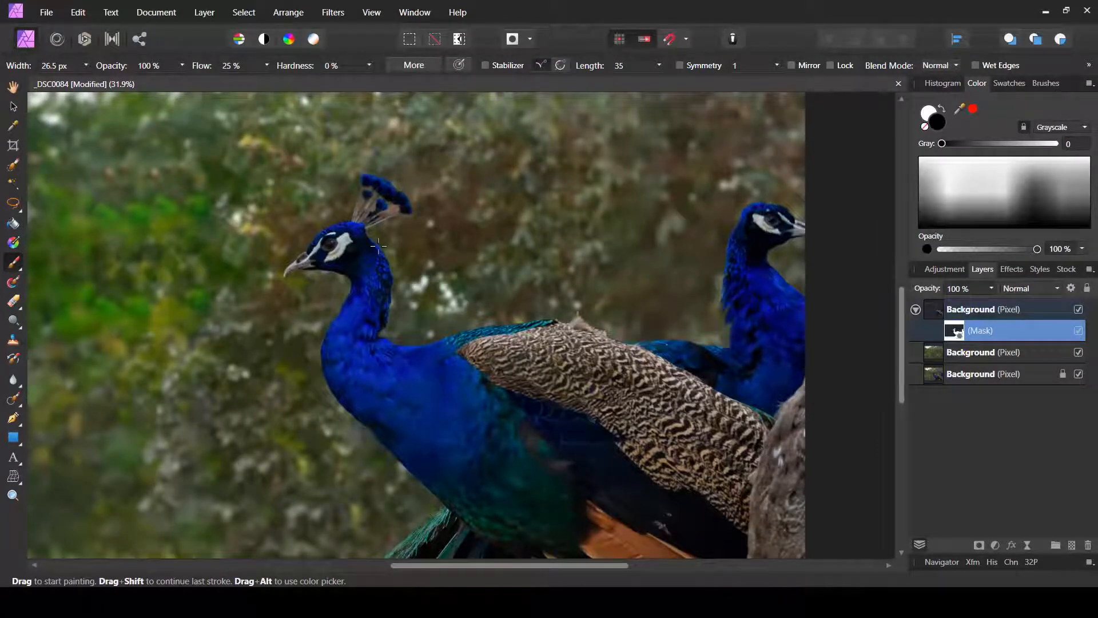
scroll(331, 238, "down", 2)
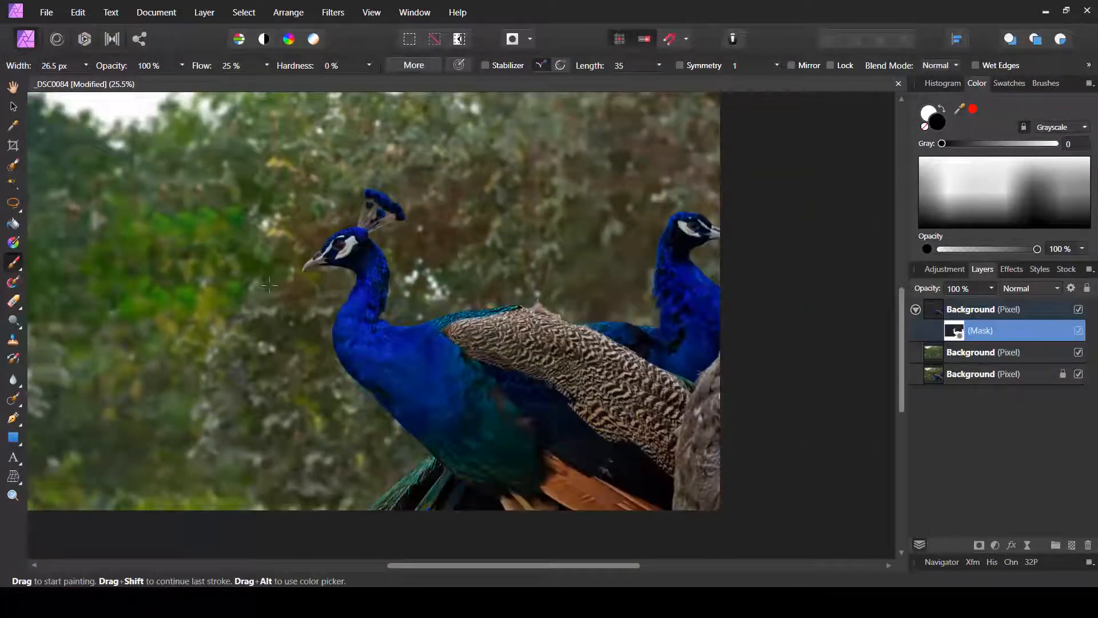
scroll(333, 311, "up", 2)
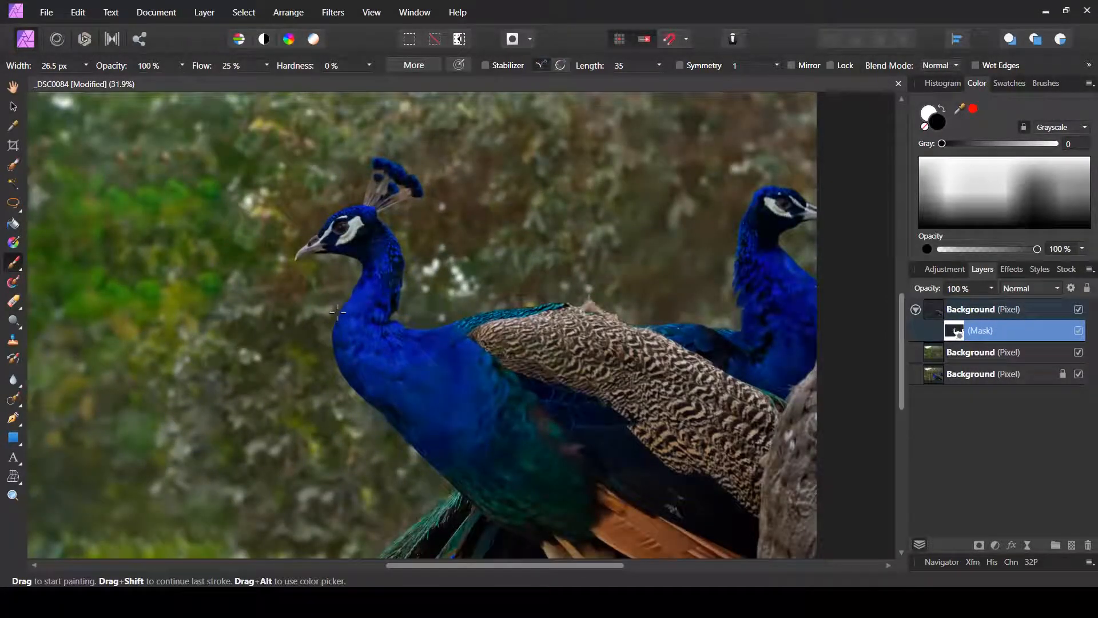
- Rename the masked top layer as Peacock
left_click(980, 312)
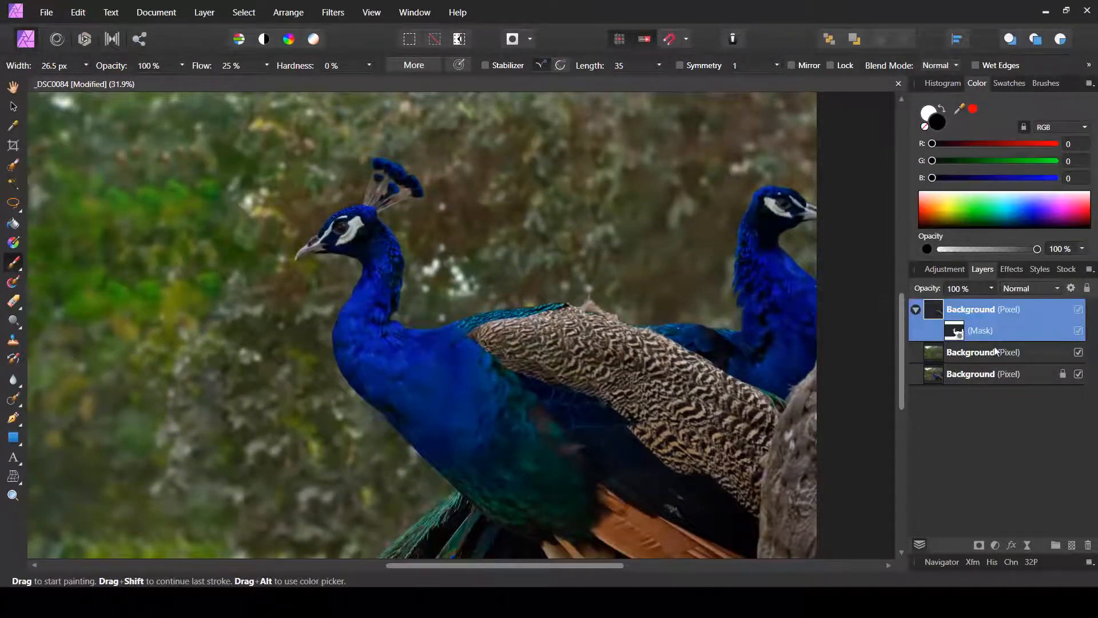
left_click(994, 352)
left_click(1008, 320)
left_click(980, 352)
left_click(1010, 328)
double_click(1013, 310)
left_click(996, 359)
left_click(1052, 305)
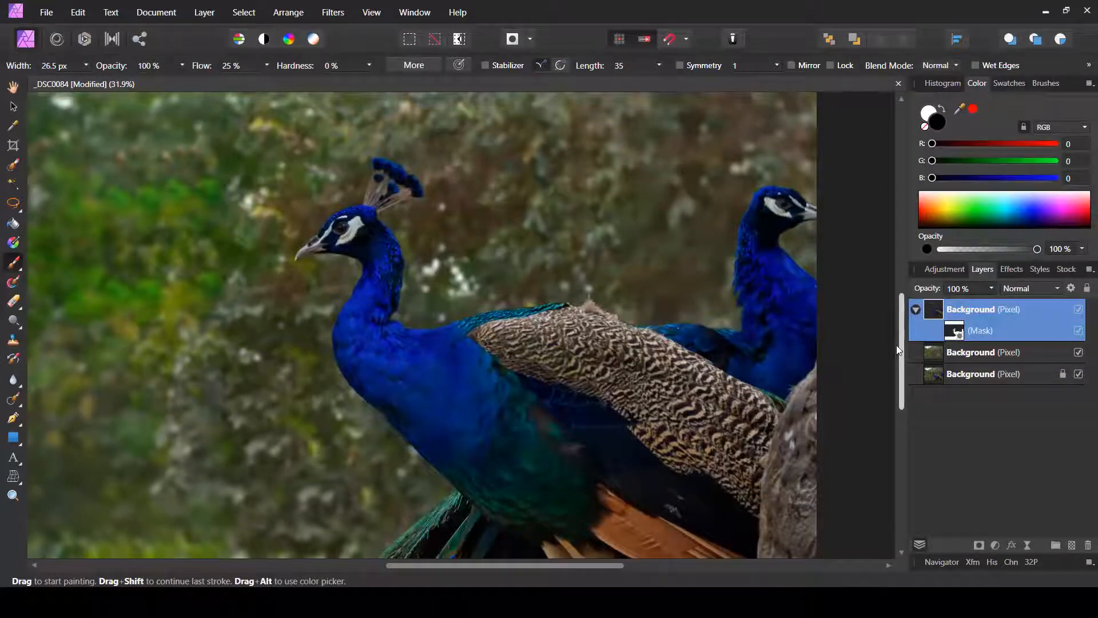
double_click(972, 312)
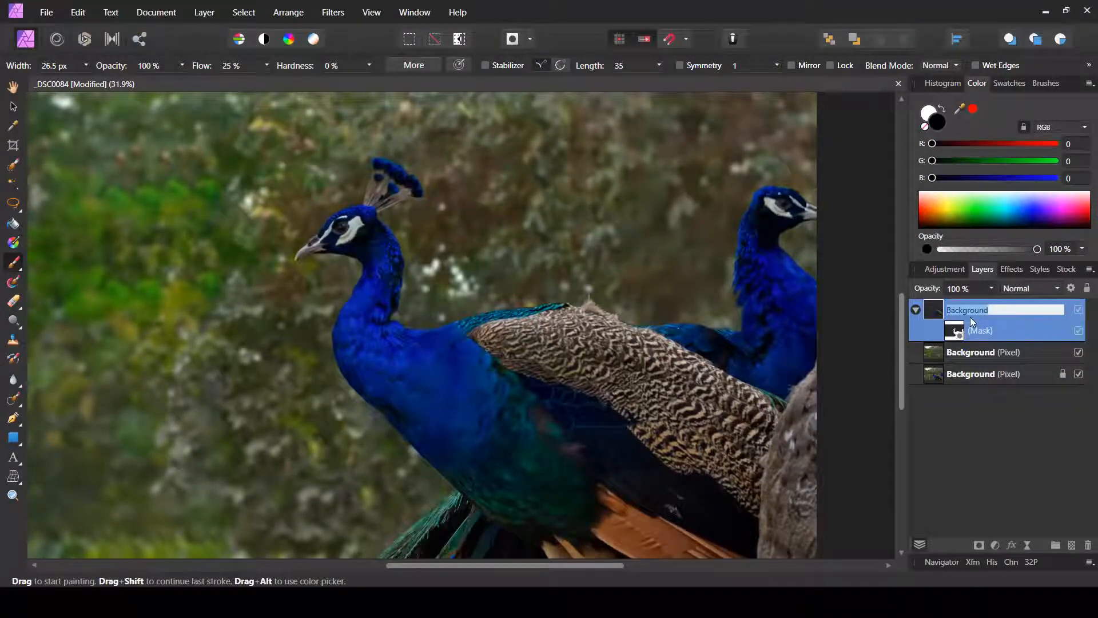
type("Peacock")
key("Return")
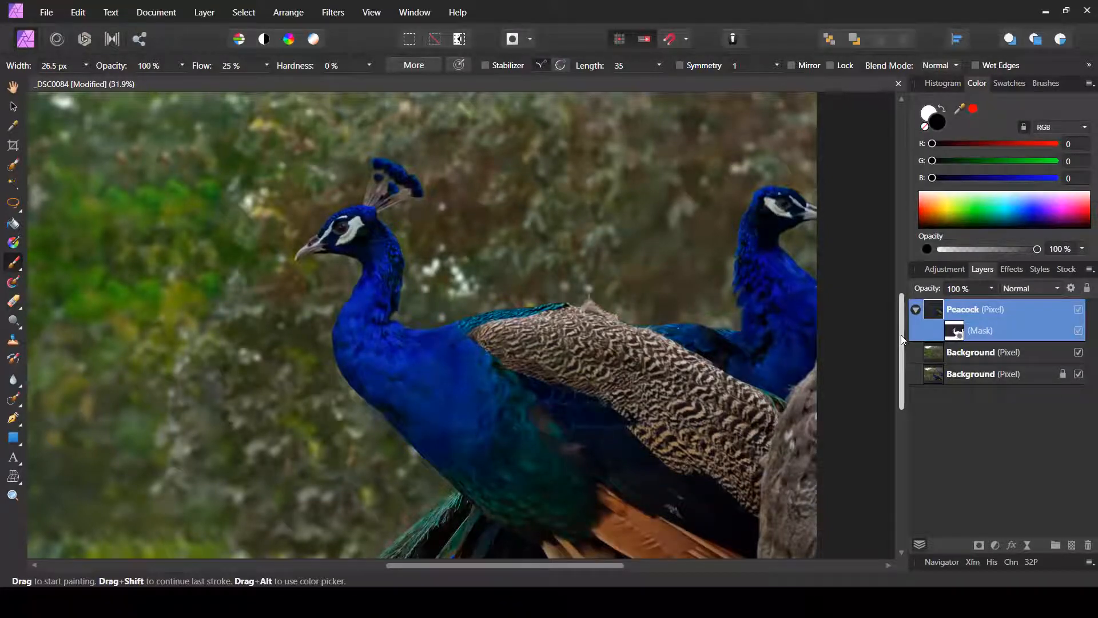
- Add a Curves adjustment above the Peacock layer, raising the darker midtones strongly and lifting the black point slightly
left_click(996, 546)
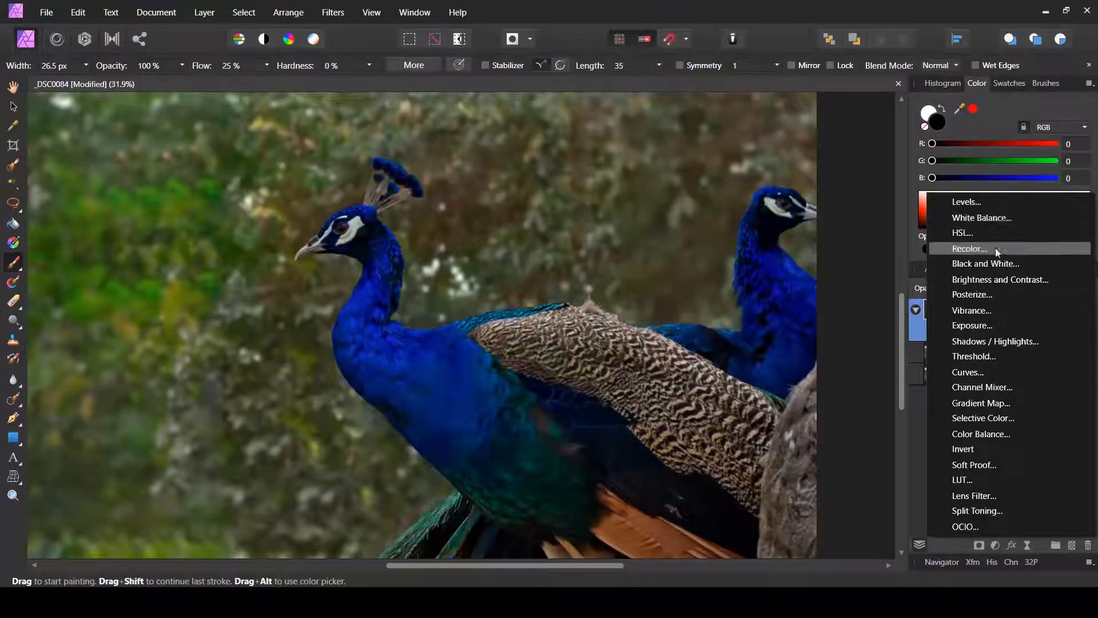
left_click(996, 371)
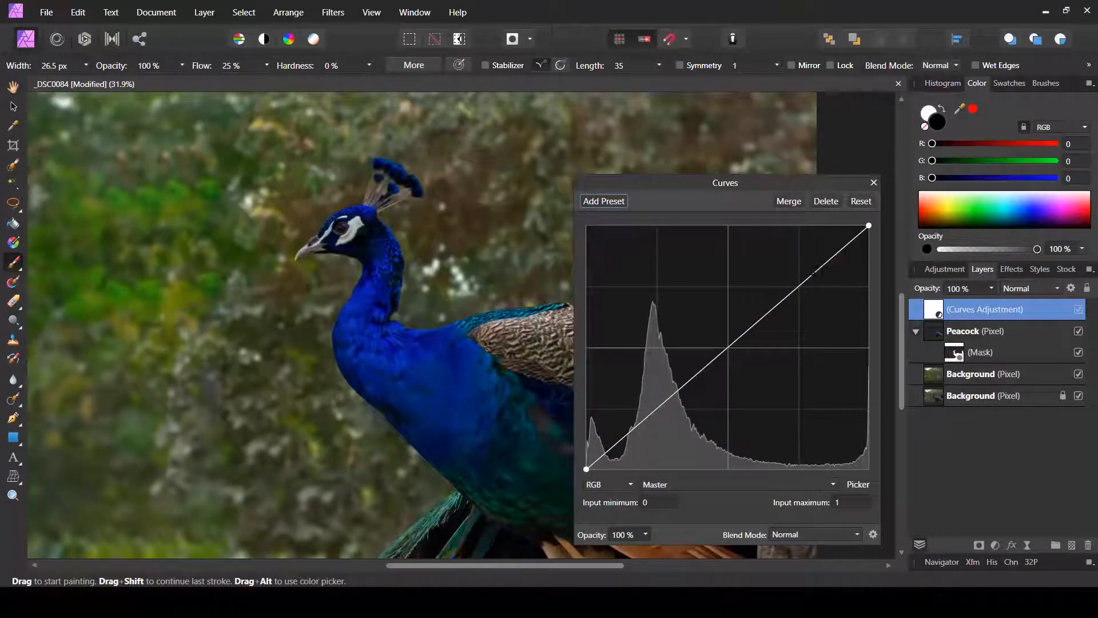
left_click_drag(801, 284, 790, 260)
left_click_drag(741, 299, 686, 334)
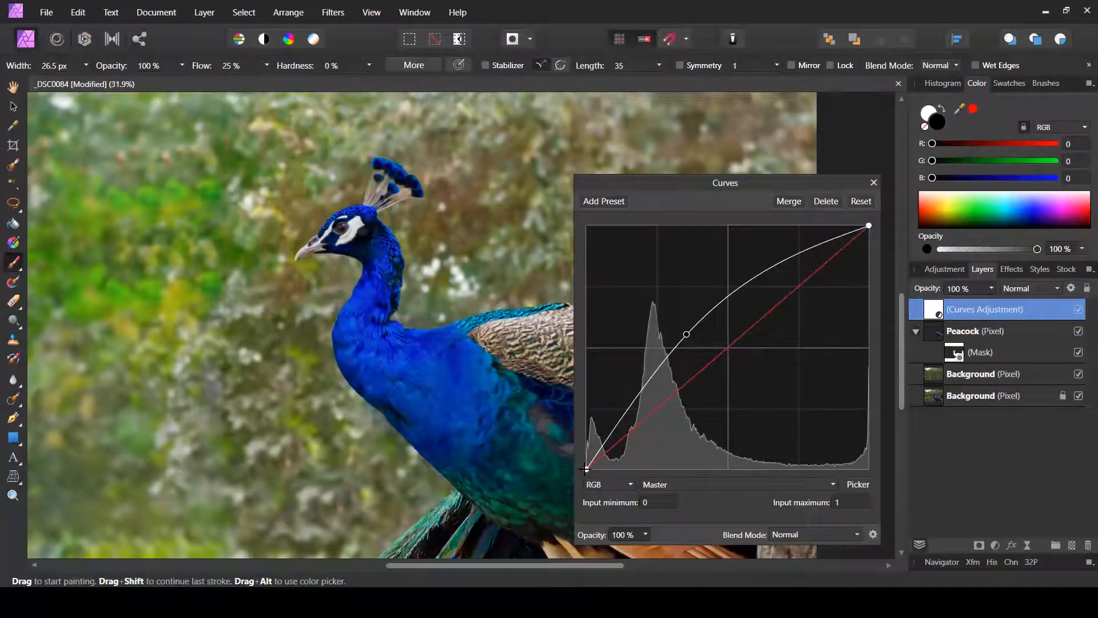
mouse_move(584, 467)
left_mouse_down()
mouse_move(582, 436)
mouse_move(578, 455)
left_mouse_up()
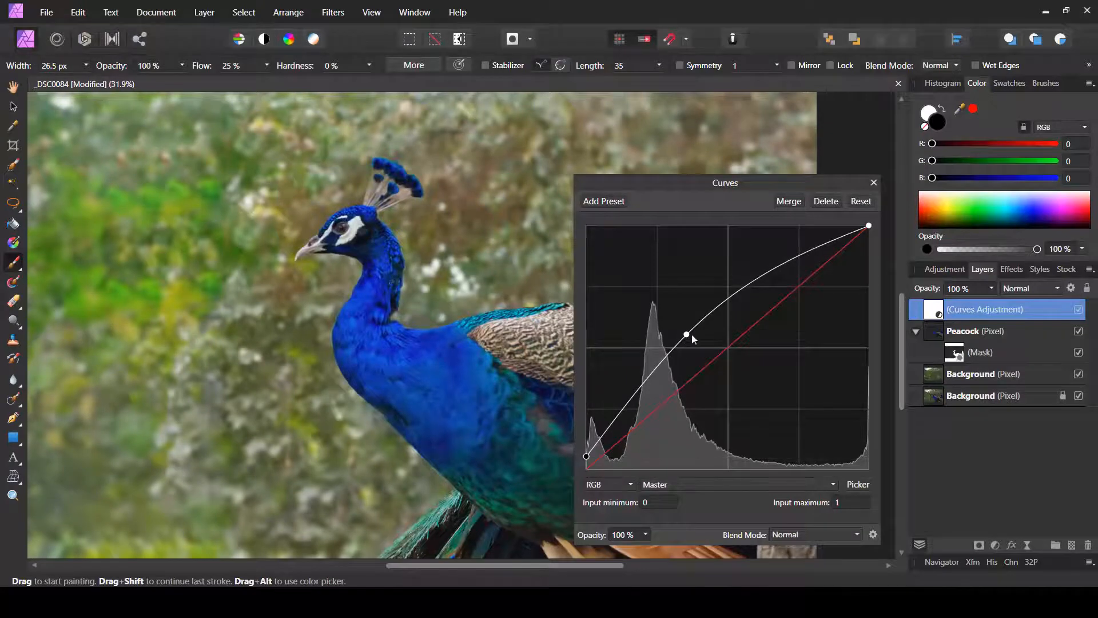
left_click_drag(692, 334, 691, 341)
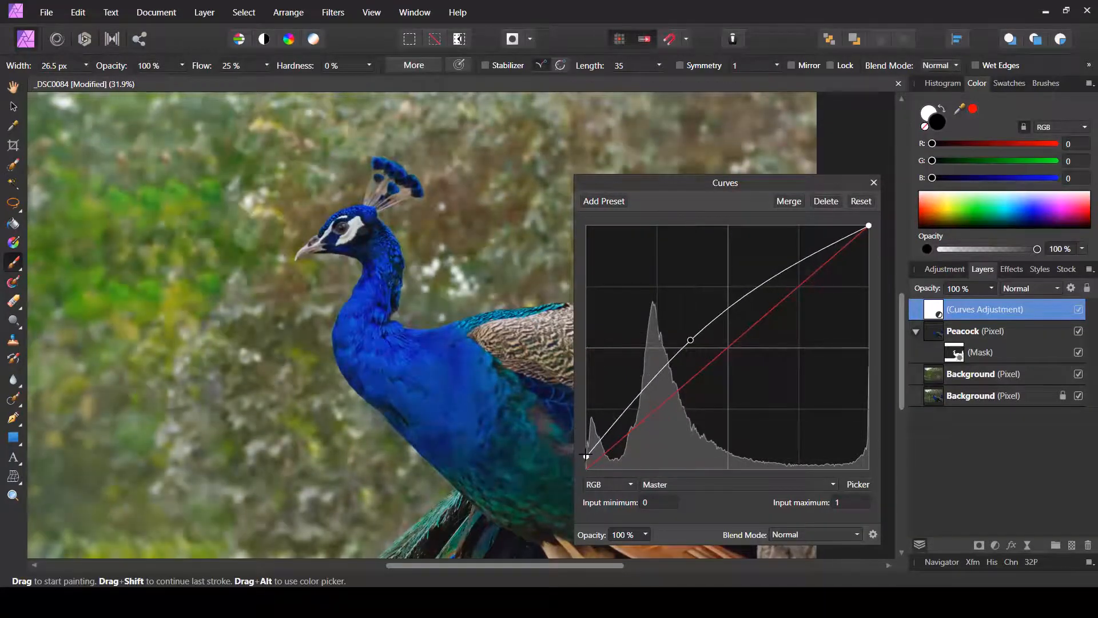
mouse_move(586, 456)
left_mouse_down()
mouse_move(585, 438)
mouse_move(586, 455)
left_mouse_up()
left_click_drag(690, 340, 642, 372)
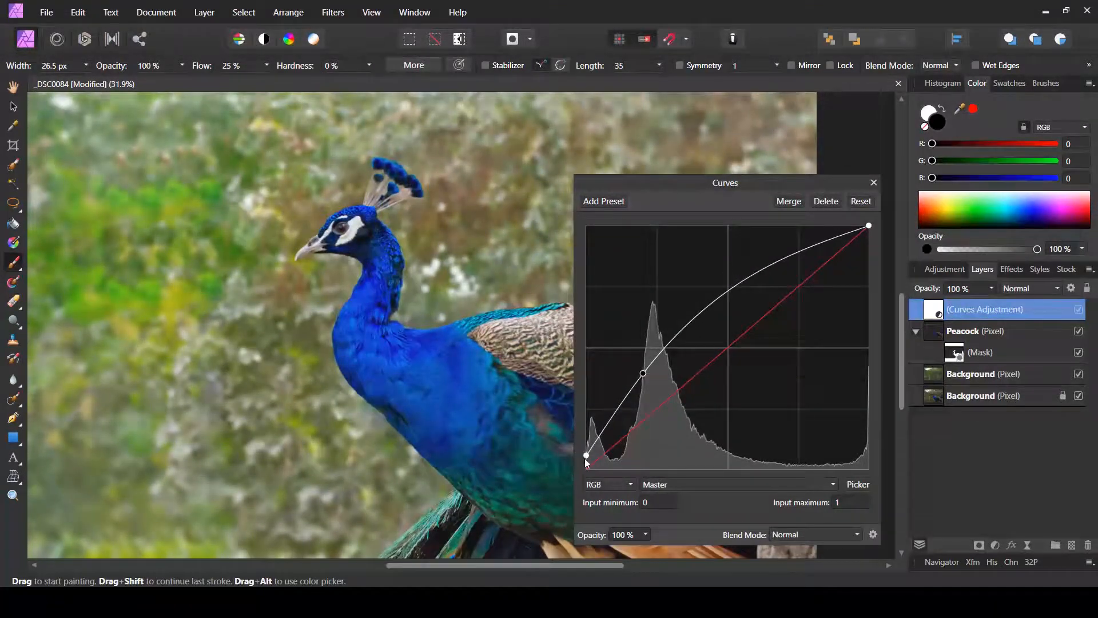
left_click(873, 182)
- Nest the Curves adjustment inside the Peacock layer and invert its mask to hide the brightening
scroll(572, 253, "down", 5)
scroll(572, 253, "up", 4)
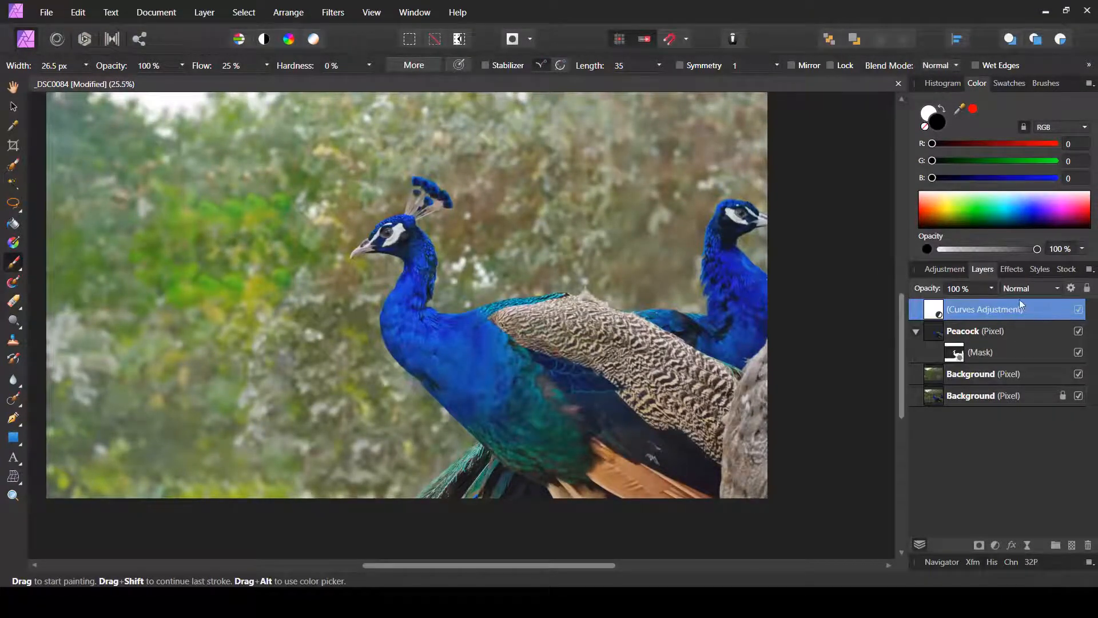
left_click_drag(1037, 307, 949, 339)
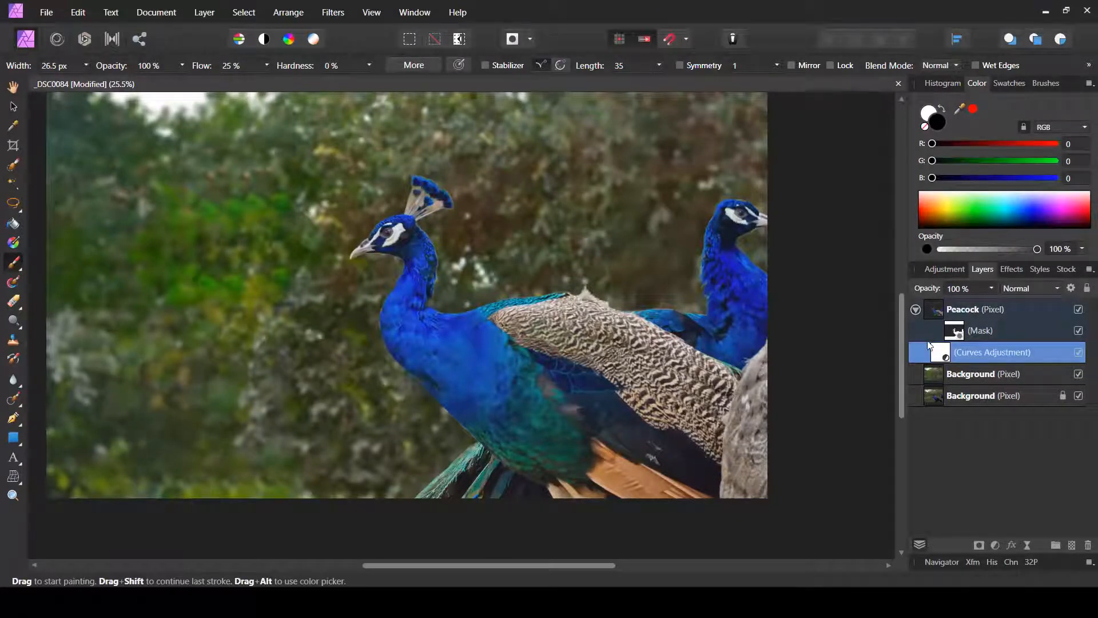
key("ctrl+i")
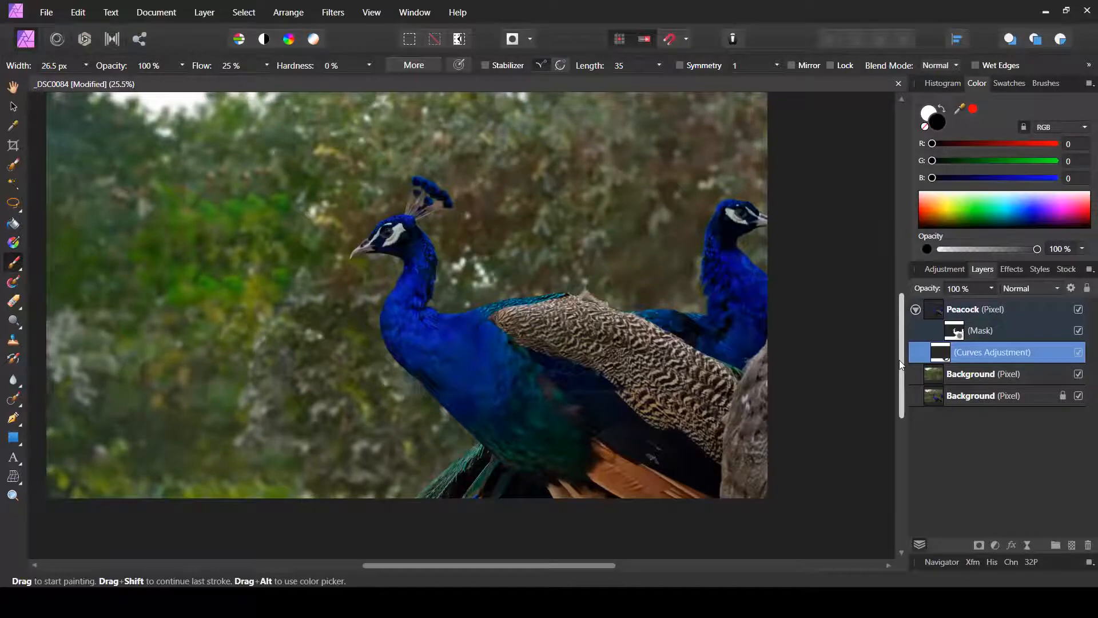
- Set the paint brush's accumulation to 63% and its pressure-controlled accumulation jitter to 73%
left_click(423, 65)
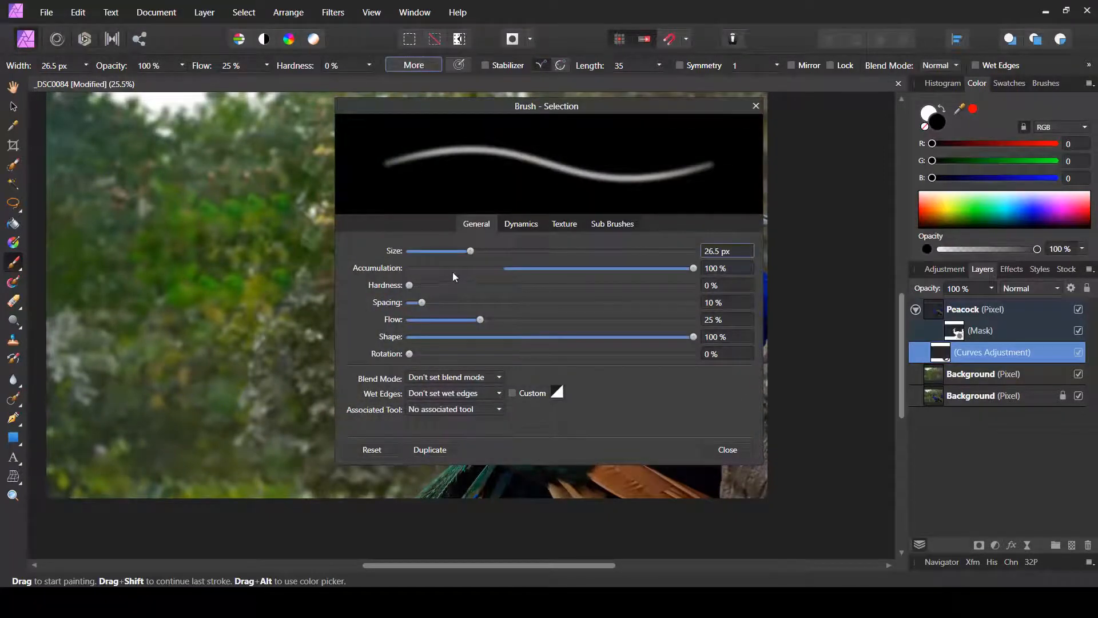
mouse_move(541, 269)
left_mouse_down()
mouse_move(487, 267)
mouse_move(599, 274)
mouse_move(427, 284)
mouse_move(597, 273)
left_mouse_up()
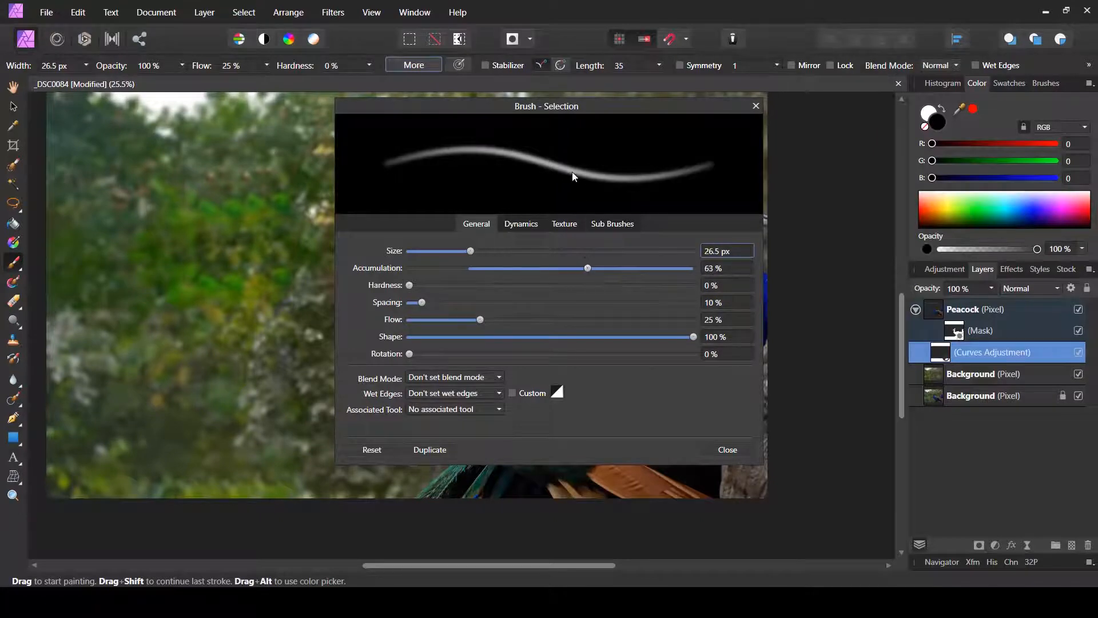
left_click(522, 224)
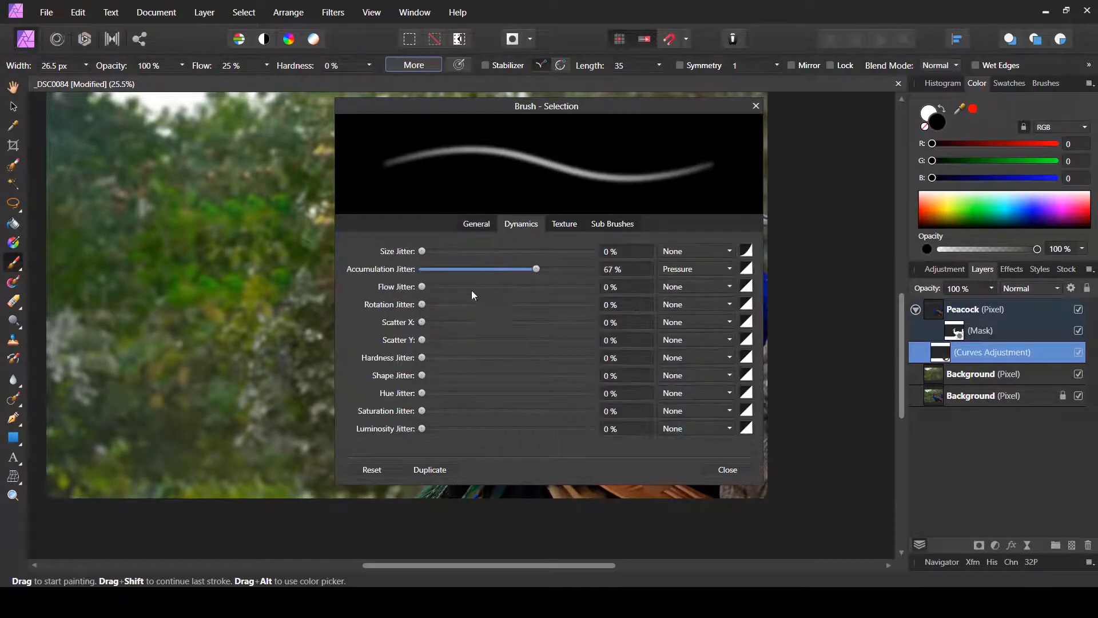
left_click(698, 269)
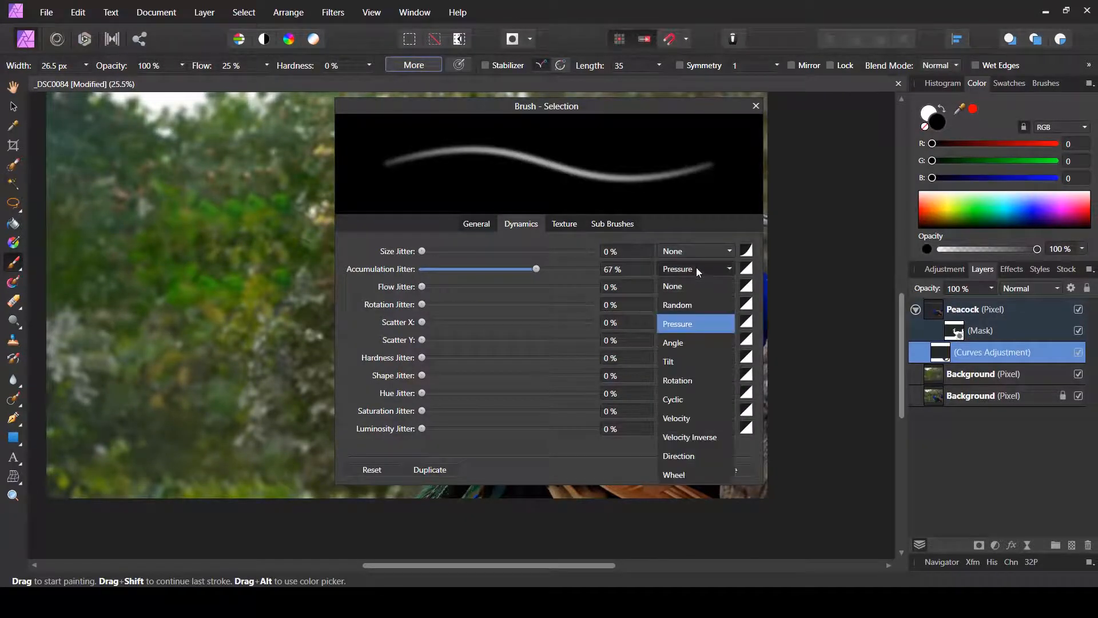
left_click(688, 323)
mouse_move(536, 268)
left_mouse_down()
mouse_move(444, 280)
mouse_move(572, 276)
mouse_move(546, 276)
left_mouse_up()
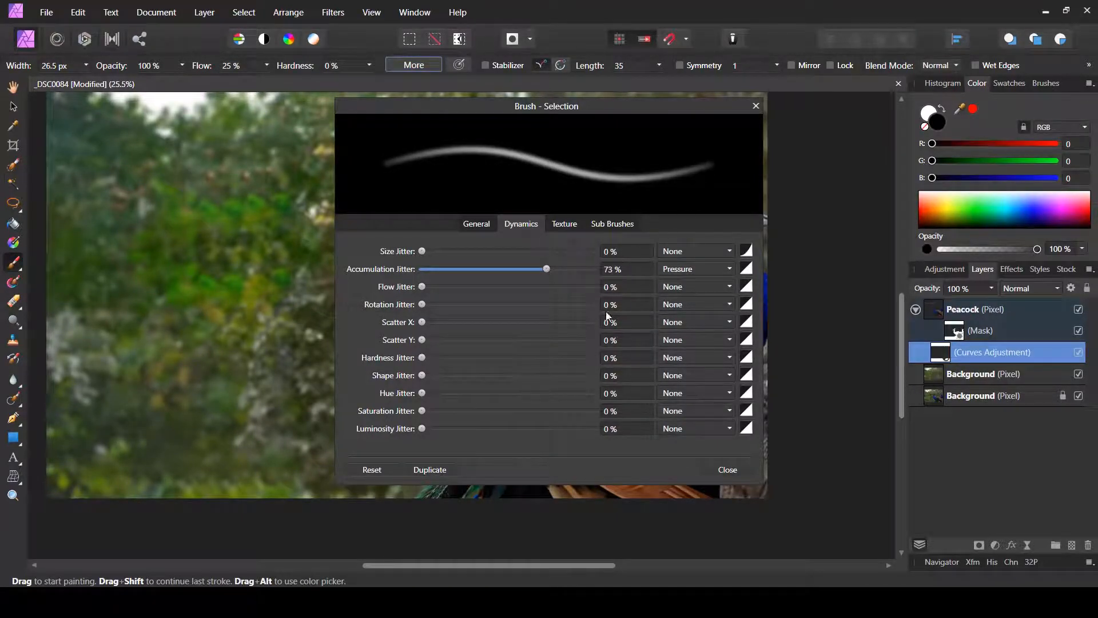
left_click(727, 469)
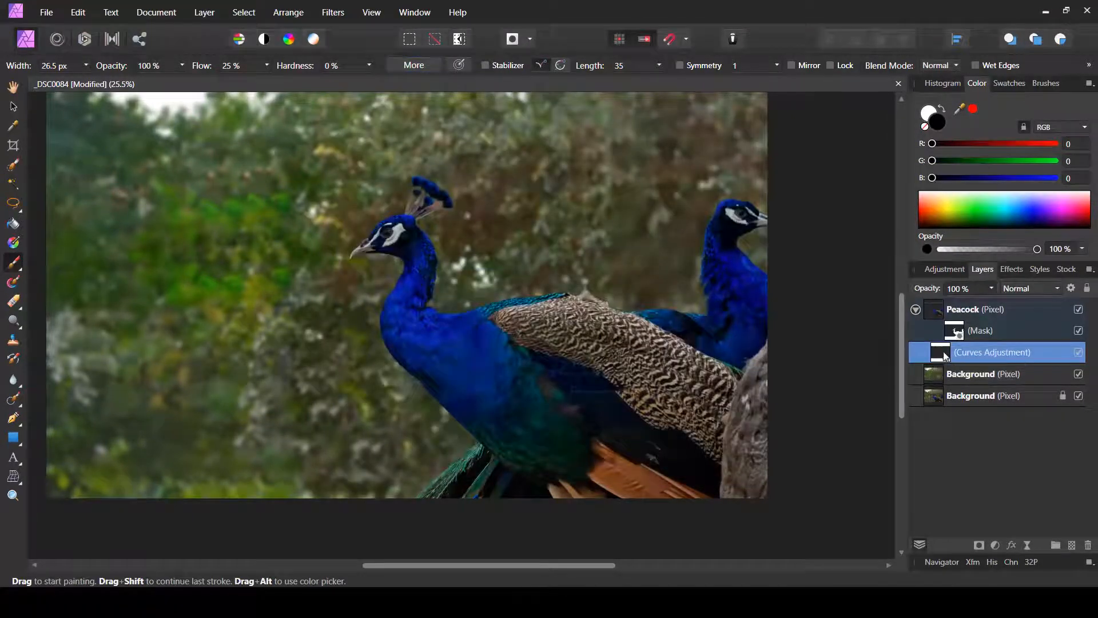
- Set up a white paint brush about 175 px wide with 25% opacity for painting on the Curves mask
key("bracketright")
key("bracketright")
key("bracketright")
key("bracketright")
key("bracketright")
key("bracketright")
key("bracketright")
key("bracketright")
key("bracketright")
key("bracketright")
key("bracketright")
key("bracketright")
key("bracketright")
key("bracketright")
key("bracketright")
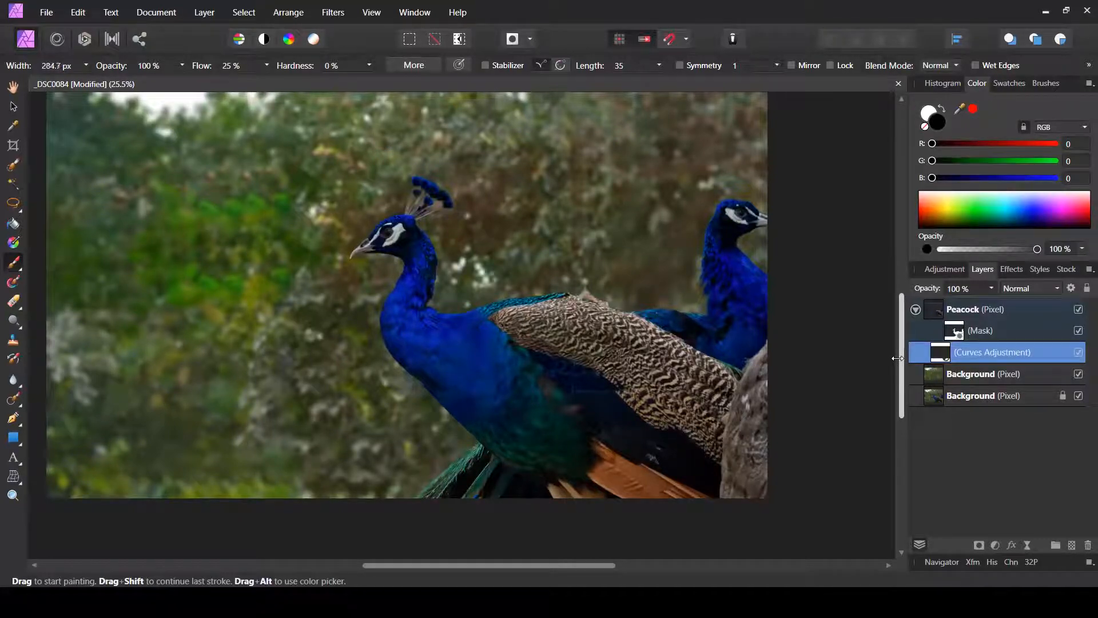
key("bracketleft")
scroll(402, 232, "up", 2)
left_click(181, 65)
left_click_drag(183, 79, 111, 85)
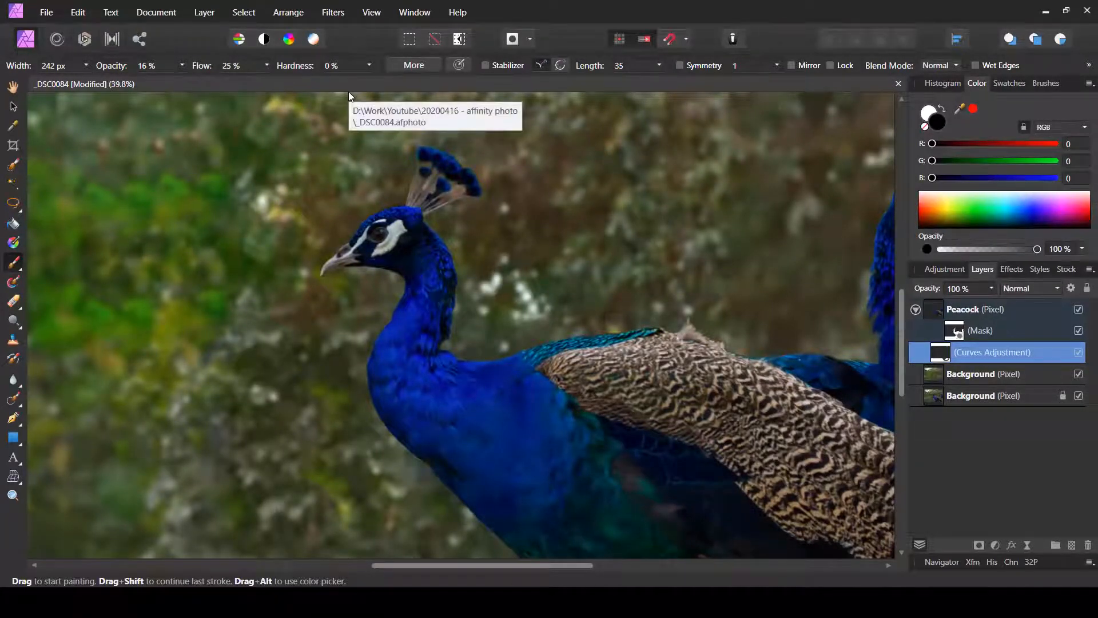
left_click(928, 112)
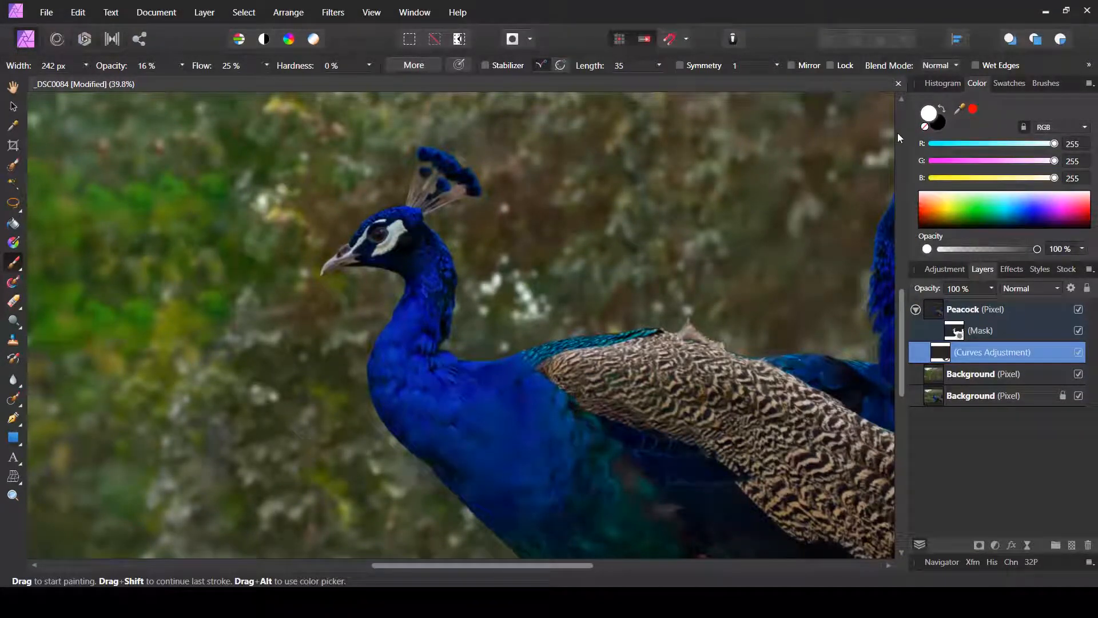
left_click_drag(184, 80, 194, 80)
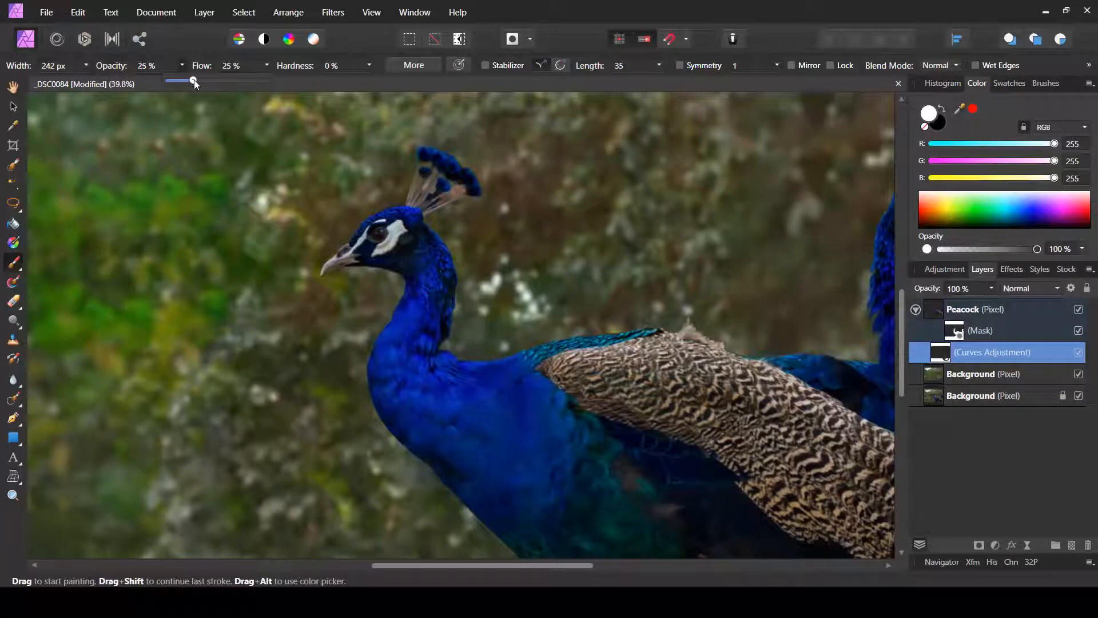
key("bracketleft")
key("bracketleft")
key("bracketleft")
key("bracketleft")
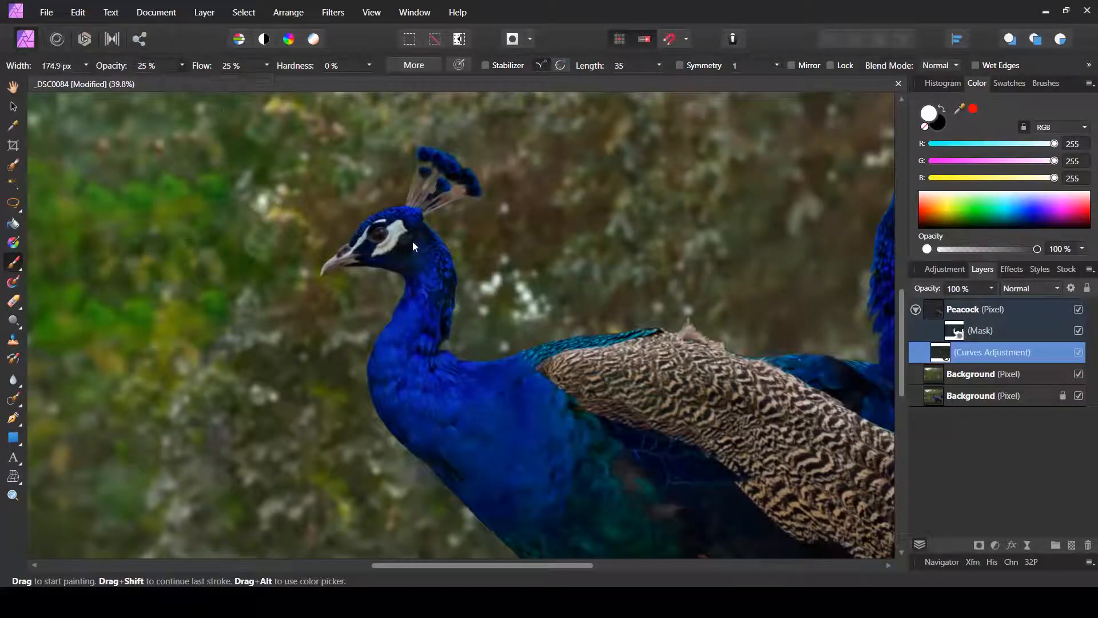
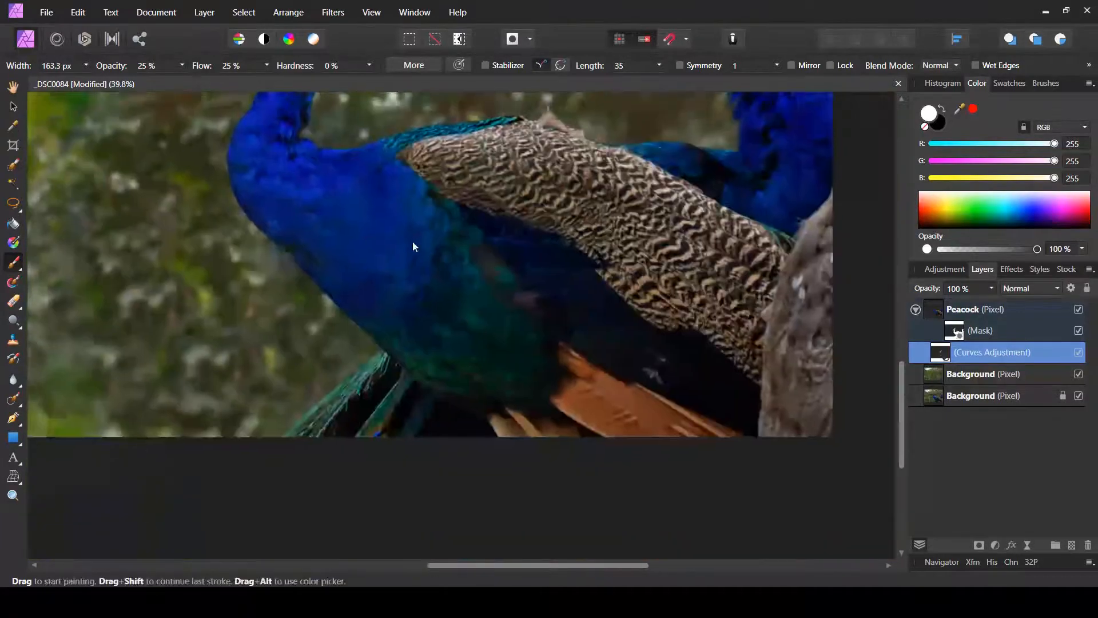
- Paint white on the Curves adjustment's mask over the front peacock's neck, breast and body to brighten them
left_click_drag(413, 242, 430, 314)
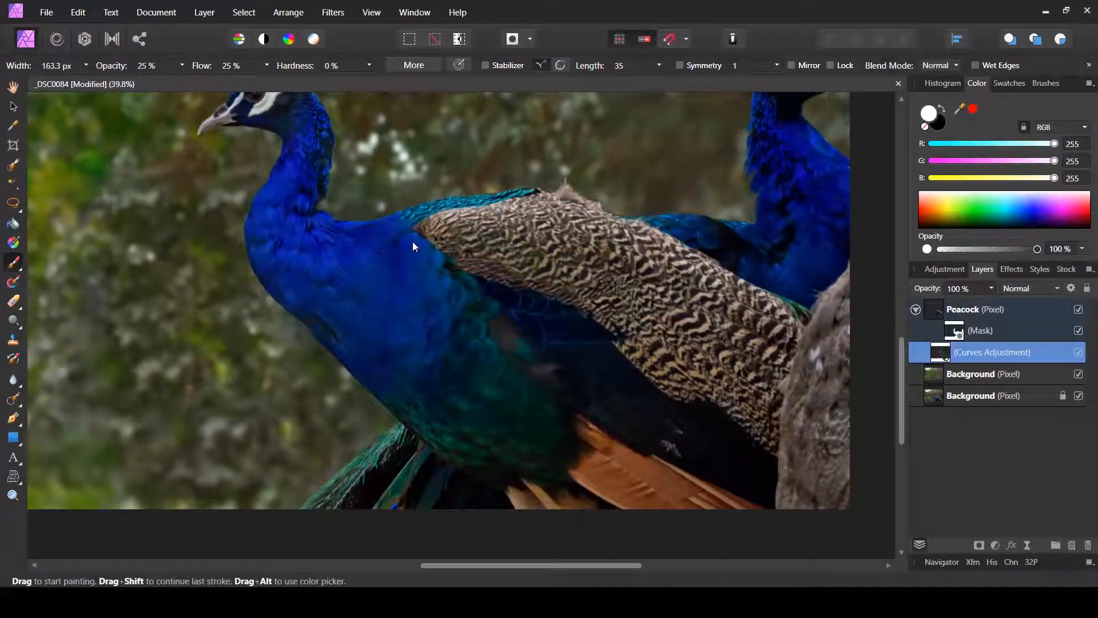
left_click_drag(413, 241, 453, 165)
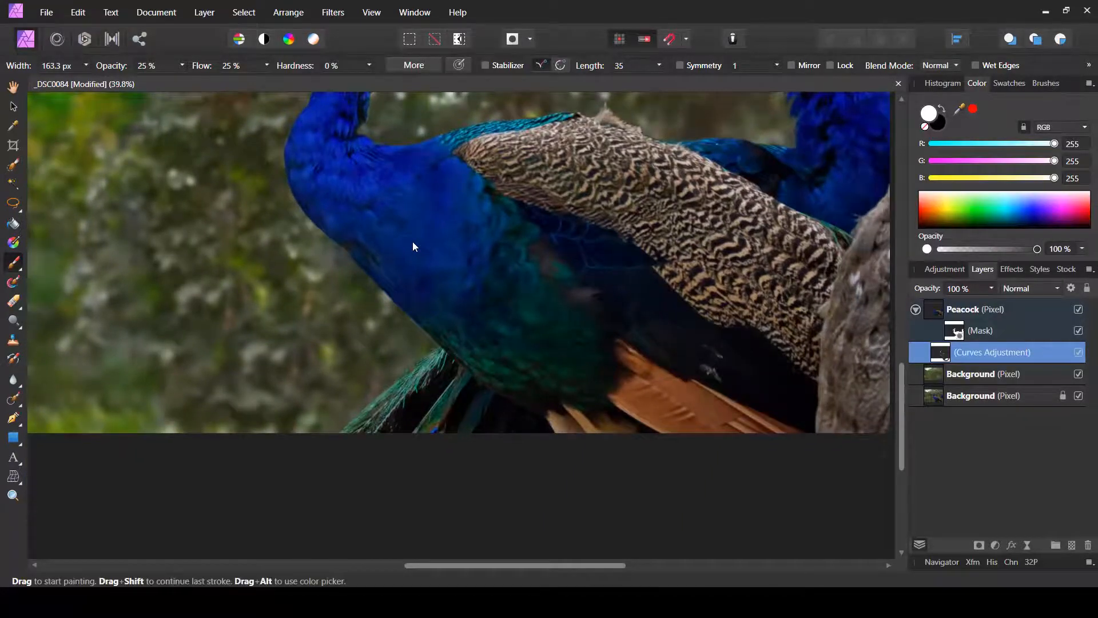
left_click_drag(413, 242, 293, 389)
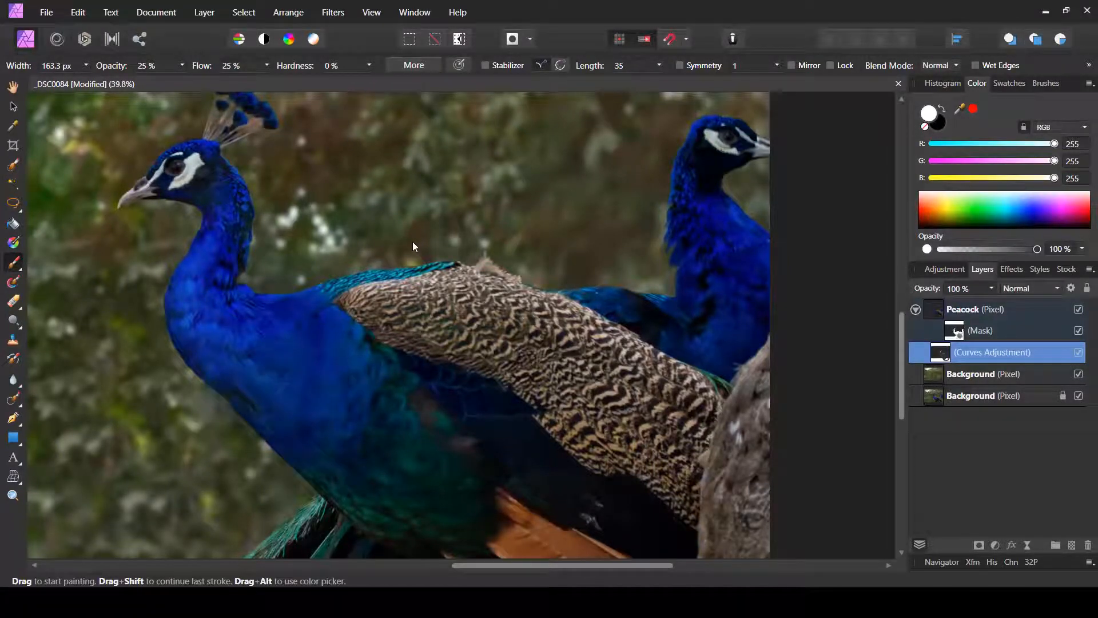
scroll(413, 241, "down", 3)
scroll(413, 241, "right", 1)
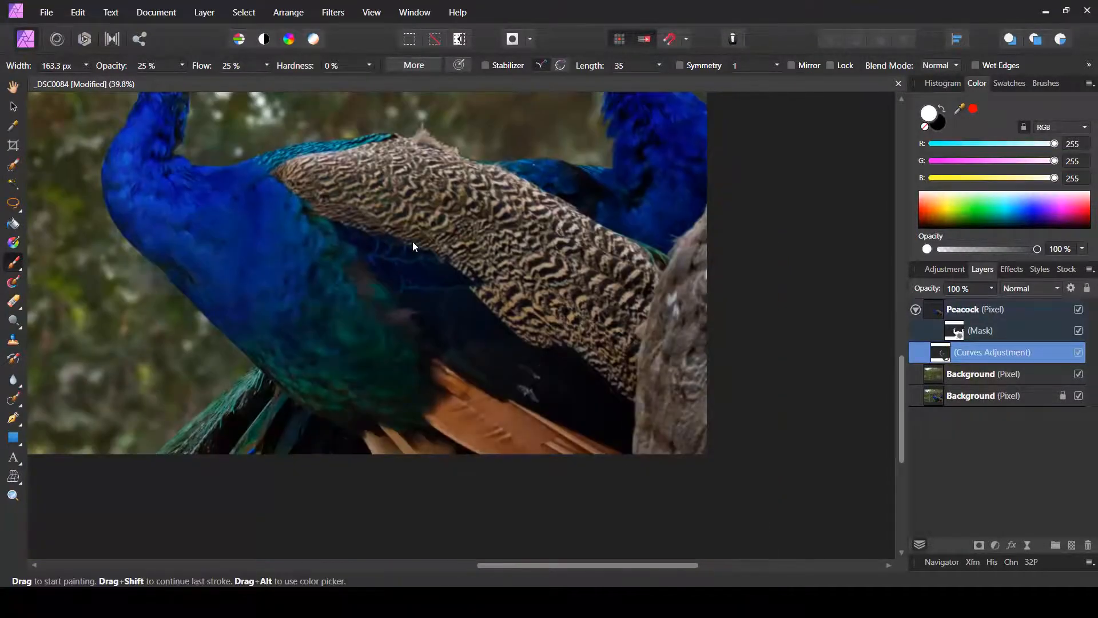
scroll(412, 241, "up", 3)
scroll(413, 241, "left", 1)
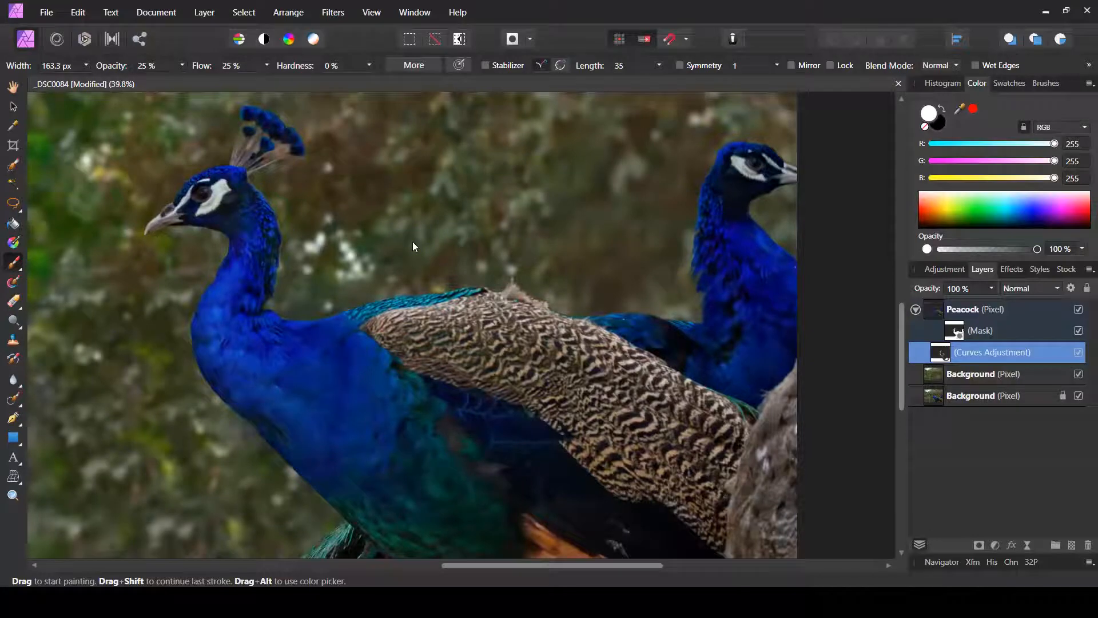
- Compare the whole image with the Curves adjustment hidden and shown, leave it shown, and save the document
scroll(412, 226, "down", 3)
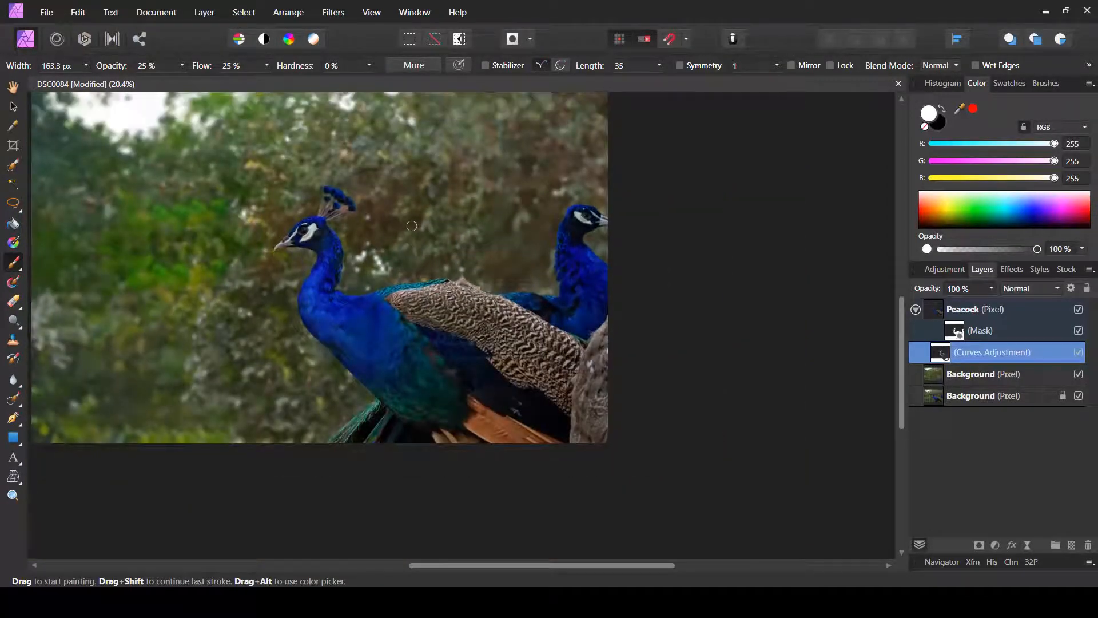
left_click(1079, 352)
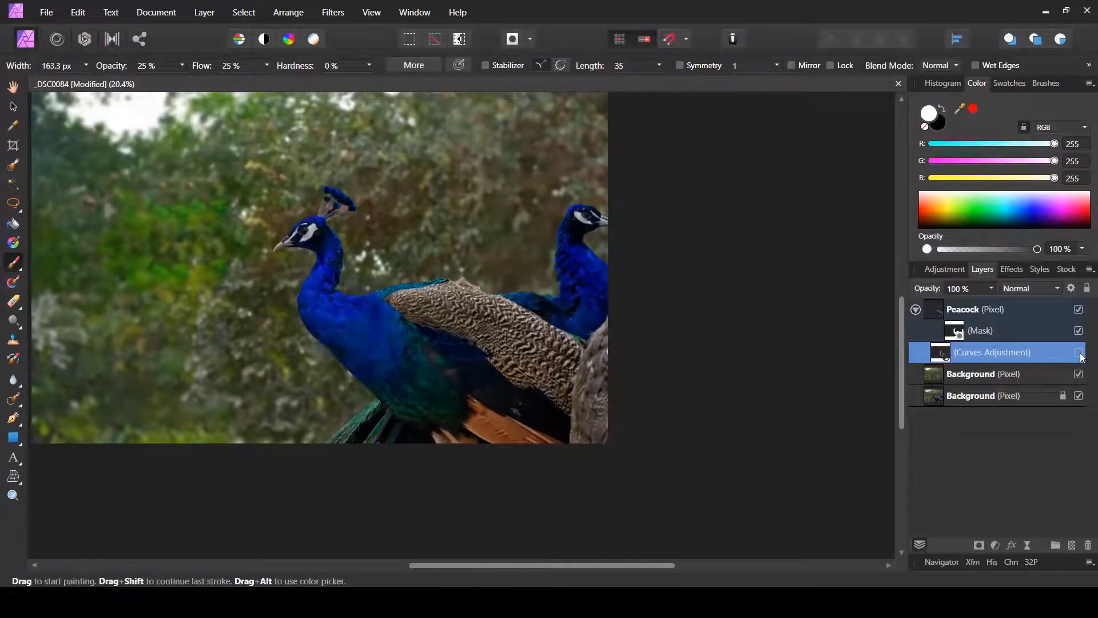
left_click(1079, 353)
left_click(1079, 353)
left_click(1079, 352)
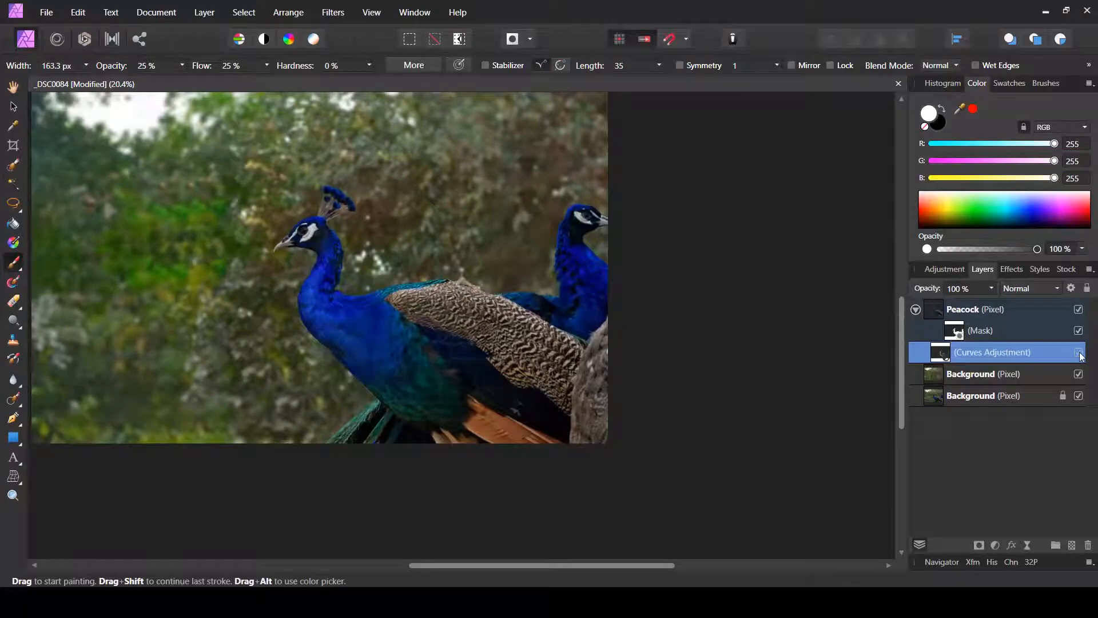
left_click(1079, 353)
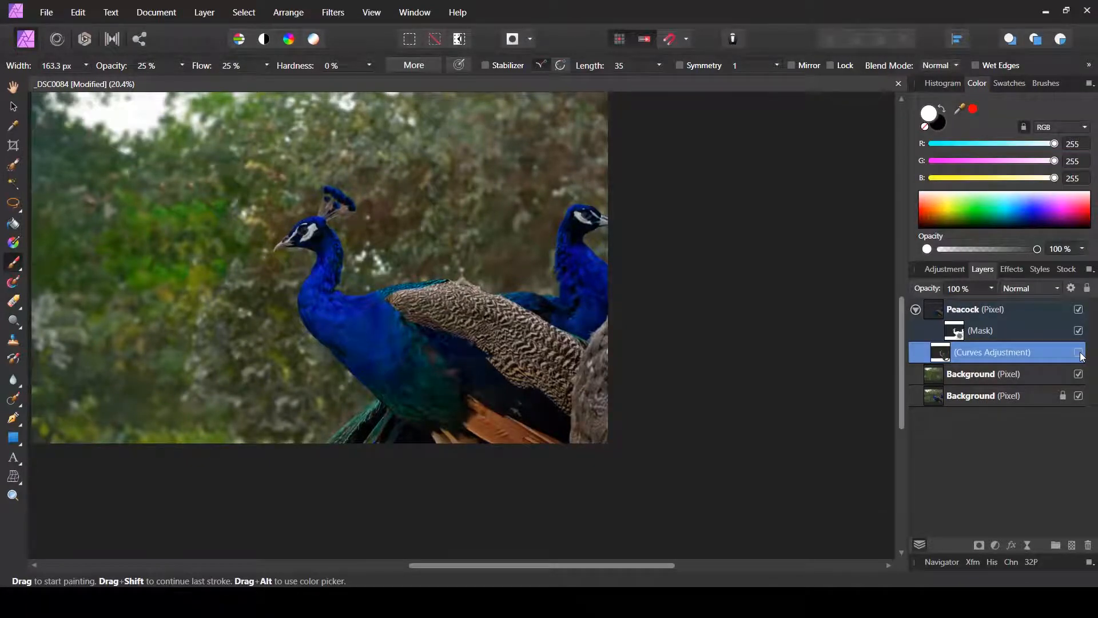
left_click(1079, 353)
left_click(1079, 352)
left_click(1079, 352)
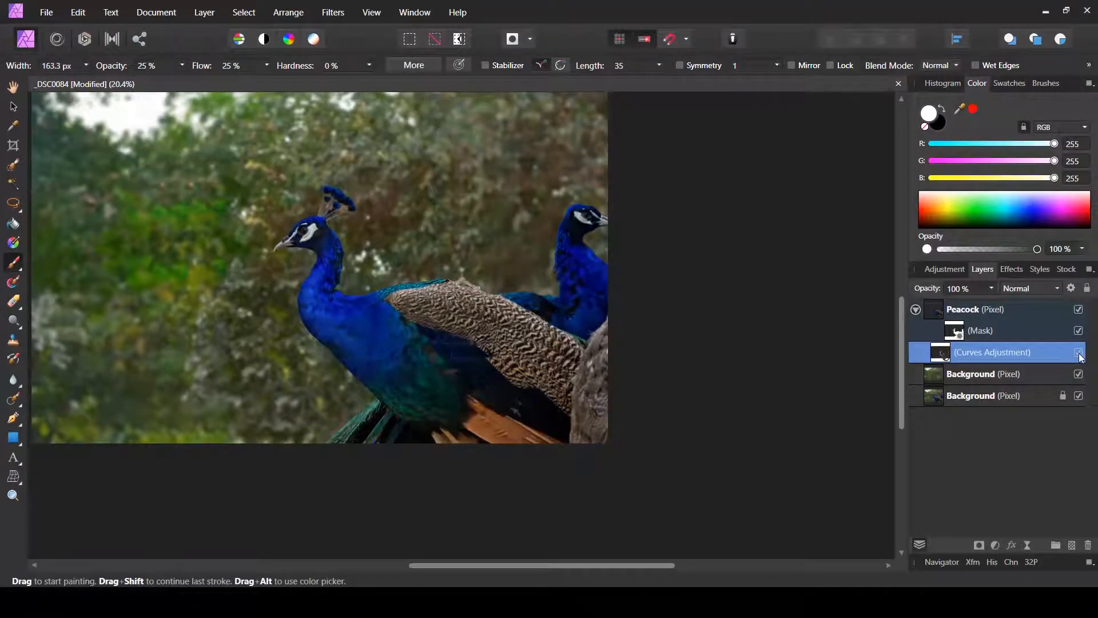
key("ctrl+s")
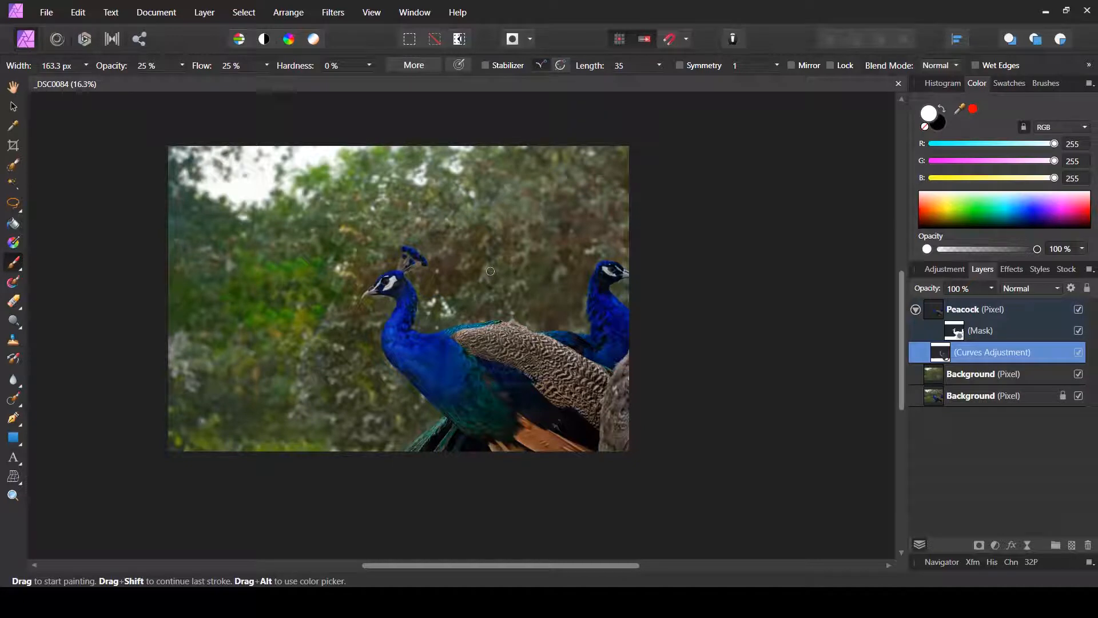
- Add a fill layer directly above the unlocked Background layer and set its fill type to Elliptical
left_click(974, 309)
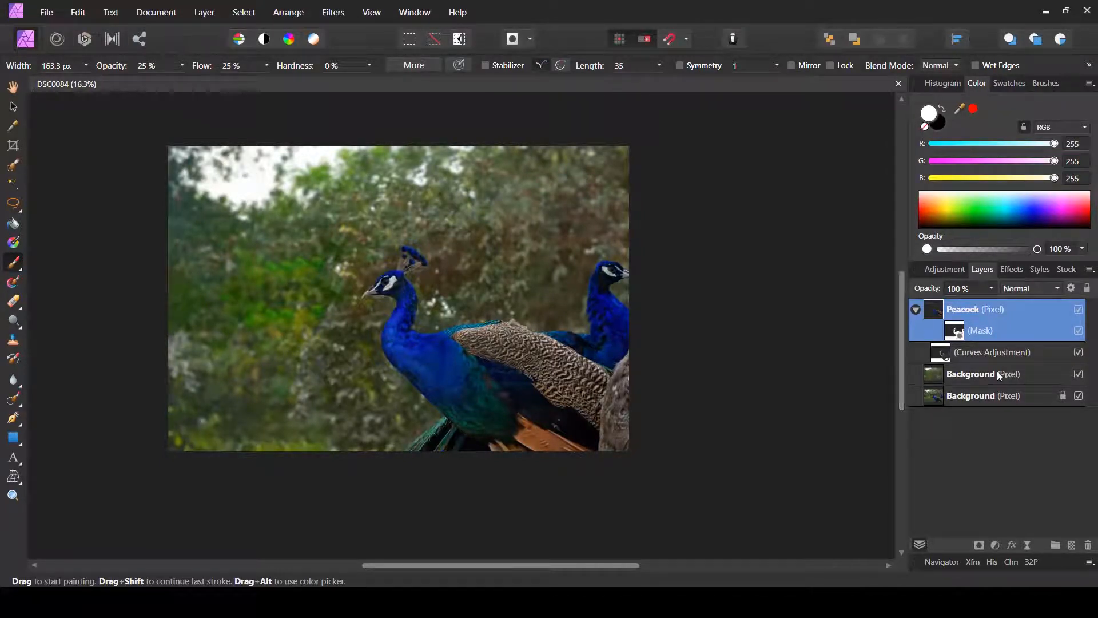
left_click(976, 375)
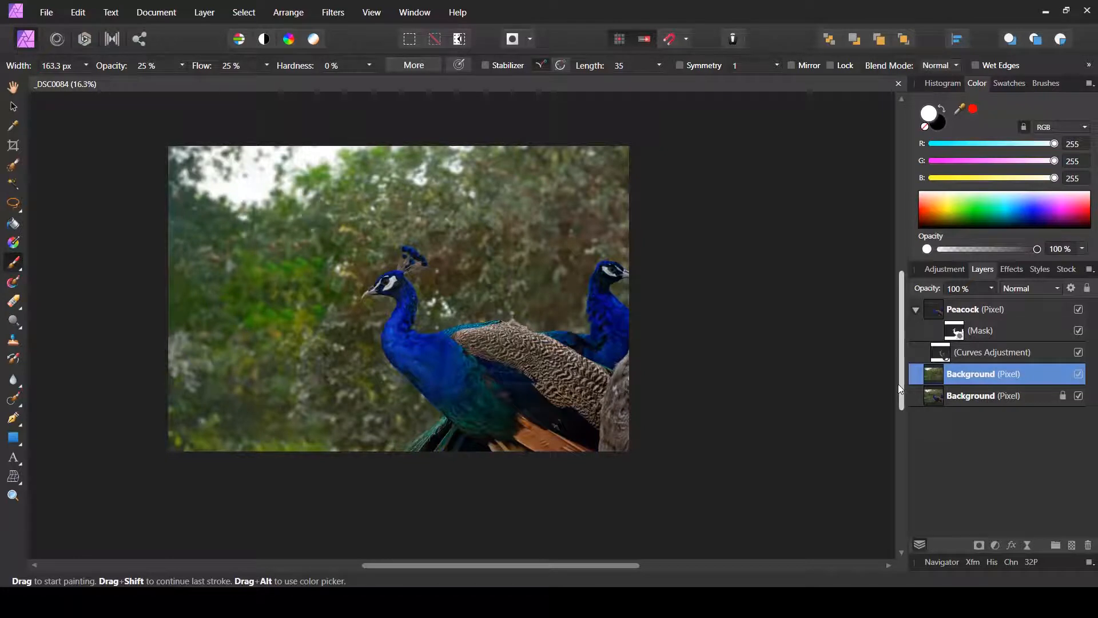
left_click(206, 11)
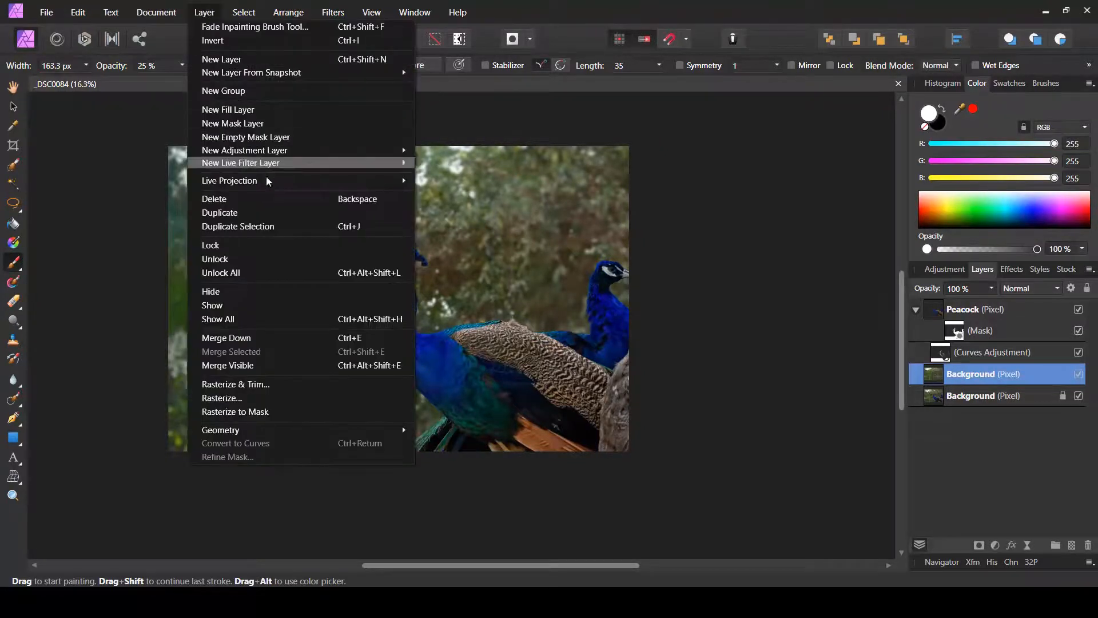
left_click(246, 112)
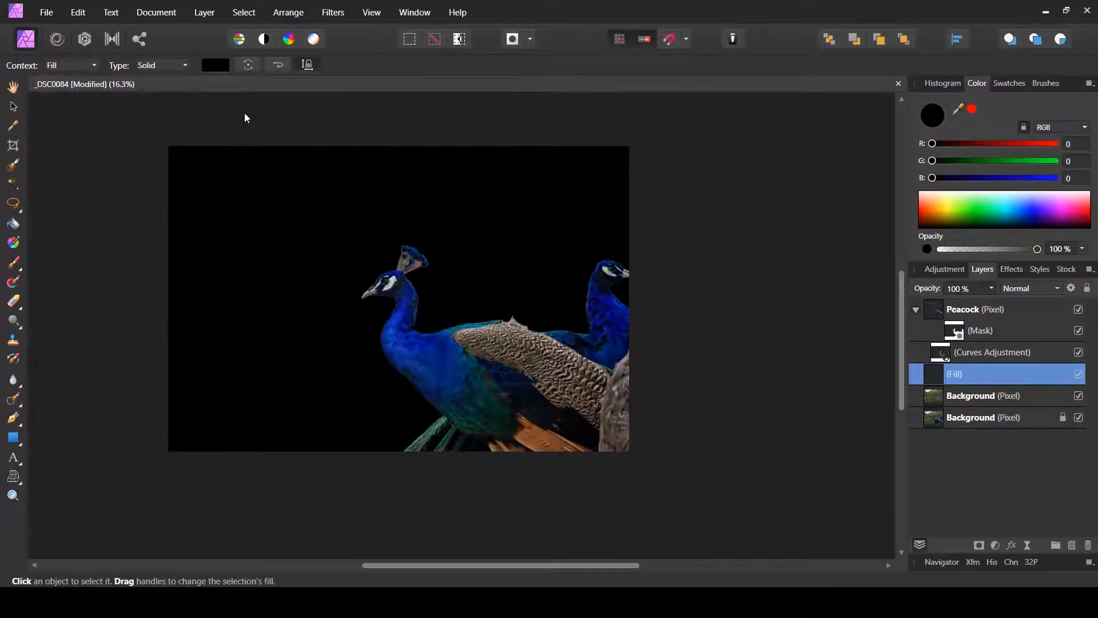
left_click(159, 64)
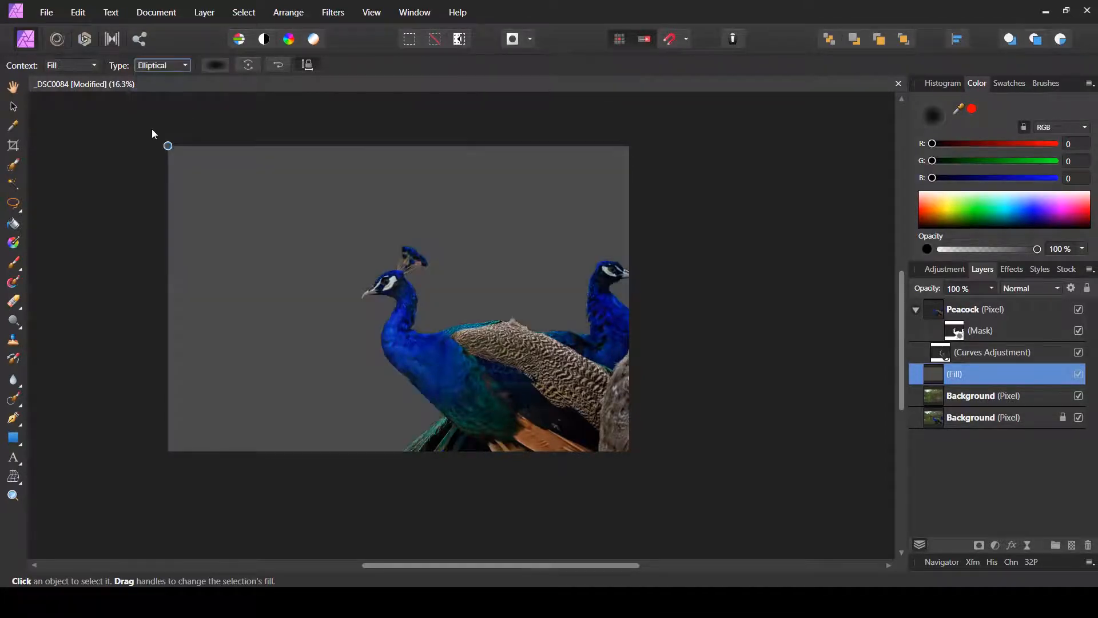
- Colour the elliptical gradient's first stop orange, RGB 249, 156, 39
left_click(213, 65)
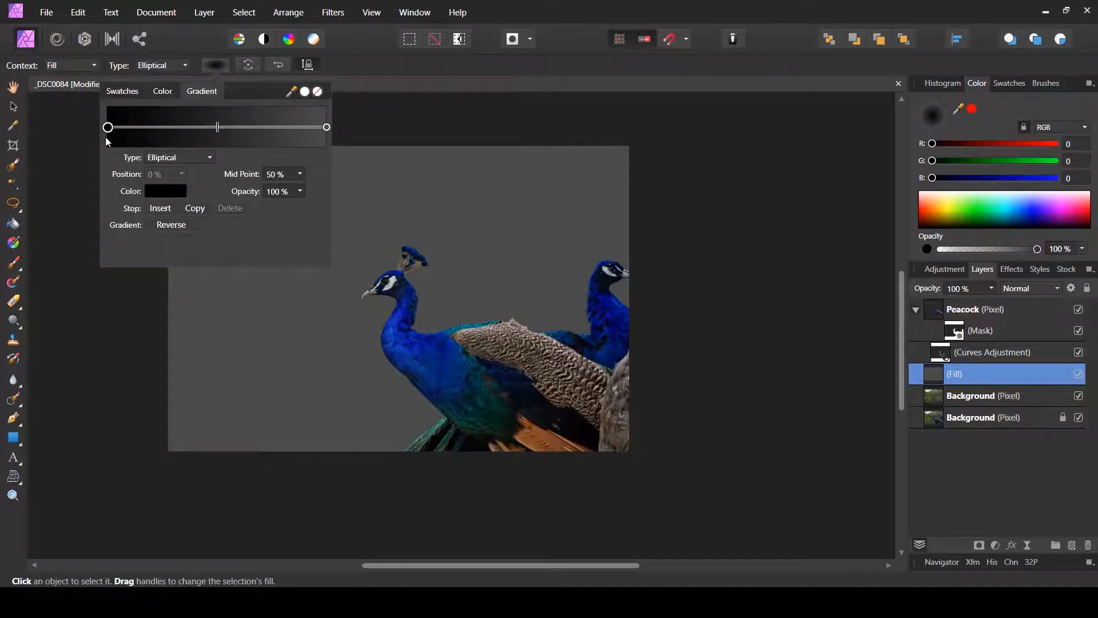
left_click(160, 192)
mouse_move(165, 254)
left_mouse_down()
mouse_move(199, 253)
mouse_move(202, 270)
mouse_move(160, 273)
left_mouse_up()
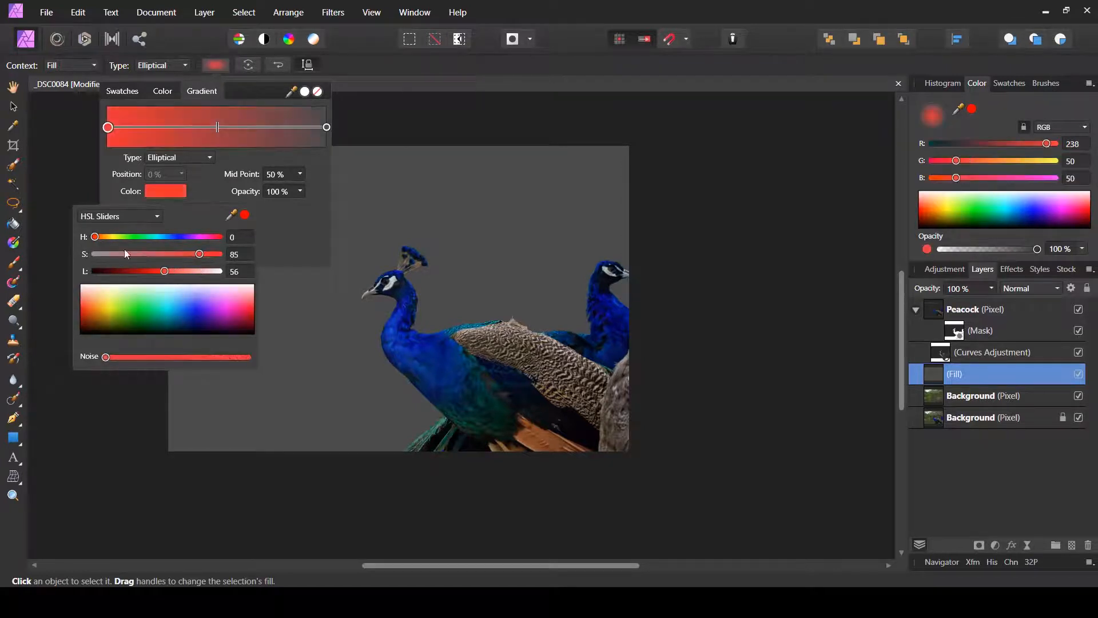
left_click_drag(111, 241, 107, 237)
- Set the elliptical gradient's end stop to 0% opacity so the orange fades to transparent
left_click(327, 127)
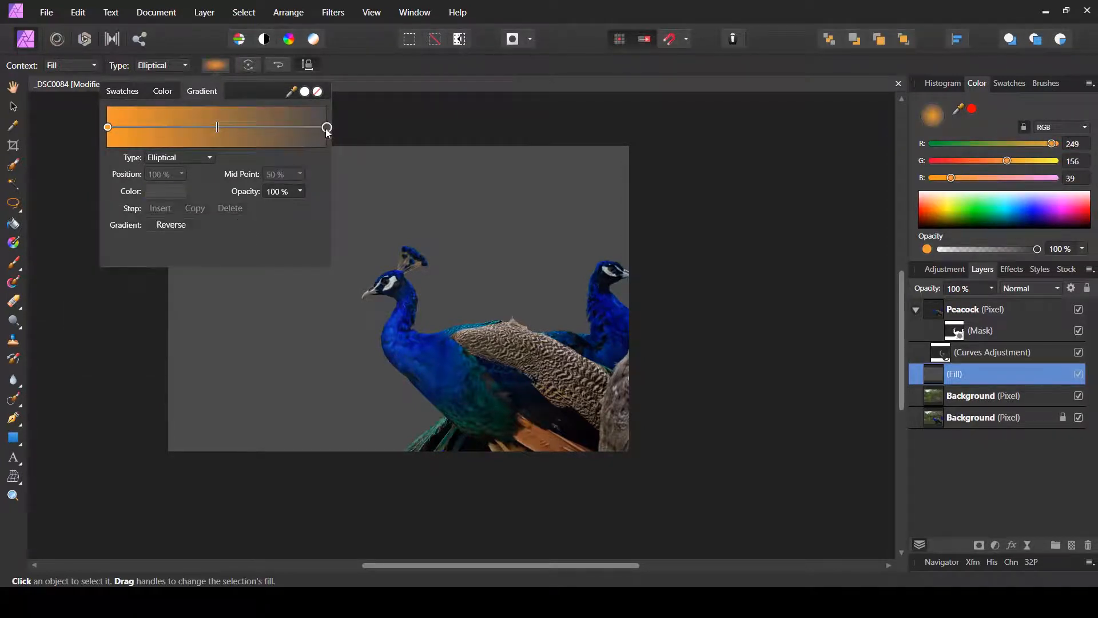
left_click(300, 191)
left_click_drag(296, 205, 167, 209)
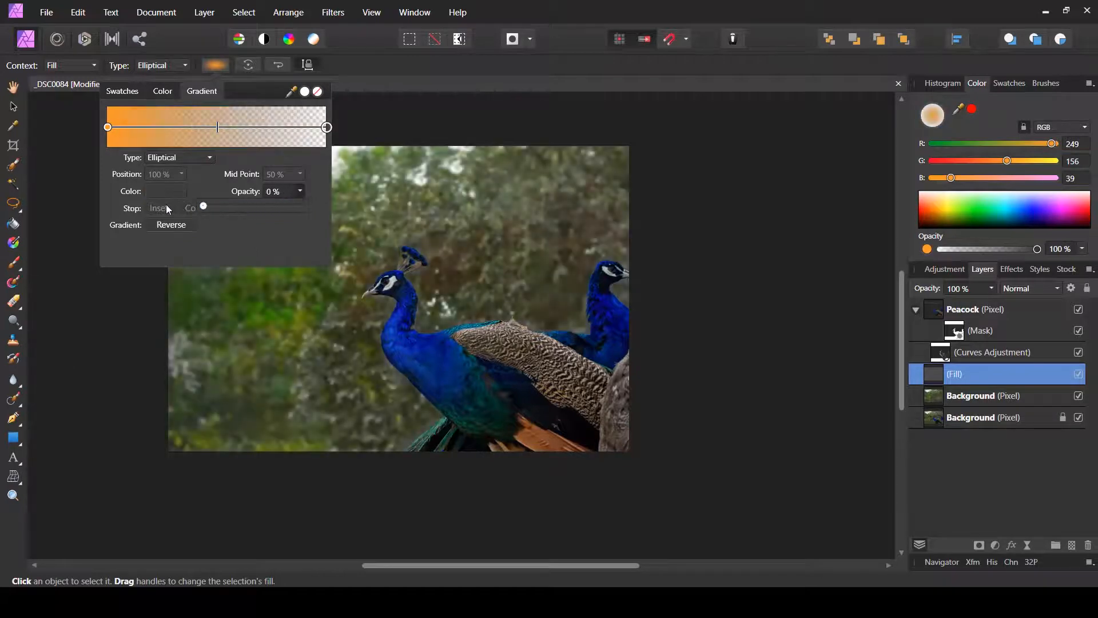
left_click(372, 67)
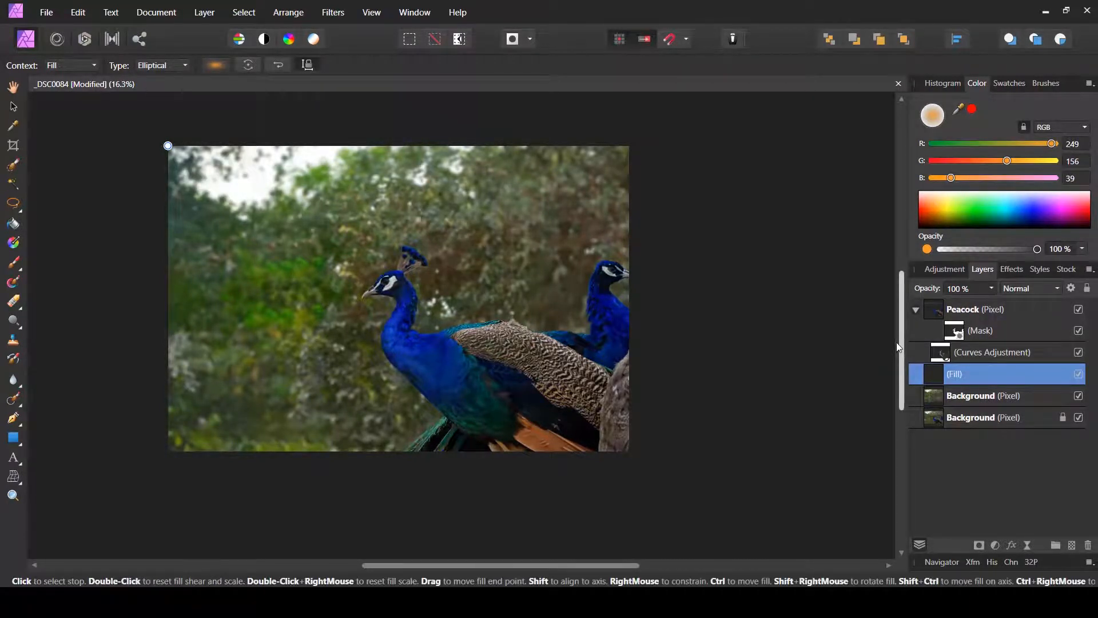
- Stretch the elliptical gradient from the bright sky near the photo's upper-left corner to the tree trunk at the lower right
left_click_drag(168, 145, 396, 389)
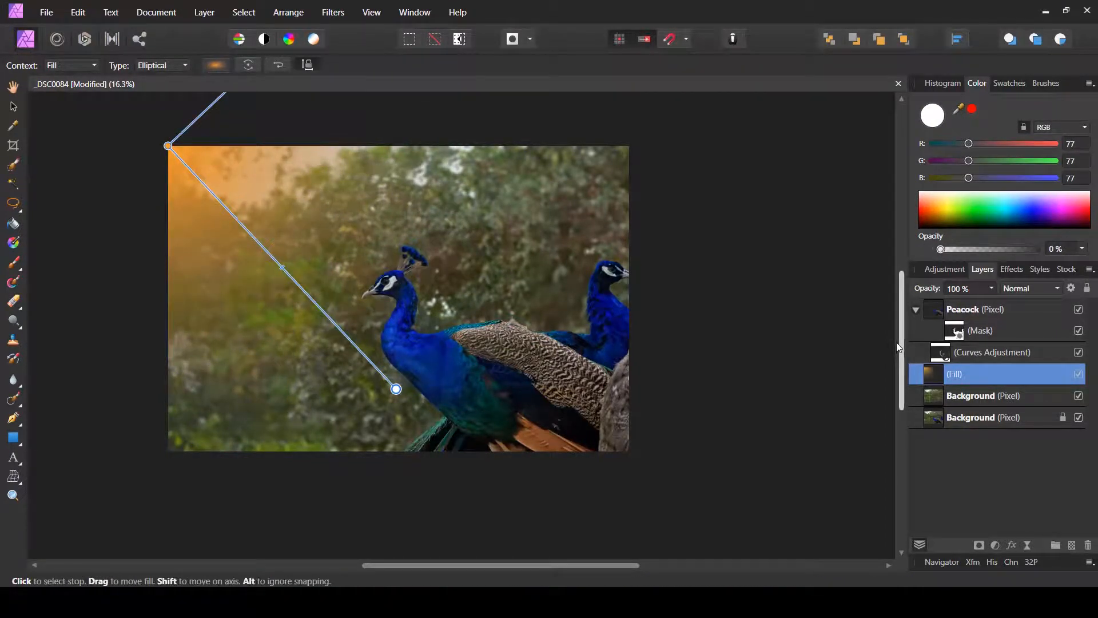
left_click_drag(167, 146, 238, 139)
left_click_drag(427, 324, 431, 329)
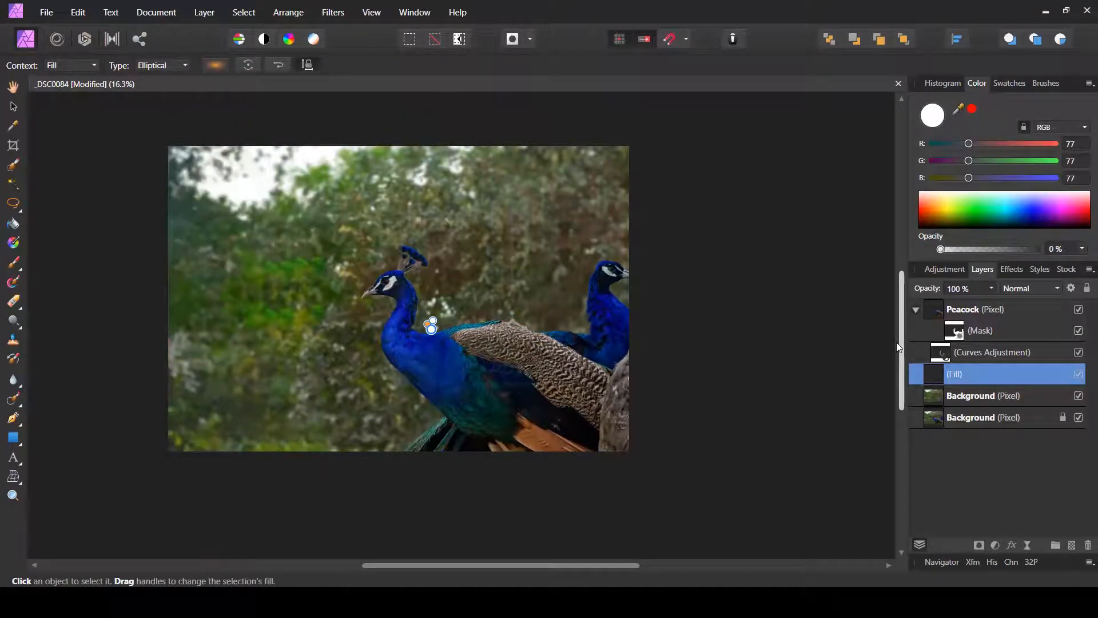
mouse_move(205, 147)
left_mouse_down()
mouse_move(372, 281)
mouse_move(518, 371)
mouse_move(557, 367)
mouse_move(590, 389)
mouse_move(590, 404)
left_mouse_up()
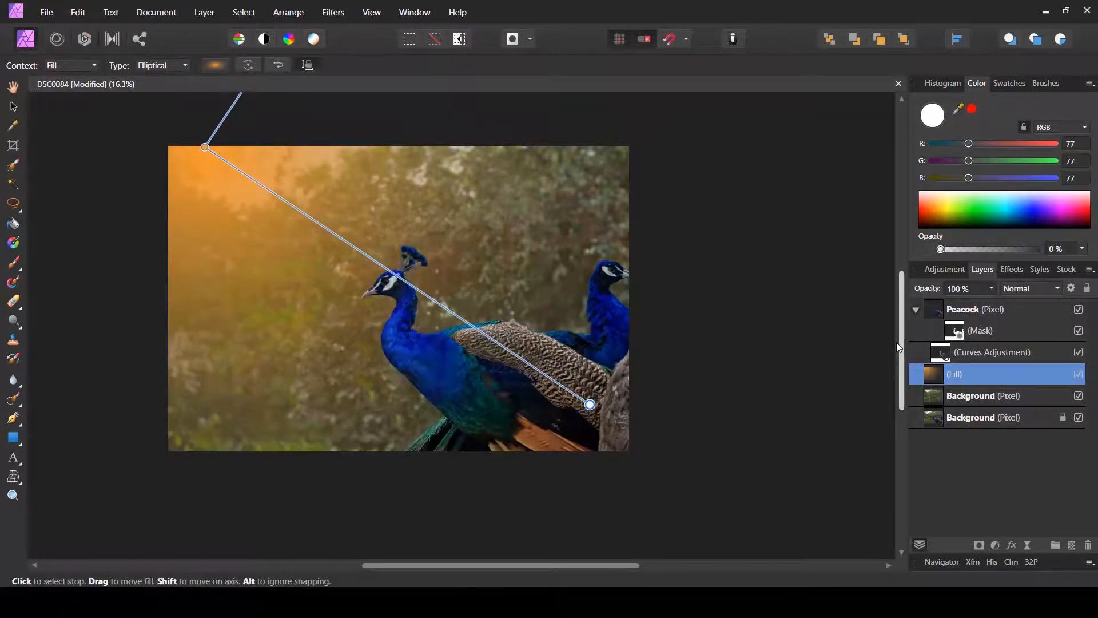
left_click_drag(205, 147, 223, 147)
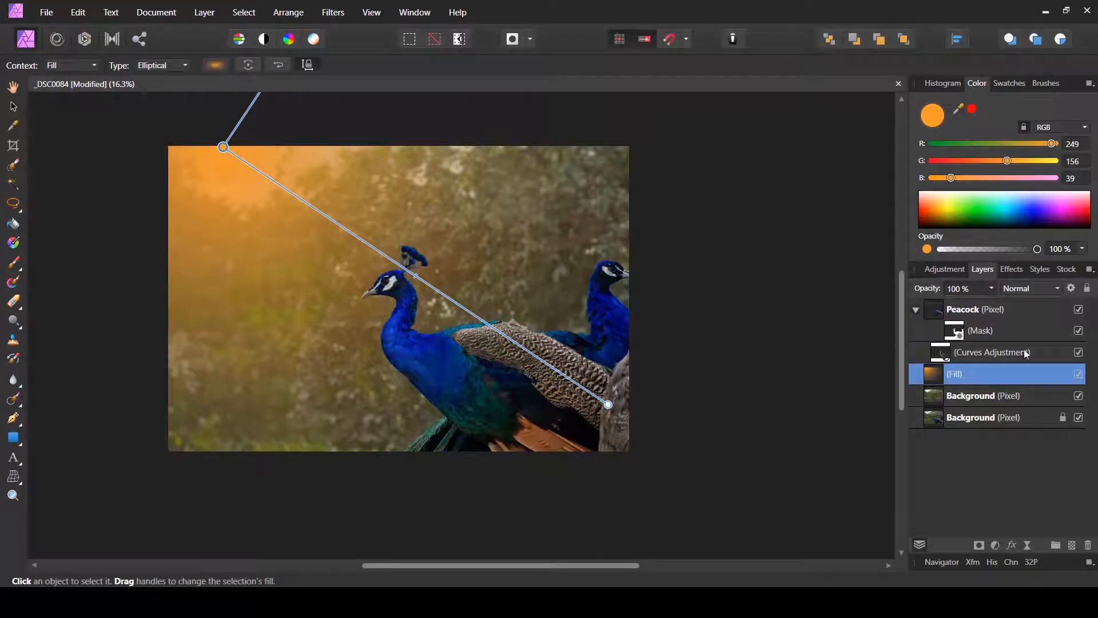
- Set the orange gradient fill layer's blend mode to Screen
left_click(1038, 289)
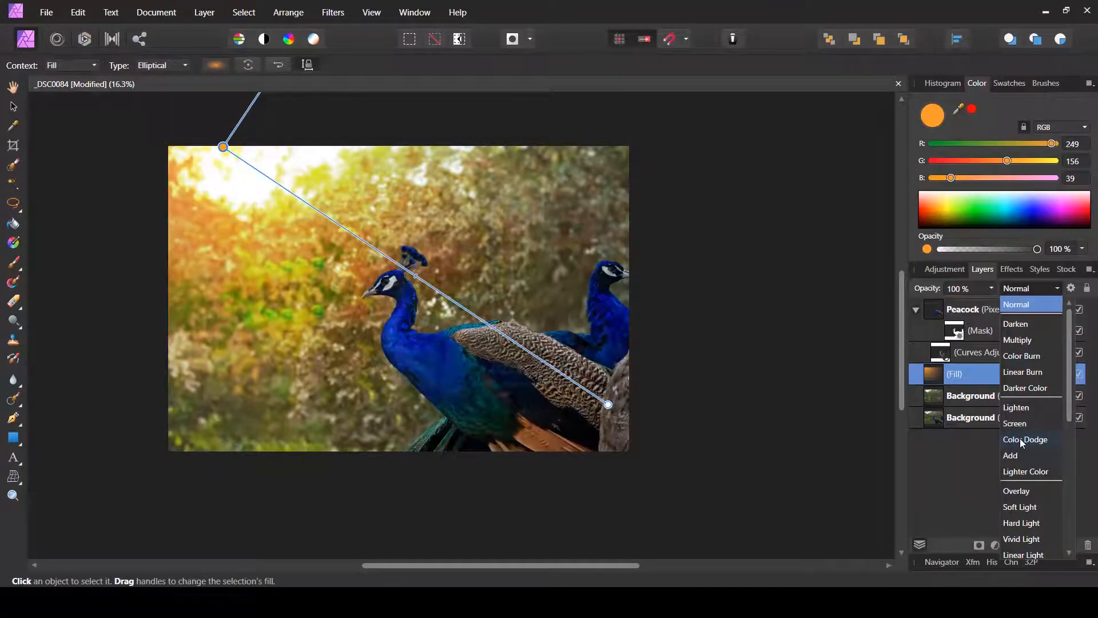
scroll(1020, 438, "down", 1)
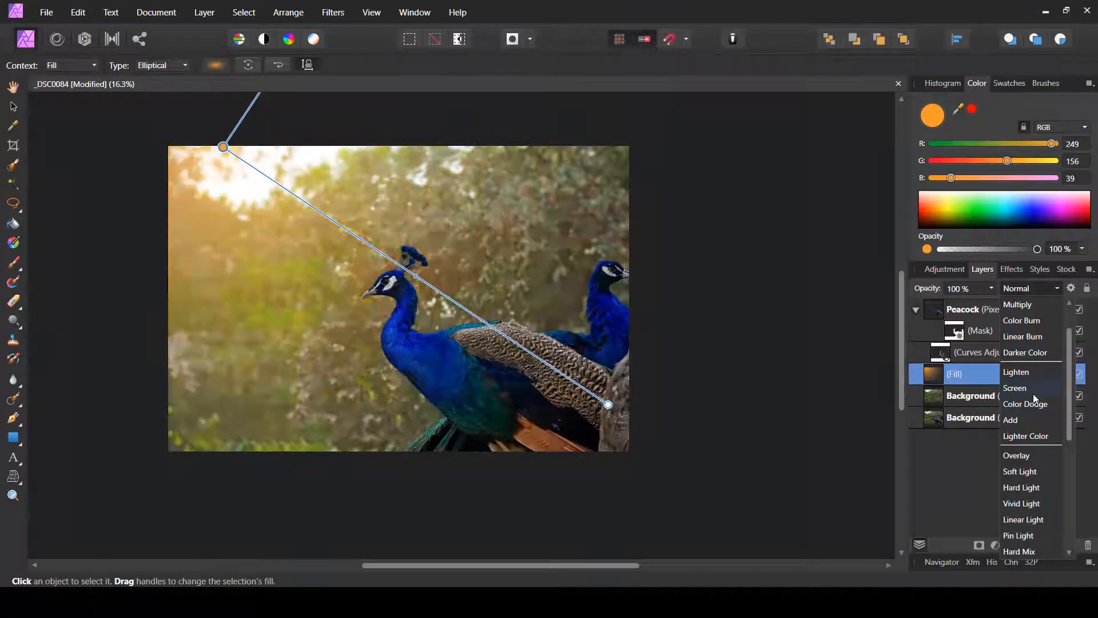
left_click(1033, 394)
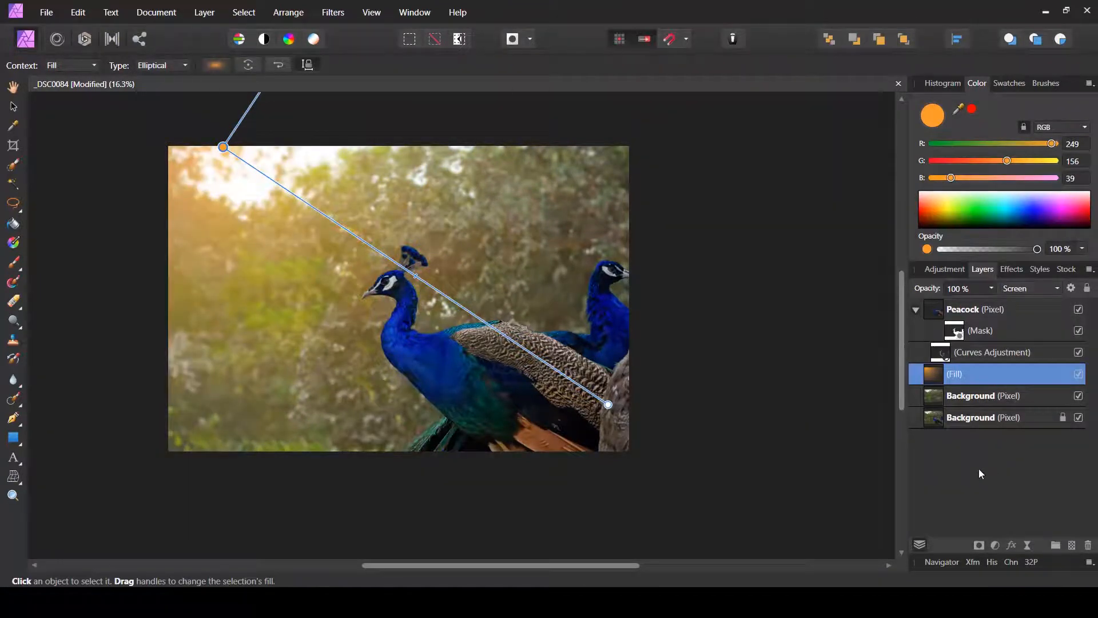
- Move the orange gradient fill layer above the Peacock layer and lower its opacity to 75%
left_click(13, 106)
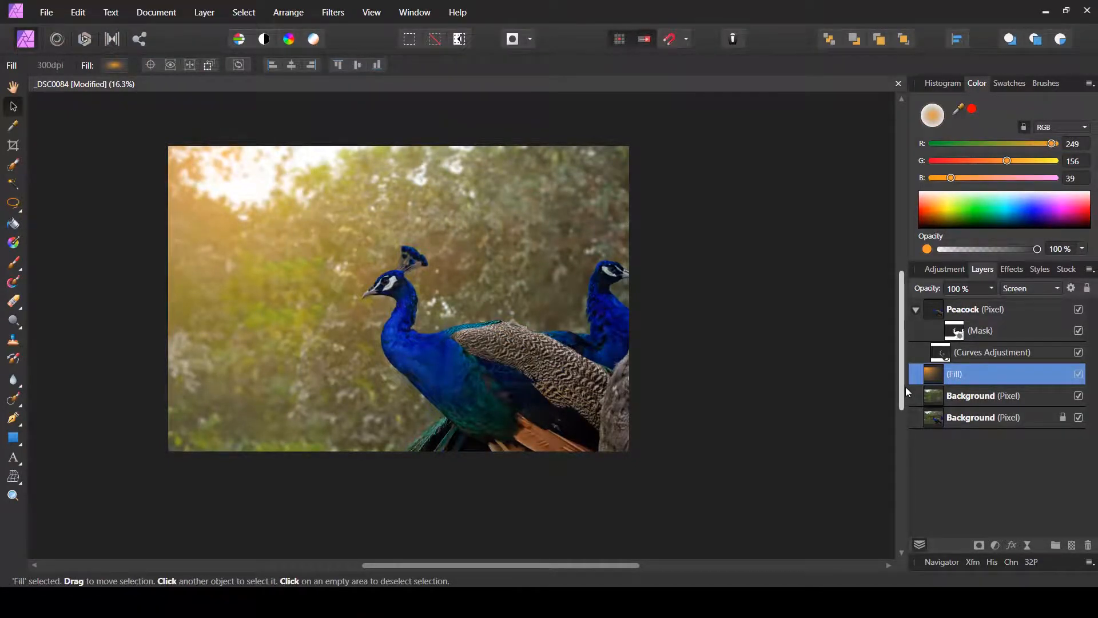
left_click_drag(1005, 369, 933, 314)
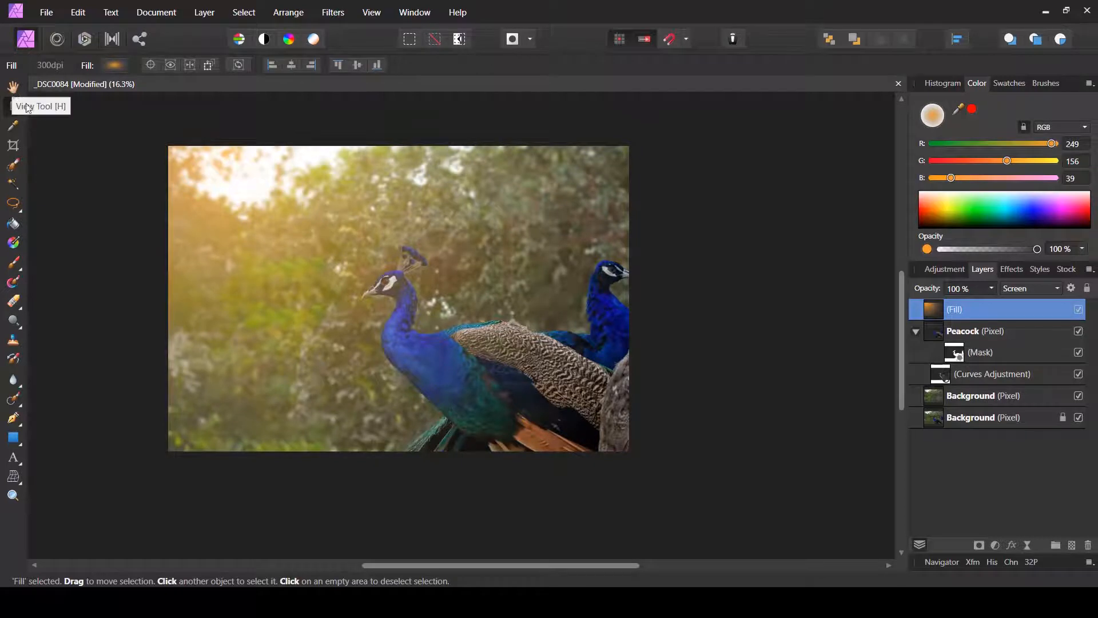
left_click(939, 330)
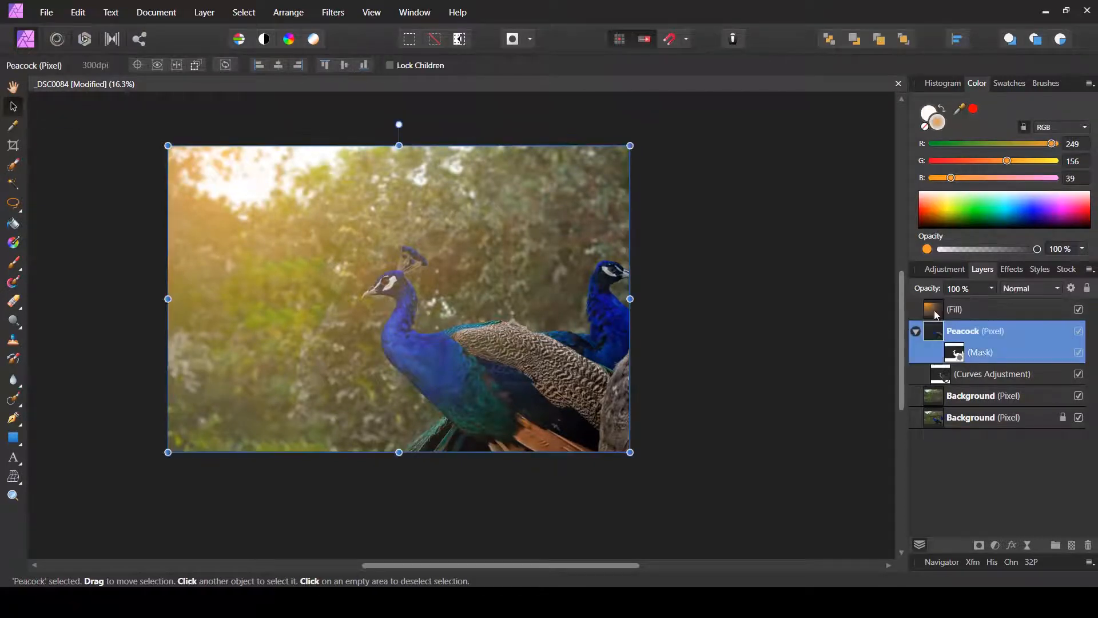
left_click(932, 314)
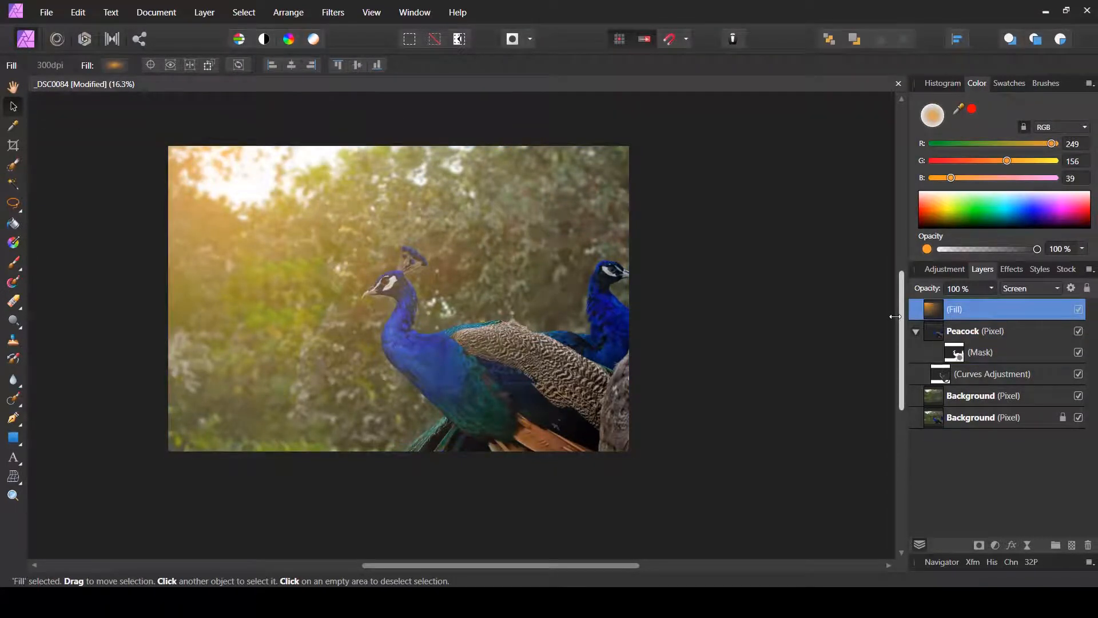
left_click(1055, 288)
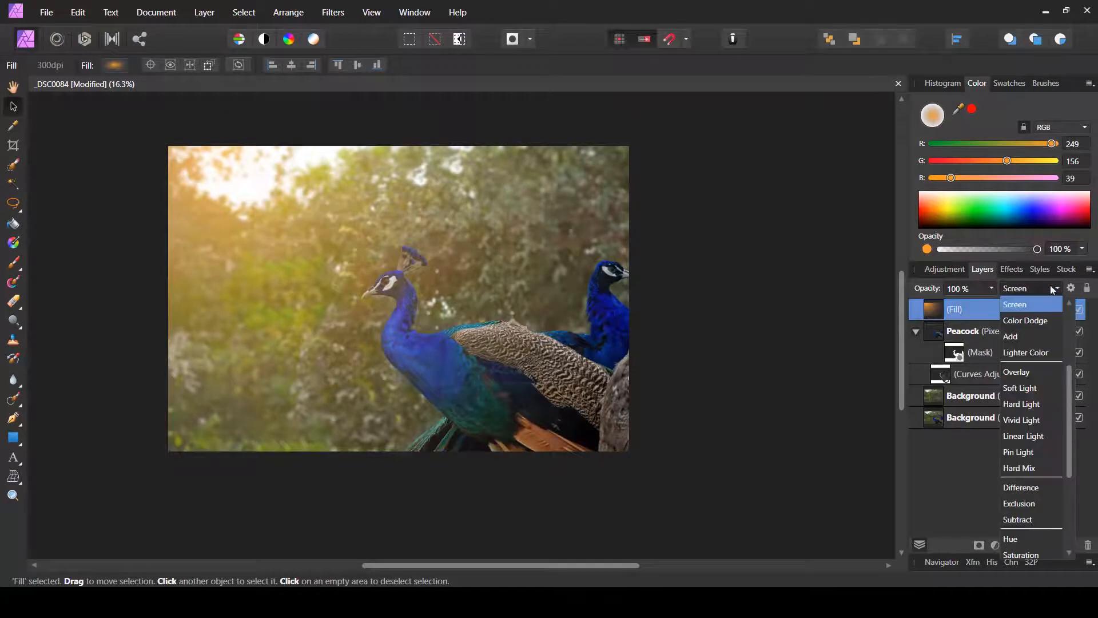
left_click(983, 291)
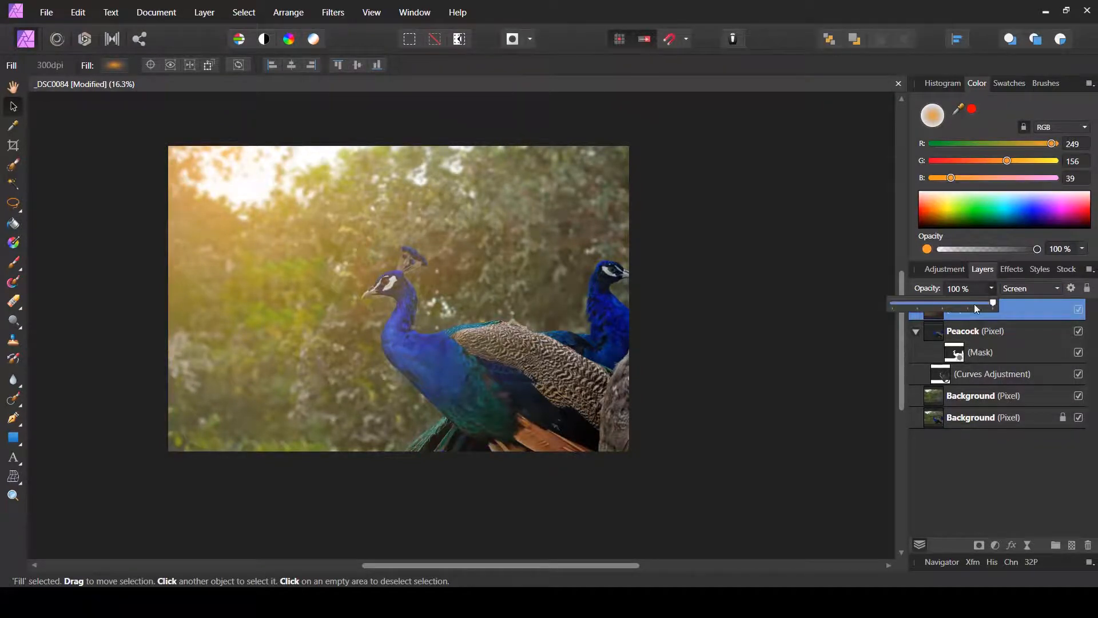
mouse_move(975, 308)
left_mouse_down()
mouse_move(949, 307)
mouse_move(968, 308)
left_mouse_up()
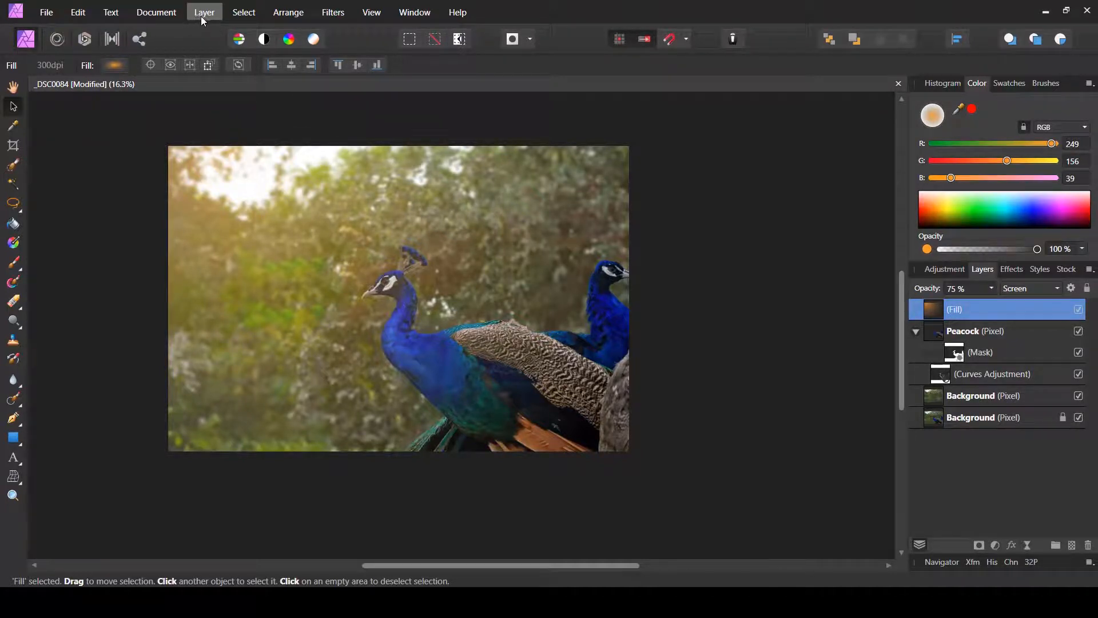
- Add a solid black fill layer above all other layers and attach a mask to it
left_click(245, 17)
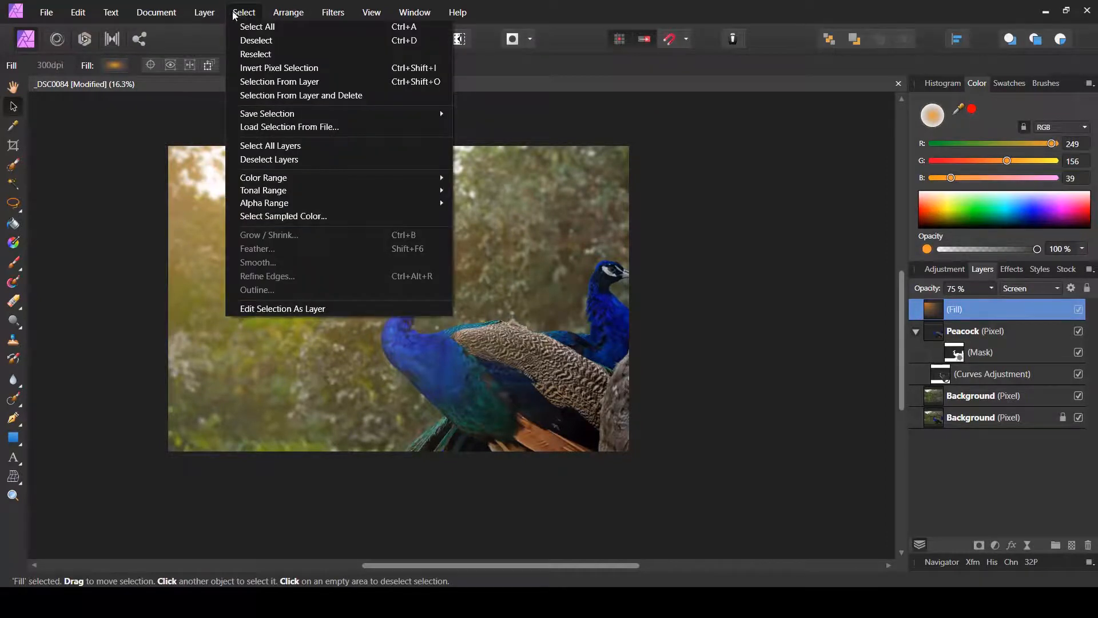
left_click(239, 111)
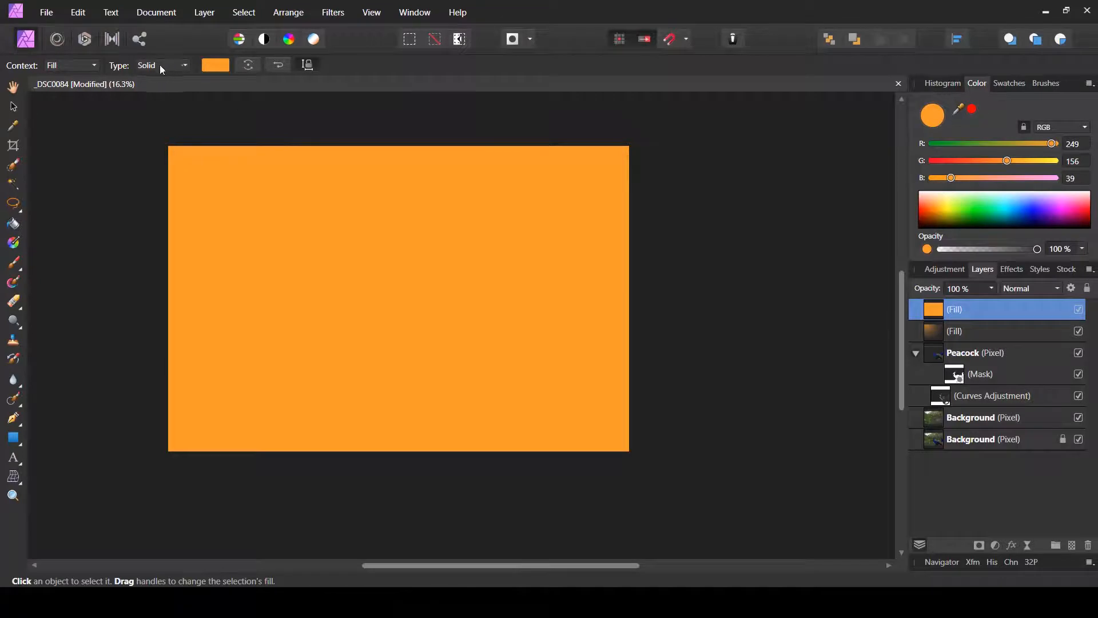
left_click(215, 65)
left_click_drag(216, 169, 124, 166)
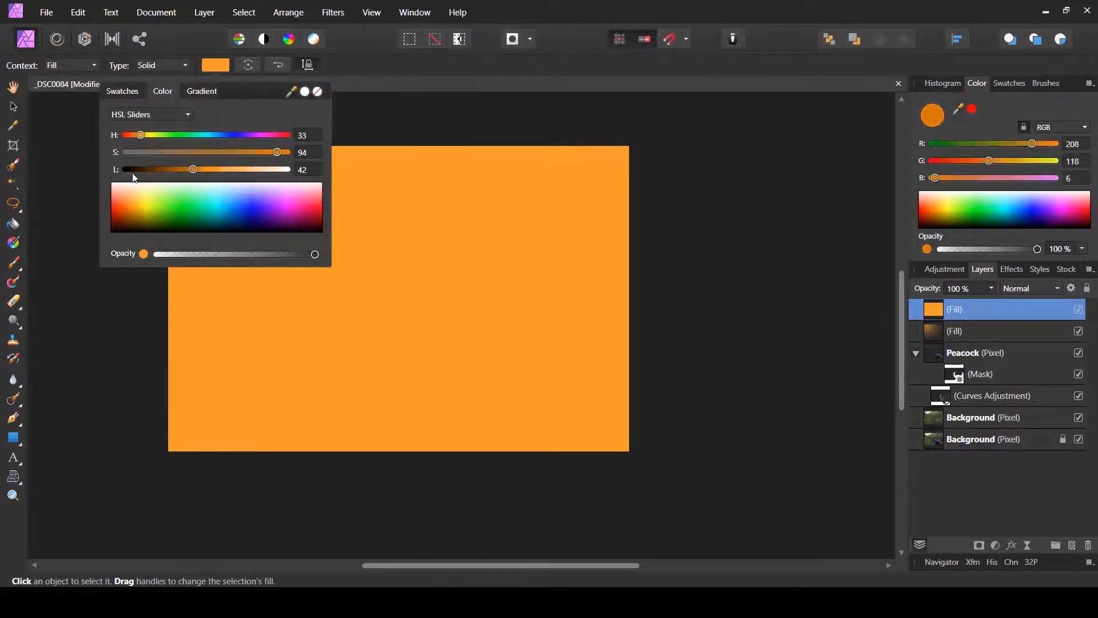
left_click_drag(200, 151, 74, 156)
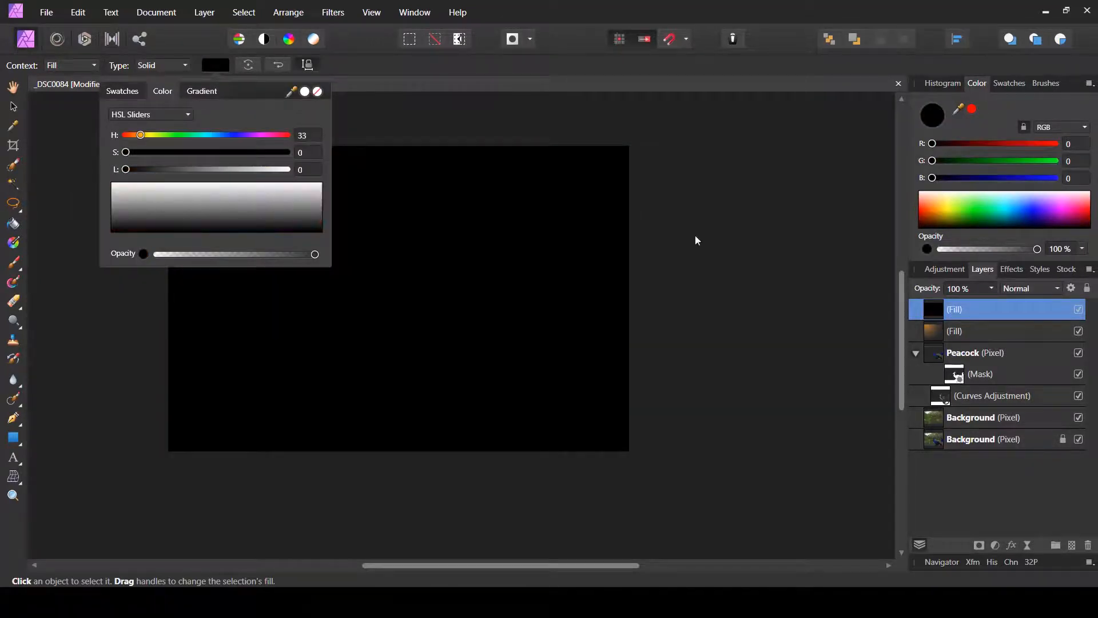
left_click(931, 308)
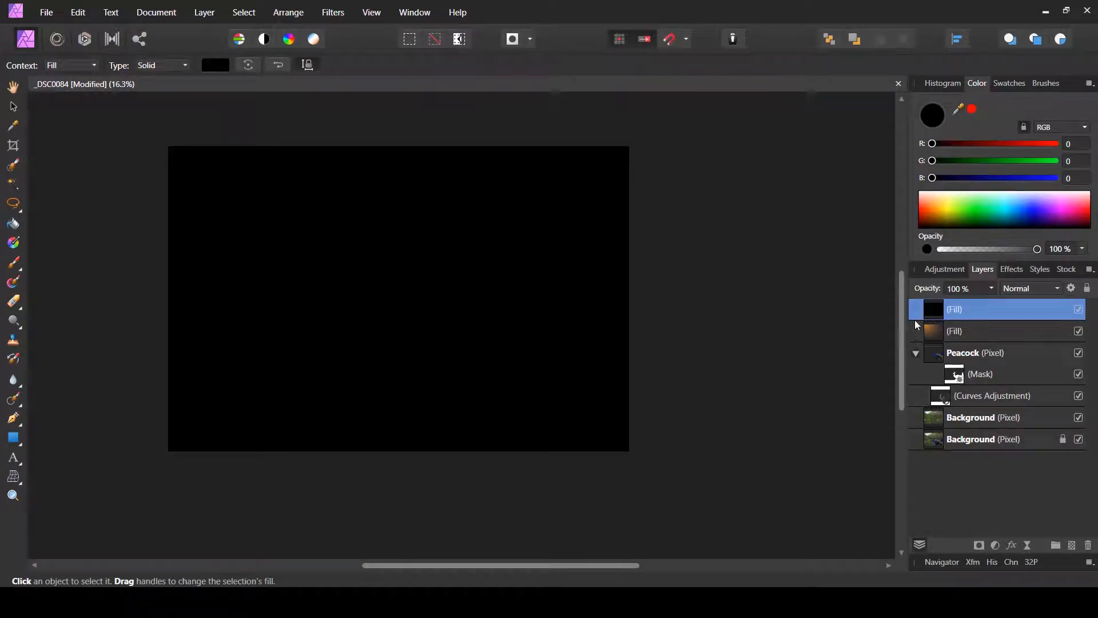
left_click(983, 549)
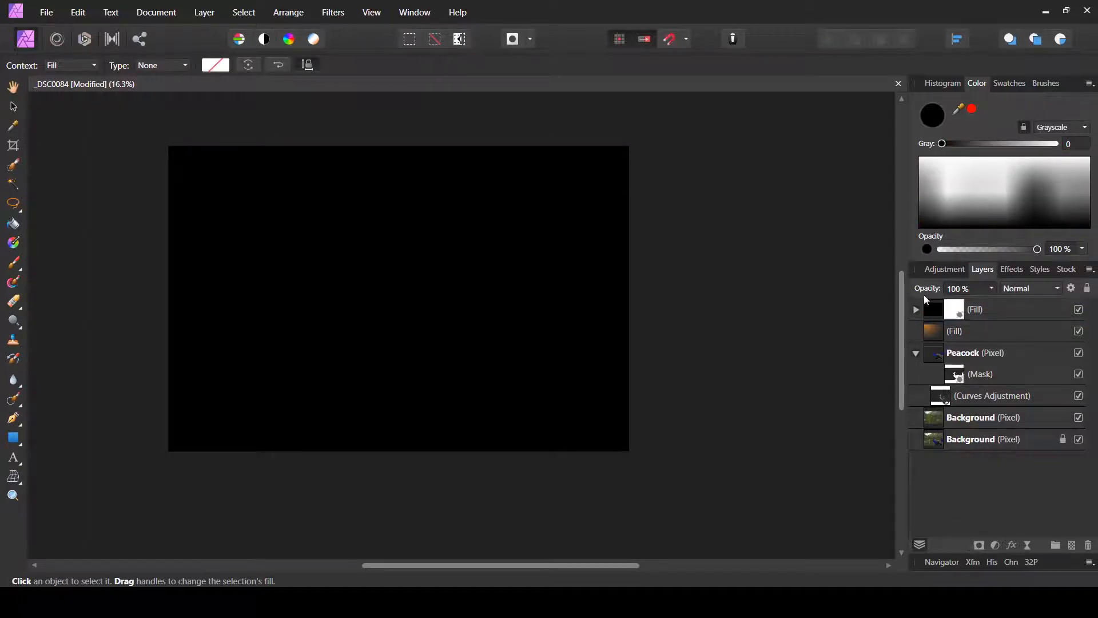
left_click(919, 310)
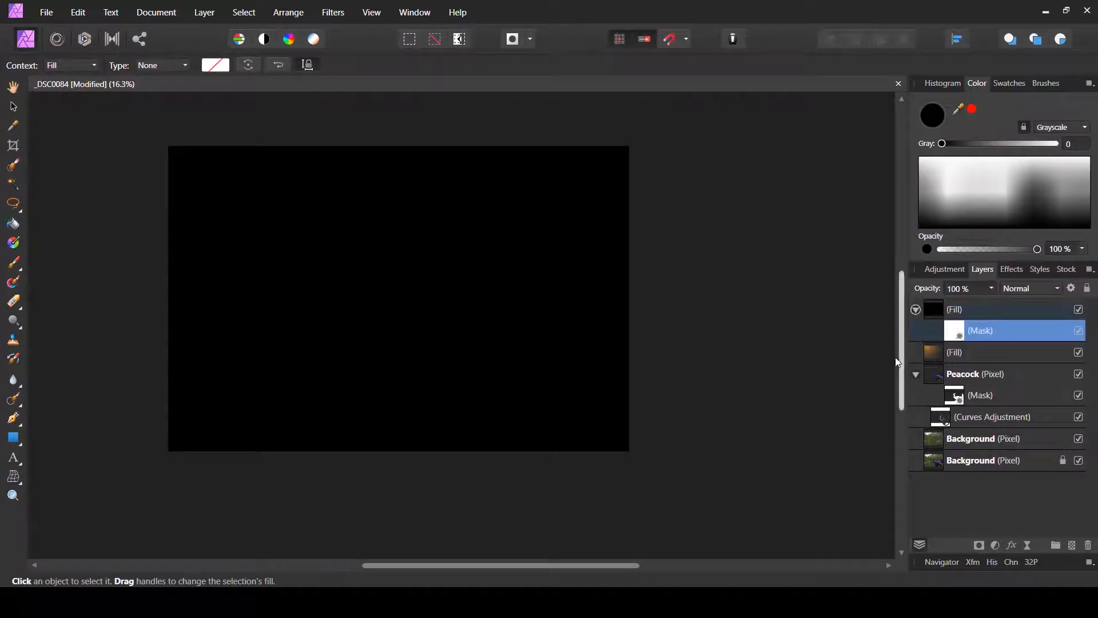
- Draw a wide elliptical marquee selection across the middle of the photo, reaching almost to both side edges
left_click(17, 206)
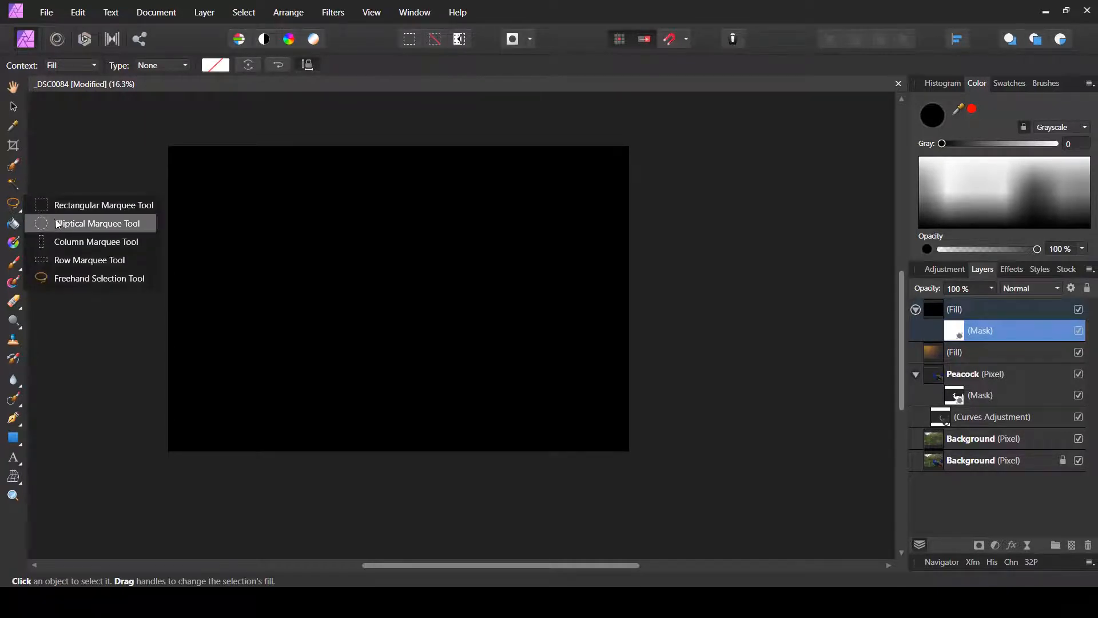
left_click(58, 226)
mouse_move(197, 209)
left_mouse_down()
mouse_move(270, 266)
mouse_move(473, 363)
mouse_move(595, 379)
mouse_move(632, 418)
mouse_move(603, 419)
mouse_move(614, 393)
left_mouse_up()
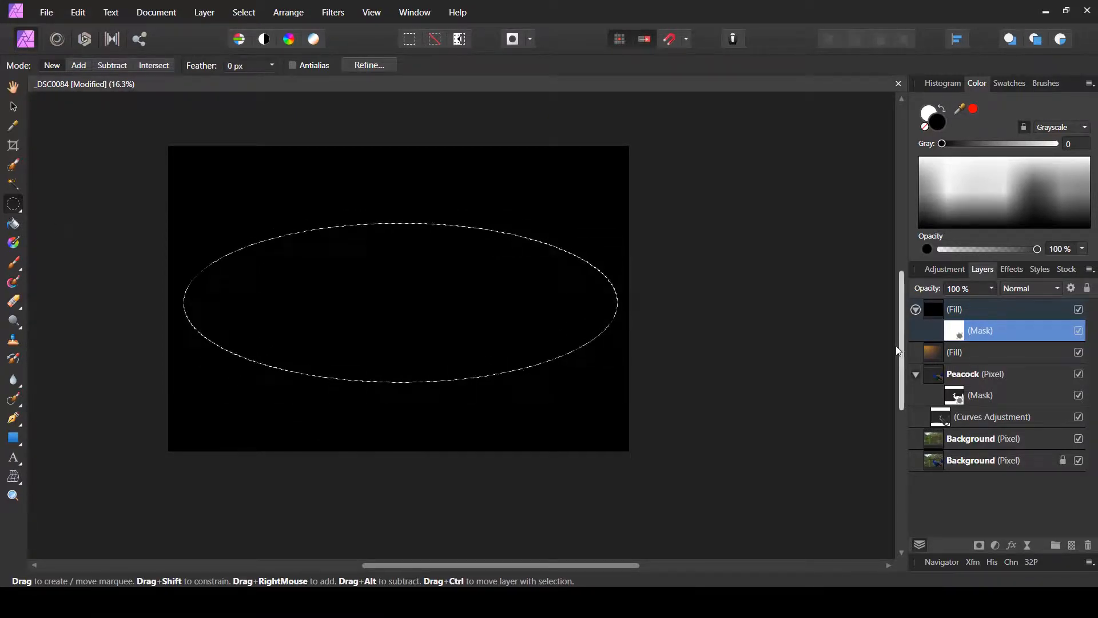
- Using Quick Mask, rotate and enlarge the elliptical selection so it runs diagonally from the upper-left corner to the lower-right corner of the photo
key("q")
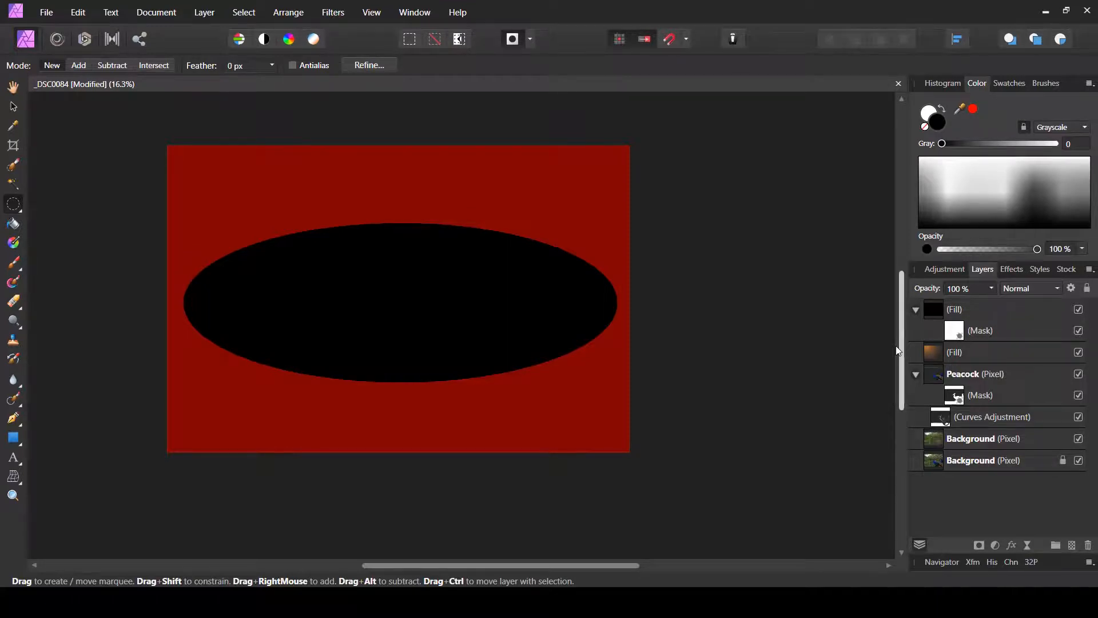
left_click(16, 113)
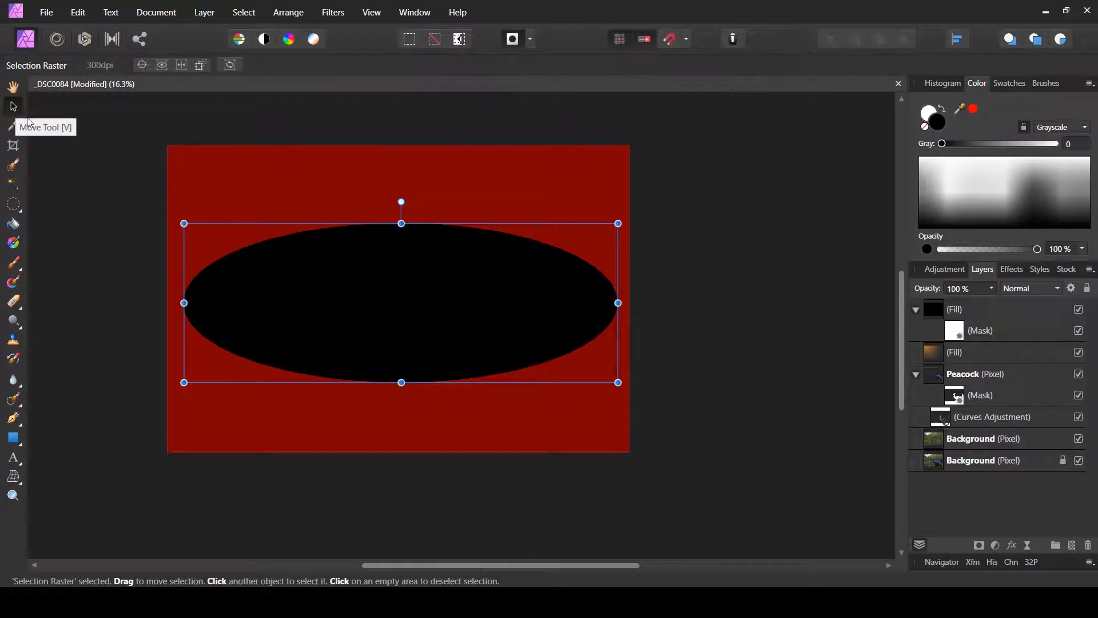
left_click_drag(625, 388, 572, 456)
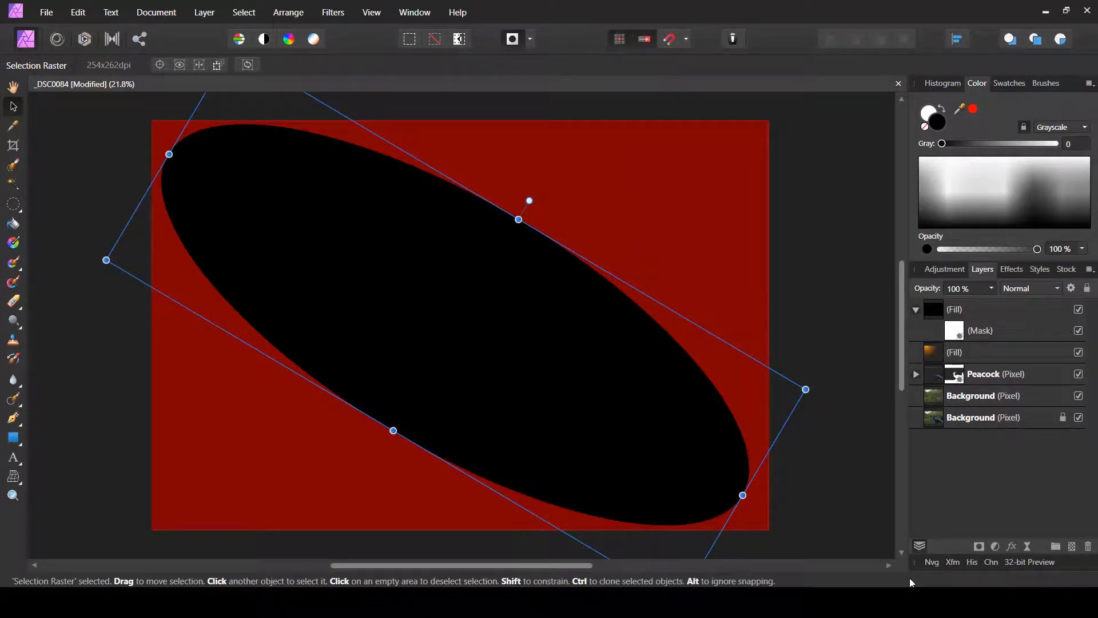
key("q")
key("m")
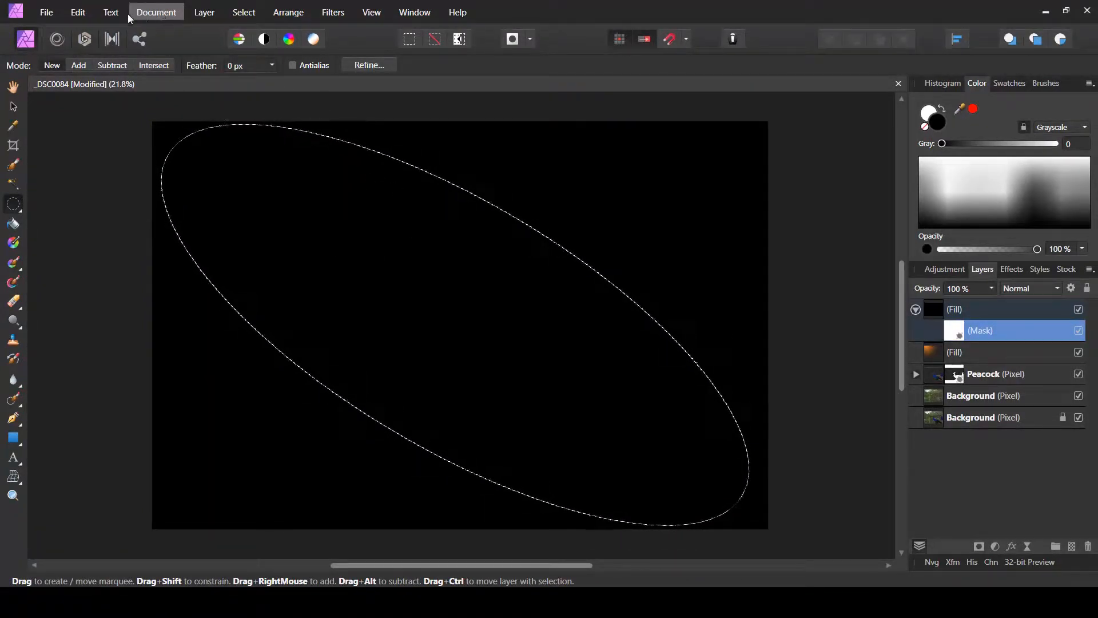
left_click(78, 12)
left_click(102, 187)
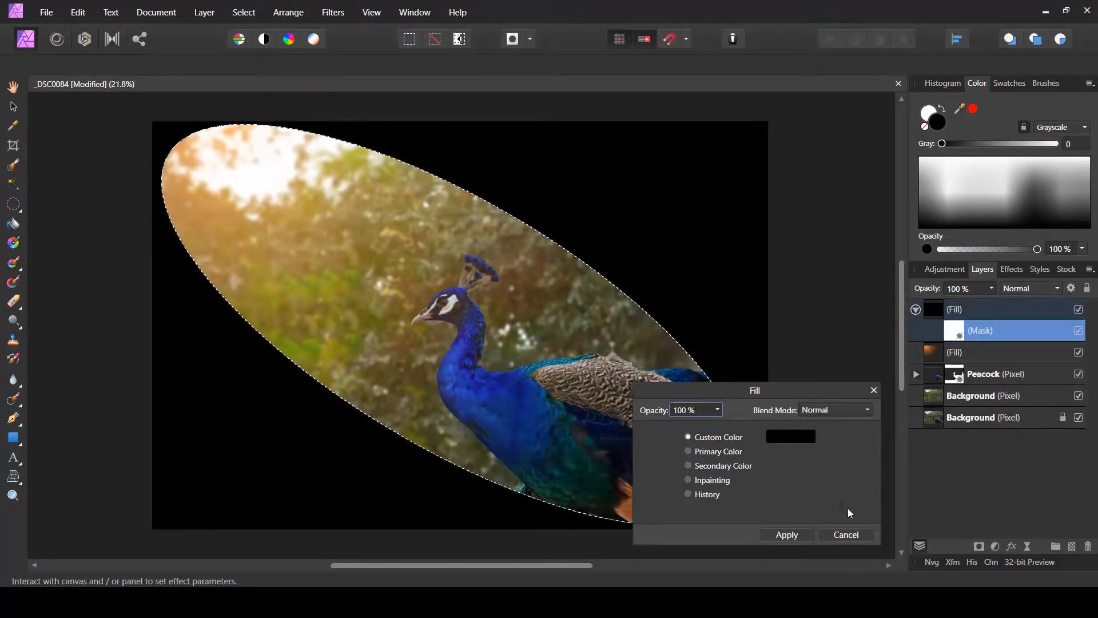
left_click(851, 534)
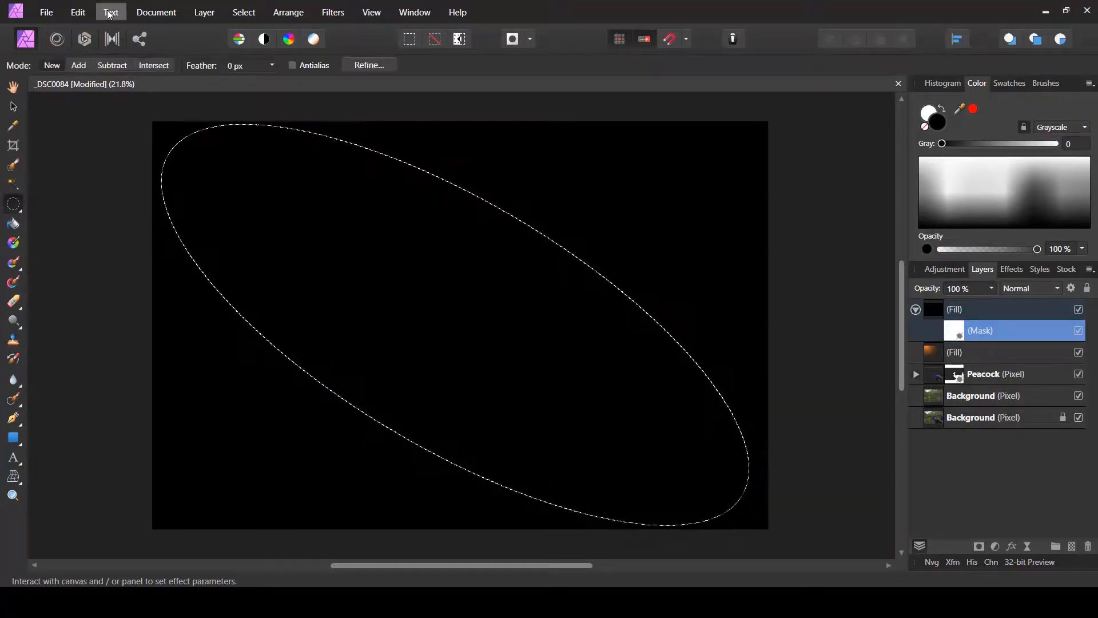
- Feather the diagonal elliptical selection with a radius of 988.4 px
left_click(244, 12)
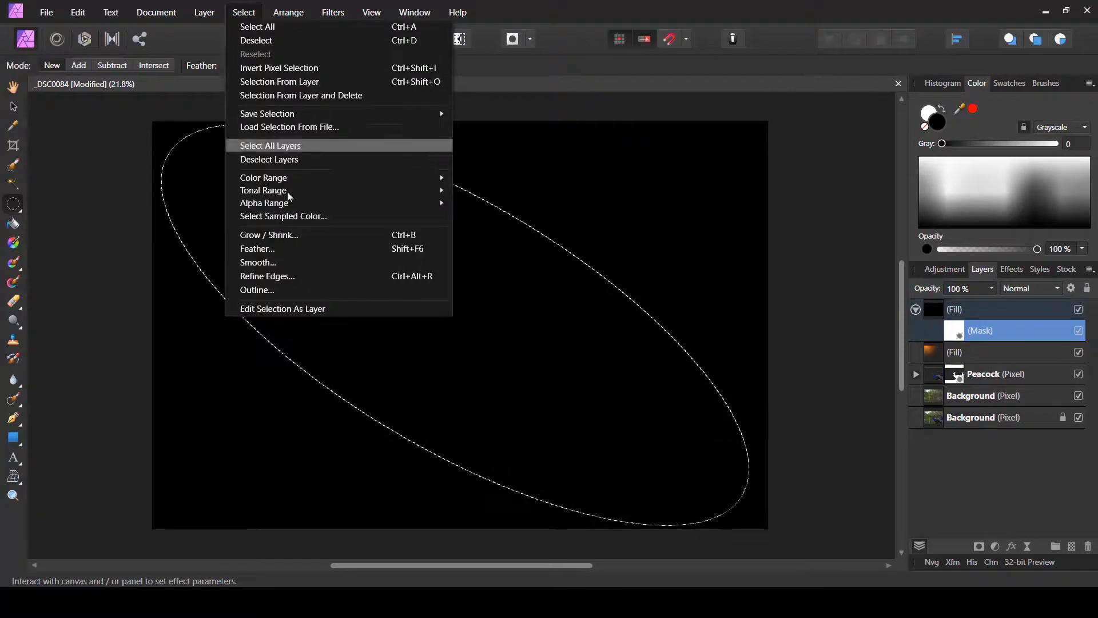
left_click(290, 249)
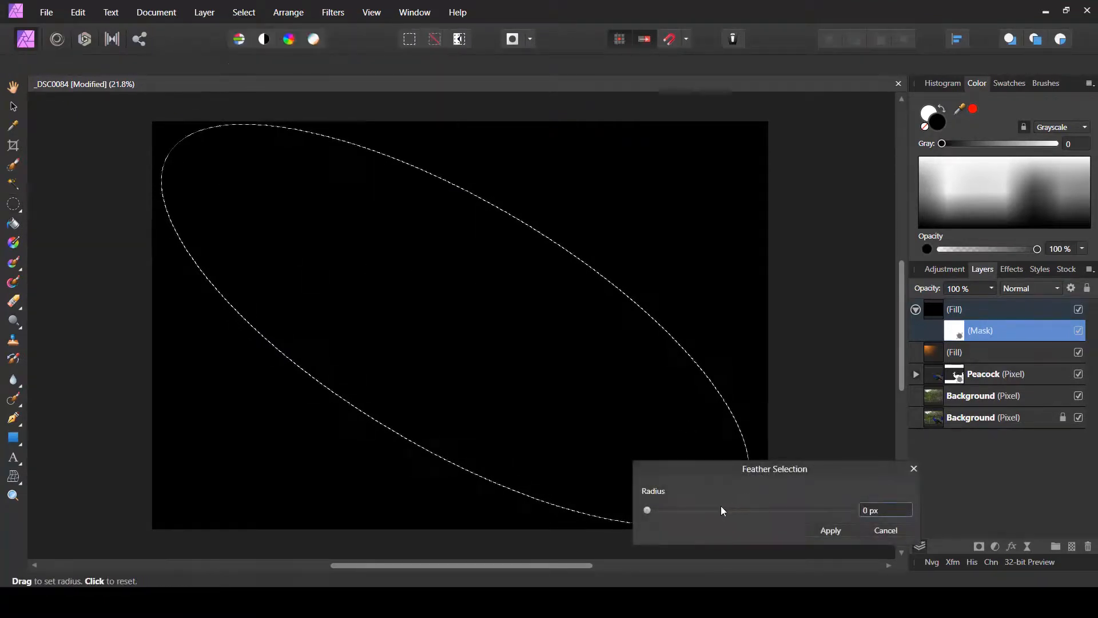
left_click_drag(726, 509, 845, 510)
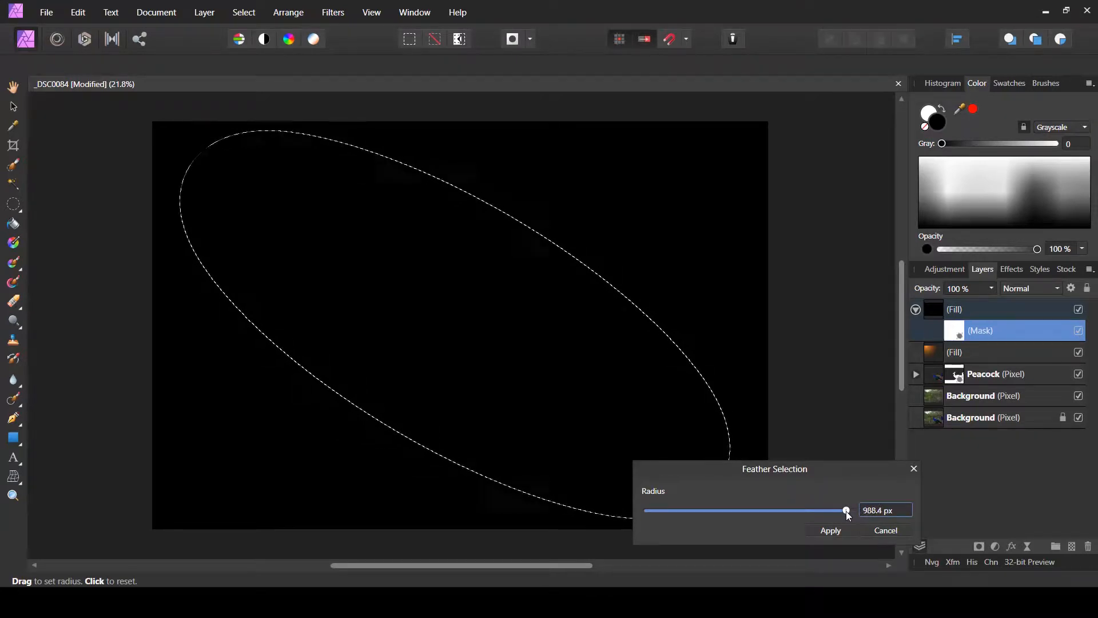
left_click(822, 534)
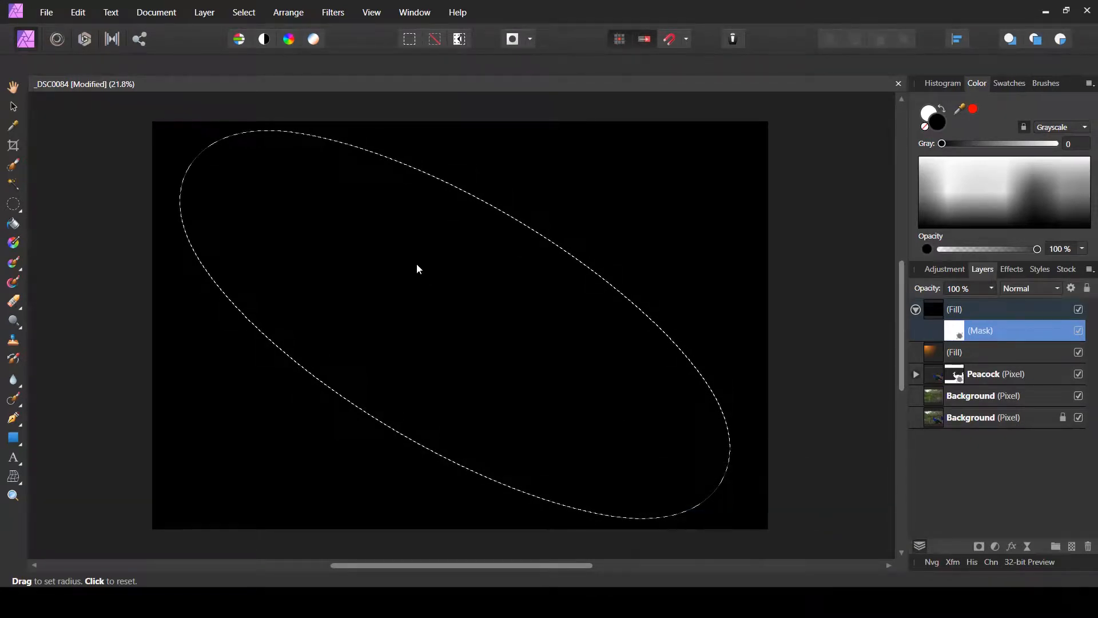
key("m")
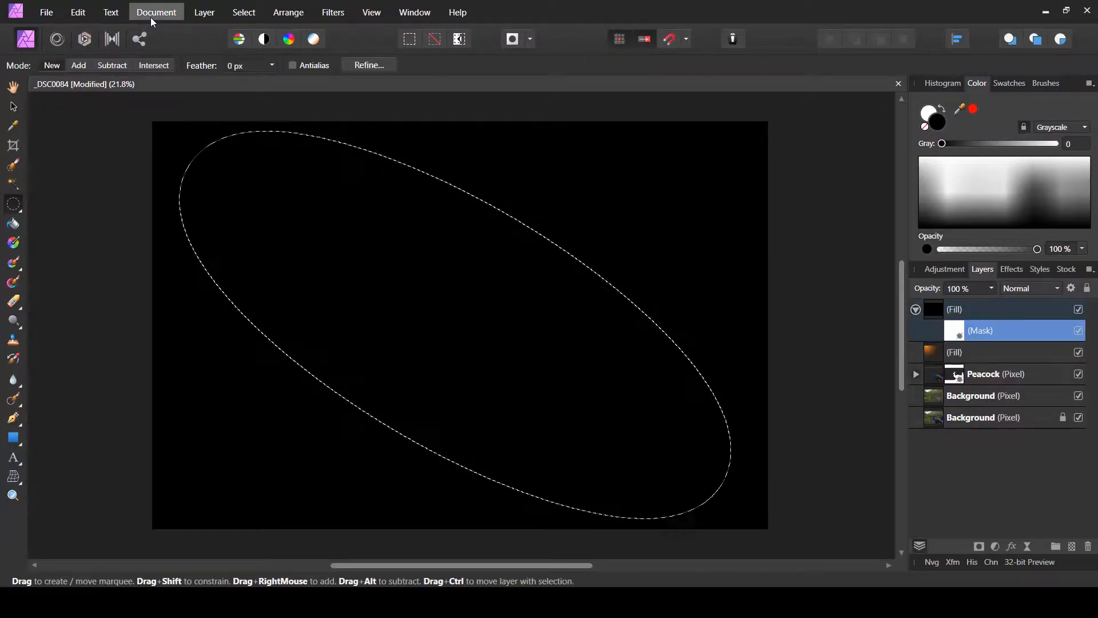
- Fill the feathered ellipse on the black fill layer's mask with black at 100% opacity, deselecting it before saving the document
left_click(78, 12)
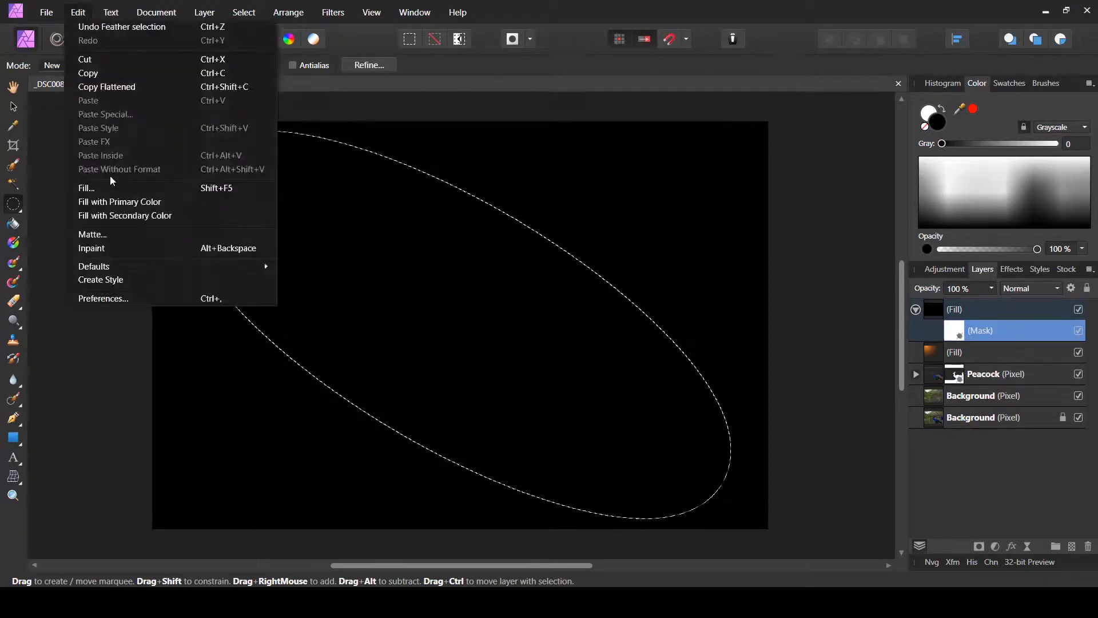
left_click(111, 190)
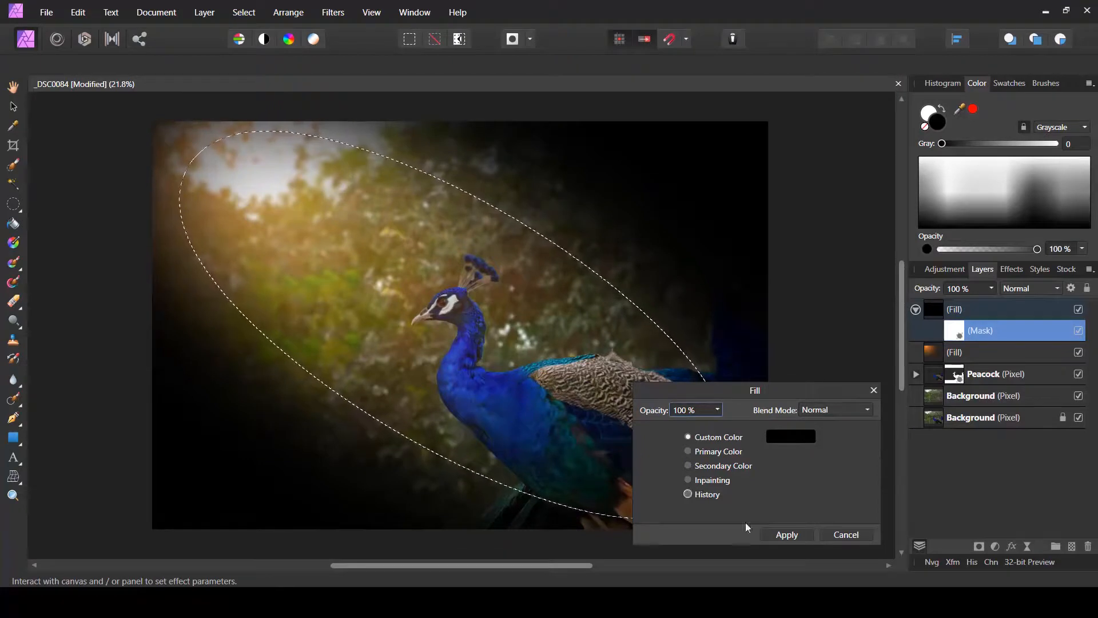
left_click(787, 535)
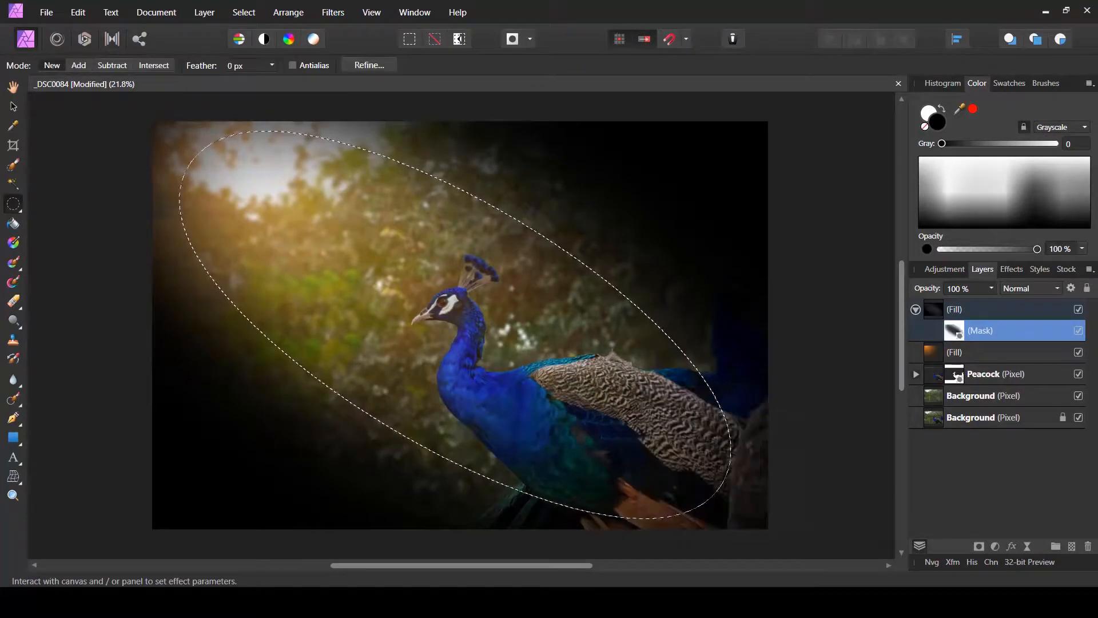
left_click(437, 43)
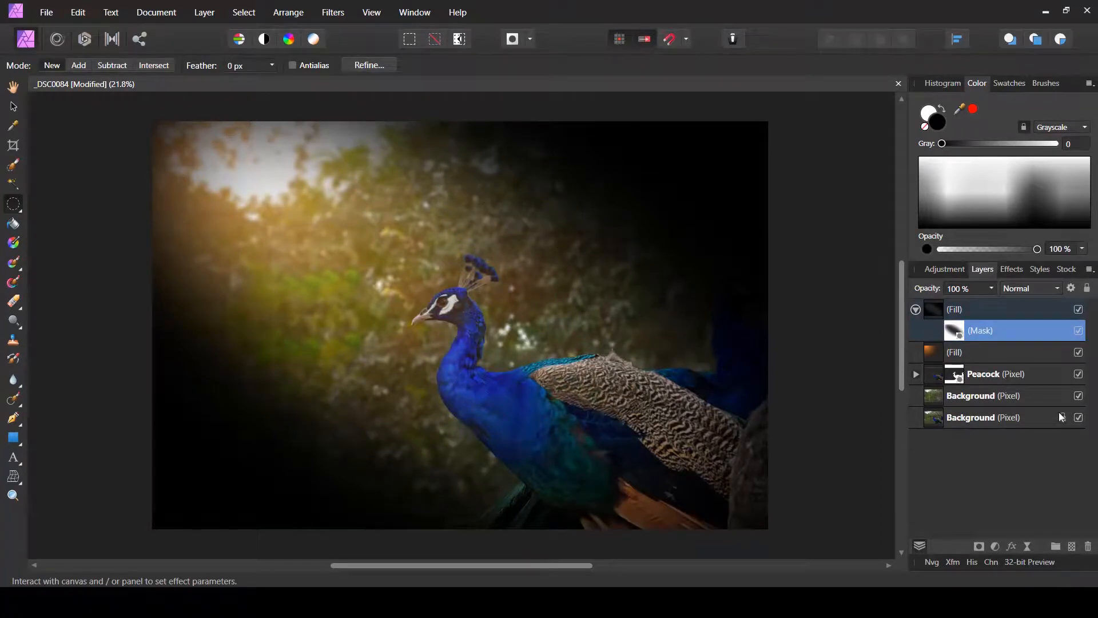
key("ctrl+s")
- Set the masked black fill layer's blend mode to Multiply and lower its opacity to 48%
left_click(1027, 310)
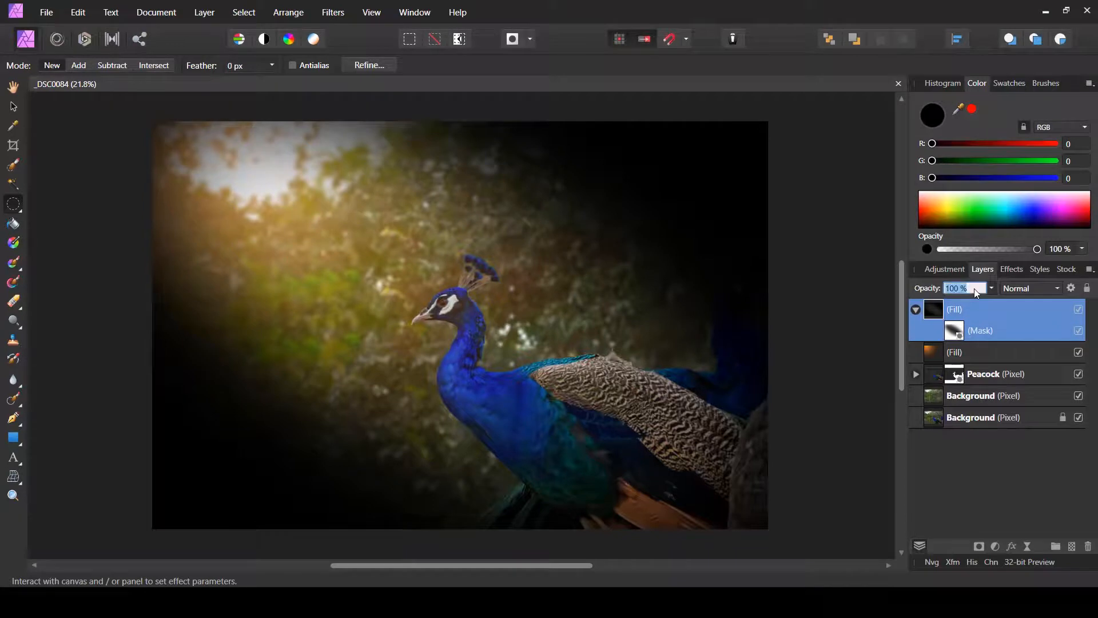
left_click(991, 288)
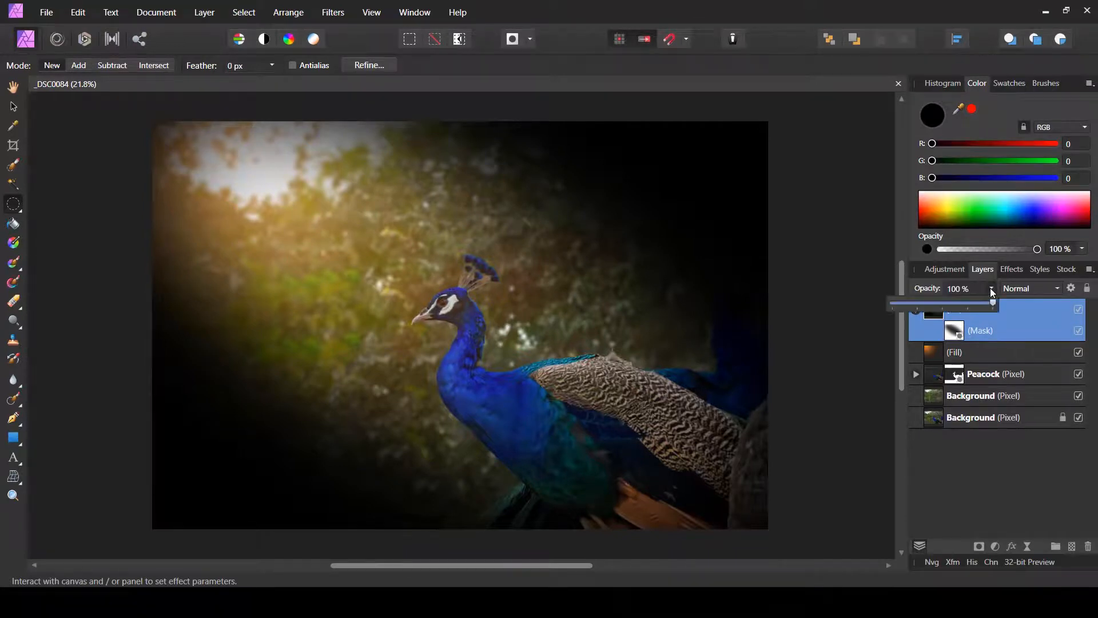
left_click_drag(991, 289, 957, 304)
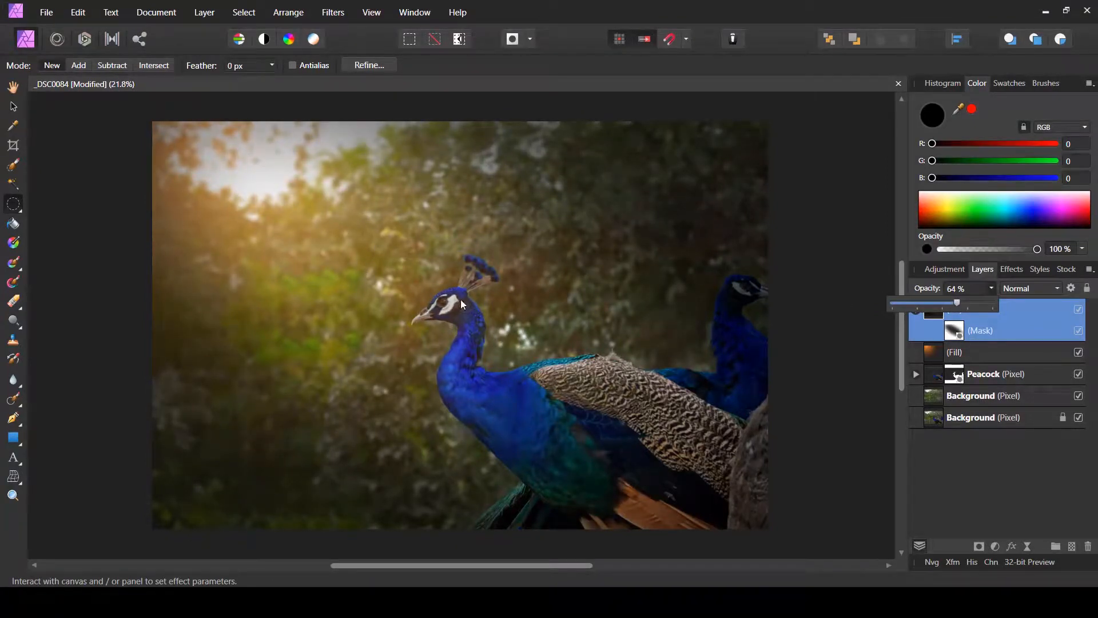
left_click(1042, 284)
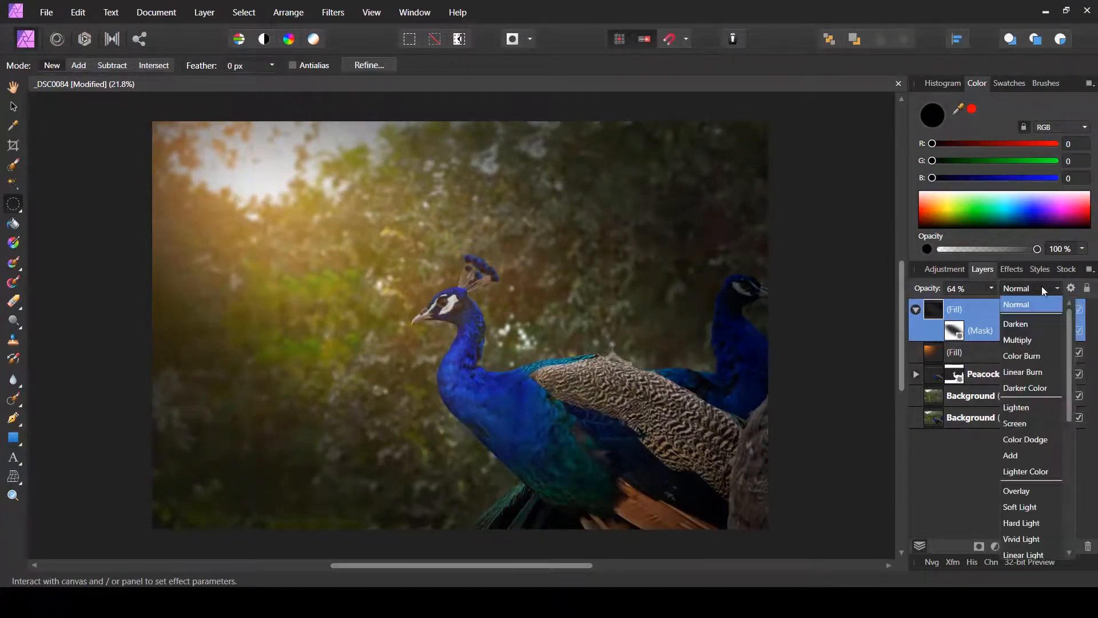
left_click(1030, 341)
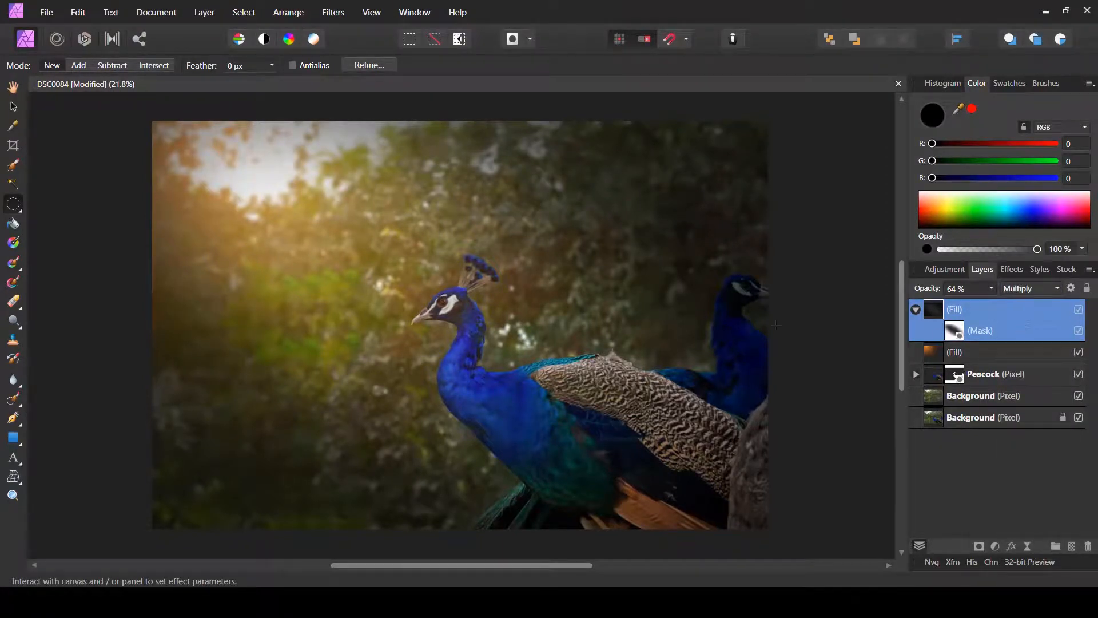
left_click(991, 288)
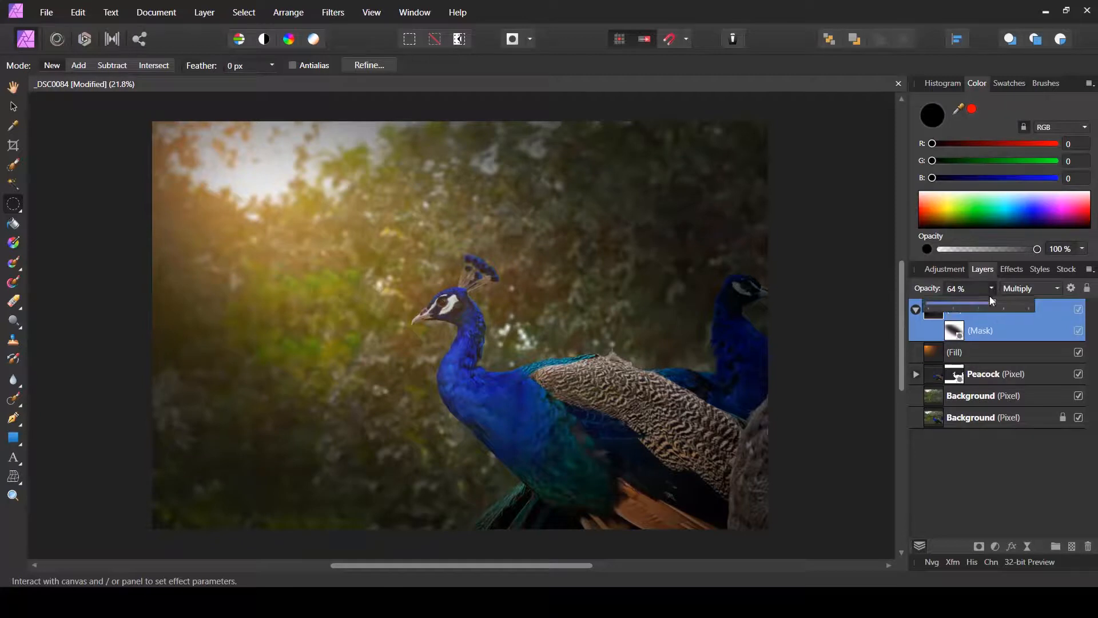
left_click_drag(993, 303, 976, 305)
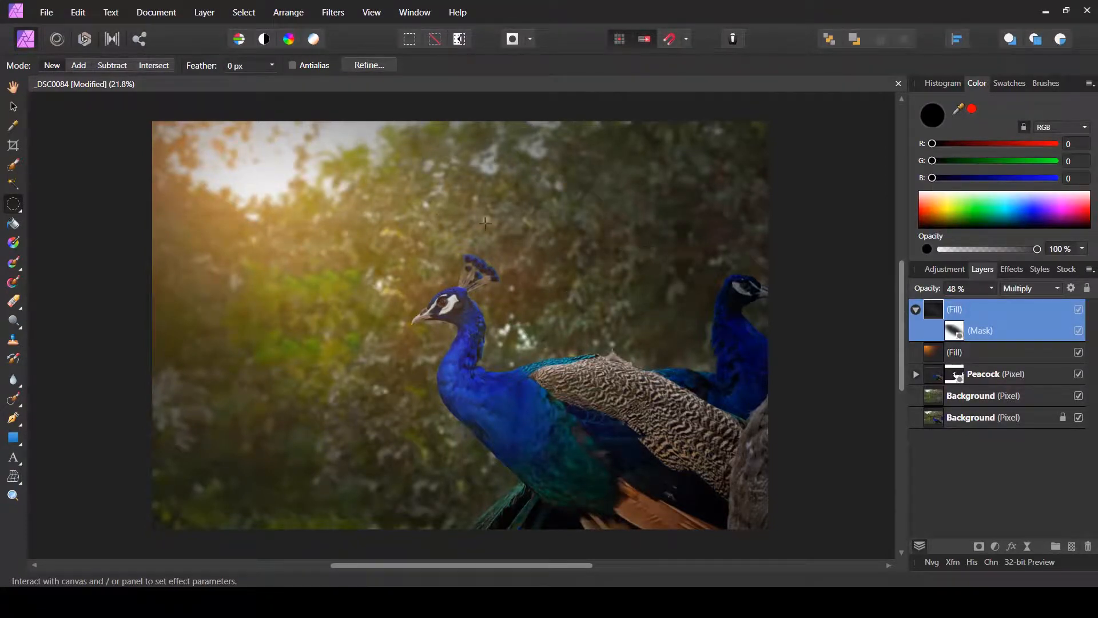
- Add a Curves adjustment above all layers and shape a gentle S-curve with raised highlights and slightly lowered shadows
left_click(995, 547)
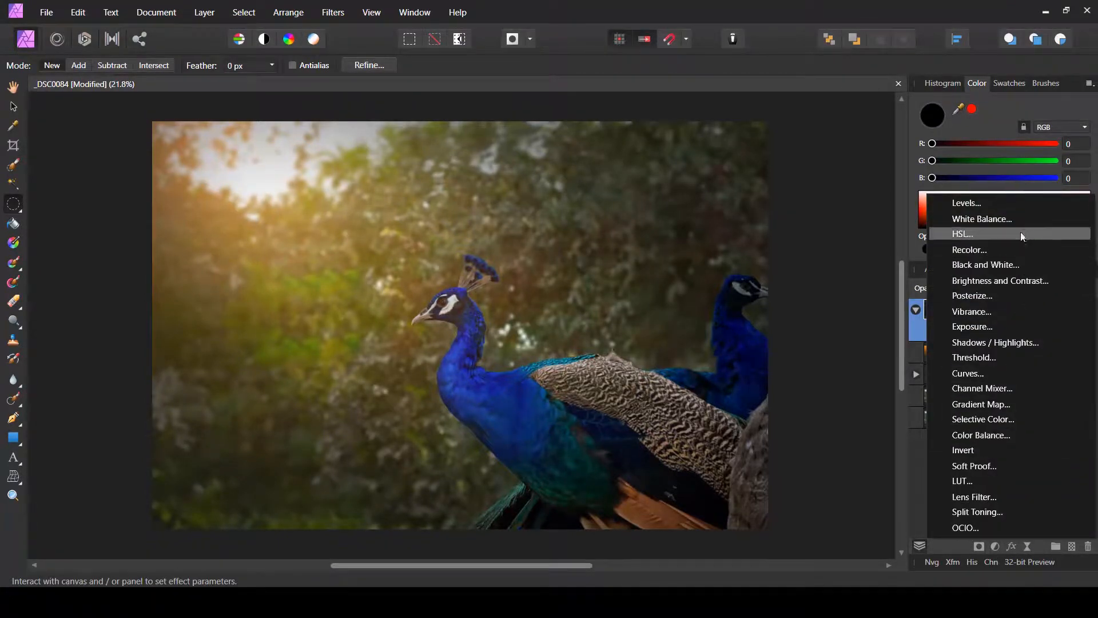
left_click(982, 372)
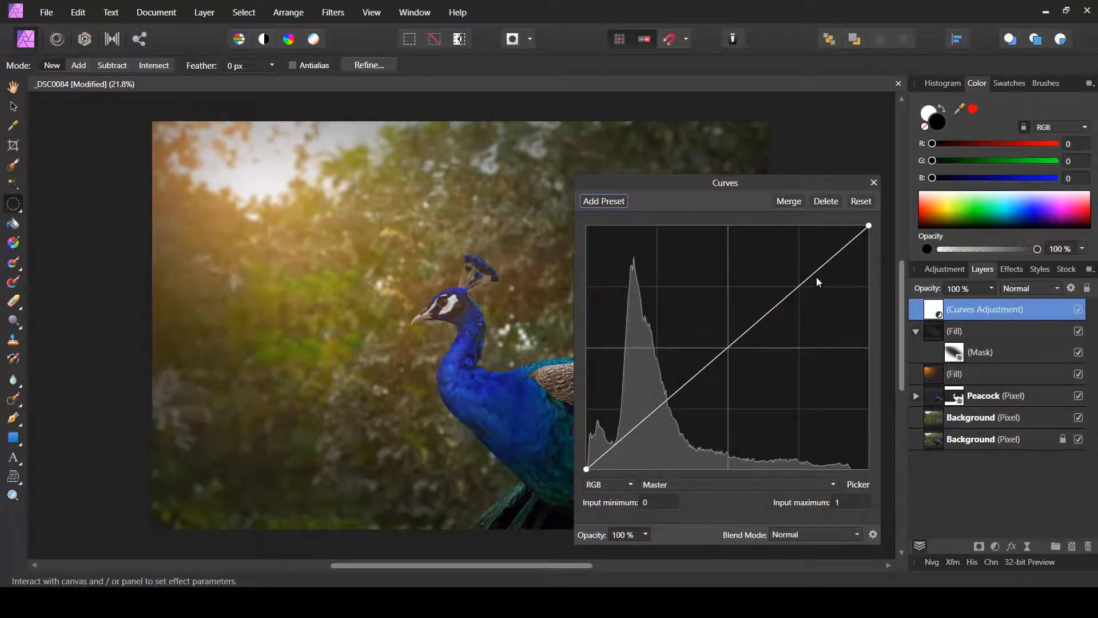
left_click_drag(814, 273, 807, 269)
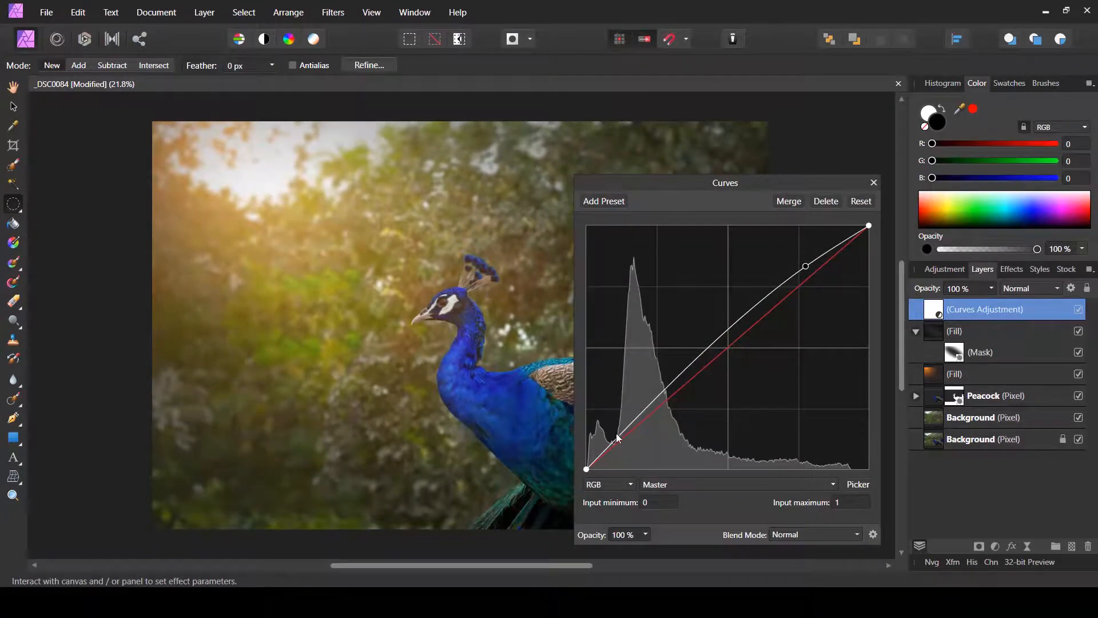
mouse_move(618, 438)
left_mouse_down()
mouse_move(624, 455)
mouse_move(616, 455)
left_mouse_up()
left_click_drag(806, 266, 798, 259)
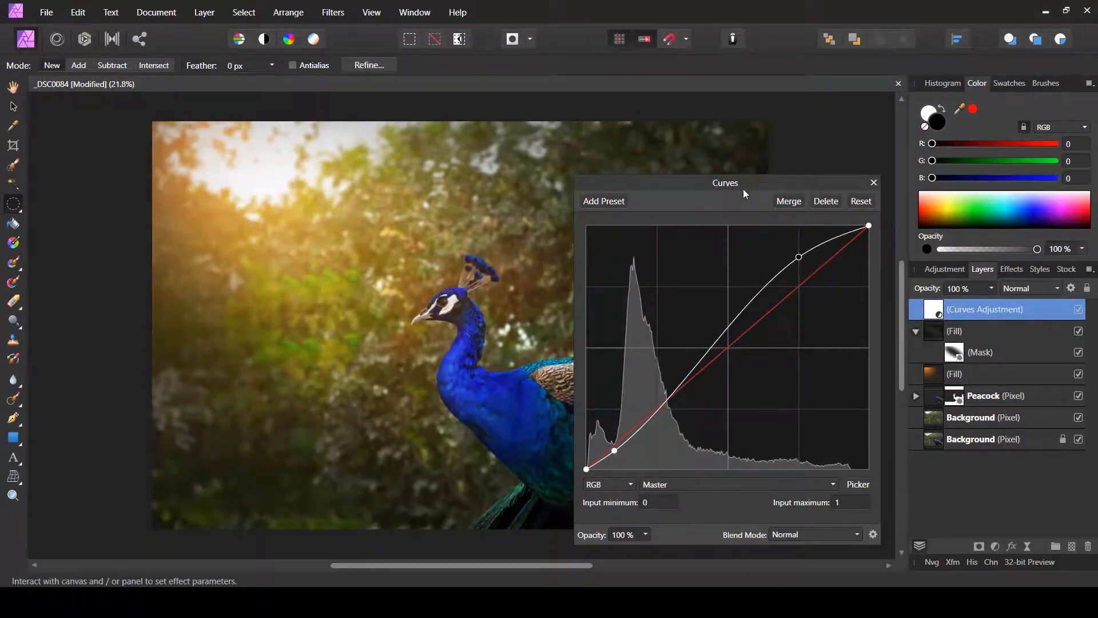
- Fine-tune the S-curve by lowering its highlight point slightly and nudging its shadow point toward the midtones
left_click_drag(742, 187, 828, 103)
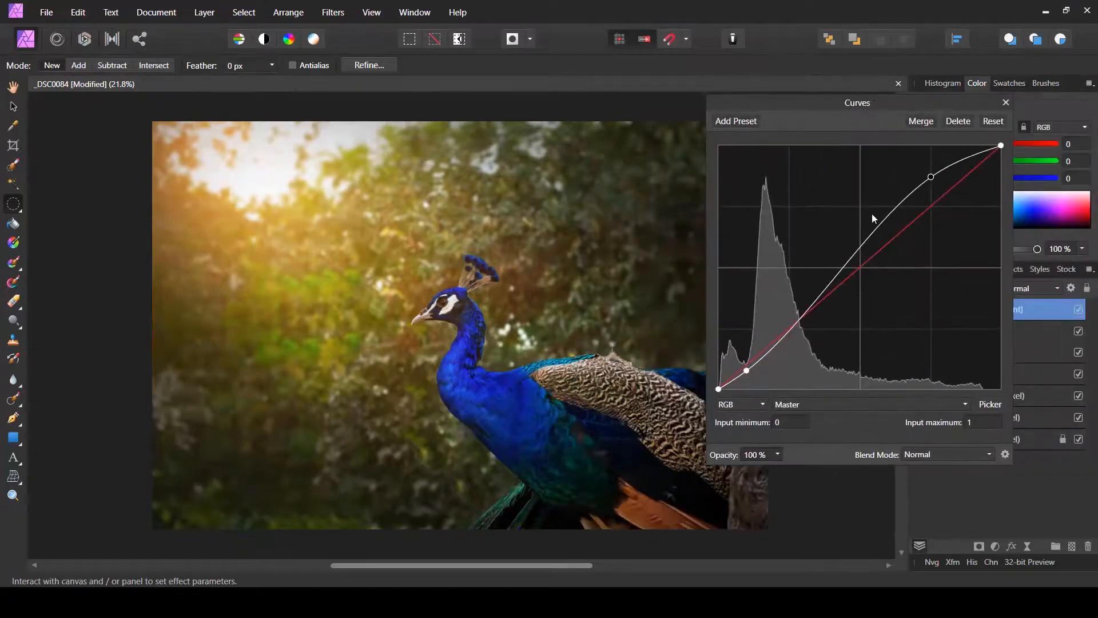
mouse_move(931, 176)
left_mouse_down()
mouse_move(940, 183)
mouse_move(931, 179)
left_mouse_up()
left_click_drag(746, 371, 749, 371)
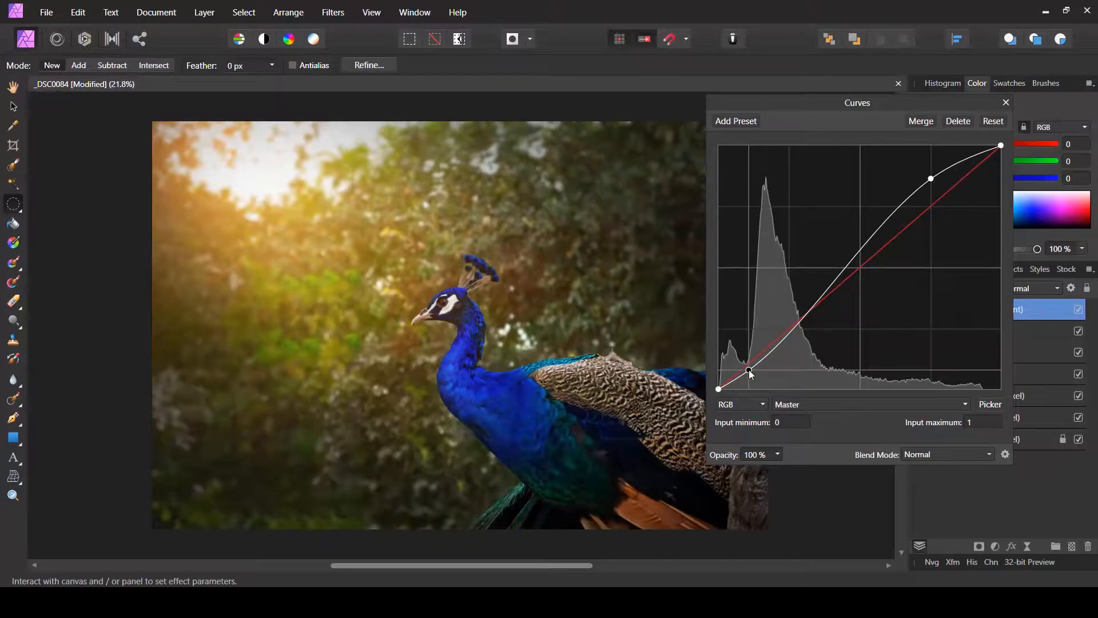
left_click(1004, 102)
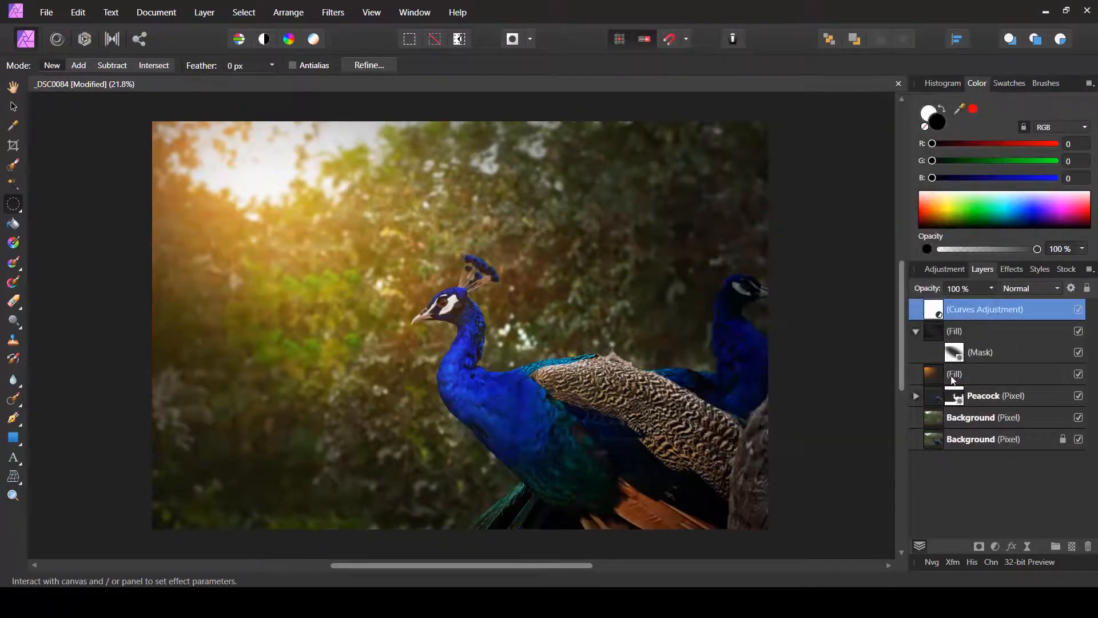
- Compare the photo with and without the Curves adjustment, leave it enabled and save the document
left_click(1078, 309)
left_click(1078, 309)
left_click(1079, 309)
key("ctrl+s")
- Lower the orange gradient fill layer's opacity to 80%
left_click(979, 376)
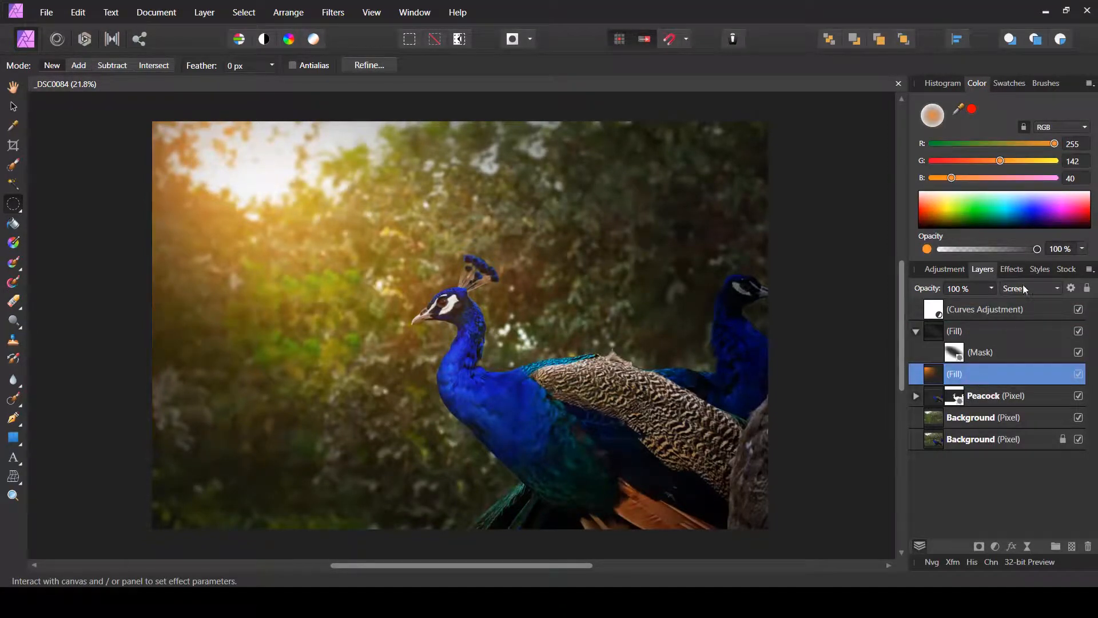
left_click(994, 290)
left_click_drag(993, 302, 970, 303)
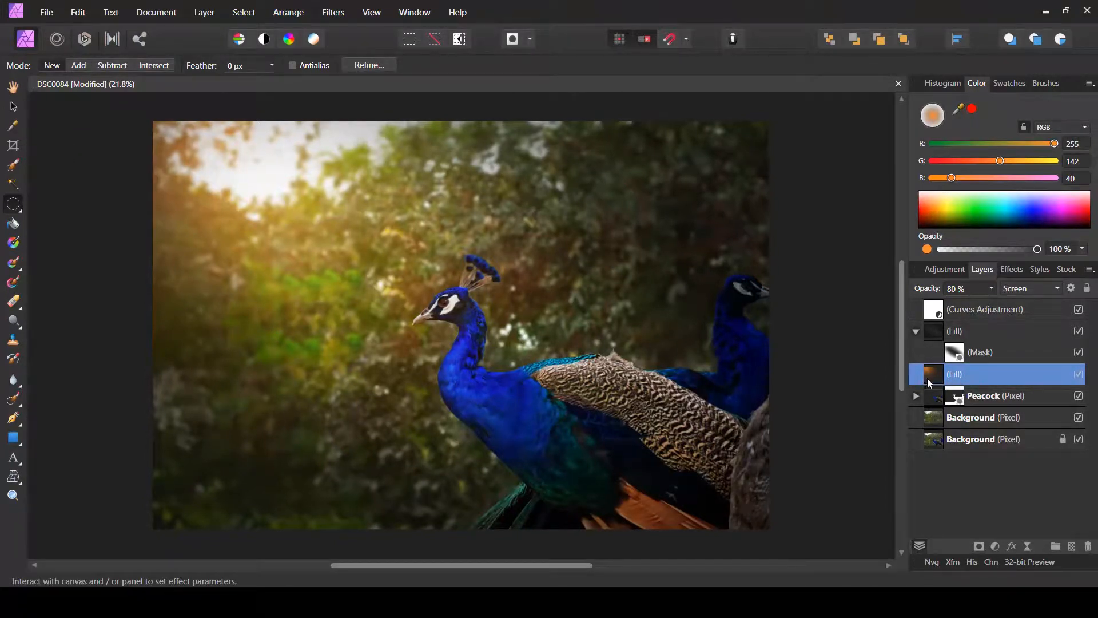
- Shift the orange stop of the warm glow's elliptical gradient toward yellow, to RGB 255, 165, 40
left_click(13, 106)
left_click(115, 65)
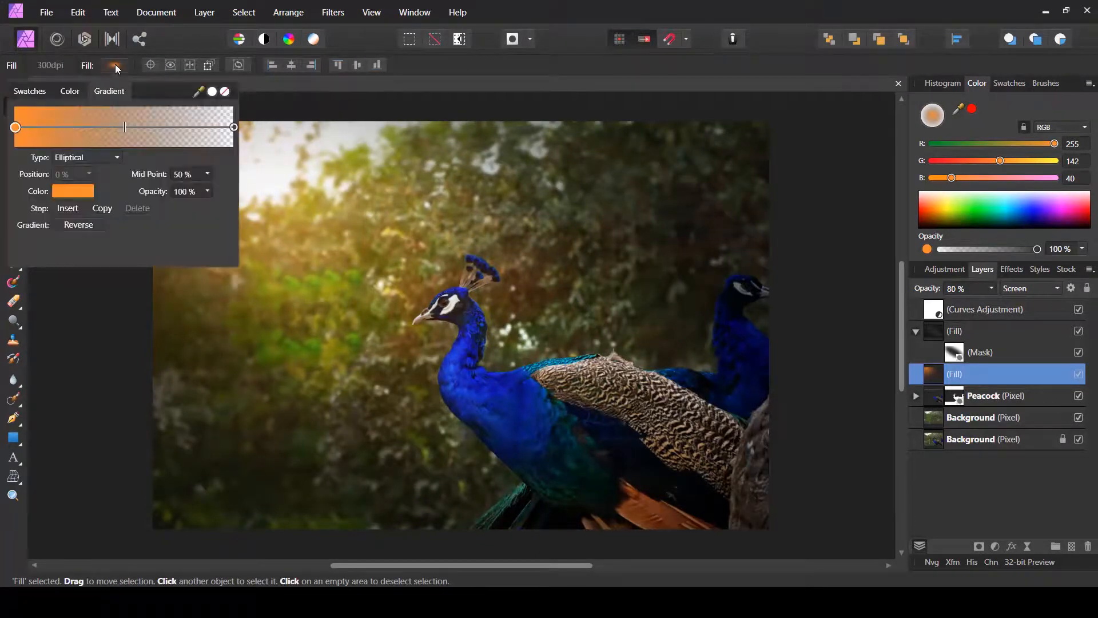
left_click(68, 191)
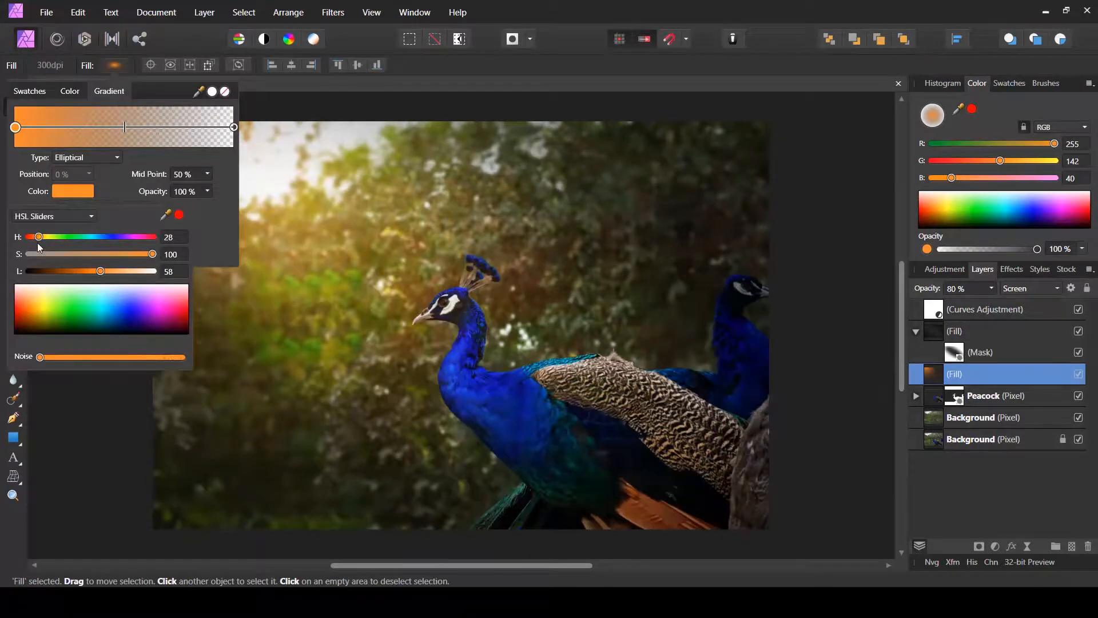
left_click_drag(40, 244, 45, 243)
left_click(284, 82)
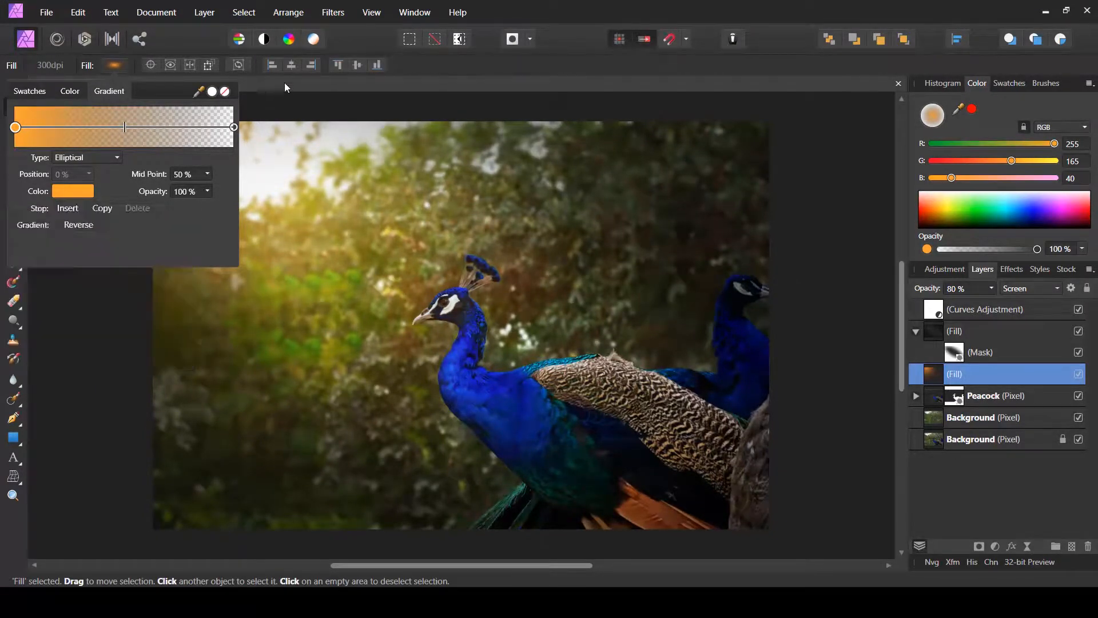
left_click(283, 82)
- Lower the opacity of the masked black vignette fill layer to 32%
left_click(1014, 344)
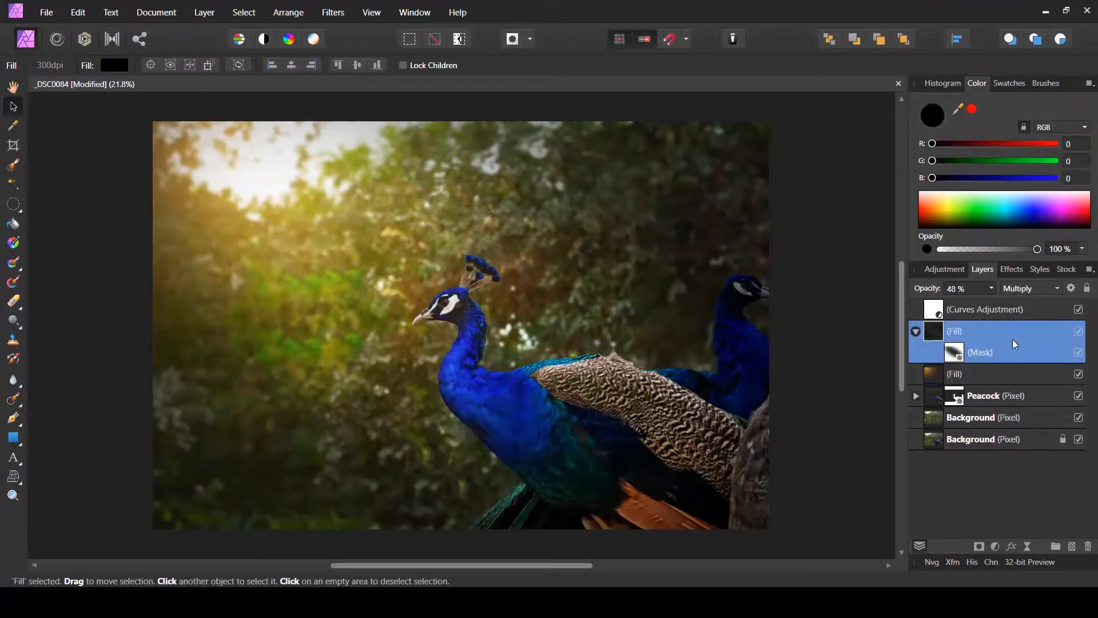
left_click(989, 289)
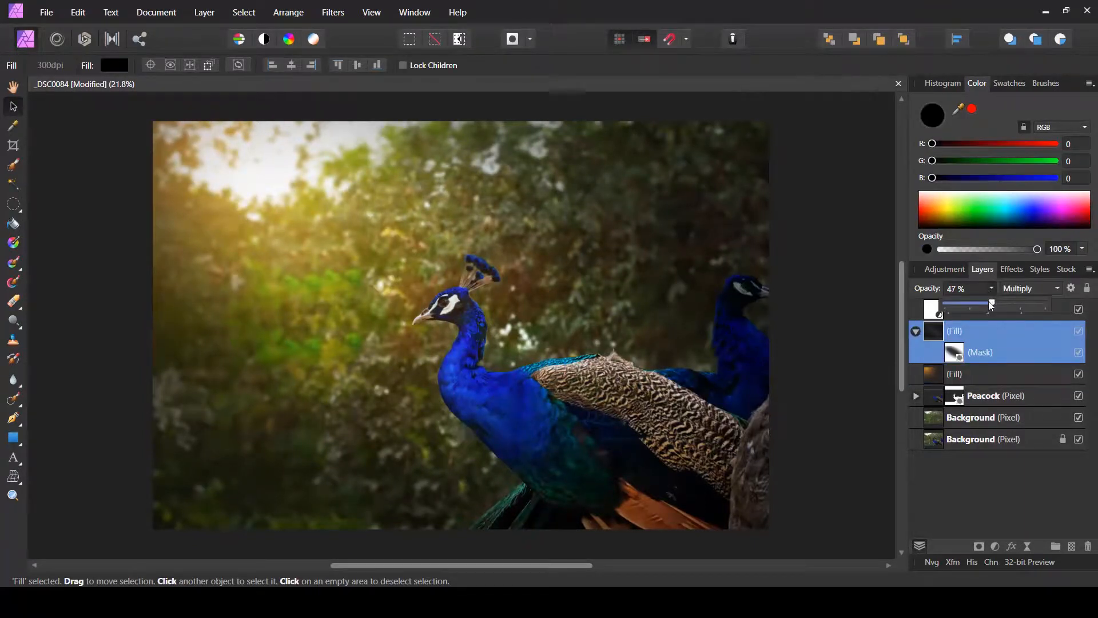
left_click_drag(988, 301, 976, 302)
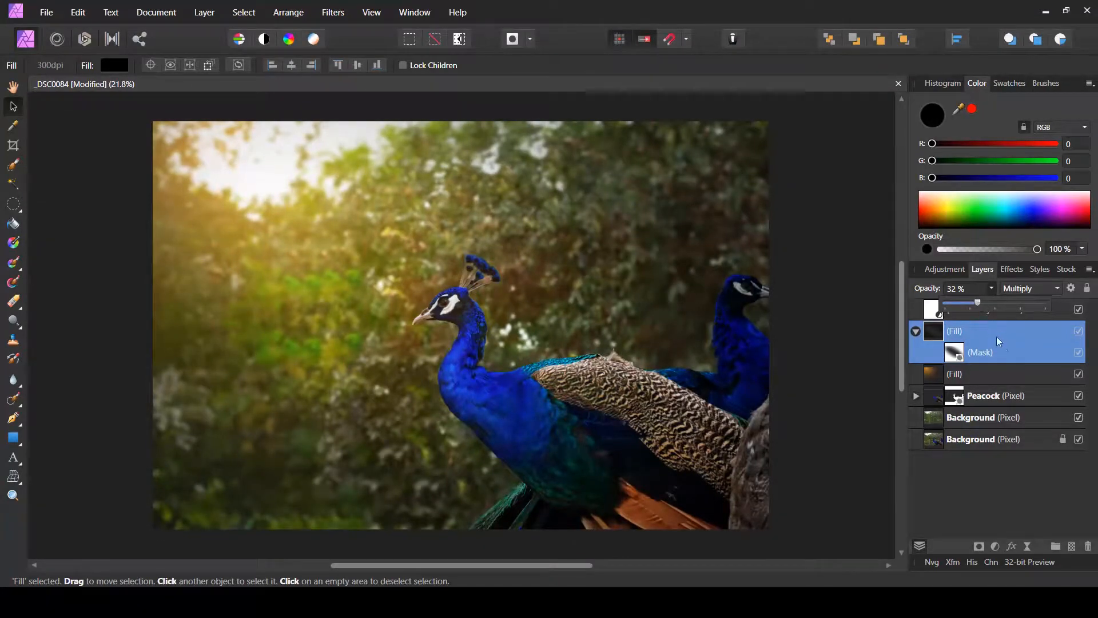
- Raise the midtone point of the Curves adjustment nested in the Peacock layer to brighten the birds, and save the document
left_click(993, 396)
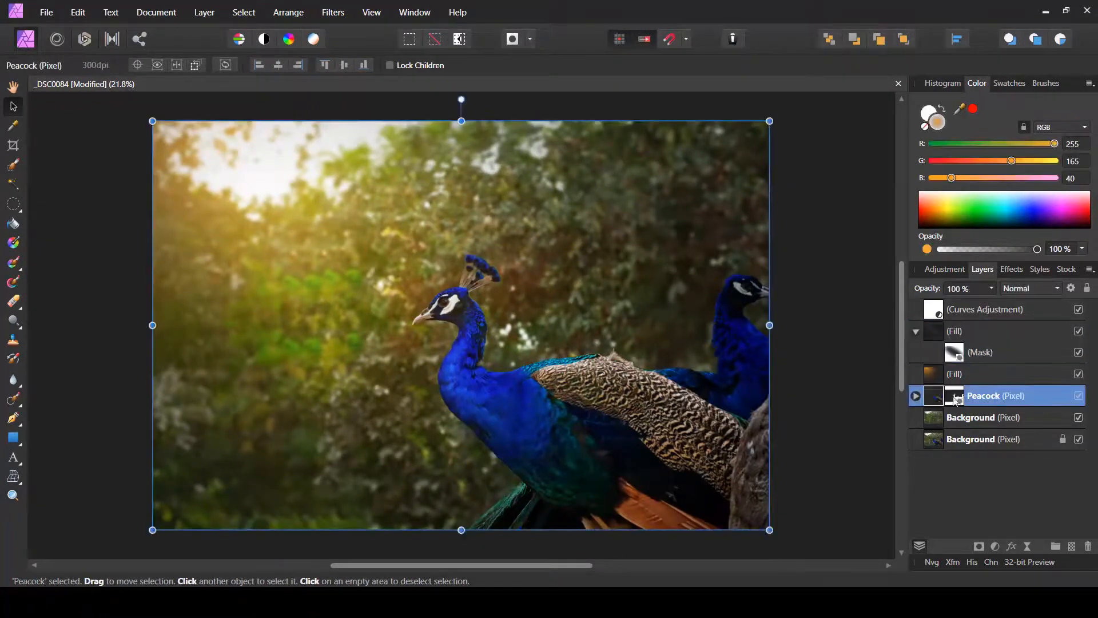
left_click(915, 396)
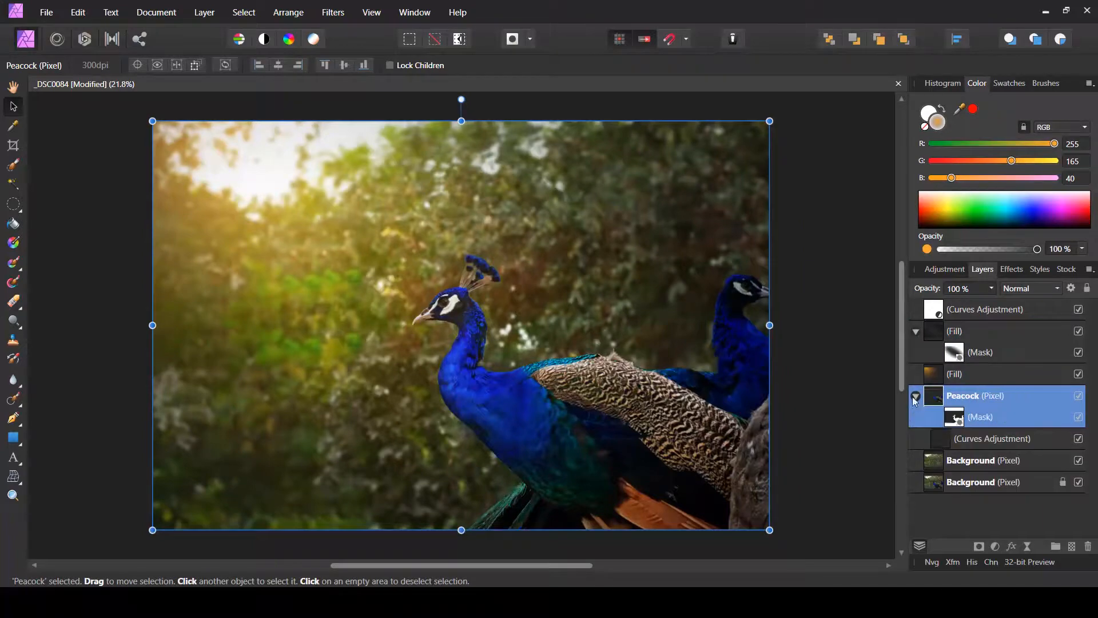
left_click(953, 422)
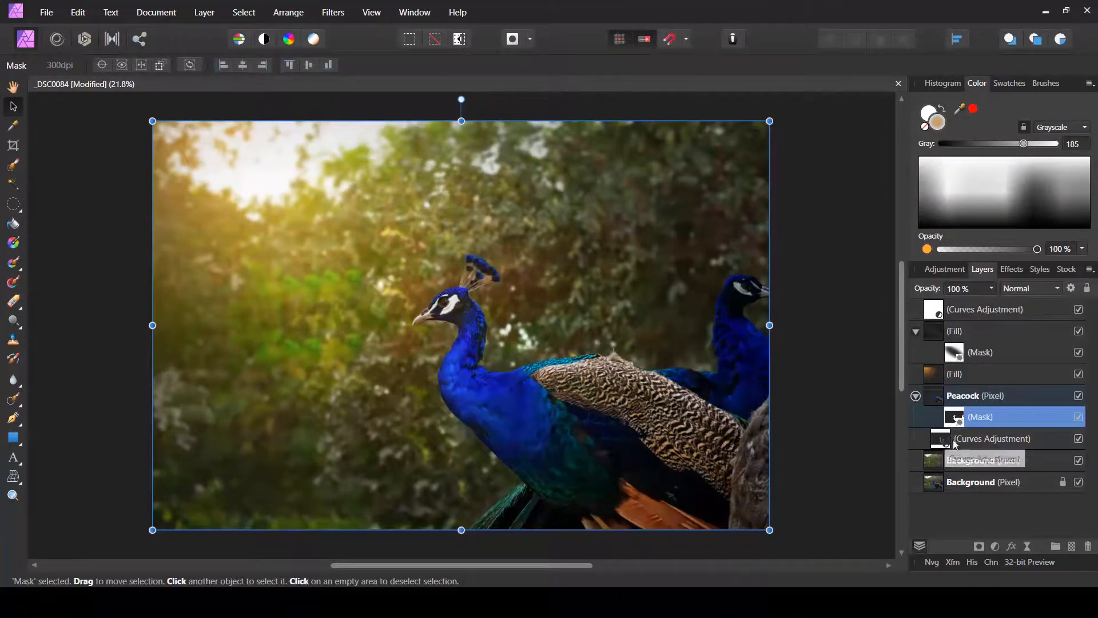
left_click(945, 442)
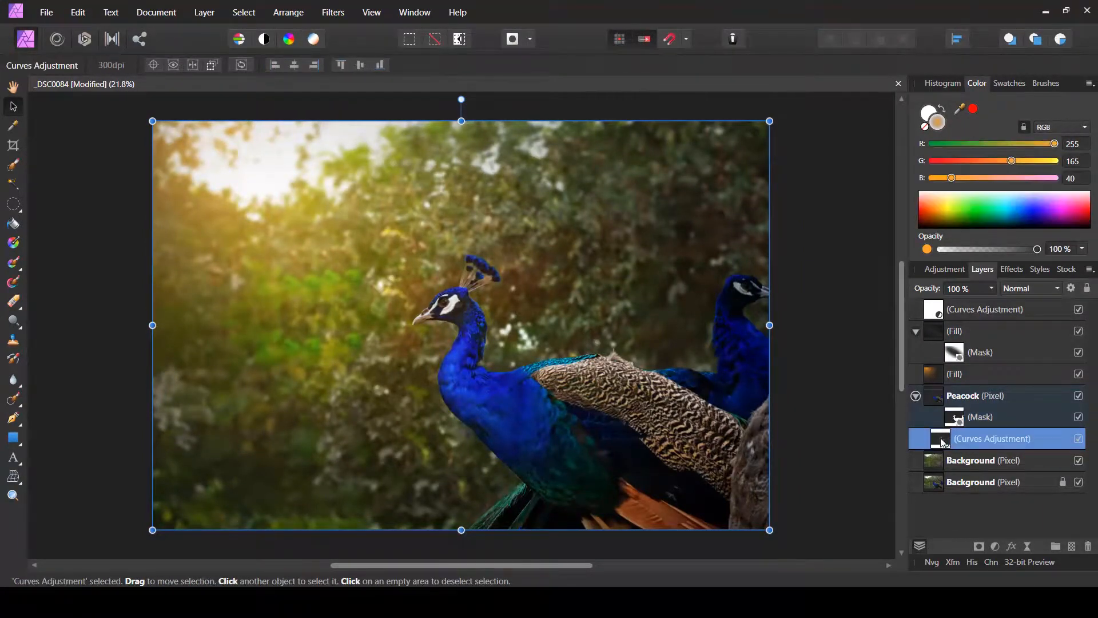
double_click(942, 440)
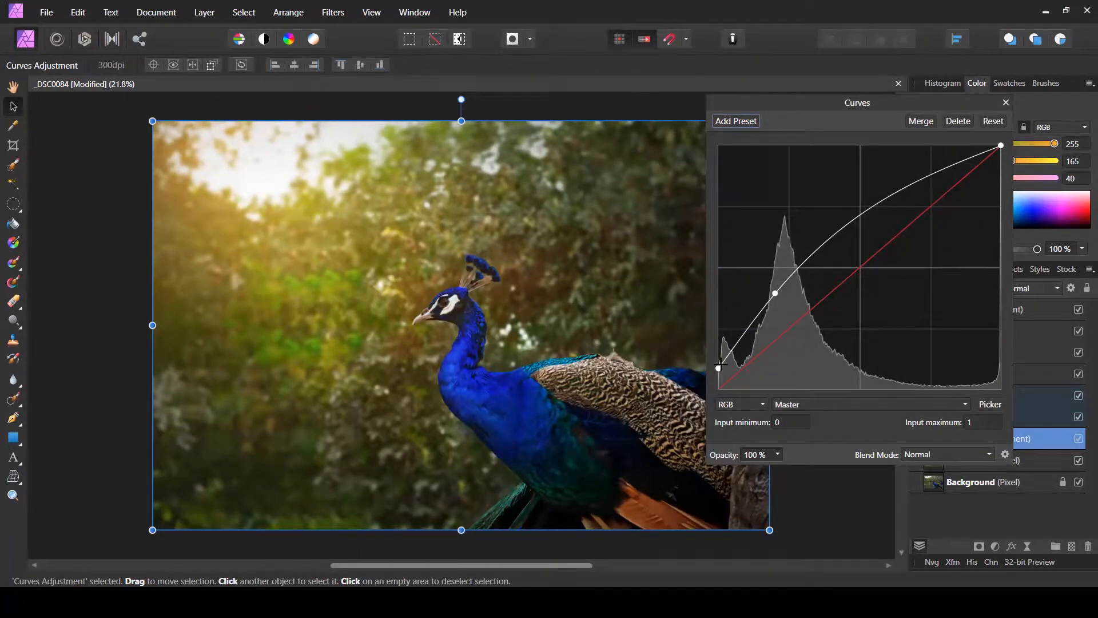
left_click_drag(719, 368, 718, 351)
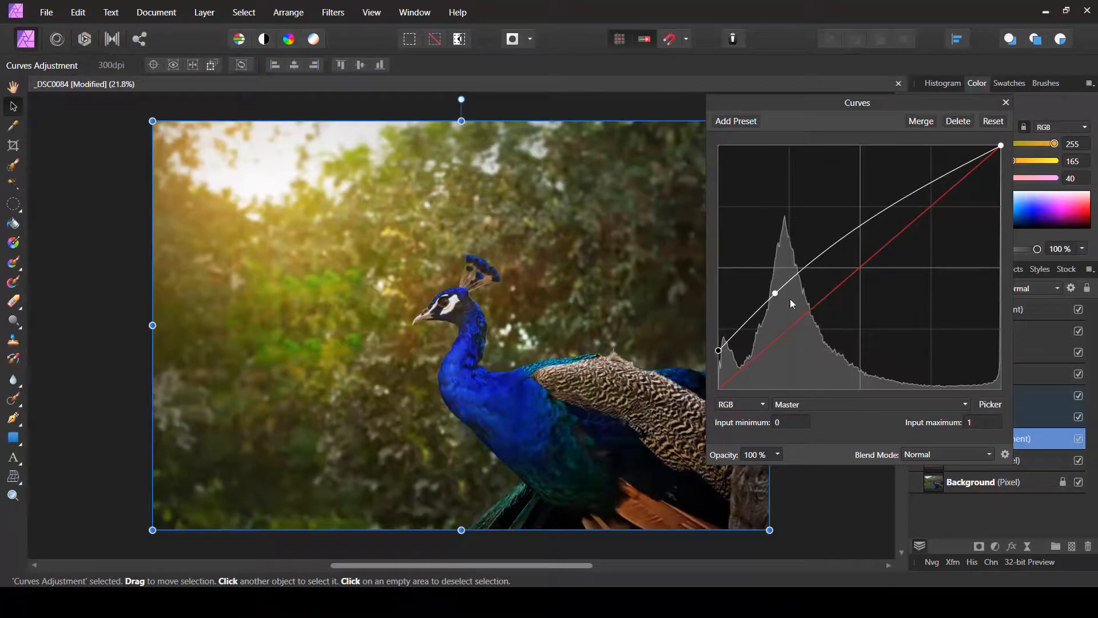
left_click_drag(775, 292, 773, 277)
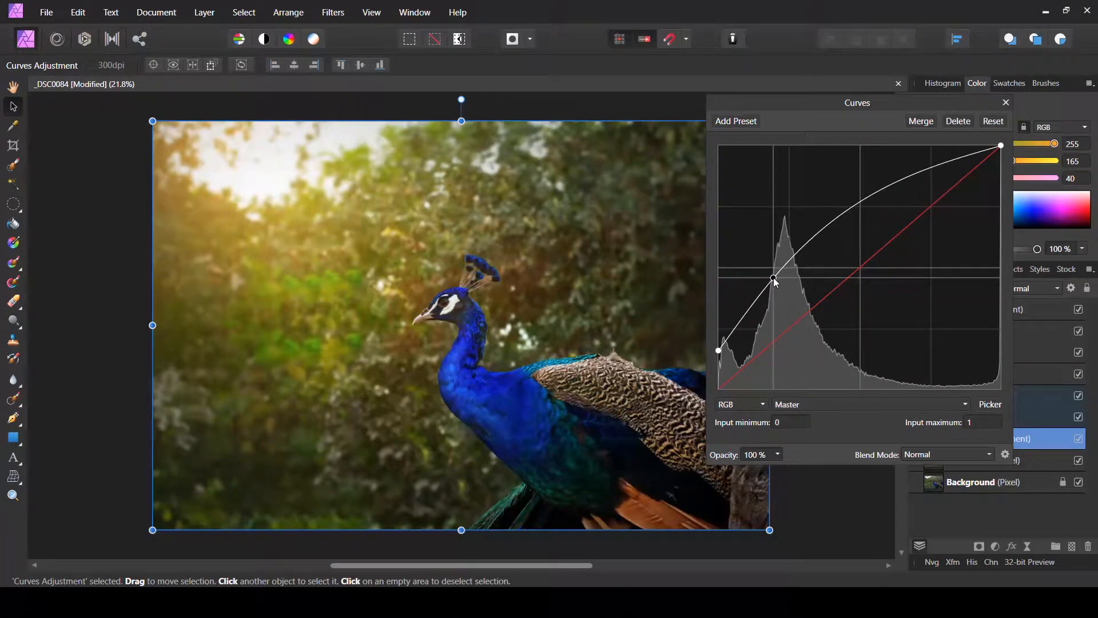
left_click(718, 351)
left_click_drag(718, 353, 720, 379)
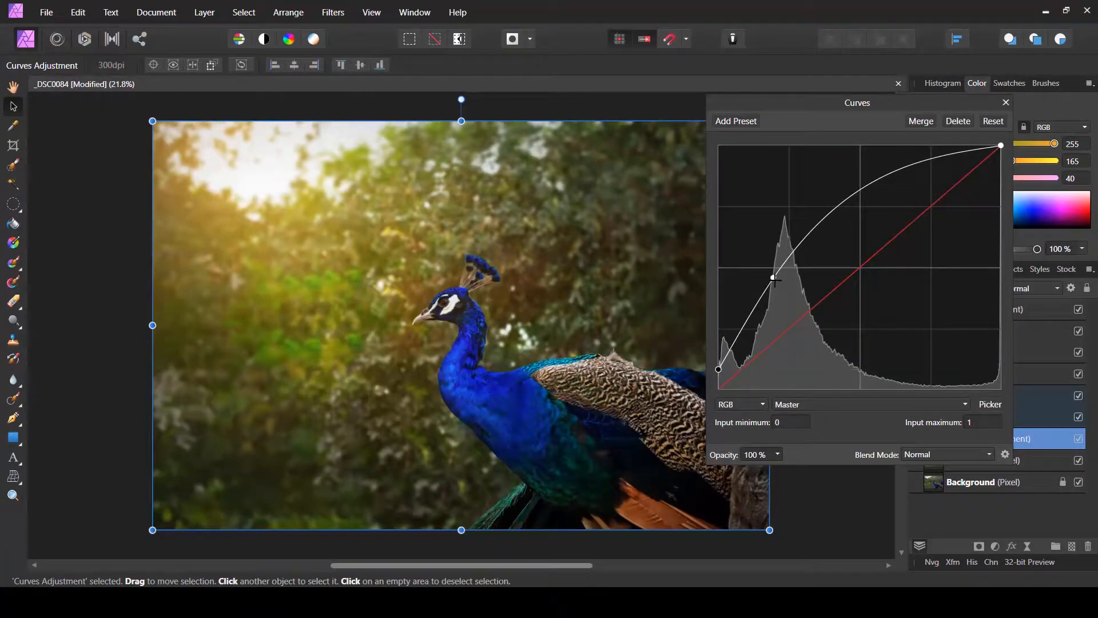
left_click_drag(775, 282, 779, 282)
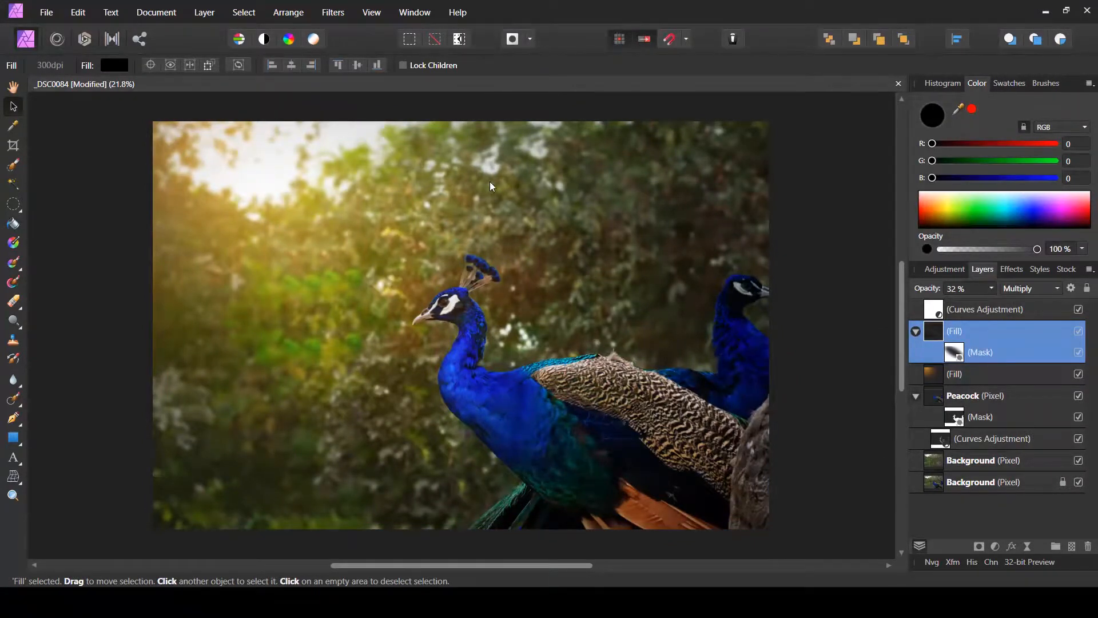
key("ctrl+s")
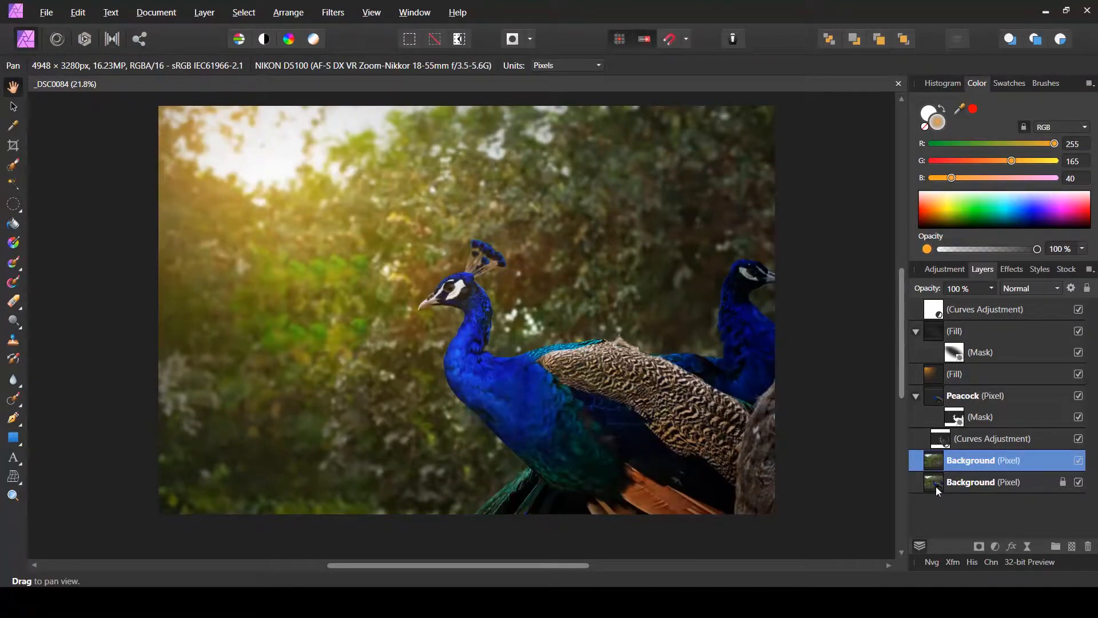
- View the locked original Background layer in isolation to compare it with the edit, and return to the full composite
left_click(935, 486, "alt")
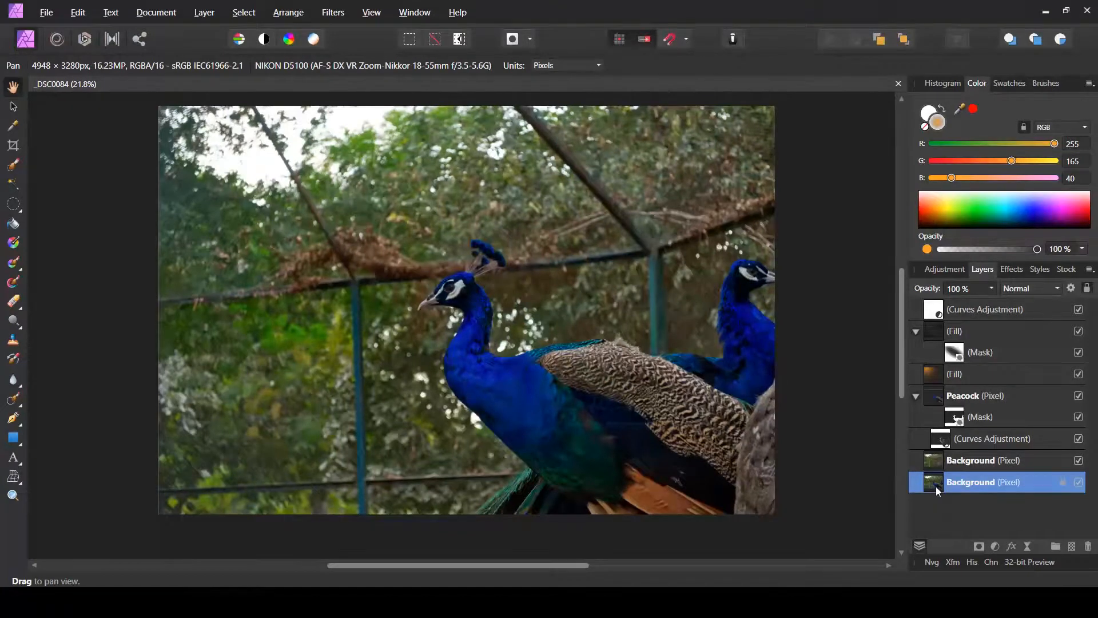
left_click(938, 460)
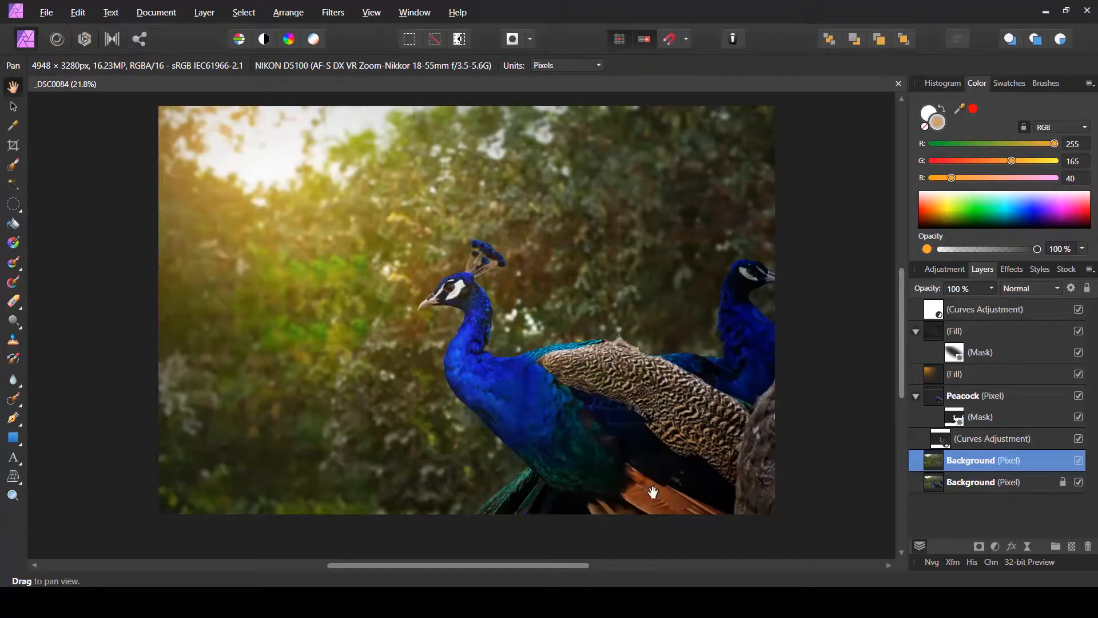
left_click_drag(965, 456, 939, 468)
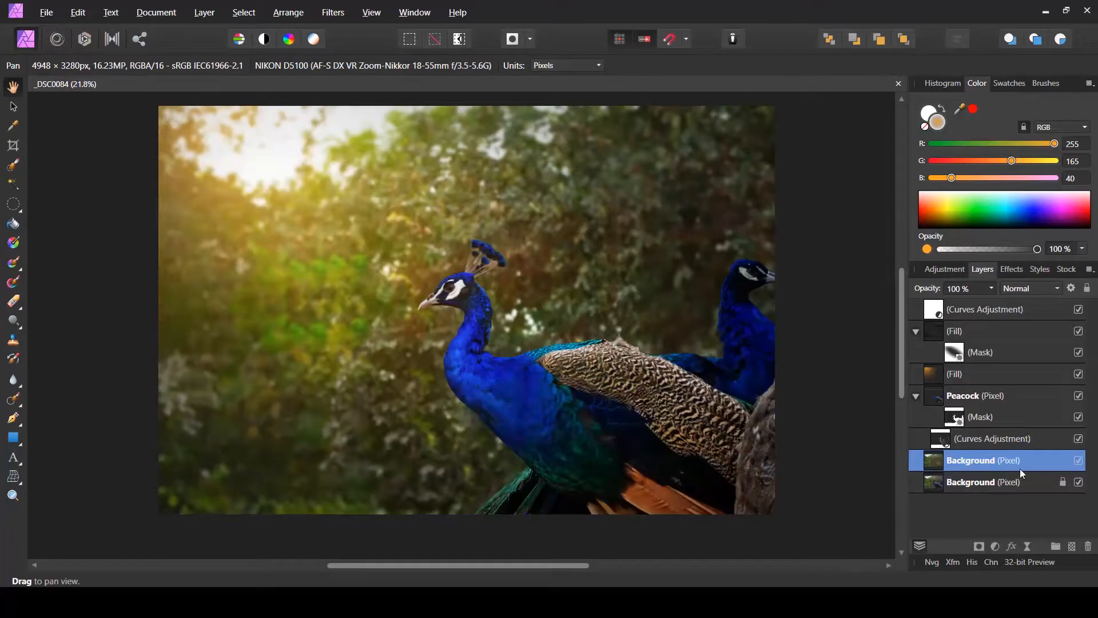
- Compare the photo with and without the orange glow and dark vignette fills, leave both enabled and save the document
left_click(966, 400)
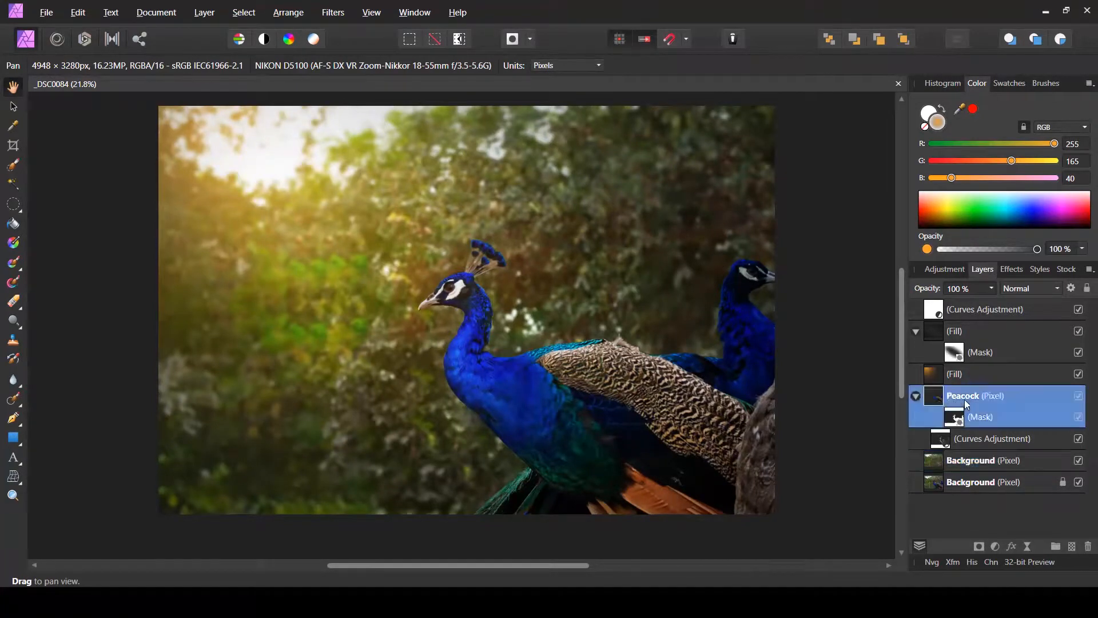
left_click(1079, 375)
left_click(1080, 376)
left_click(1078, 332)
left_click(1078, 332)
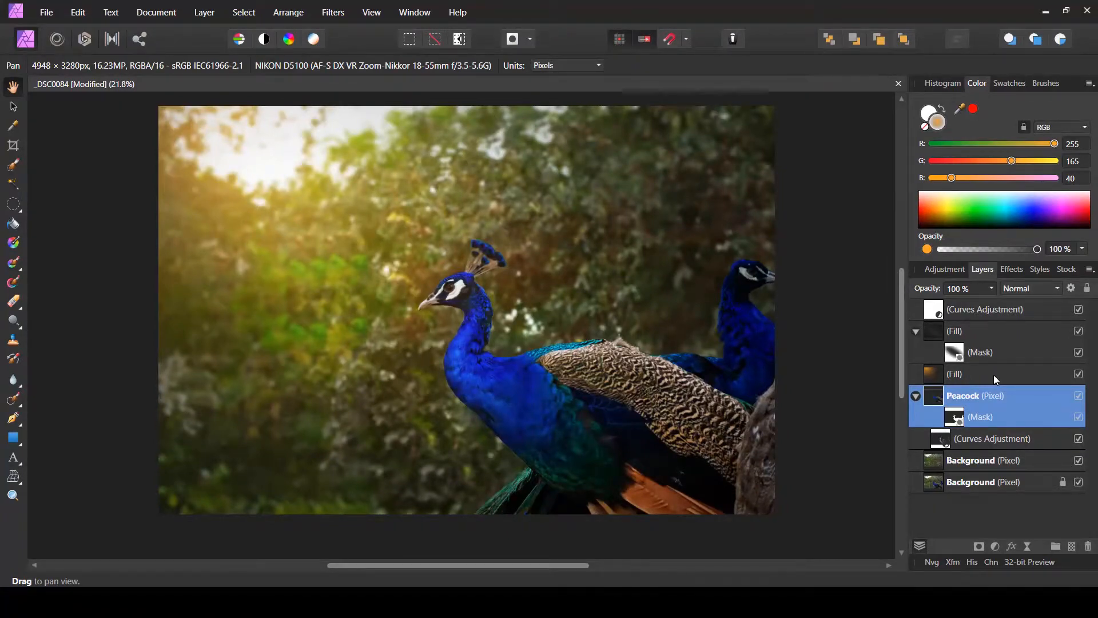
key("ctrl+s")
- Examine the front peacock's head, crest and neck edges up close and review the whole finished image
scroll(479, 300, "up", 4)
scroll(523, 245, "up", 2)
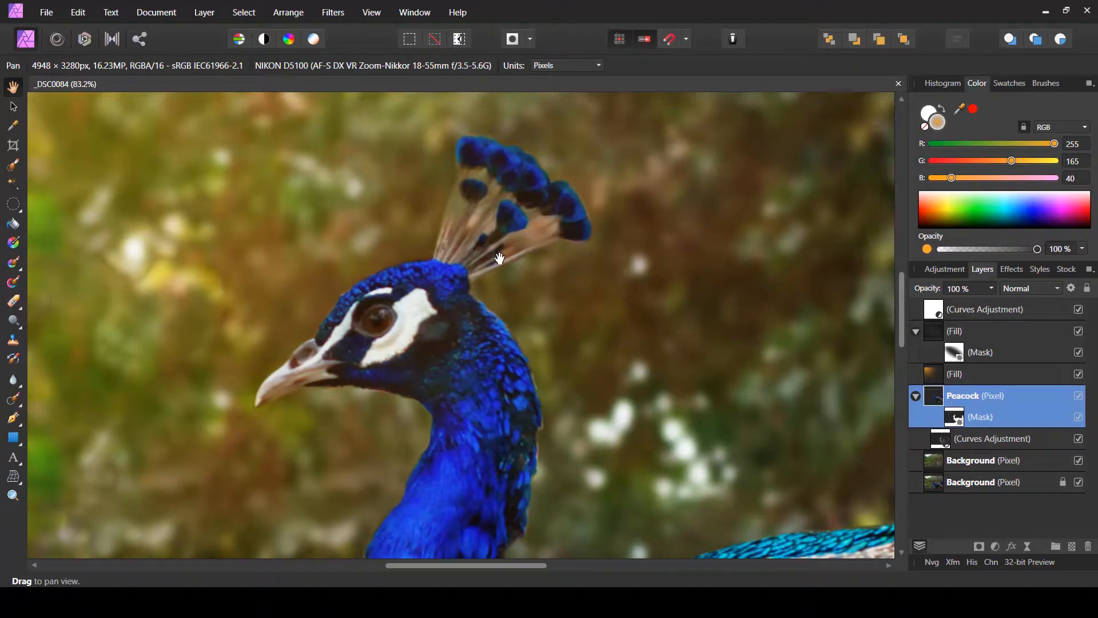
left_click_drag(547, 242, 546, 199)
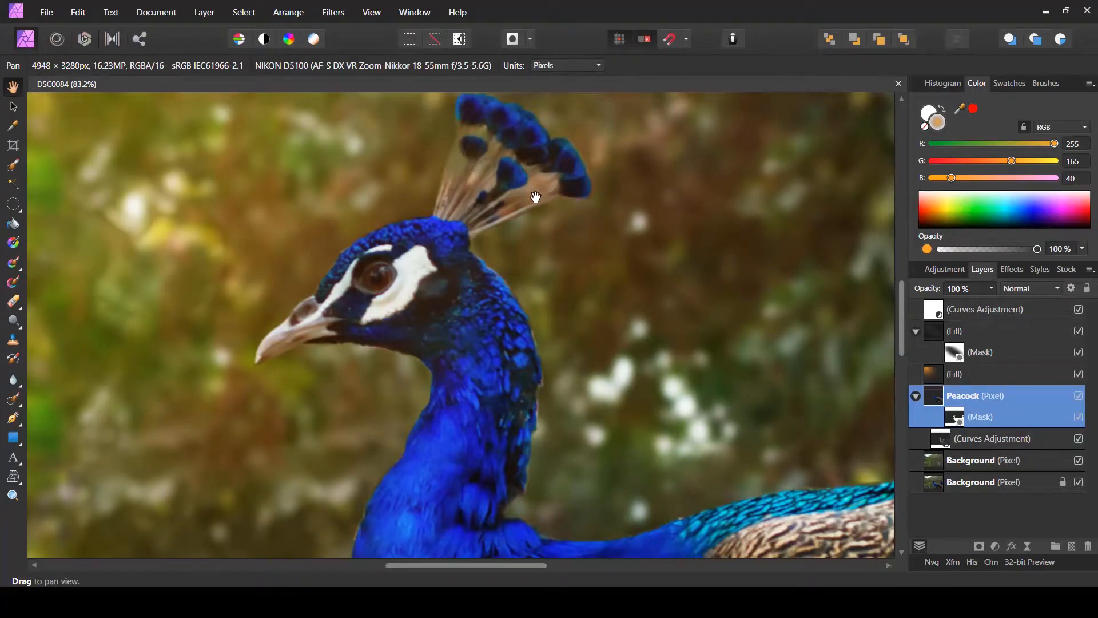
scroll(536, 197, "down", 6)
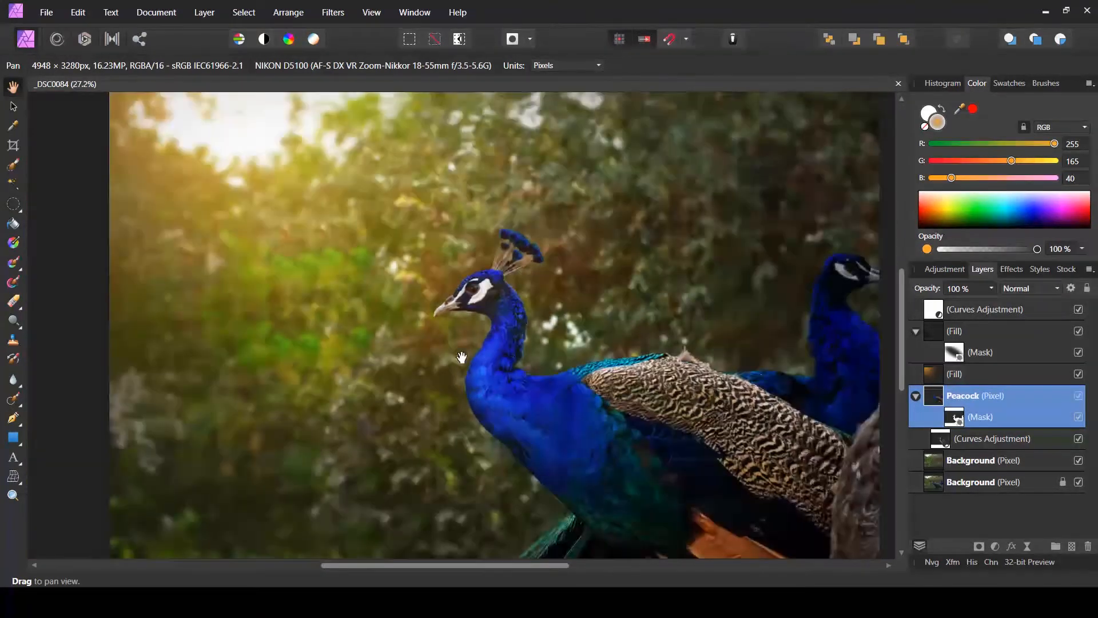
scroll(461, 397, "up", 5)
scroll(595, 406, "down", 5)
scroll(775, 474, "down", 2)
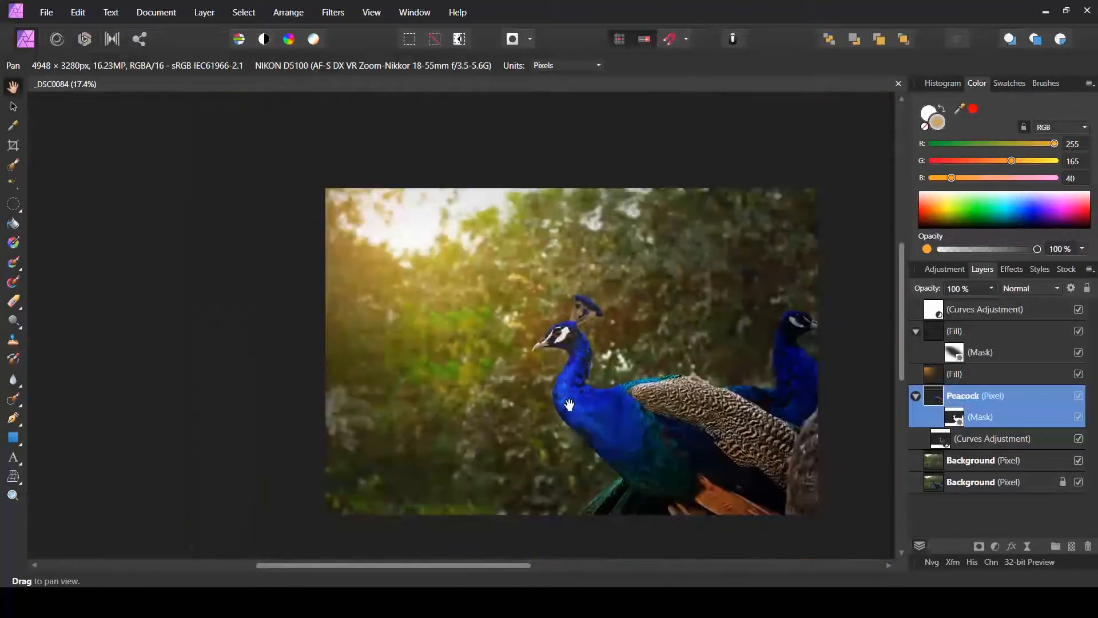
scroll(749, 466, "up", 1)
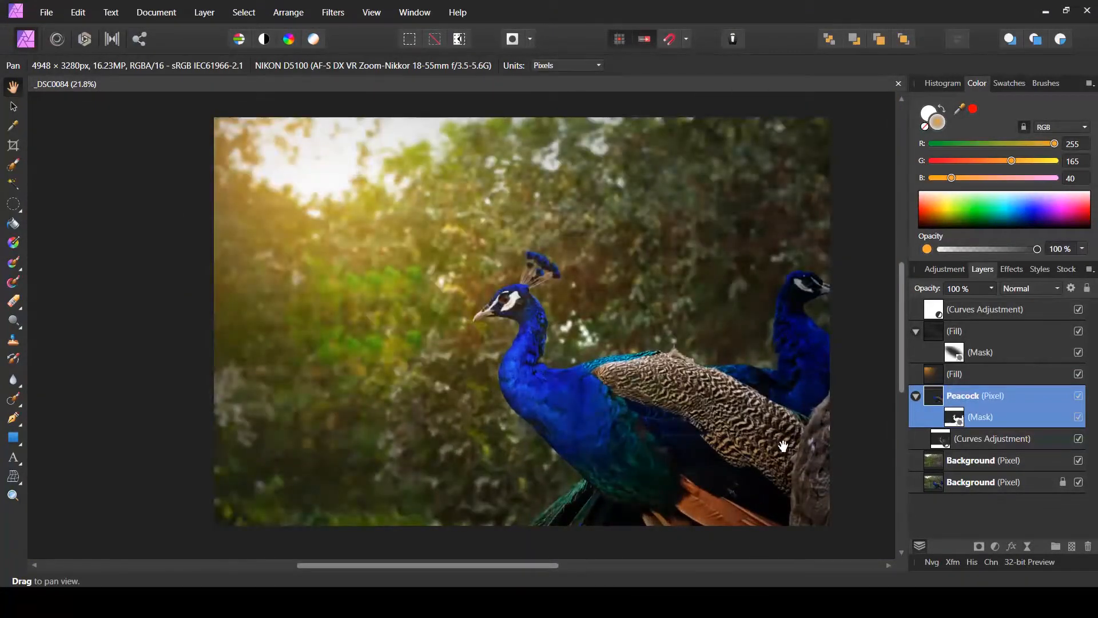